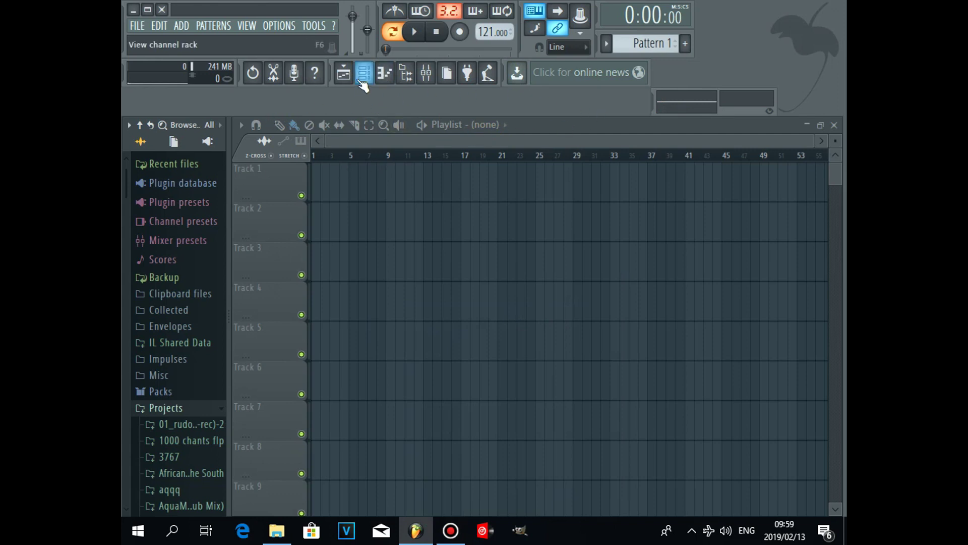
# Open the Deep Tech Tut folder under Projects in the sample browser
pyautogui.moveTo(130, 183); pyautogui.dragTo(124, 211)
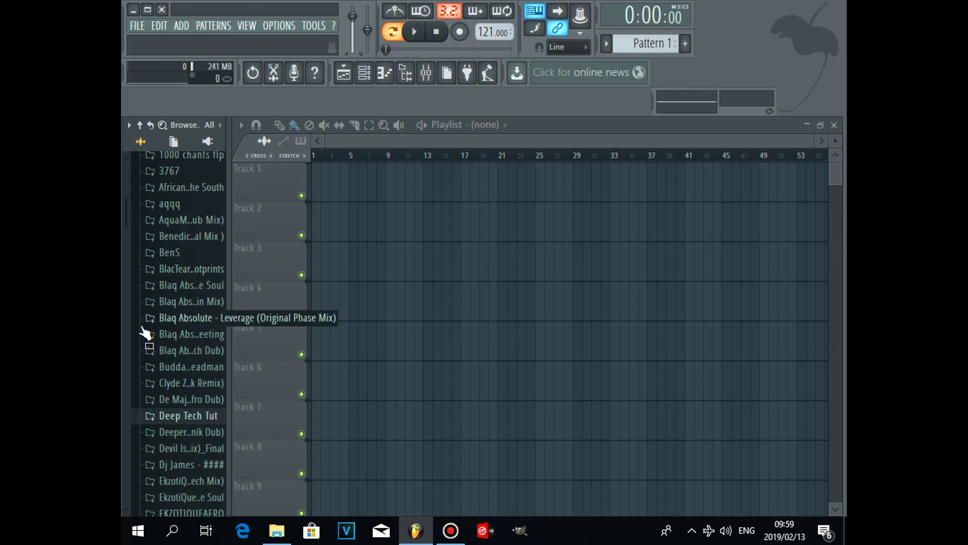
pyautogui.moveTo(126, 212); pyautogui.dragTo(126, 231)
pyautogui.click(183, 218)
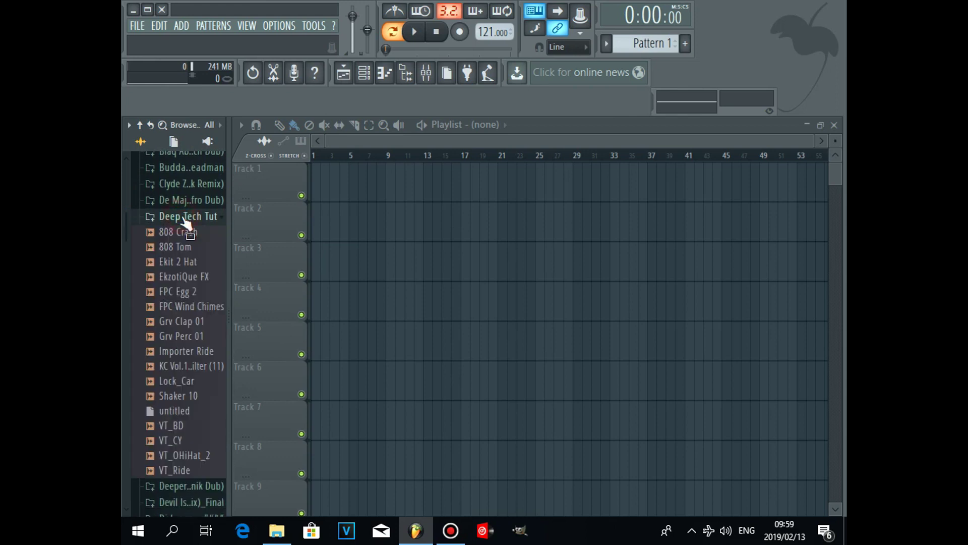
pyautogui.scroll(-3, 122, 232)
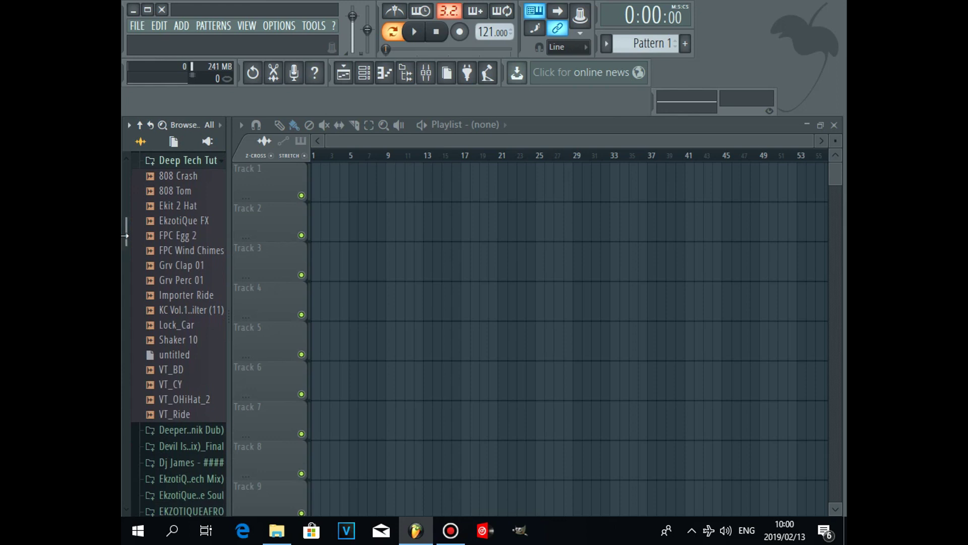
# Audition the Grv Clap 01 and Importer Ride samples and load Importer Ride onto the Snare channel
pyautogui.moveTo(192, 279); pyautogui.dragTo(195, 287)
pyautogui.click(193, 268)
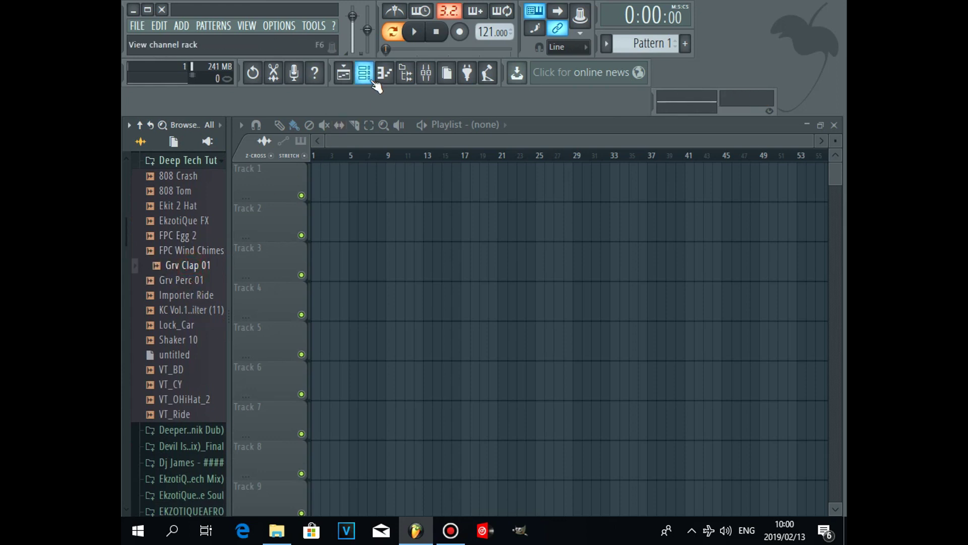
pyautogui.click(188, 295)
pyautogui.moveTo(181, 280); pyautogui.dragTo(188, 297)
pyautogui.click(188, 295)
pyautogui.click(364, 73)
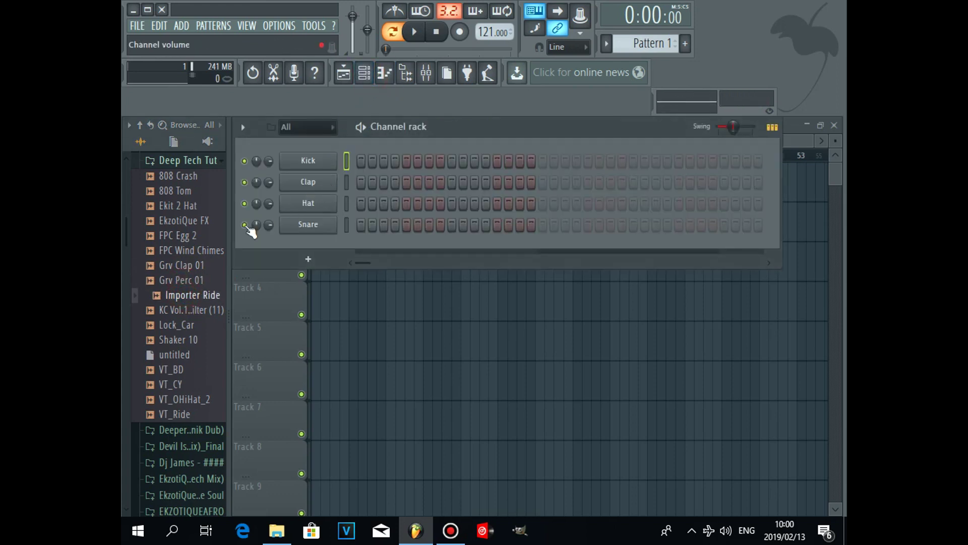
pyautogui.moveTo(187, 295); pyautogui.dragTo(303, 226)
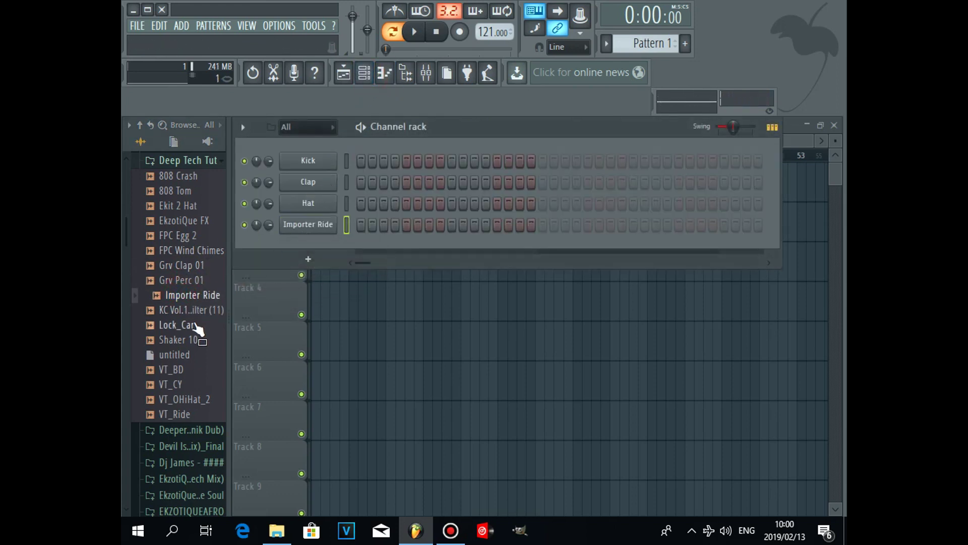
pyautogui.click(192, 340)
pyautogui.moveTo(188, 339); pyautogui.dragTo(305, 248)
pyautogui.rightClick(308, 249)
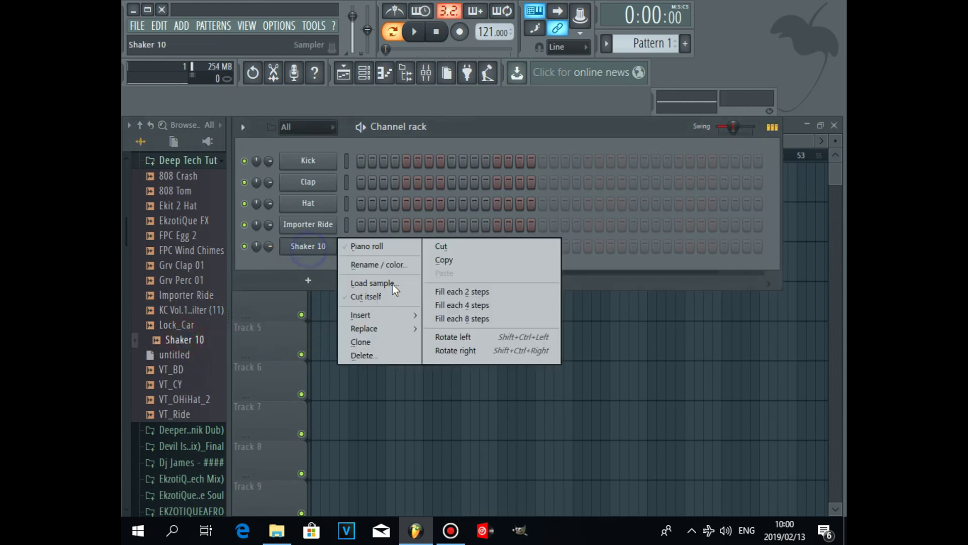
pyautogui.click(381, 355)
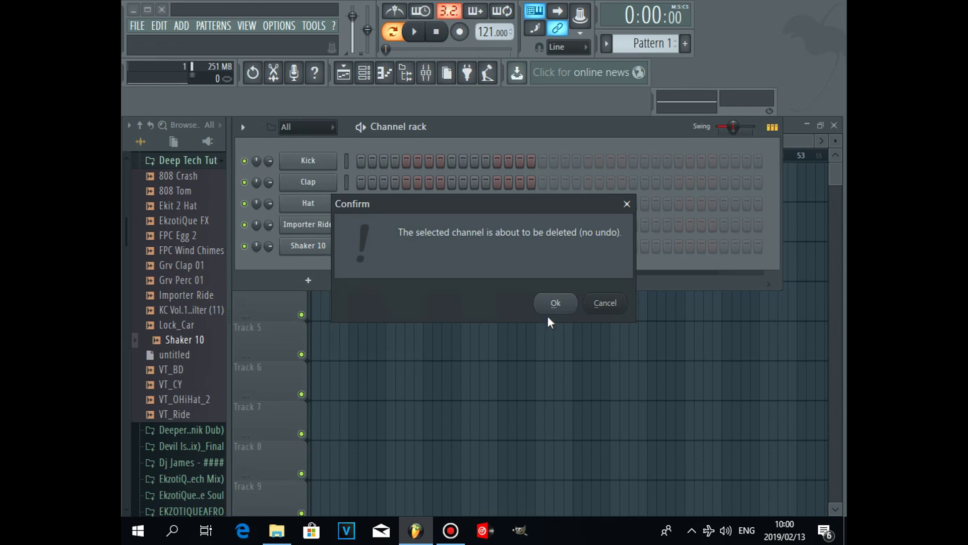
pyautogui.click(555, 303)
# Audition the Ekit 2 Hat, 808 Tom and 808 Crash samples and load 808 Crash onto the Hat channel
pyautogui.click(185, 207)
pyautogui.click(188, 191)
pyautogui.click(188, 177)
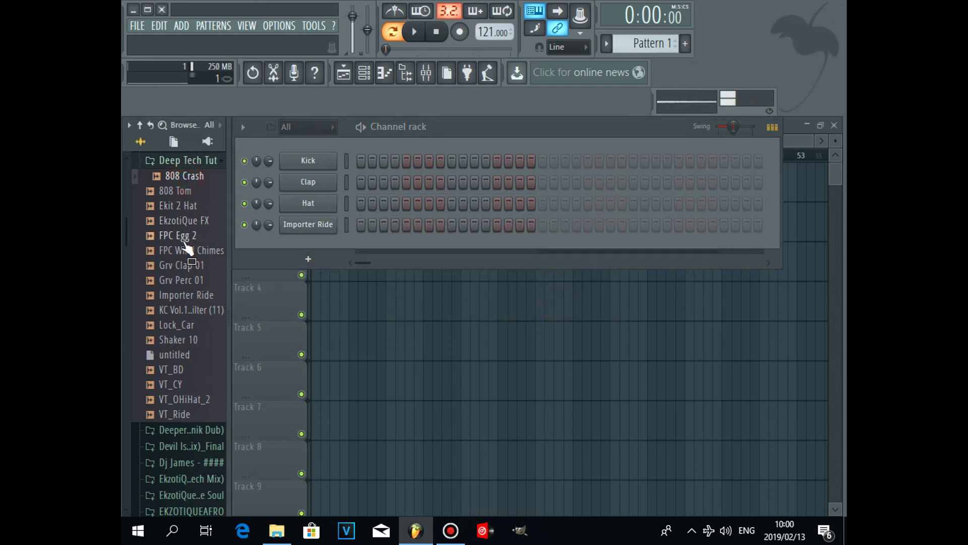
pyautogui.moveTo(188, 179); pyautogui.dragTo(317, 206)
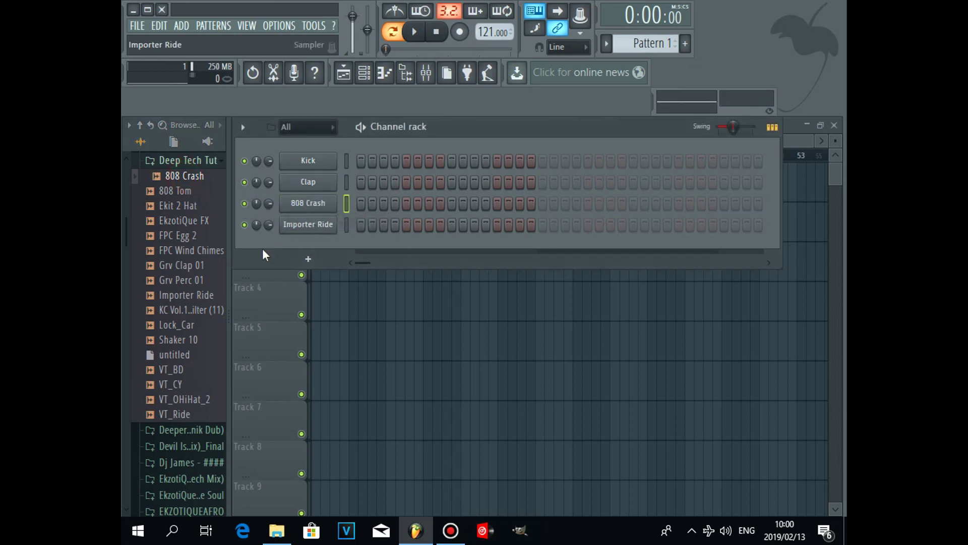
# Audition the Importer Ride and VT_BD samples and load VT_BD onto the Kick channel
pyautogui.click(191, 295)
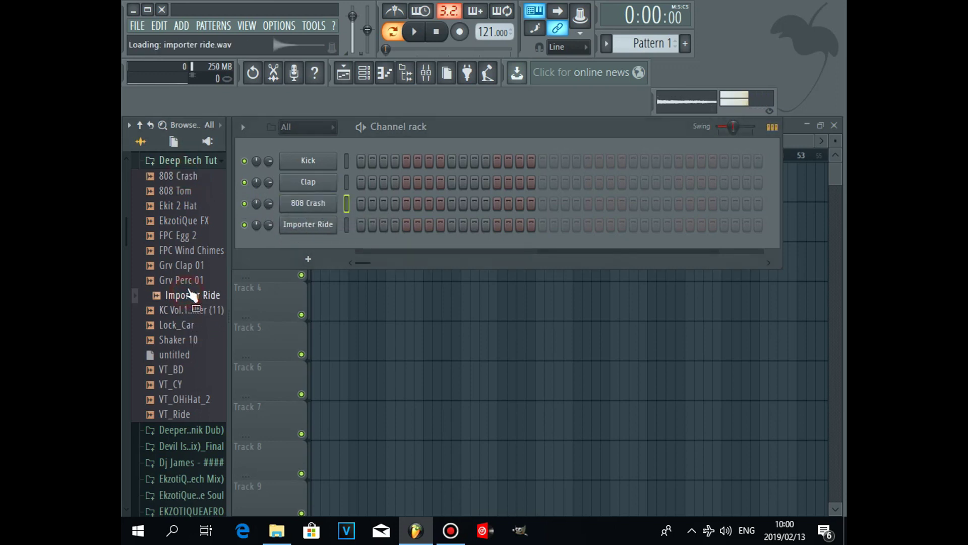
pyautogui.click(181, 371)
pyautogui.moveTo(180, 375); pyautogui.dragTo(305, 162)
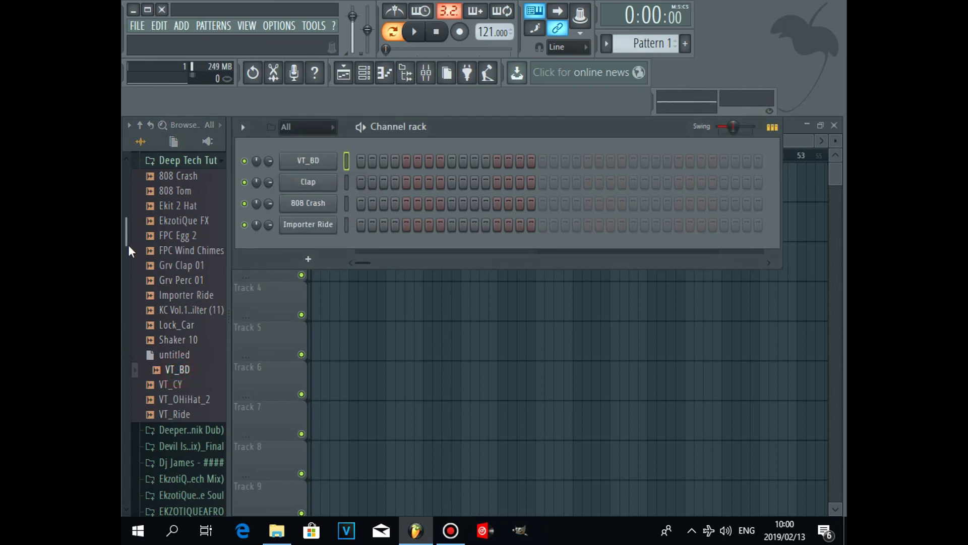
# Collapse the Deep Tech Tut folder and open the AFP - 100 folder of the African Kit in EyeRonik Packs
pyautogui.moveTo(126, 234); pyautogui.dragTo(126, 228)
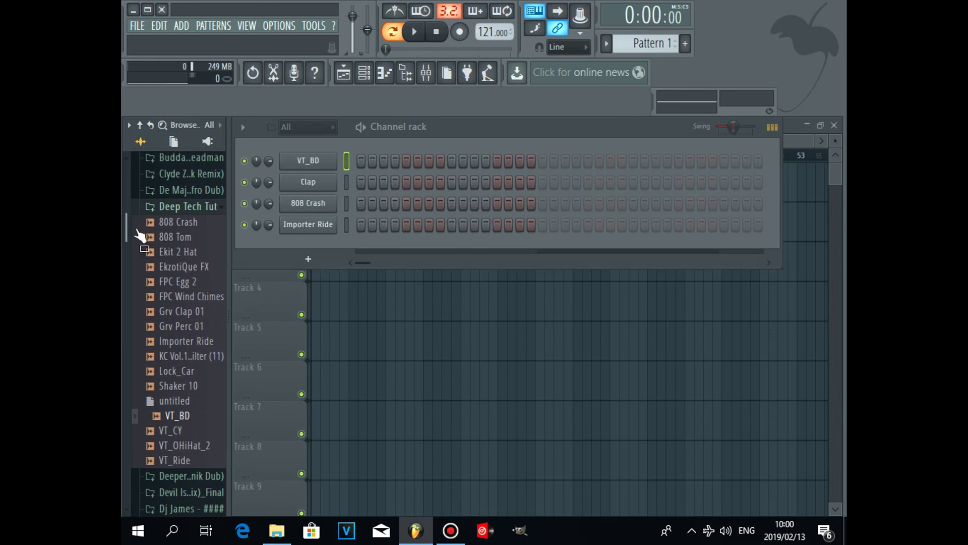
pyautogui.click(216, 207)
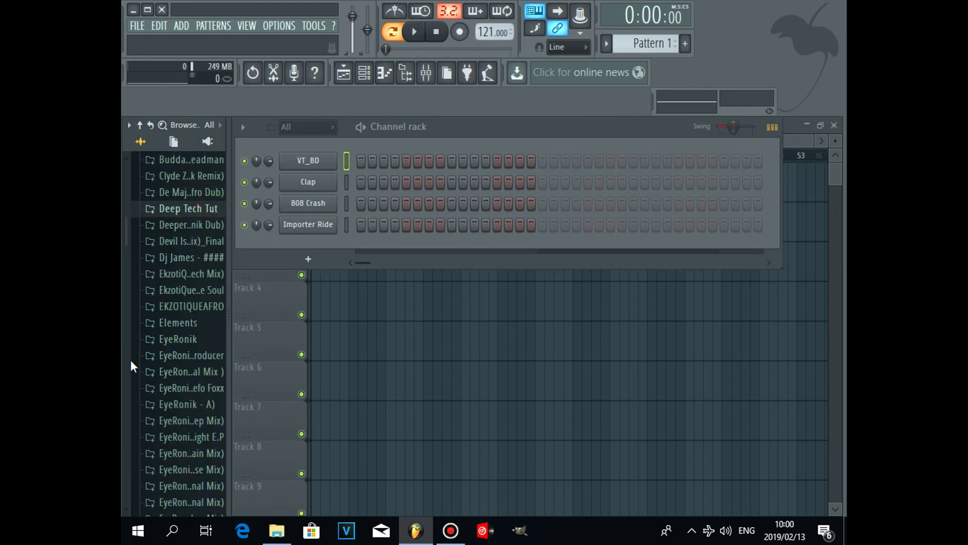
pyautogui.moveTo(126, 241); pyautogui.dragTo(126, 247)
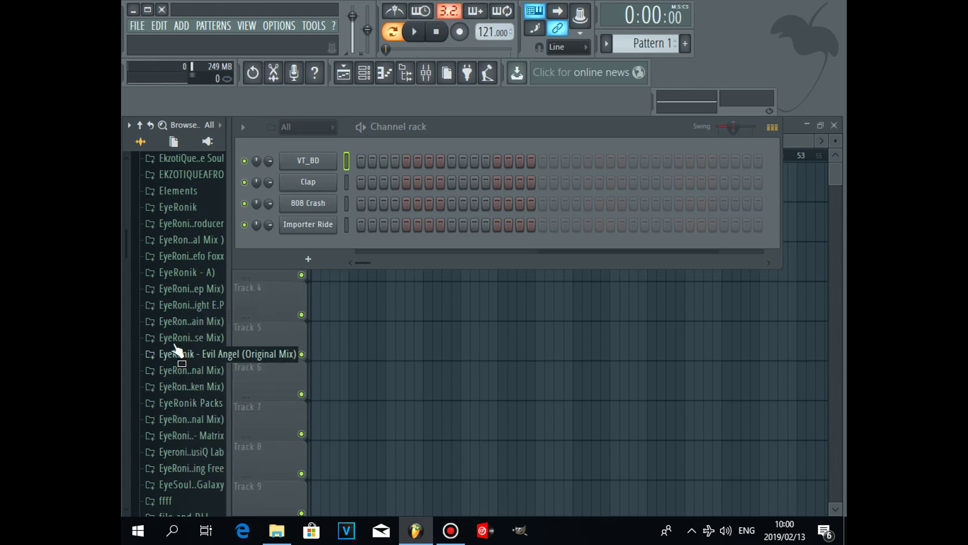
pyautogui.moveTo(126, 256); pyautogui.dragTo(123, 265)
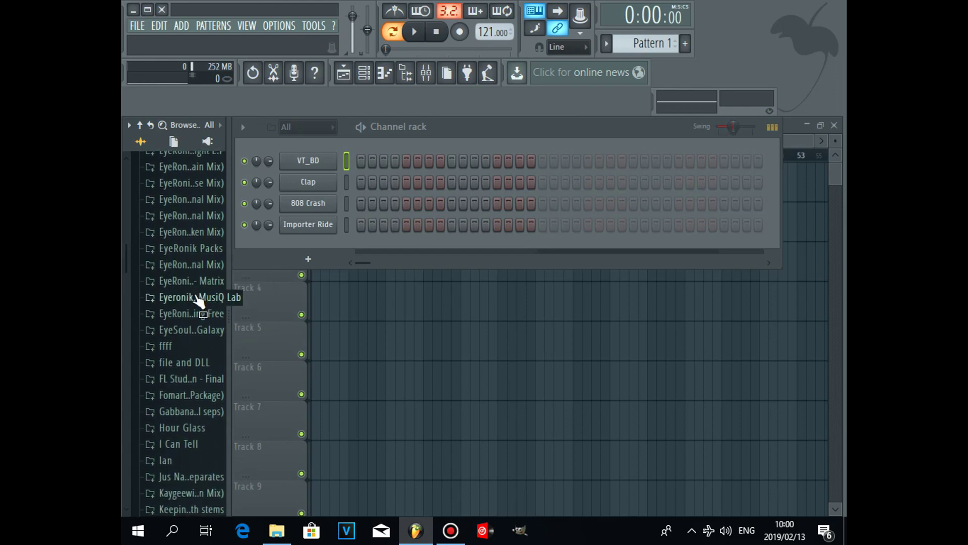
pyautogui.click(196, 249)
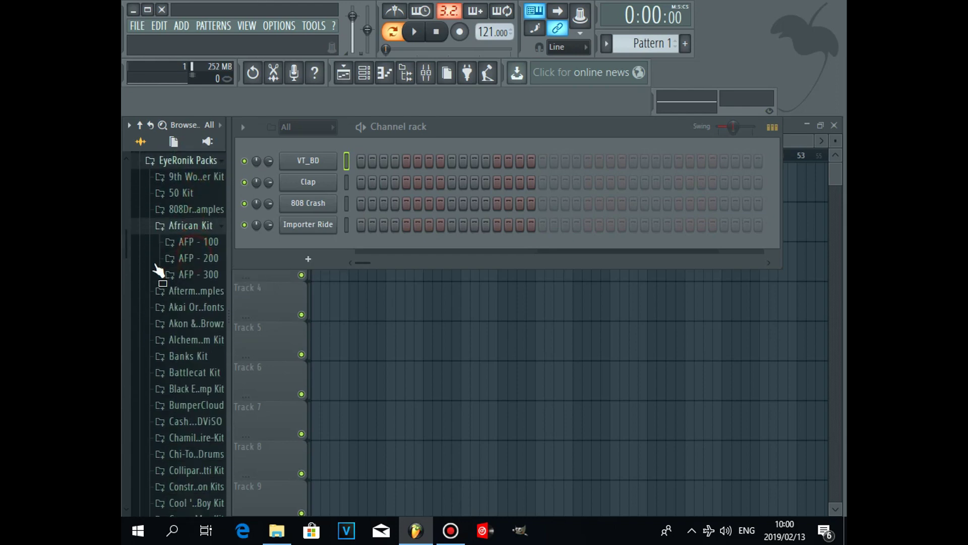
pyautogui.click(202, 244)
# Audition the AFP samples and add AFP (7), AFP (8), AFP (9) and AFP (10) as new channels below Importer Ride
pyautogui.click(197, 264)
pyautogui.click(198, 278)
pyautogui.click(197, 264)
pyautogui.moveTo(198, 269); pyautogui.dragTo(288, 256)
pyautogui.click(201, 282)
pyautogui.moveTo(202, 286); pyautogui.dragTo(289, 264)
pyautogui.click(196, 295)
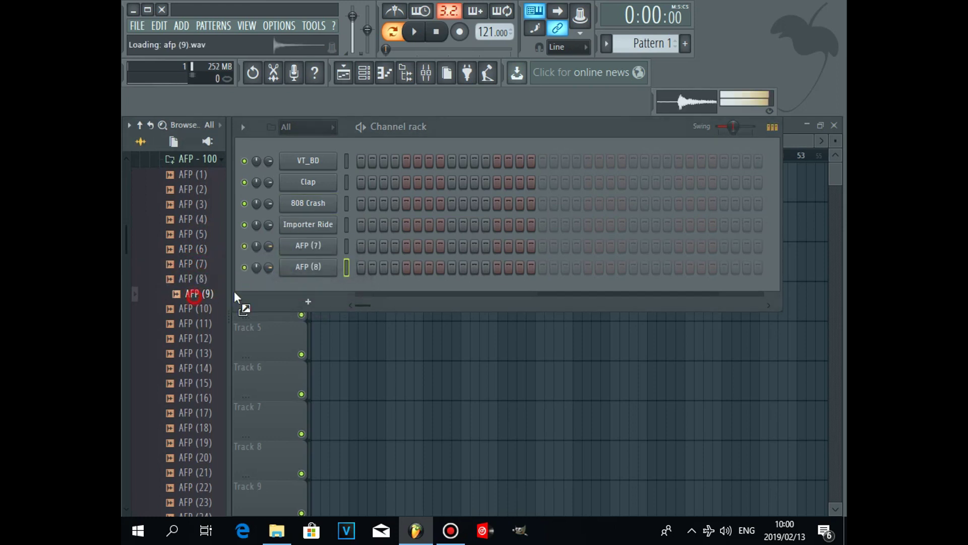
pyautogui.moveTo(214, 299); pyautogui.dragTo(270, 282)
pyautogui.click(196, 309)
pyautogui.moveTo(196, 308); pyautogui.dragTo(310, 308)
# Assign the AFP (7) and AFP (8) channels each to a free mixer track
pyautogui.click(325, 247)
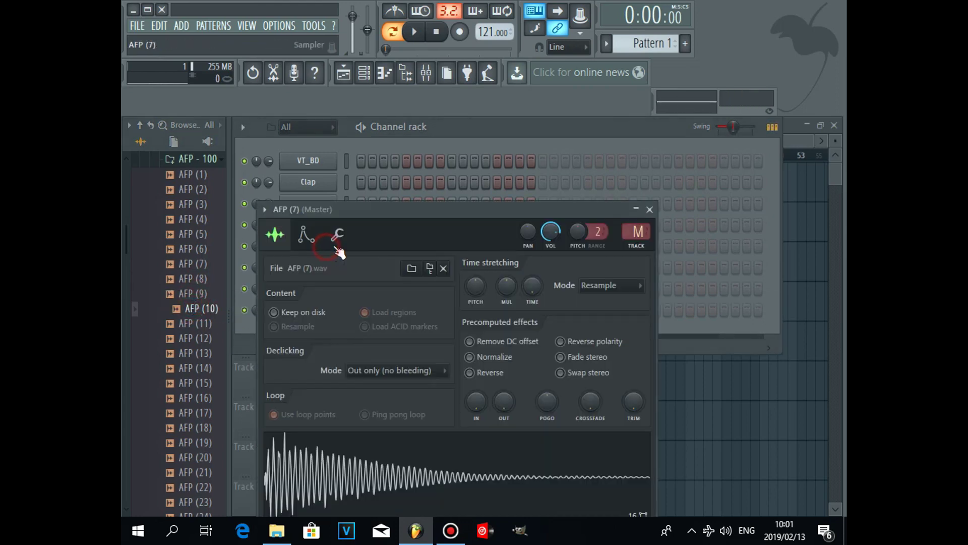
pyautogui.click(265, 209)
pyautogui.moveTo(391, 234)
pyautogui.click(446, 260)
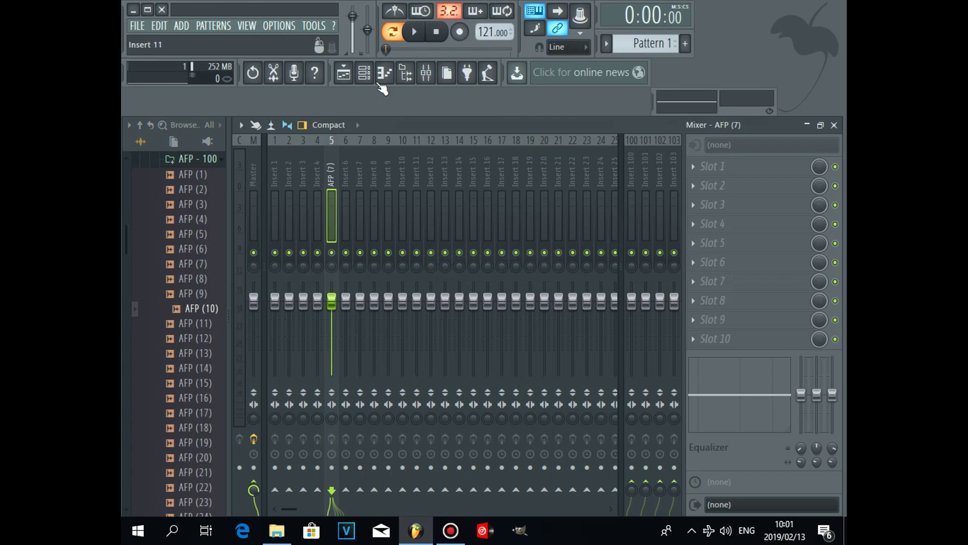
pyautogui.click(364, 73)
pyautogui.click(322, 267)
pyautogui.click(282, 228)
pyautogui.click(473, 274)
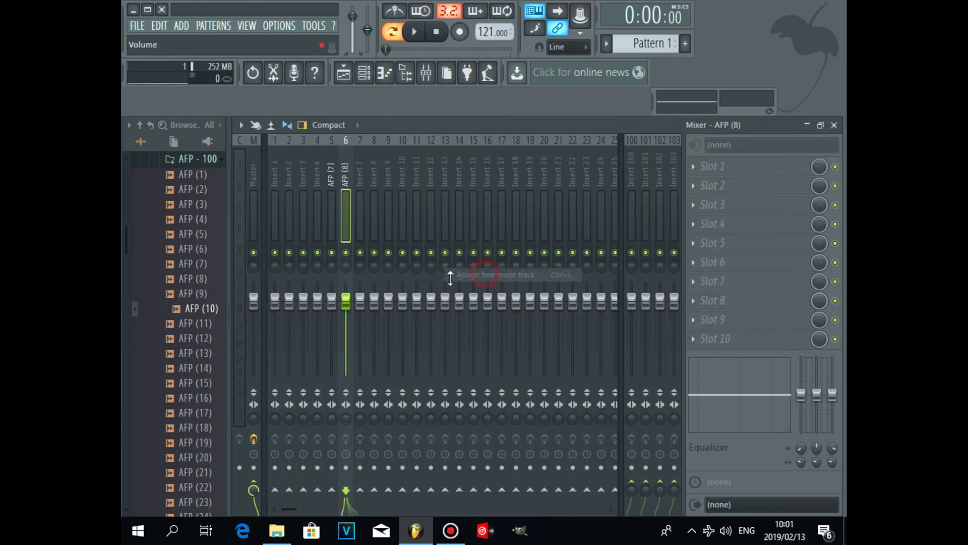
# Assign the AFP (9) and AFP (10) channels each to a free mixer track
pyautogui.click(364, 74)
pyautogui.click(326, 290)
pyautogui.click(302, 246)
pyautogui.moveTo(429, 274)
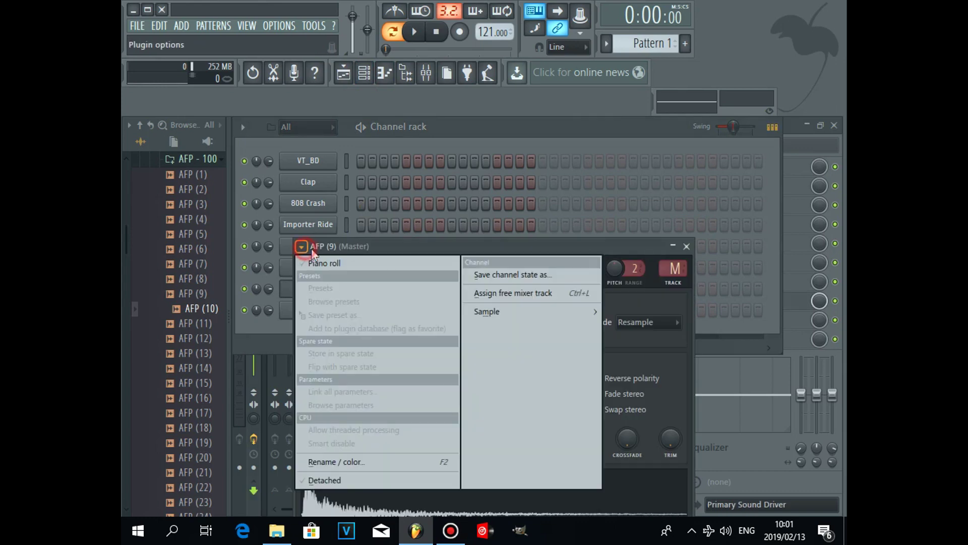
pyautogui.click(506, 291)
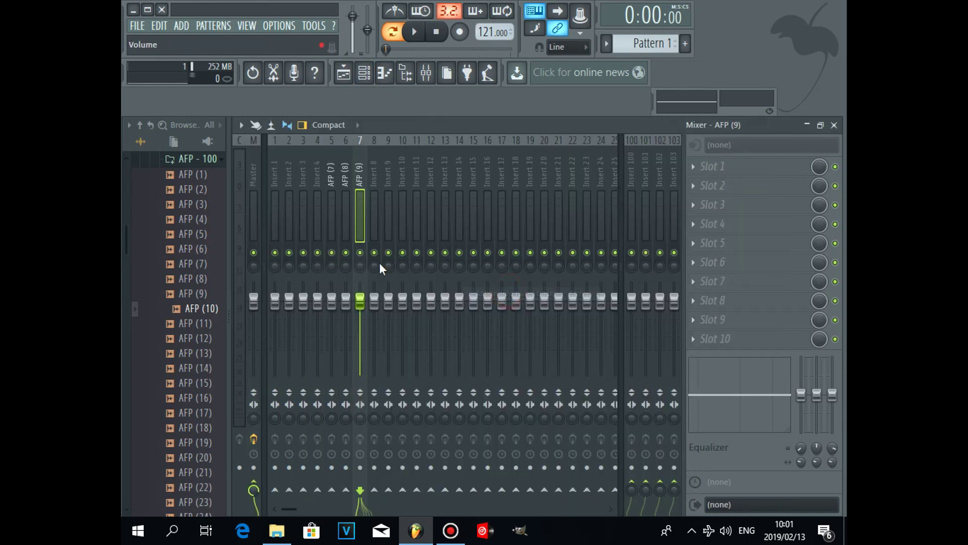
pyautogui.click(364, 73)
pyautogui.click(323, 309)
pyautogui.click(320, 266)
pyautogui.moveTo(454, 286)
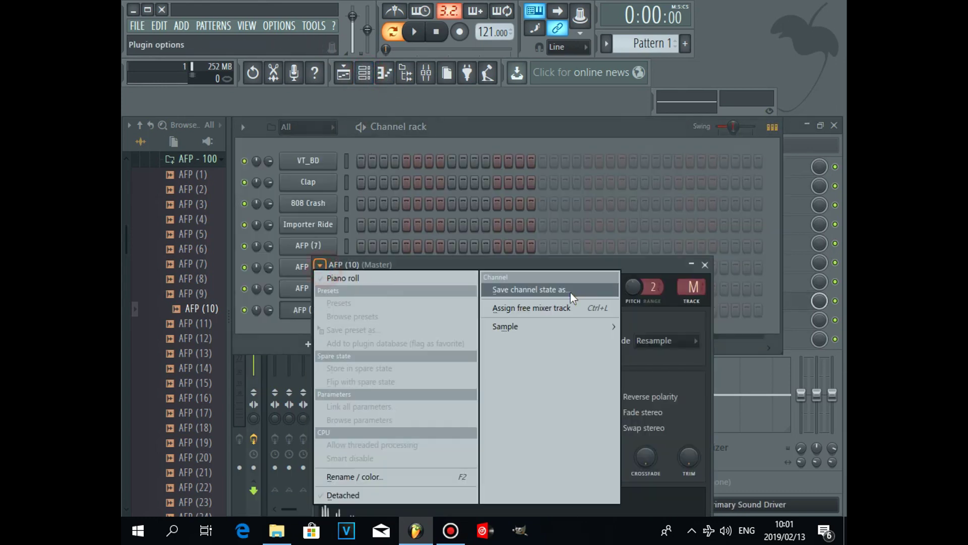
pyautogui.click(555, 306)
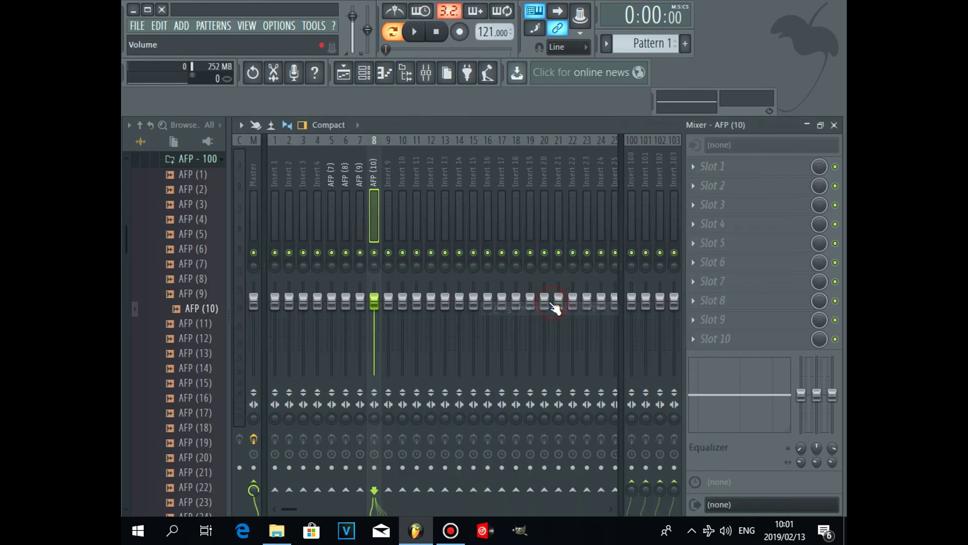
# Bring up the playlist and audition further samples in the AFP - 100 folder, including AFP (15)
pyautogui.click(344, 77)
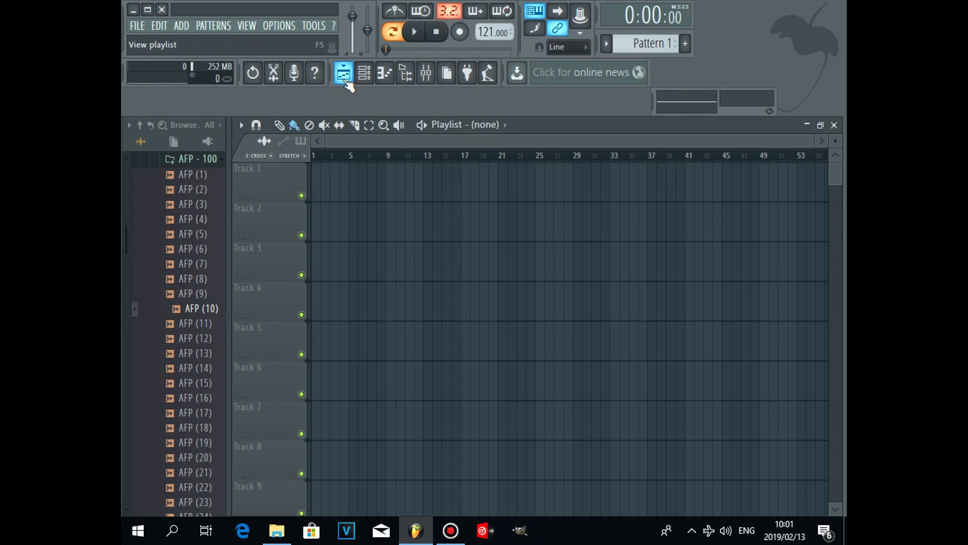
pyautogui.moveTo(213, 309); pyautogui.dragTo(214, 312)
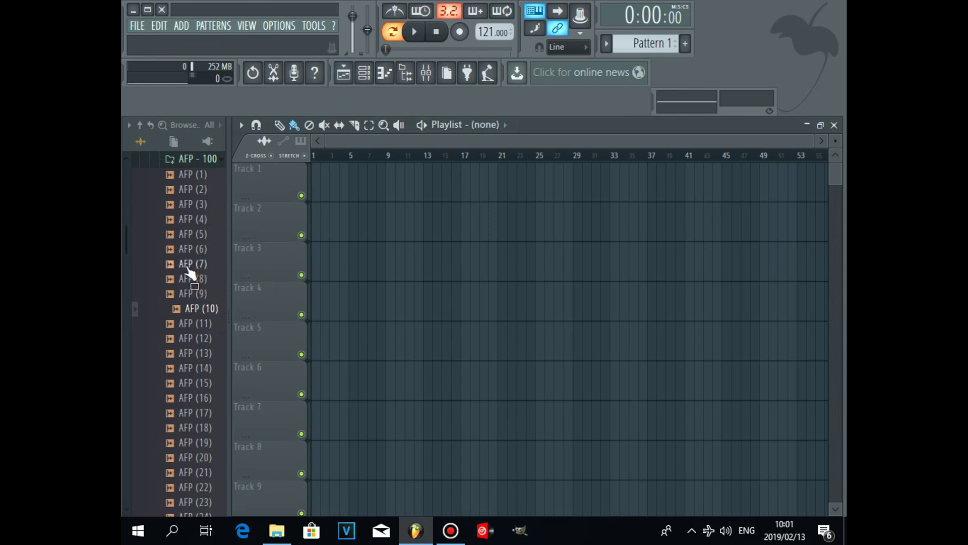
pyautogui.moveTo(127, 245); pyautogui.dragTo(128, 239)
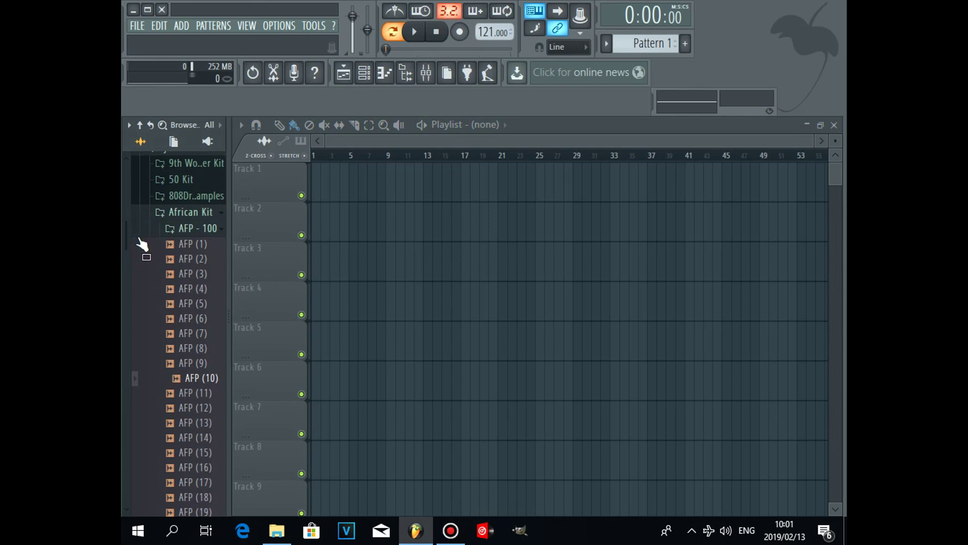
pyautogui.moveTo(128, 235); pyautogui.dragTo(126, 251)
pyautogui.click(178, 246)
pyautogui.click(195, 262)
pyautogui.click(196, 231)
pyautogui.click(193, 199)
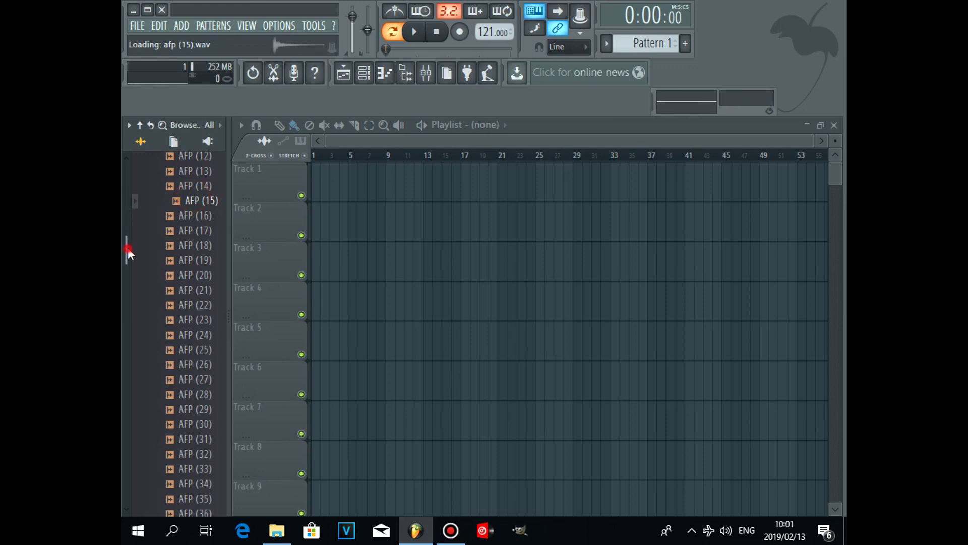
# Collapse the AFP - 100 and African Kit folders in the browser
pyautogui.moveTo(128, 247); pyautogui.dragTo(125, 237)
pyautogui.scroll(3, 177, 248)
pyautogui.click(220, 285)
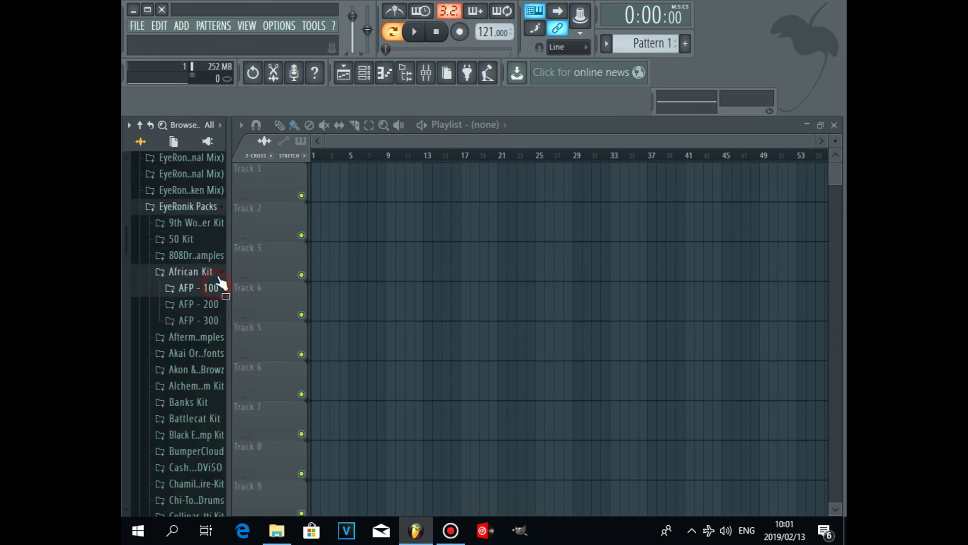
pyautogui.click(218, 274)
# Program VT_BD hits on steps 1, 9, 17 and 25 in the channel rack and open the channel's settings
pyautogui.click(364, 74)
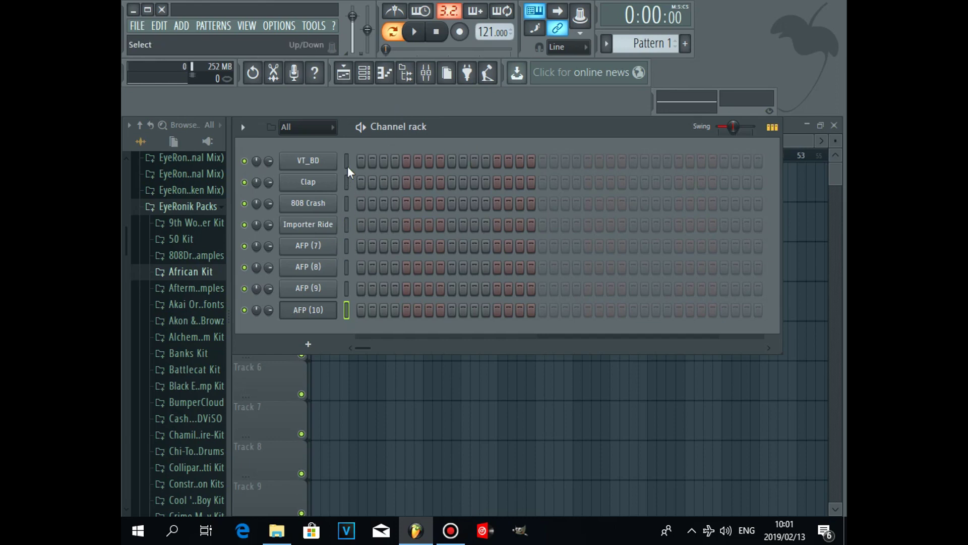
pyautogui.click(540, 164)
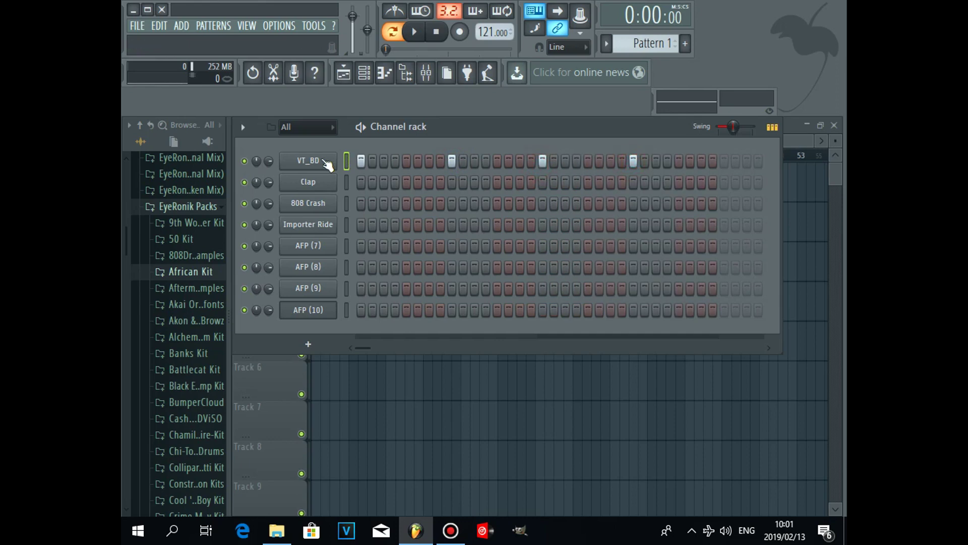
pyautogui.click(309, 161)
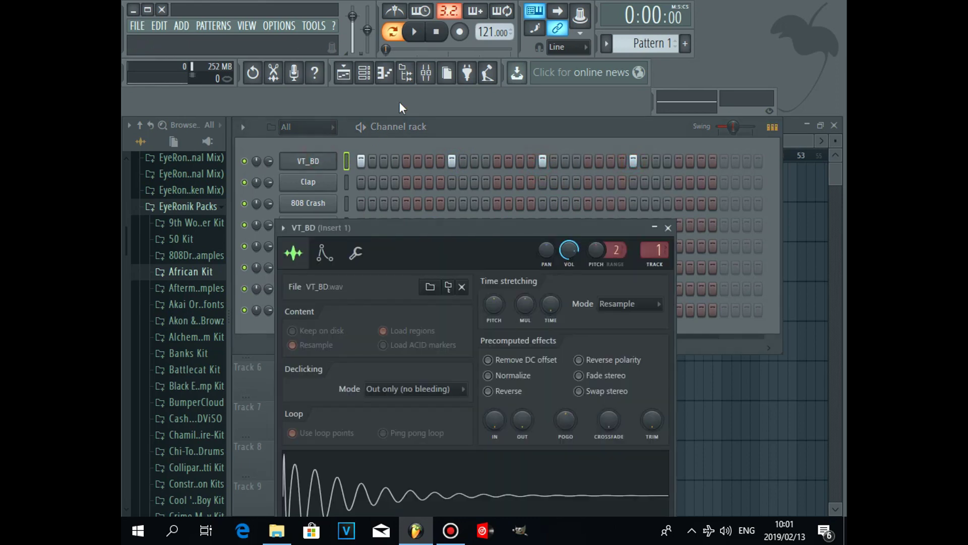
# Paint Pattern 1 clips back to back on playlist Track 1 from bar 1 up to bar 33
pyautogui.click(343, 74)
pyautogui.moveTo(318, 189); pyautogui.dragTo(597, 190)
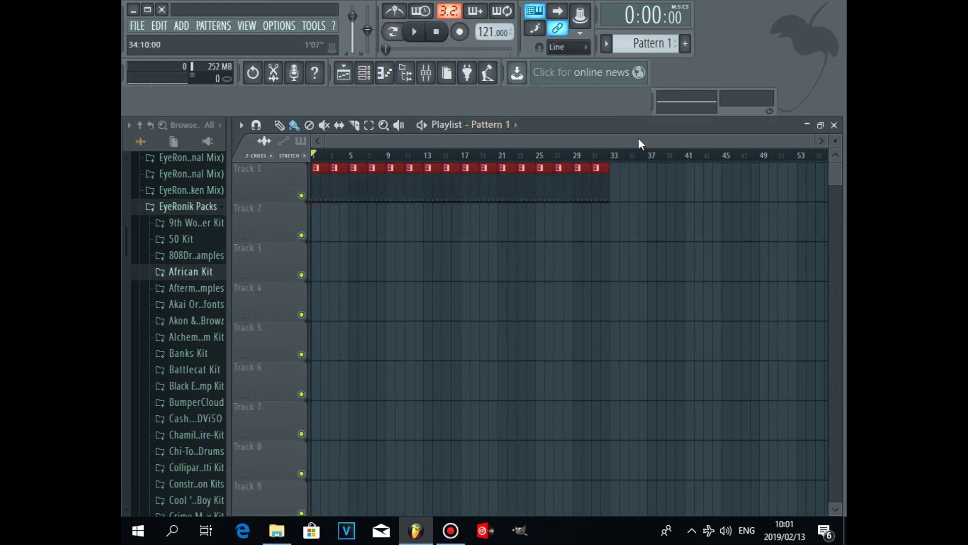
pyautogui.moveTo(570, 143); pyautogui.dragTo(628, 141)
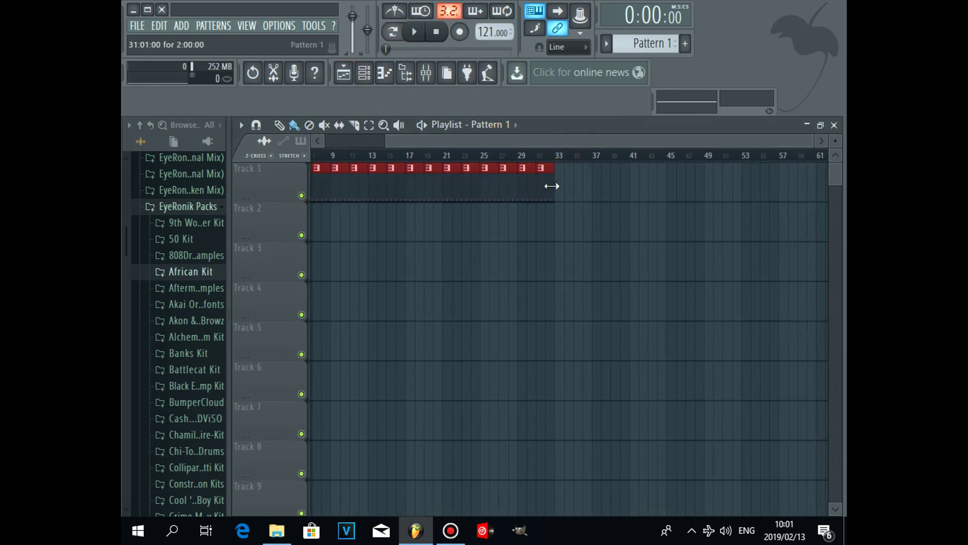
# Extend the run of Pattern 1 clips on playlist Track 1 from bar 33 to bar 49
pyautogui.moveTo(561, 187); pyautogui.dragTo(712, 180)
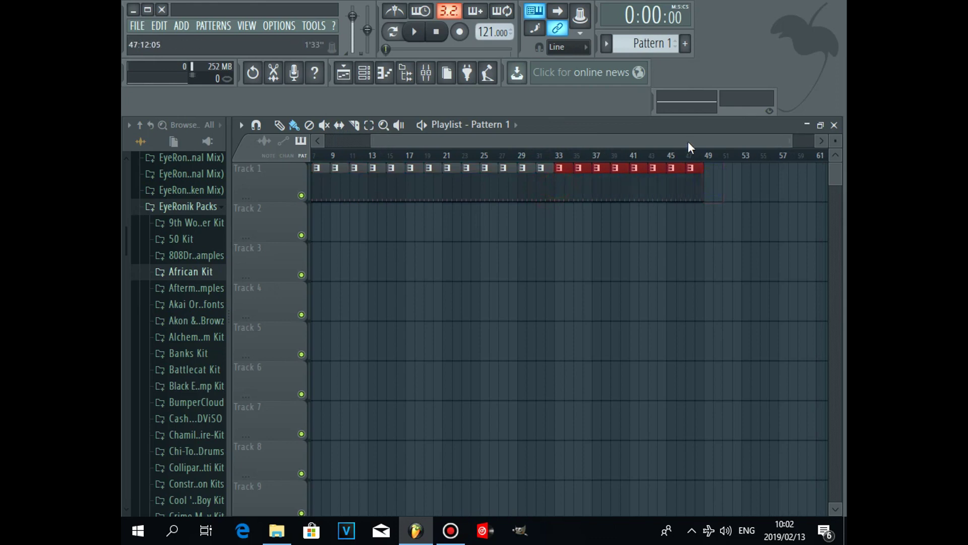
pyautogui.moveTo(688, 141); pyautogui.dragTo(751, 141)
pyautogui.moveTo(636, 162)
pyautogui.mouseDown()
pyautogui.moveTo(798, 160)
pyautogui.moveTo(789, 168)
pyautogui.moveTo(800, 173)
pyautogui.moveTo(608, 173)
pyautogui.moveTo(837, 163)
pyautogui.moveTo(707, 179)
pyautogui.moveTo(659, 172)
pyautogui.mouseUp()
pyautogui.click(369, 126)
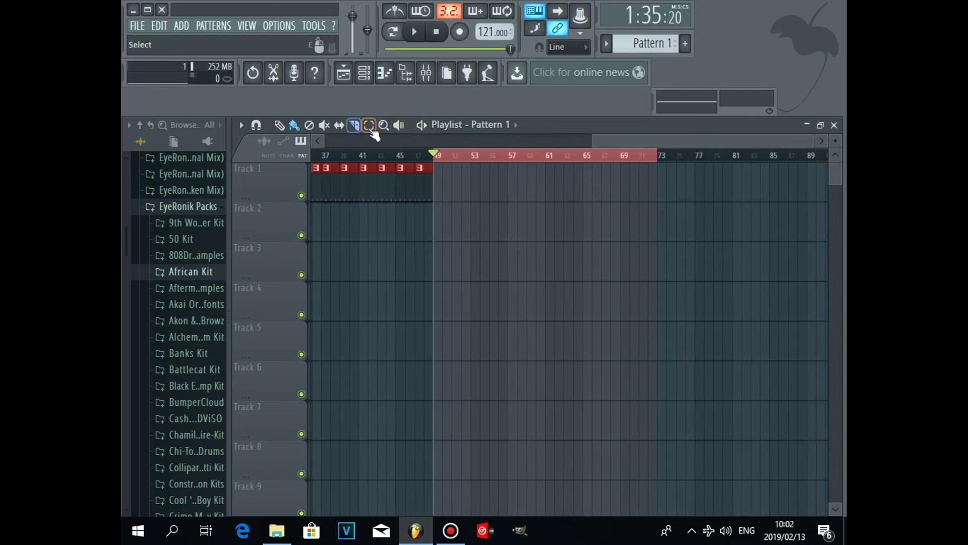
pyautogui.click(494, 152)
pyautogui.moveTo(706, 144); pyautogui.dragTo(303, 147)
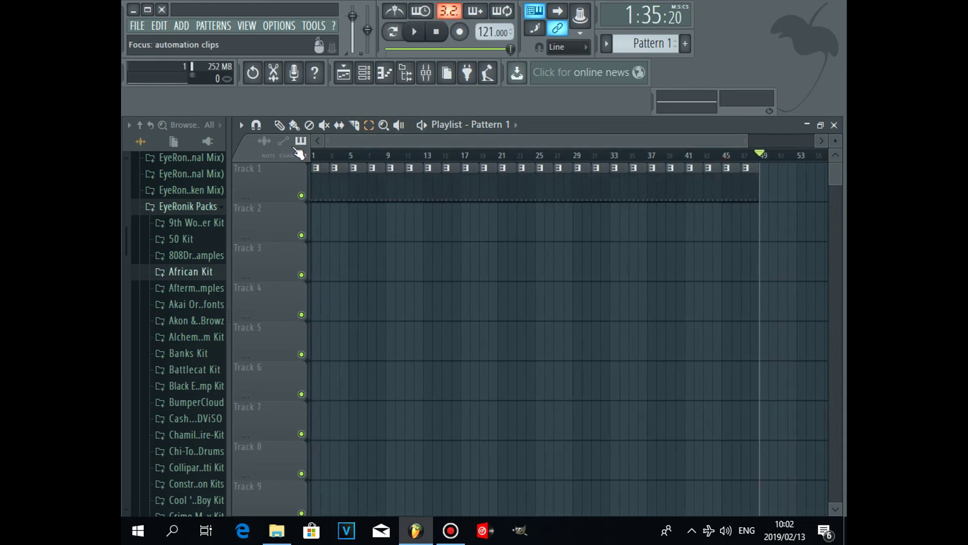
# Play the song and fill the VT_BD channel with a kick hit on every fourth step
pyautogui.click(364, 73)
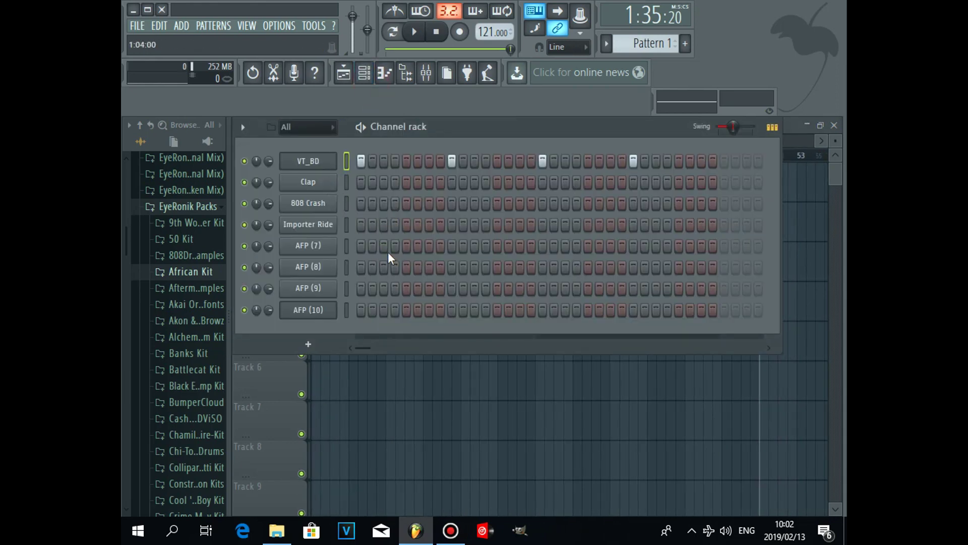
pyautogui.press('space')
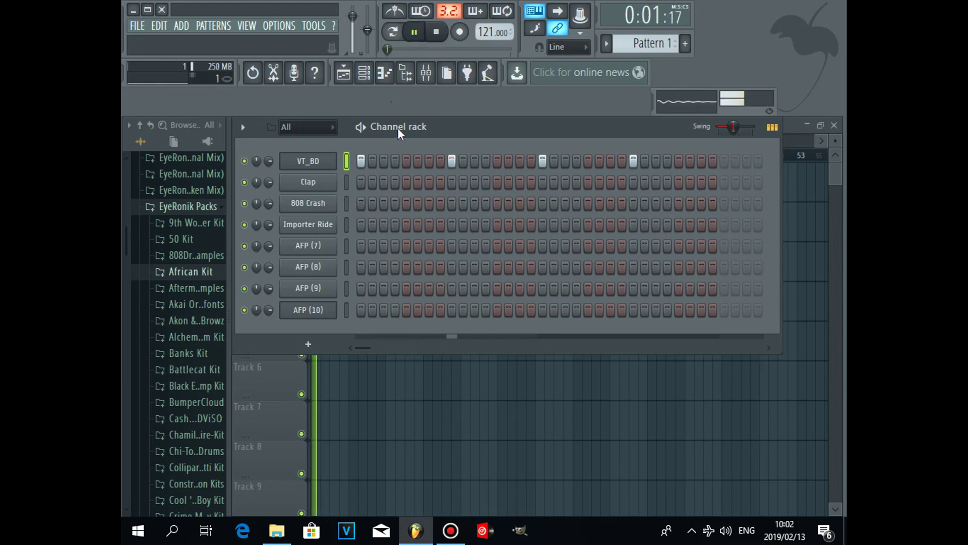
pyautogui.rightClick(333, 160)
pyautogui.click(467, 221)
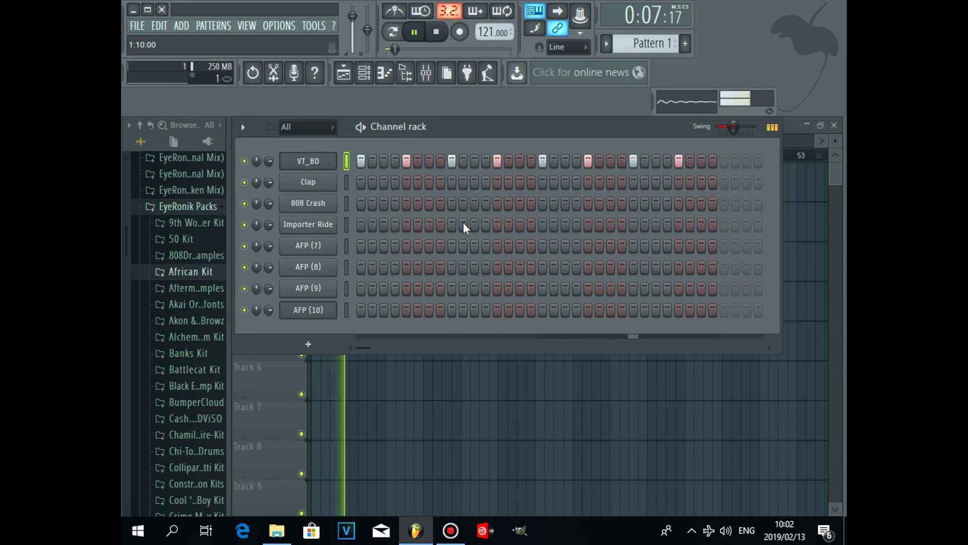
# Inspect the VT_BD channel settings and the mixer, and bring the playlist back up with a closer view of Track 1
pyautogui.click(310, 159)
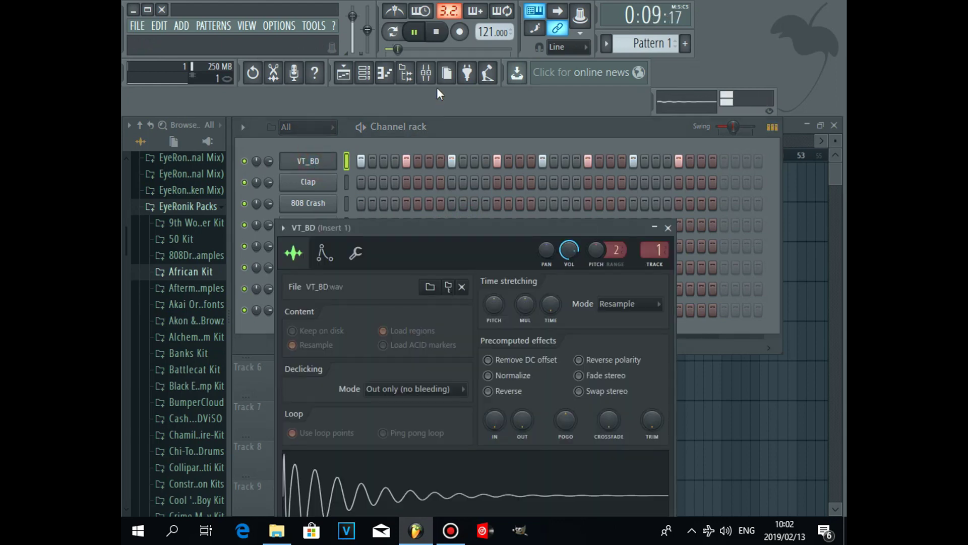
pyautogui.click(428, 80)
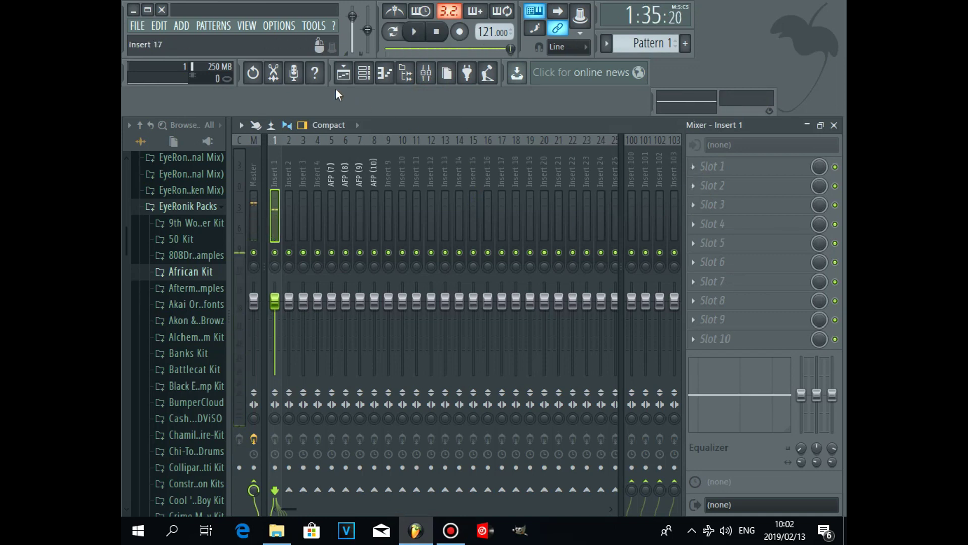
pyautogui.click(344, 73)
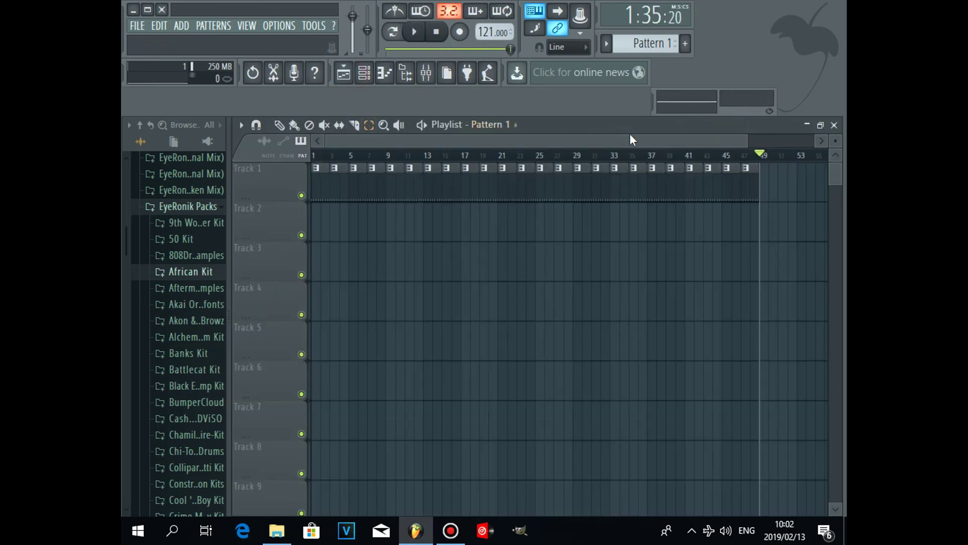
pyautogui.moveTo(743, 139); pyautogui.dragTo(673, 150)
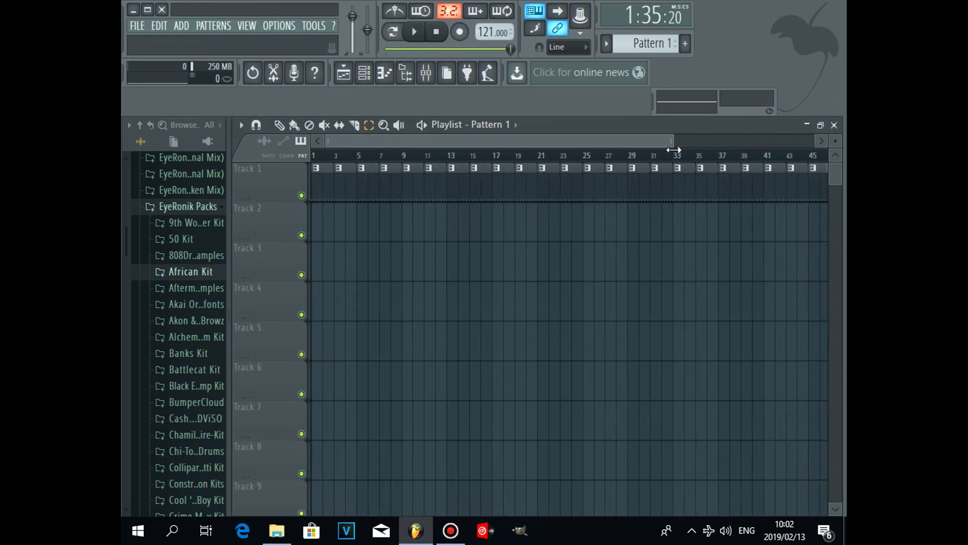
# Program AFP (7) on step 3, AFP (8) on step 8, AFP (9) on step 5 and AFP (10) on step 12, and preview the beat
pyautogui.click(364, 74)
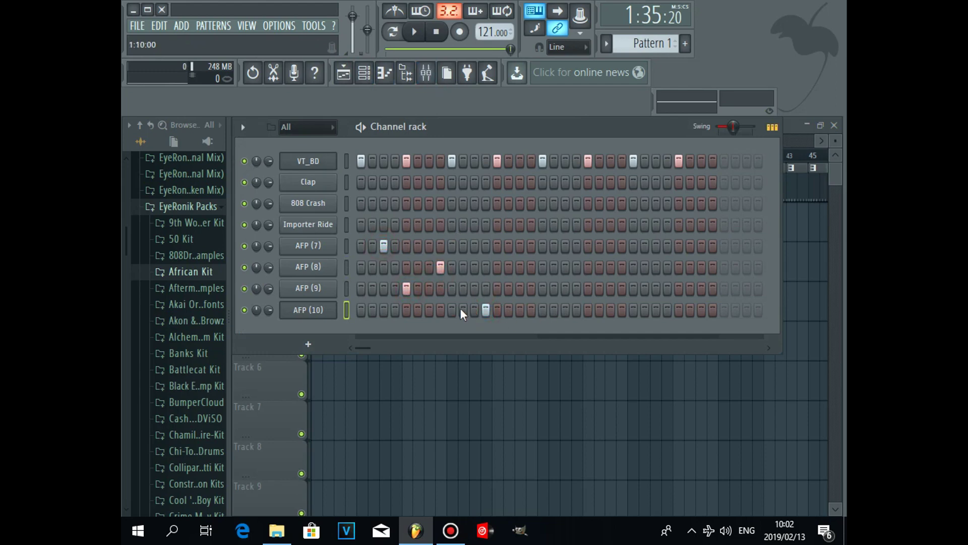
pyautogui.press('space')
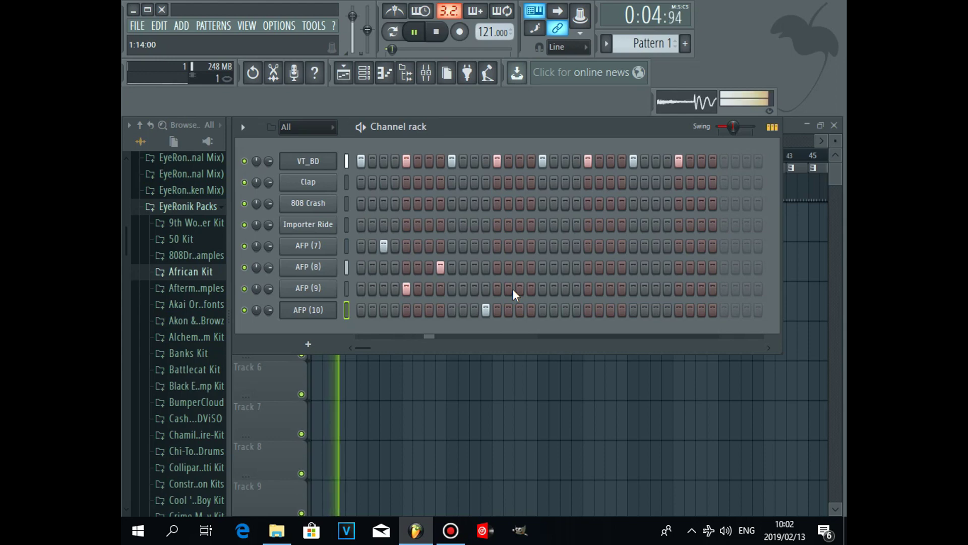
pyautogui.press('space')
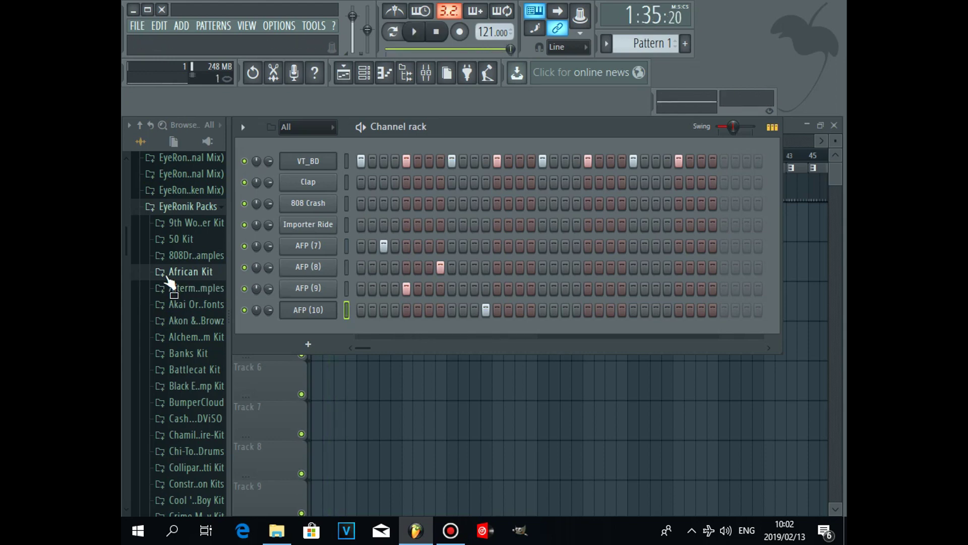
# Expand the African Kit and AFP - 100 folders in the browser and audition several percussion samples
pyautogui.click(172, 274)
pyautogui.click(184, 293)
pyautogui.click(185, 299)
pyautogui.click(190, 323)
pyautogui.click(195, 368)
pyautogui.click(201, 459)
pyautogui.click(193, 483)
pyautogui.click(194, 502)
pyautogui.moveTo(124, 248); pyautogui.dragTo(126, 282)
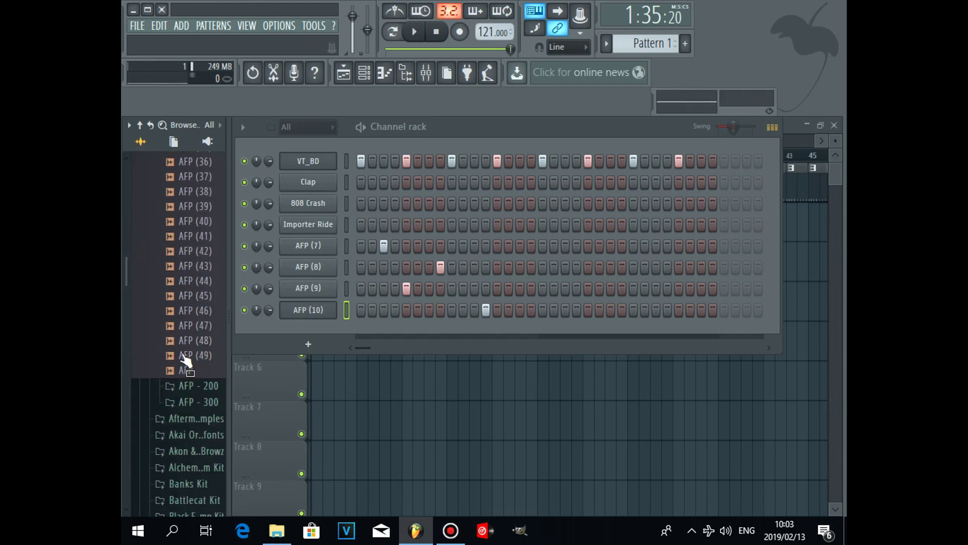
# Audition the AFP percussion samples one after another from AFP (49) up to AFP (37)
pyautogui.click(187, 333)
pyautogui.click(187, 319)
pyautogui.click(187, 304)
pyautogui.click(187, 287)
pyautogui.click(188, 275)
pyautogui.click(187, 261)
pyautogui.click(187, 246)
pyautogui.click(187, 231)
pyautogui.click(187, 216)
pyautogui.click(187, 201)
pyautogui.click(183, 186)
pyautogui.click(184, 171)
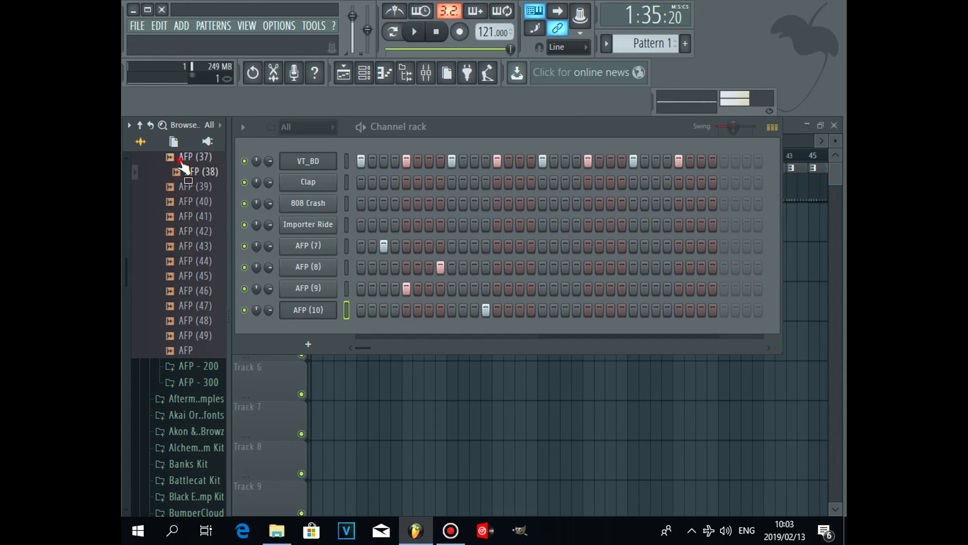
pyautogui.click(184, 157)
# Audition the samples from AFP (35) to AFP (31) and add AFP (31) as a new channel below AFP (10)
pyautogui.click(125, 160)
pyautogui.click(196, 260)
pyautogui.click(195, 246)
pyautogui.click(191, 232)
pyautogui.click(190, 216)
pyautogui.click(191, 202)
pyautogui.moveTo(189, 207); pyautogui.dragTo(272, 328)
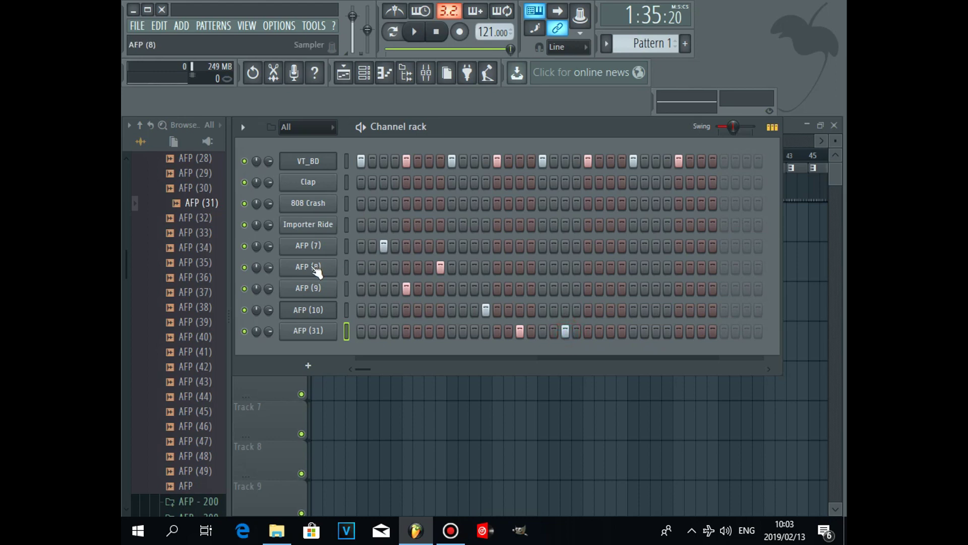
# Open the AFP (31) channel's settings, move the window aside and collapse it to its title bar
pyautogui.click(321, 331)
pyautogui.moveTo(457, 283); pyautogui.dragTo(494, 230)
pyautogui.moveTo(612, 409); pyautogui.dragTo(669, 389)
pyautogui.click(735, 212)
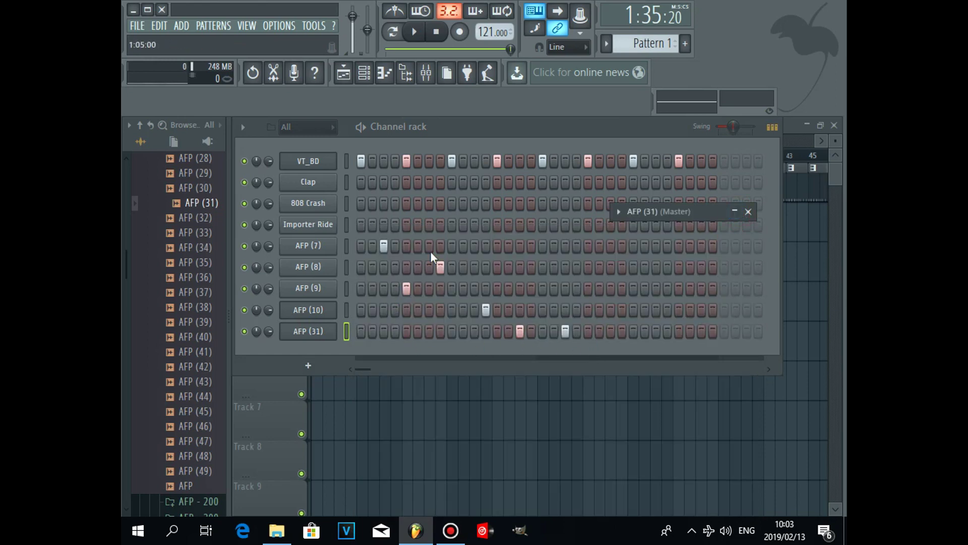
# Preview the beat and clear the AFP (31) hits on steps 15 and 19
pyautogui.press('space')
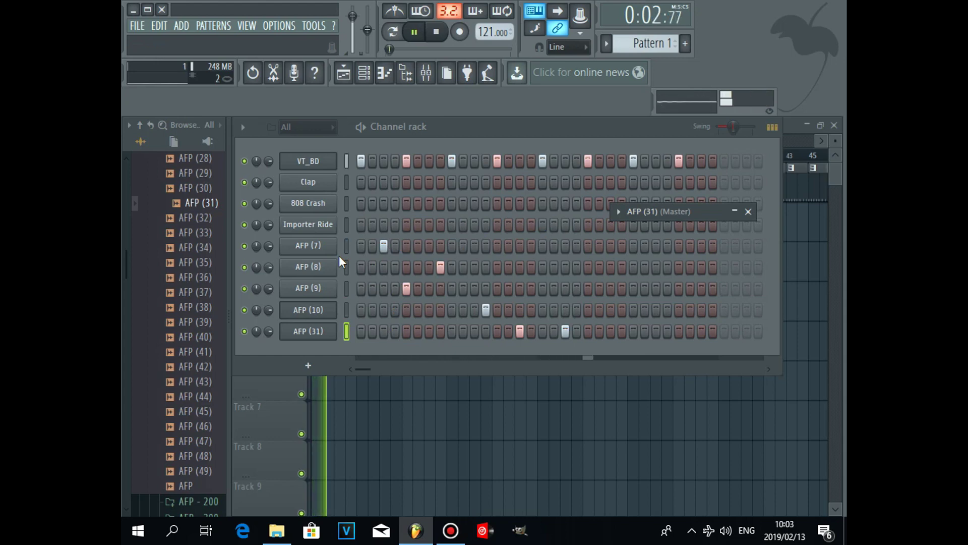
pyautogui.press('space')
pyautogui.click(566, 331)
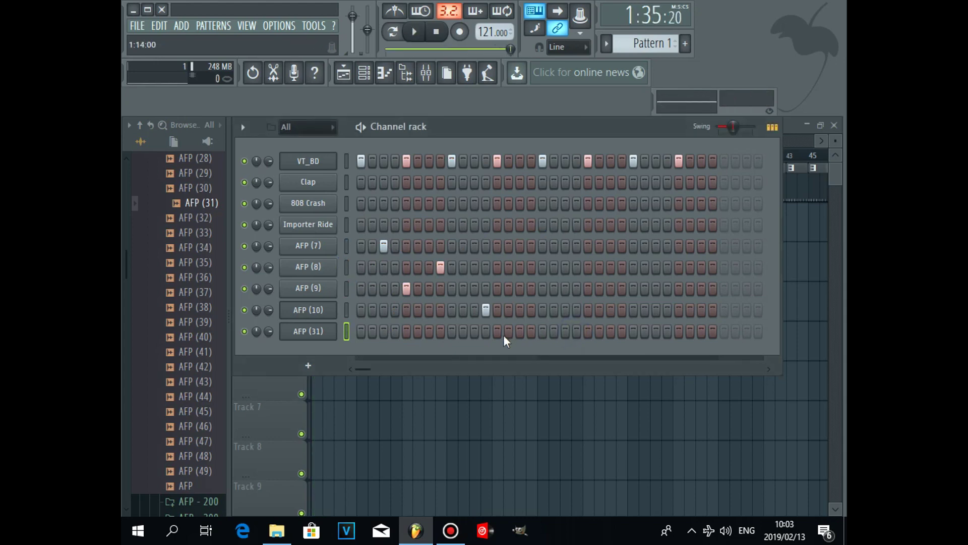
pyautogui.press('space')
pyautogui.press('space')
# Move the AFP (7) hit from step 3 to step 4 and preview the change
pyautogui.click(383, 246)
pyautogui.click(395, 246)
pyautogui.press('space')
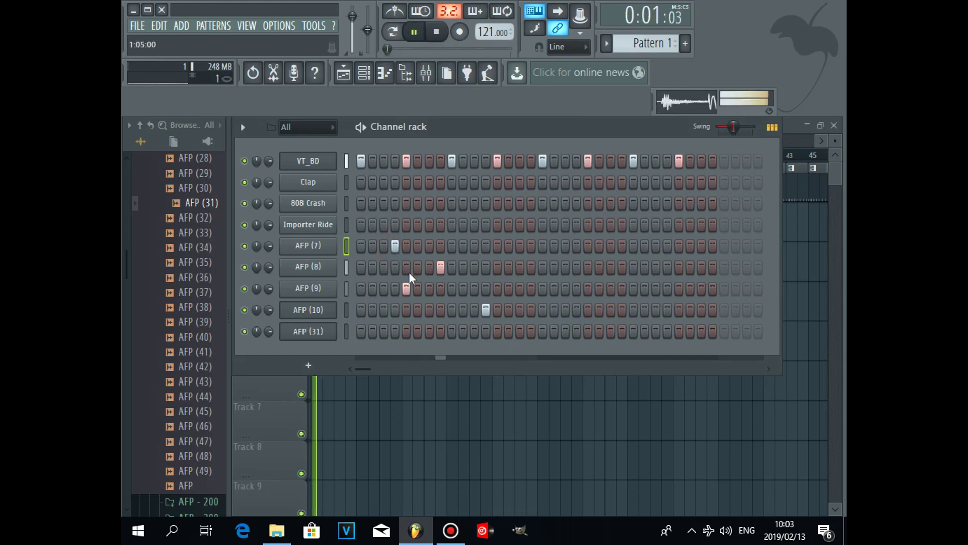
pyautogui.press('space')
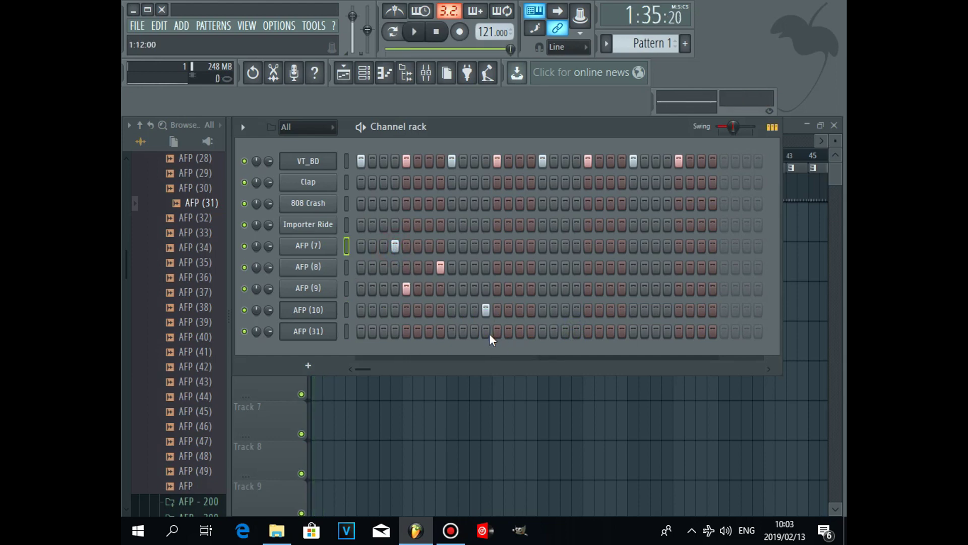
# Program AFP (31) hits on steps 12, 15, 28 and 31 while the song plays
pyautogui.click(487, 332)
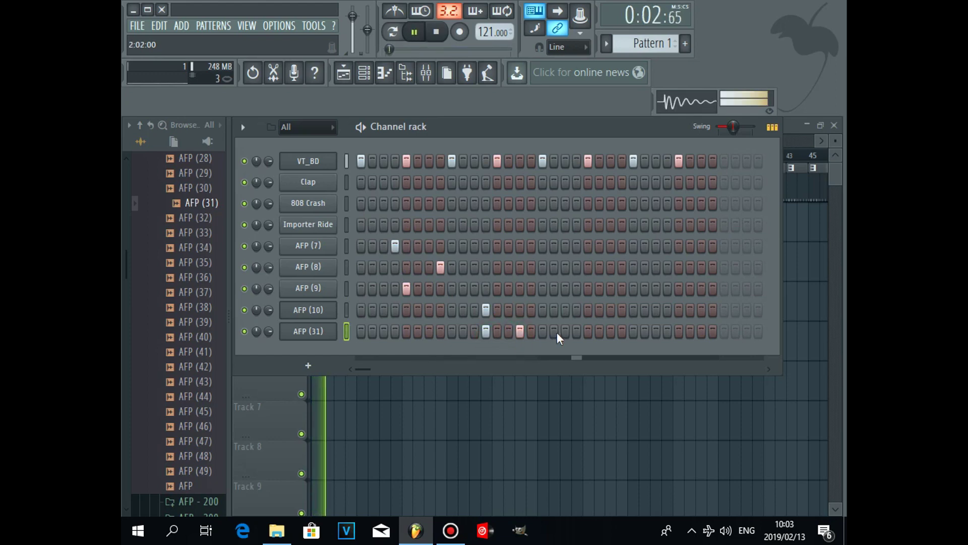
pyautogui.click(667, 331)
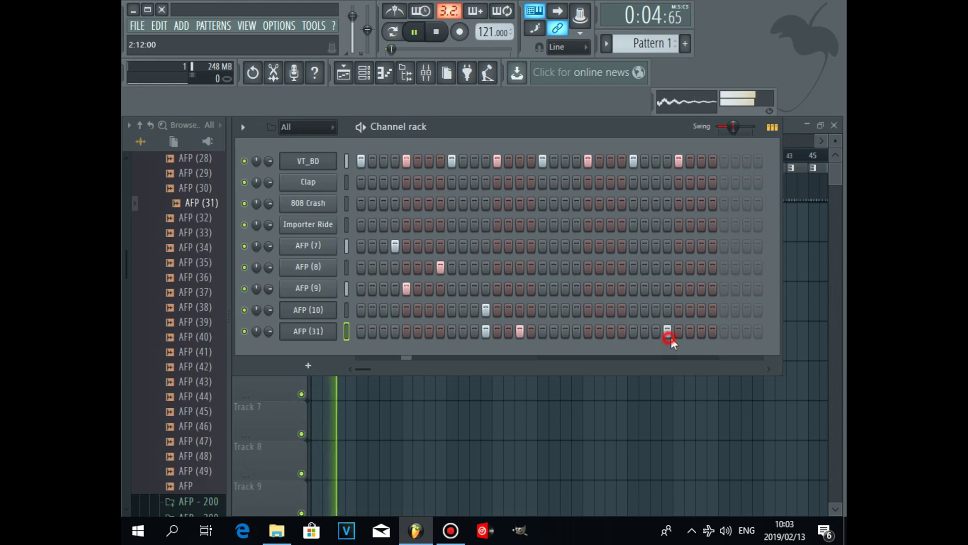
pyautogui.click(700, 333)
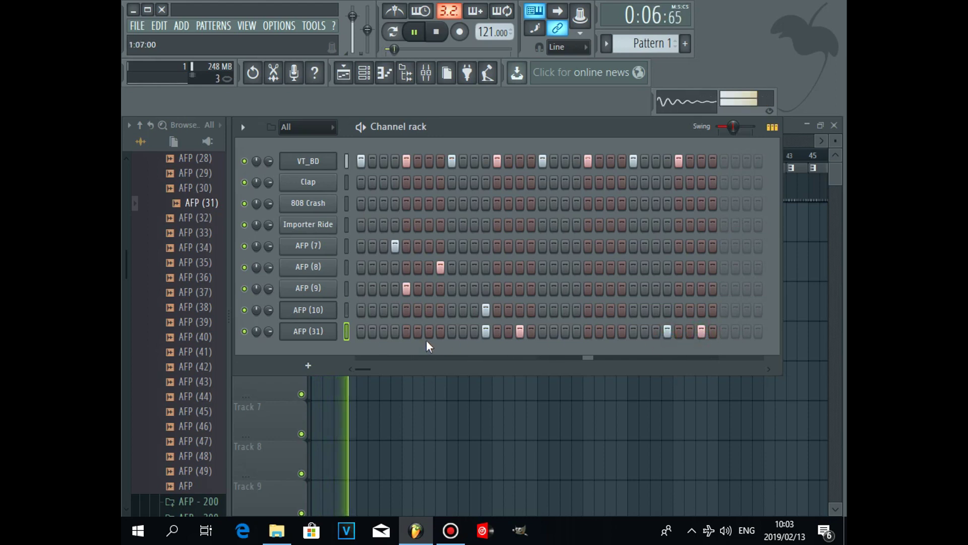
# Add second-bar hits for AFP (7) on step 19, AFP (8) on step 24 and AFP (9) on step 21, and stop playback
pyautogui.click(565, 247)
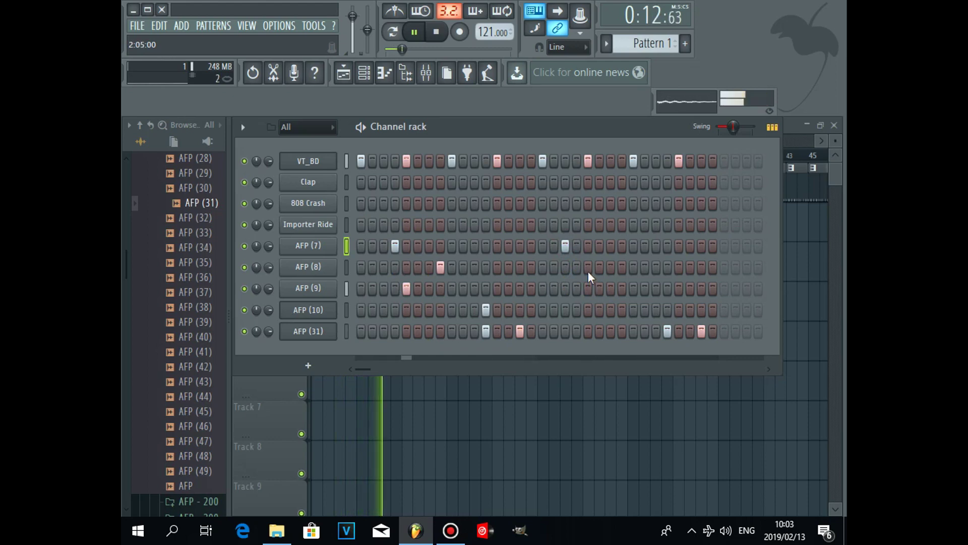
pyautogui.click(588, 268)
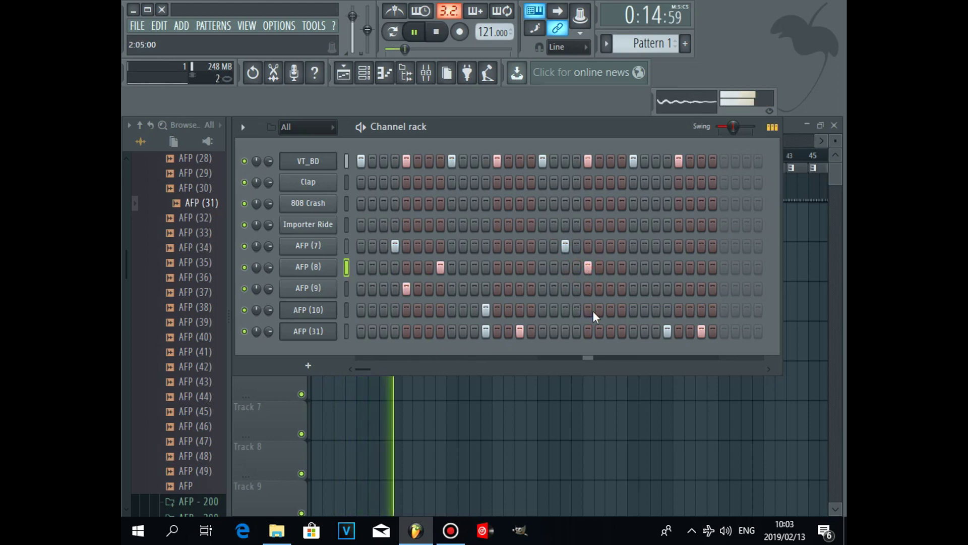
pyautogui.click(588, 289)
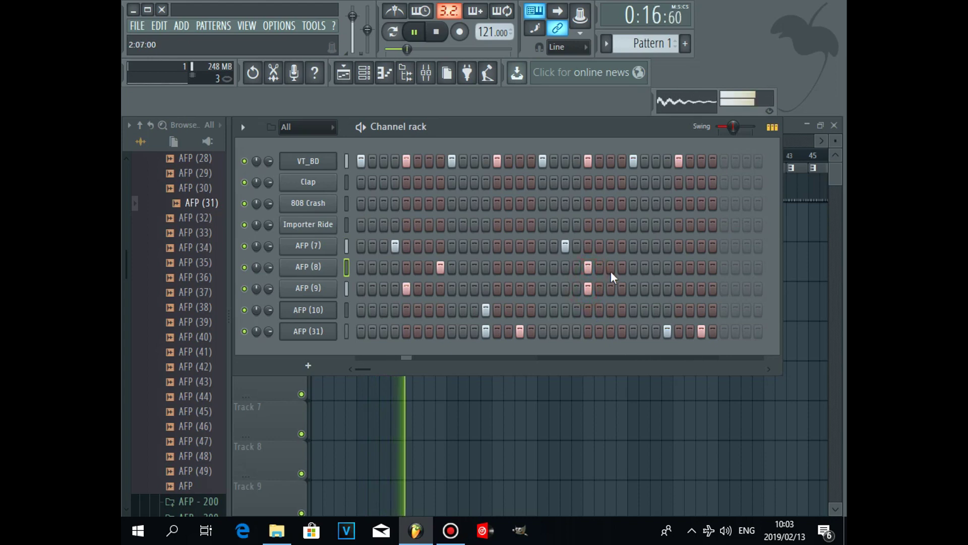
pyautogui.click(587, 267)
pyautogui.click(623, 268)
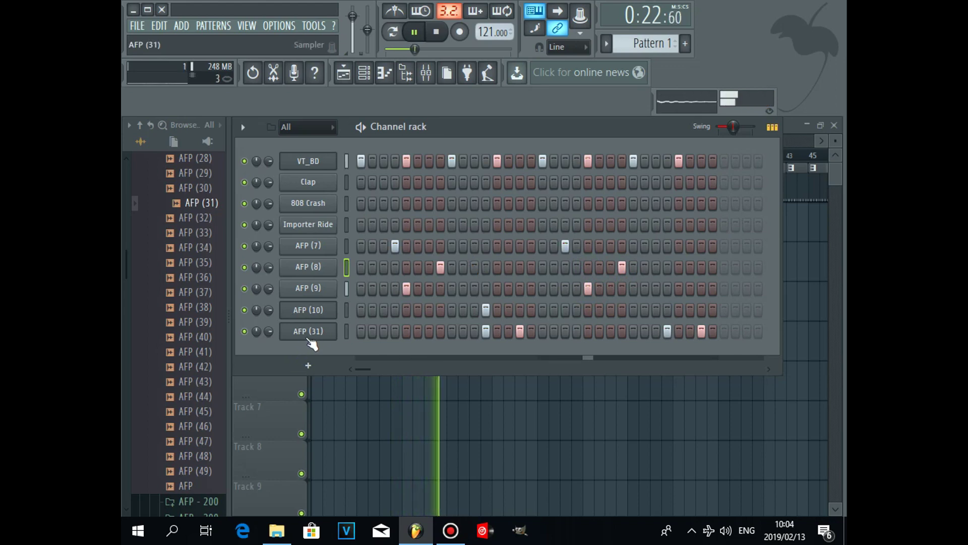
pyautogui.press('space')
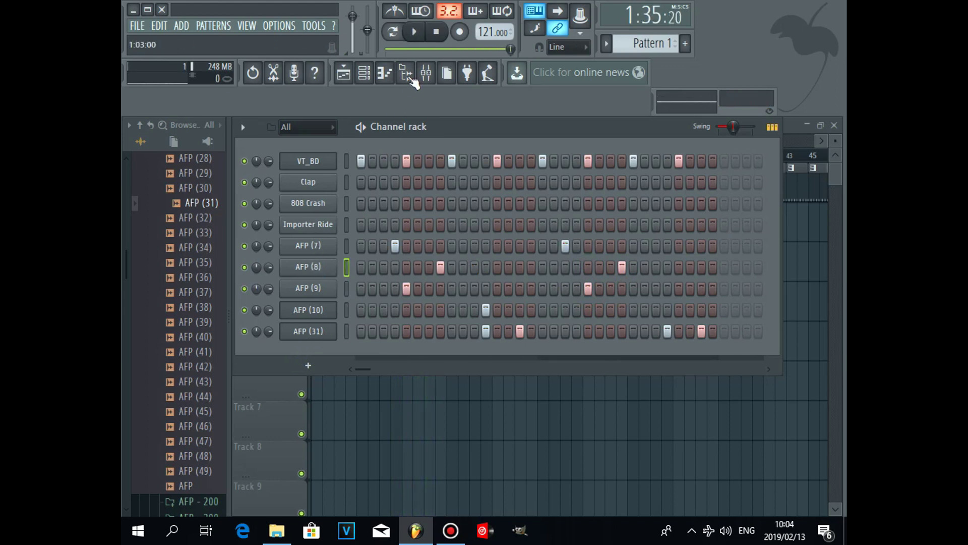
# Lower the AFP (7) to AFP (10) mixer faders, AFP (7) to about 59%, and pan AFP (7) and (9) left and AFP (8) right
pyautogui.click(425, 73)
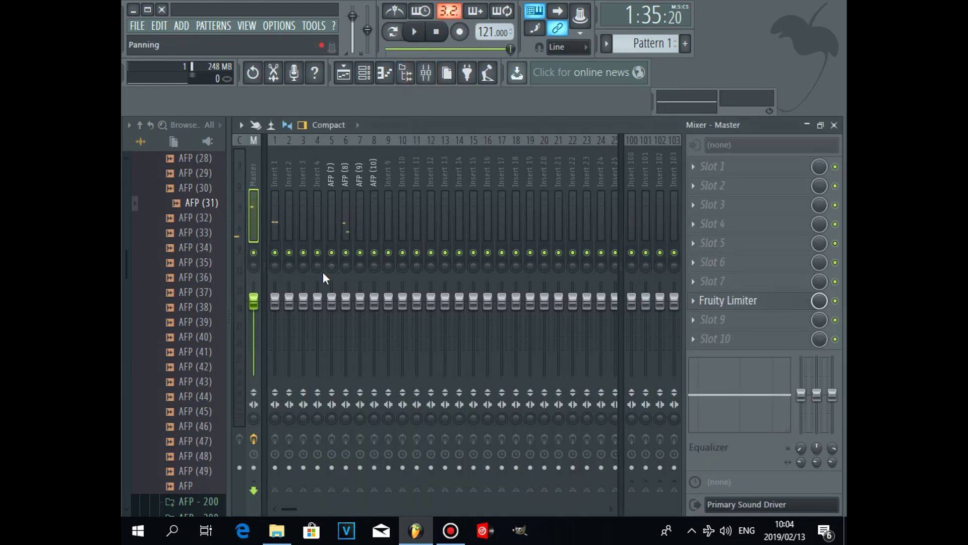
pyautogui.moveTo(331, 302); pyautogui.dragTo(333, 335)
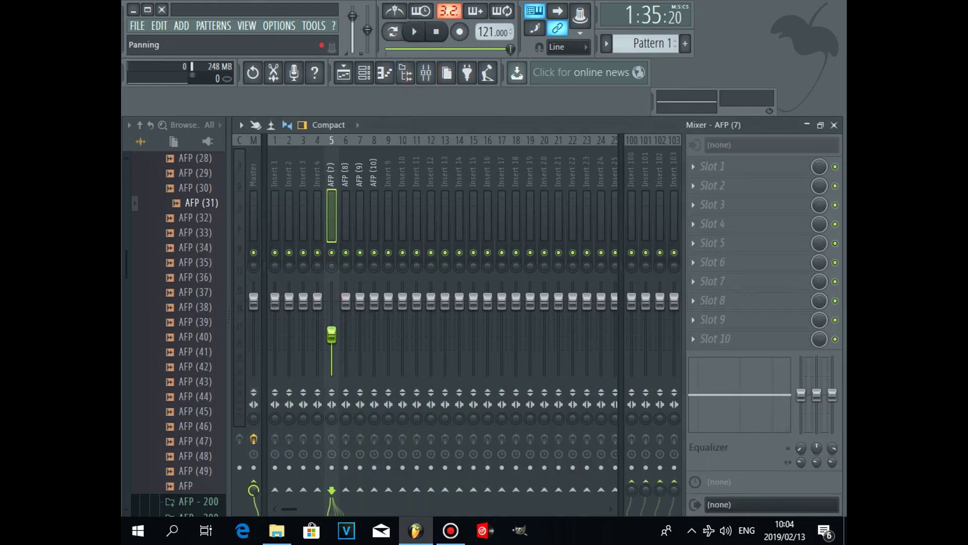
pyautogui.moveTo(345, 302); pyautogui.dragTo(345, 353)
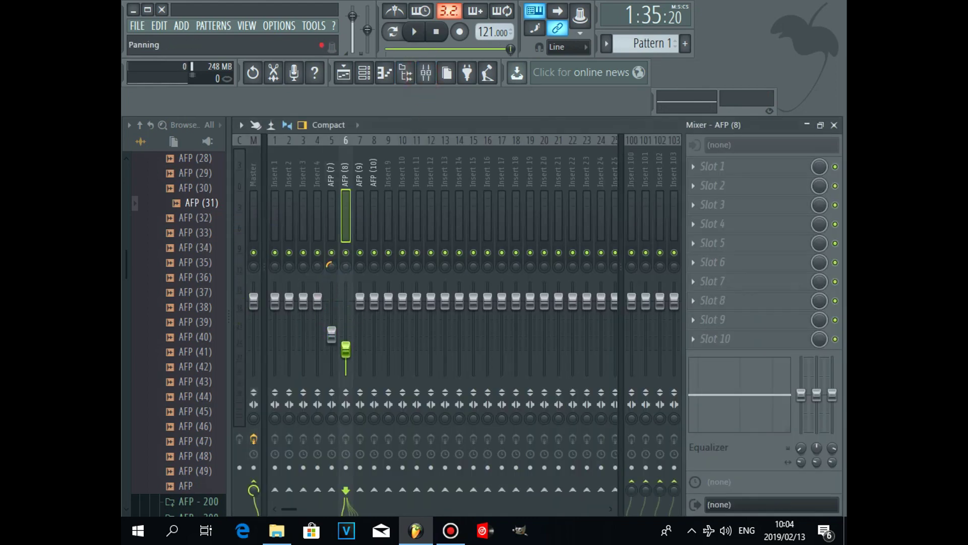
pyautogui.moveTo(358, 306)
pyautogui.mouseDown()
pyautogui.moveTo(358, 285)
pyautogui.moveTo(378, 340)
pyautogui.moveTo(359, 324)
pyautogui.mouseUp()
pyautogui.click(332, 333)
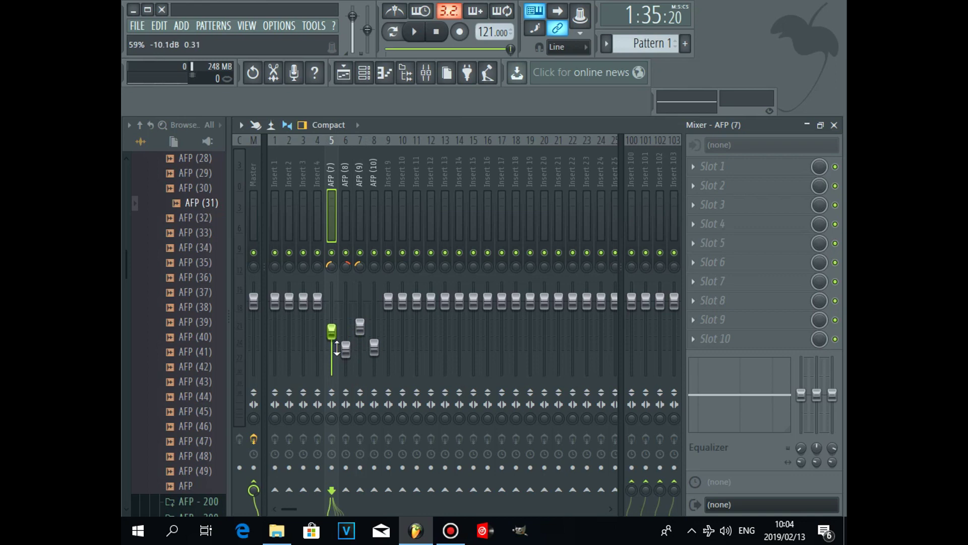
pyautogui.click(345, 349)
pyautogui.click(373, 348)
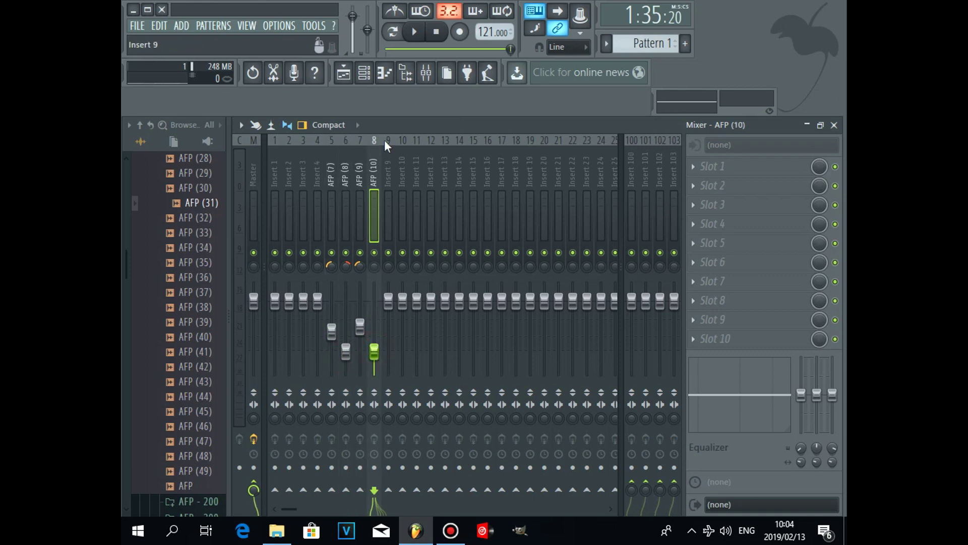
# Return to the playlist and play the arrangement from the start
pyautogui.click(343, 72)
pyautogui.press('space')
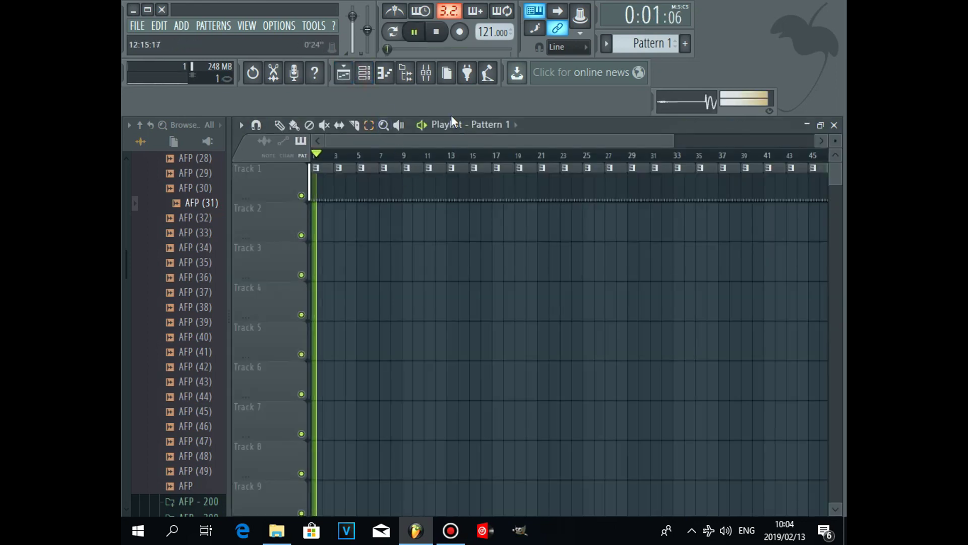
# Lower the AFP (8) mixer fader to about 37% and bring the AFP (10) fader down slightly while the song plays
pyautogui.click(364, 72)
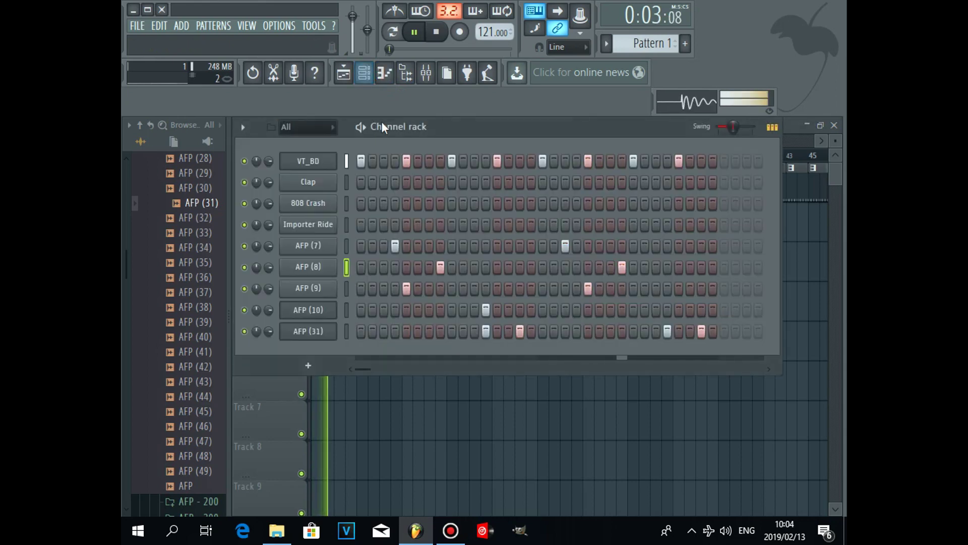
pyautogui.click(426, 73)
pyautogui.moveTo(374, 352); pyautogui.dragTo(348, 348)
pyautogui.click(332, 331)
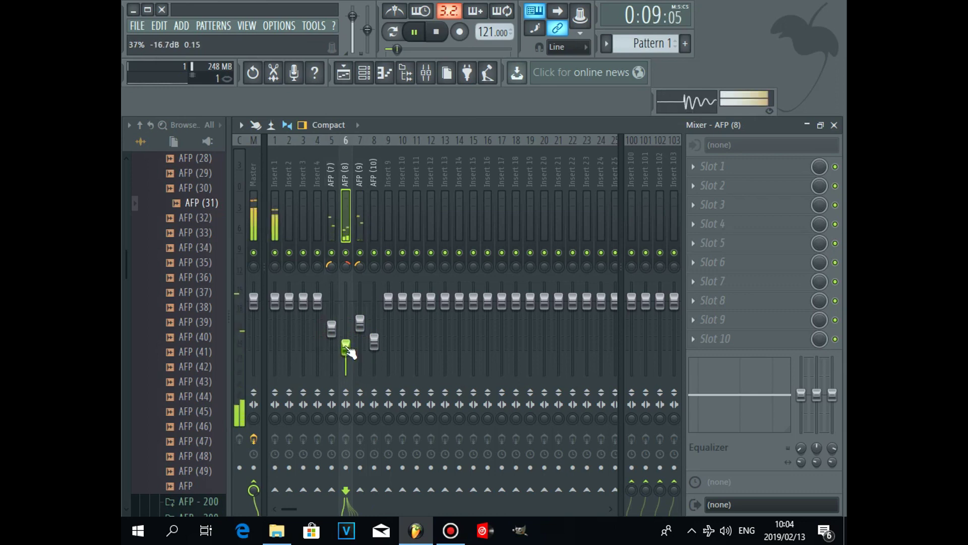
pyautogui.click(375, 347)
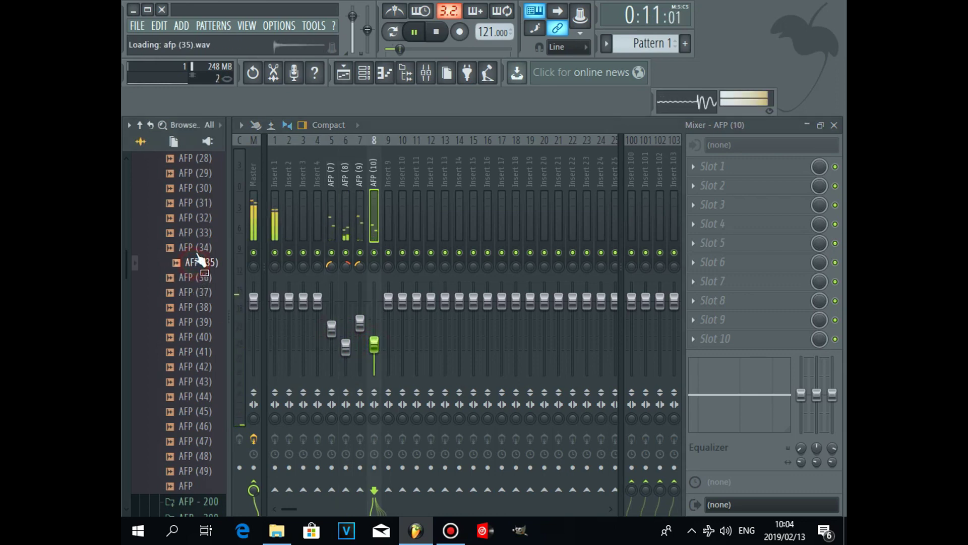
# Add the AFP (35) sample as a channel with a hit on step 3 and route it to a free mixer track, lowered and panned right
pyautogui.click(364, 73)
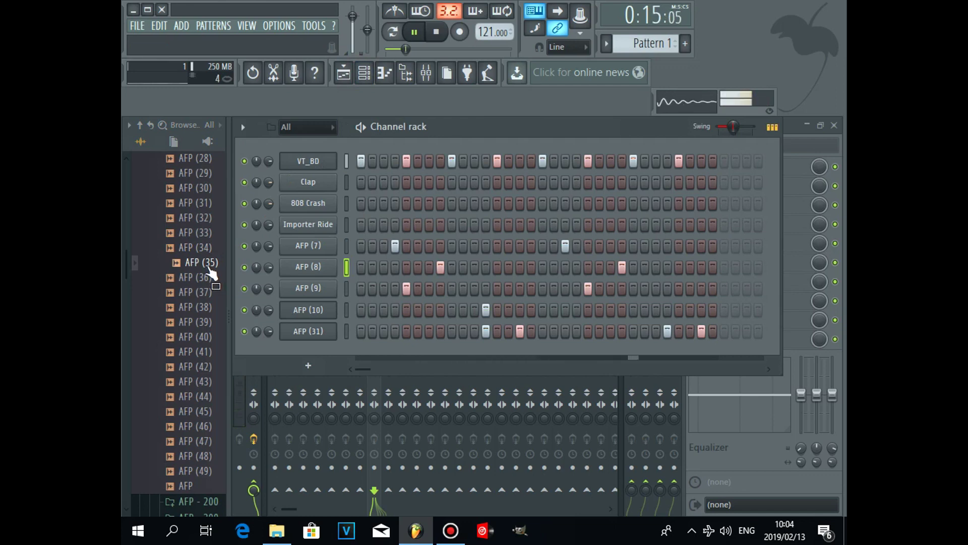
pyautogui.moveTo(210, 271); pyautogui.dragTo(282, 344)
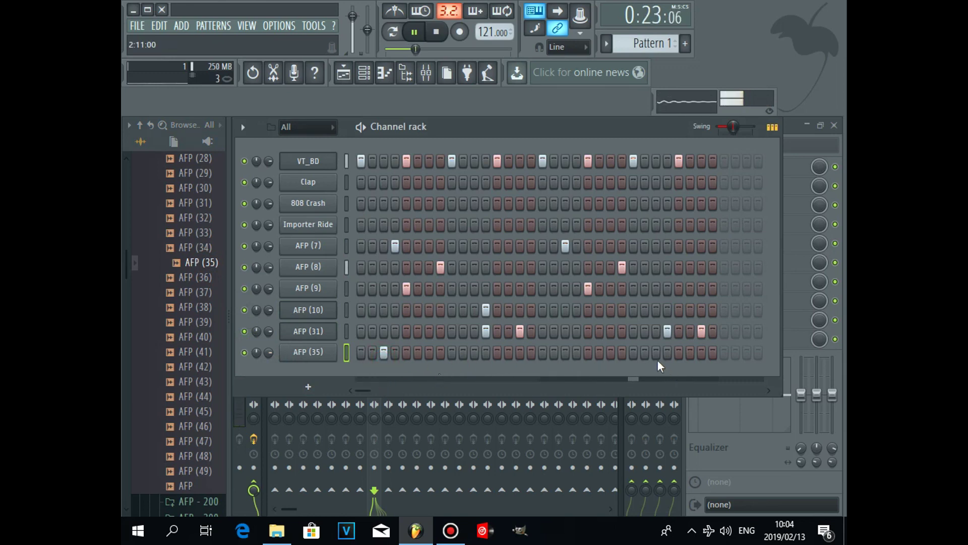
pyautogui.click(327, 354)
pyautogui.rightClick(348, 350)
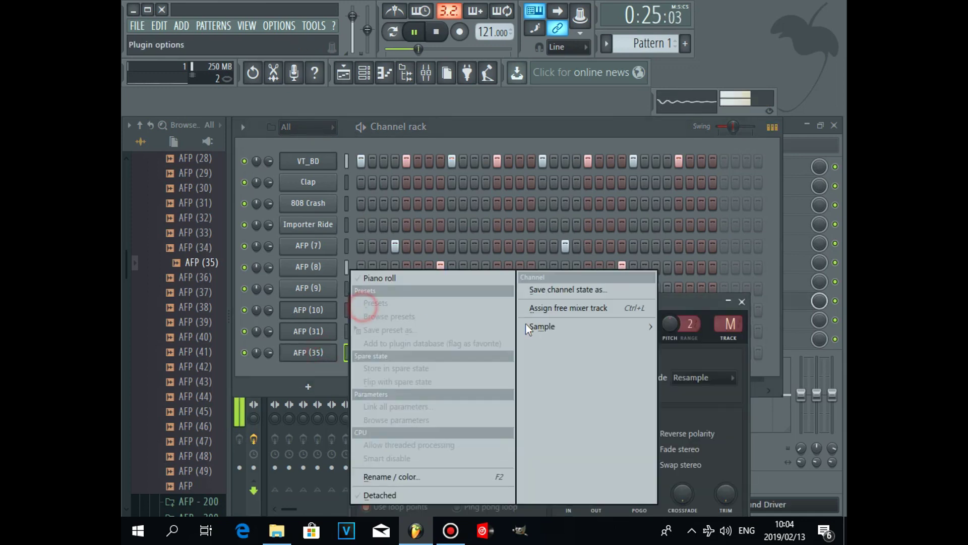
pyautogui.click(551, 309)
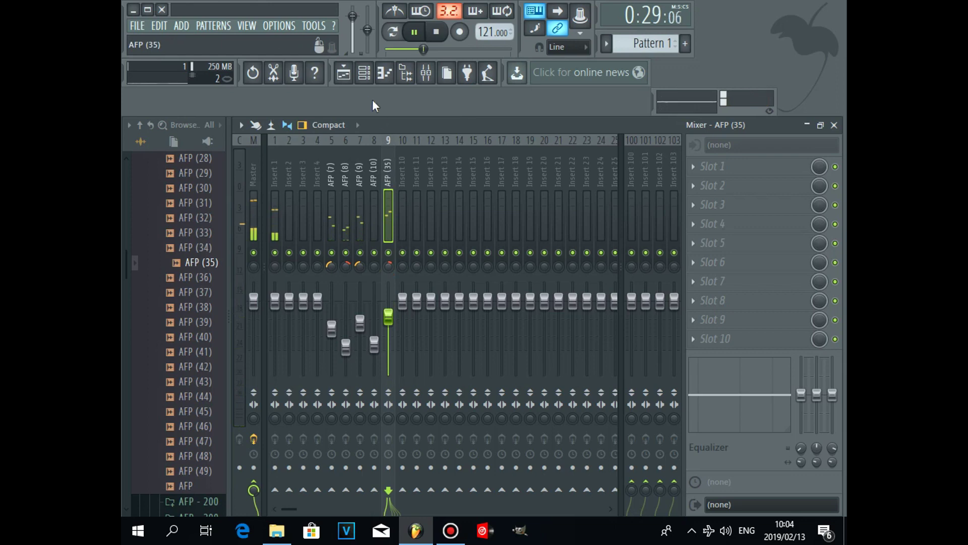
# Collapse the African Kit folder in the sample browser and open the Percz folder of the Akon & Ron Browz kit
pyautogui.click(366, 75)
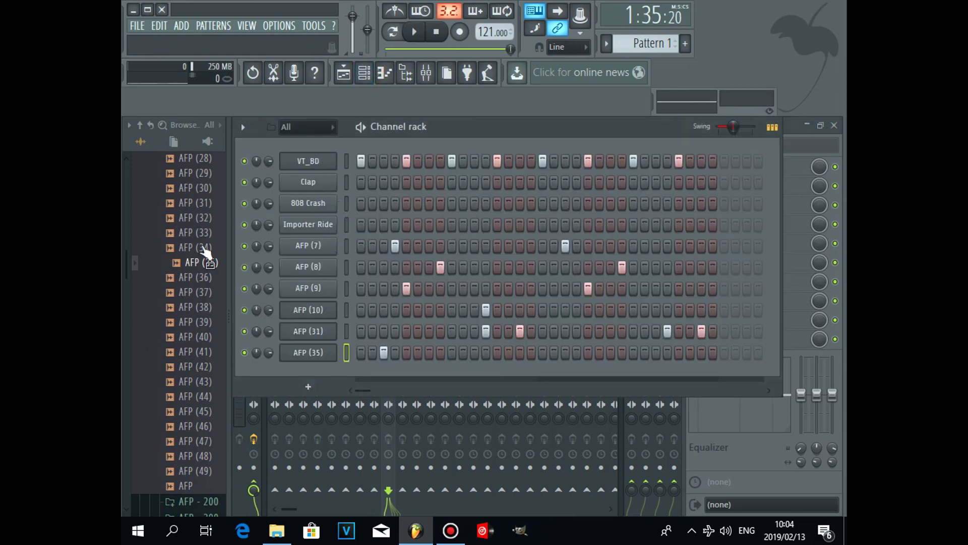
pyautogui.click(190, 336)
pyautogui.scroll(10, 131, 235)
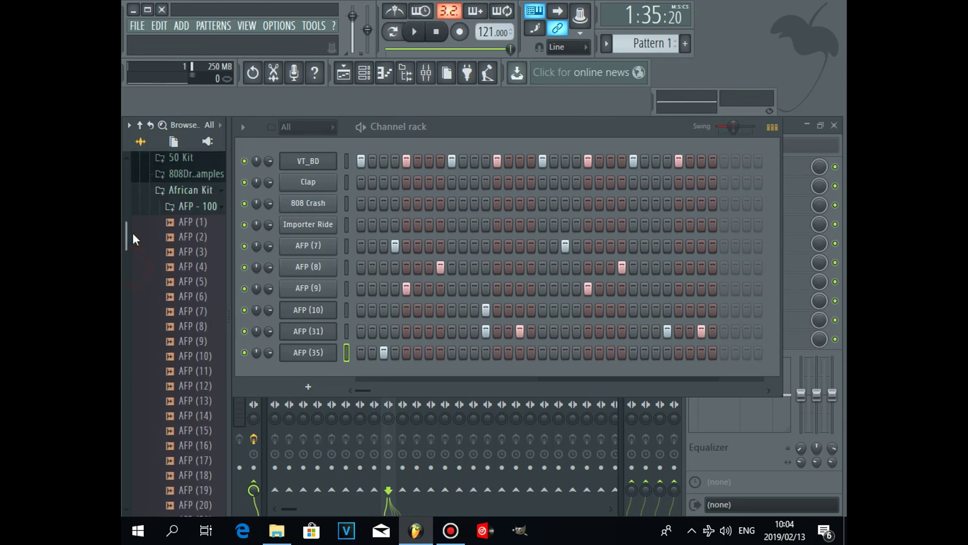
pyautogui.click(222, 346)
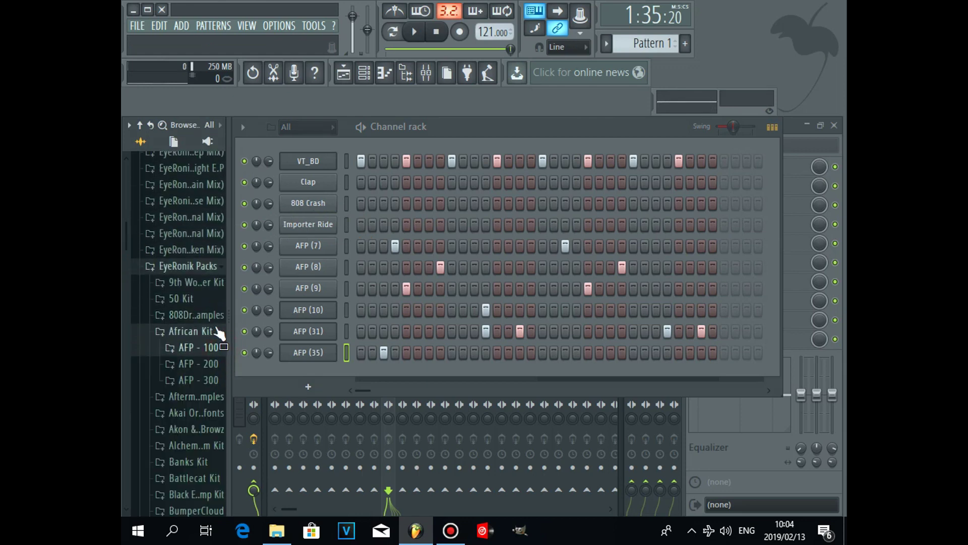
pyautogui.click(220, 332)
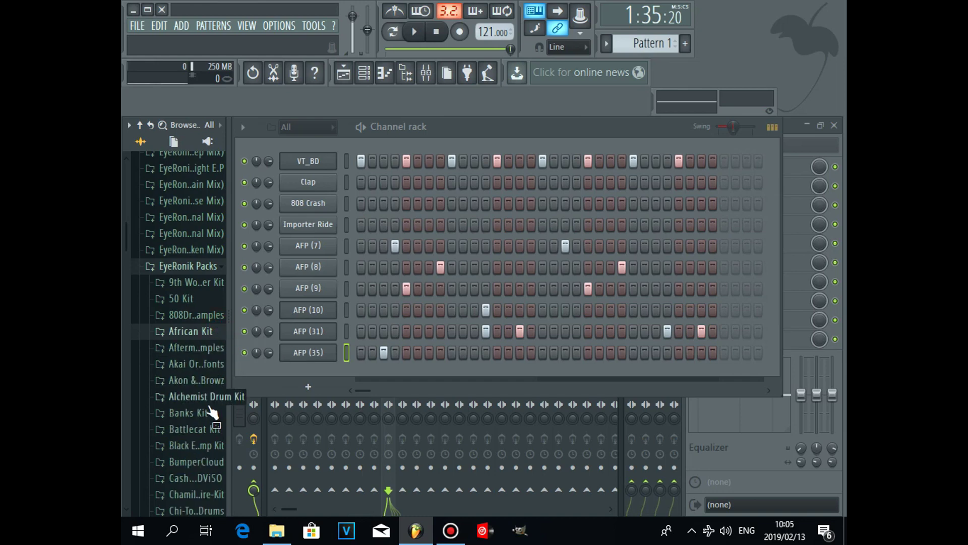
pyautogui.click(207, 363)
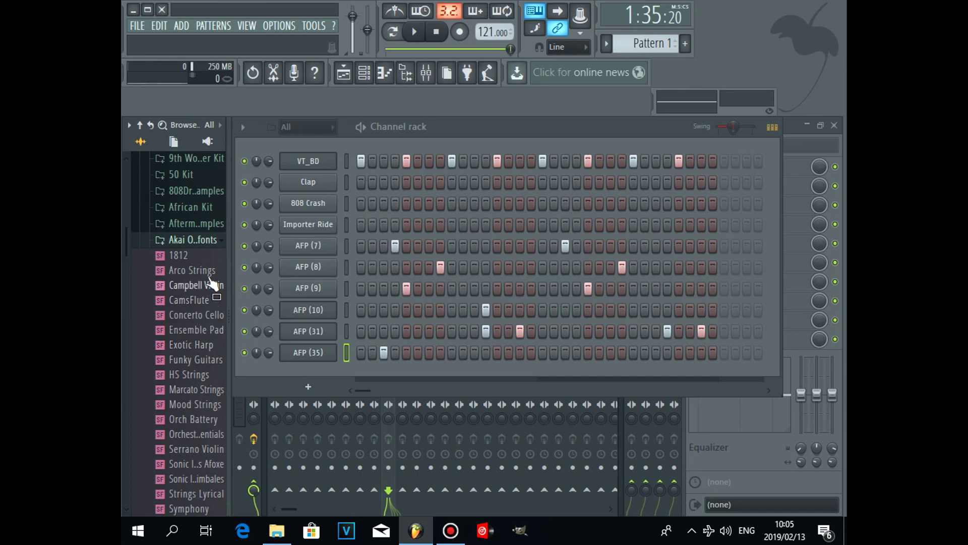
pyautogui.click(211, 242)
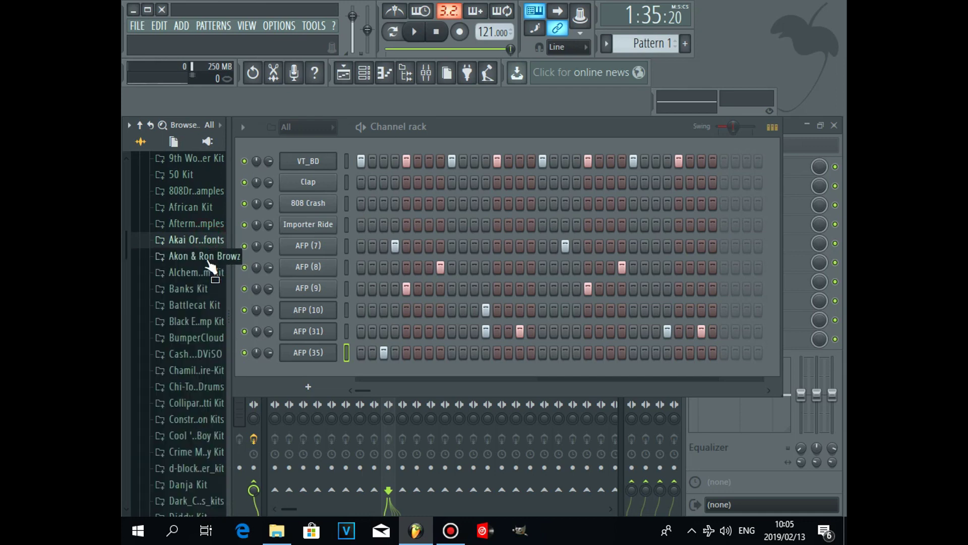
pyautogui.click(207, 259)
pyautogui.click(206, 306)
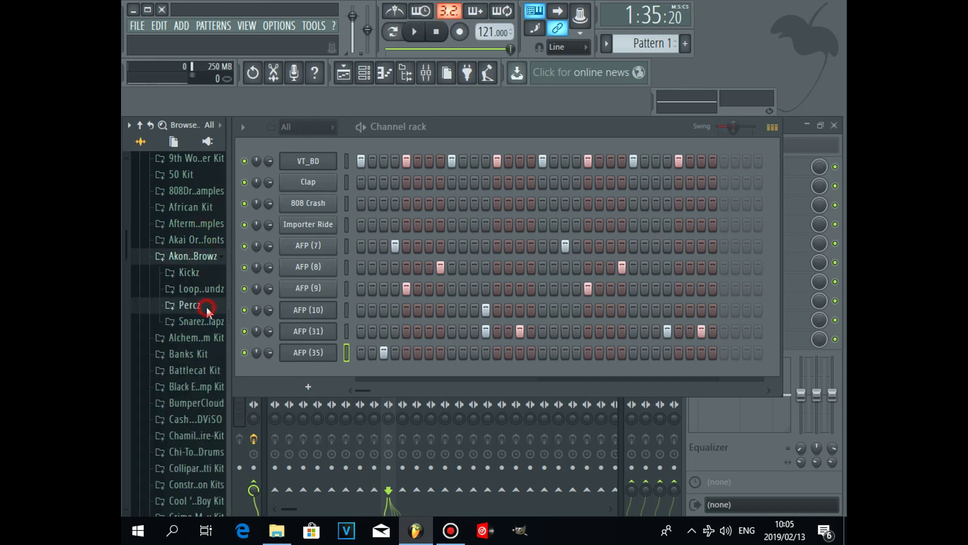
# Audition the Percz samples and add Perc (2) as a channel below AFP (35)
pyautogui.click(196, 278)
pyautogui.click(196, 236)
pyautogui.click(196, 221)
pyautogui.click(193, 204)
pyautogui.click(185, 324)
pyautogui.click(183, 384)
pyautogui.click(184, 410)
pyautogui.click(187, 430)
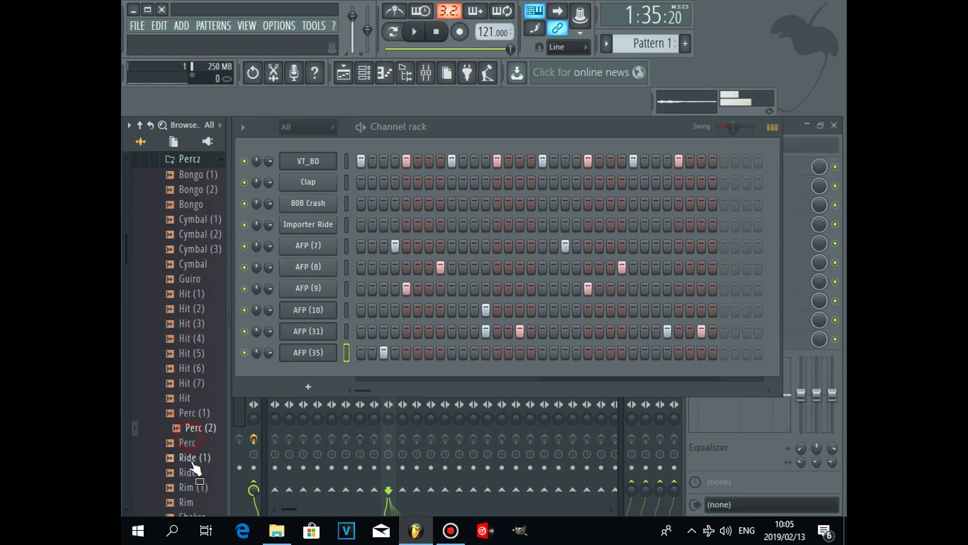
pyautogui.click(194, 428)
pyautogui.moveTo(199, 437); pyautogui.dragTo(293, 367)
# Fill Perc (2) with a hit on every fourth step and shift the notes in the piano roll so they start on step 3
pyautogui.rightClick(318, 376)
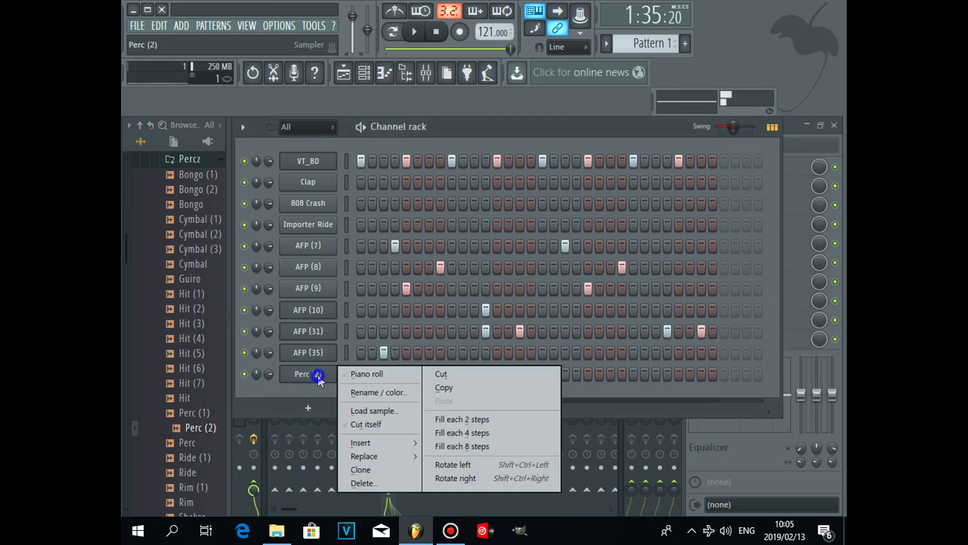
pyautogui.click(455, 434)
pyautogui.rightClick(316, 374)
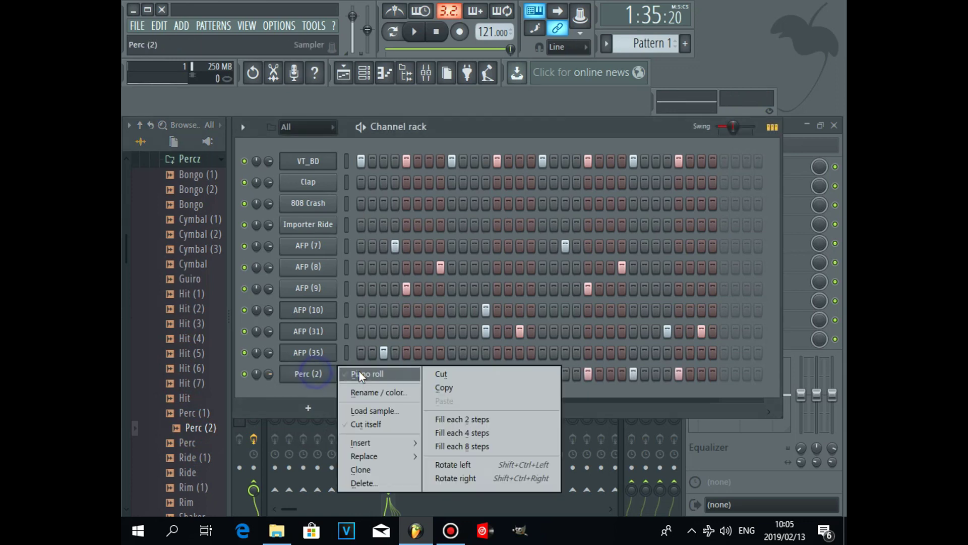
pyautogui.click(360, 375)
pyautogui.moveTo(386, 301); pyautogui.dragTo(414, 302)
pyautogui.click(365, 75)
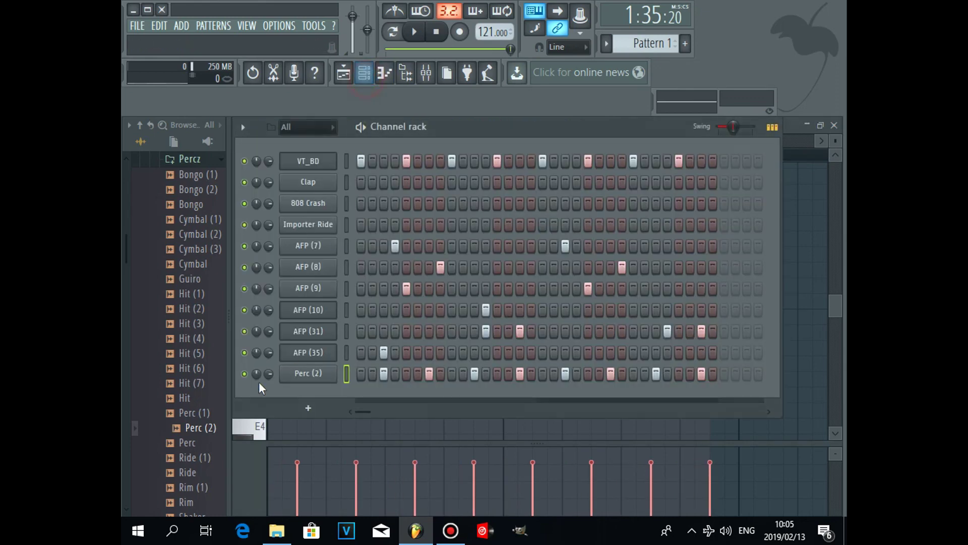
# Audition Rim, Shaker and the Alchemist Drum Kit samples, and add the kit's Kick 10 as a channel above VT_BD
pyautogui.click(195, 487)
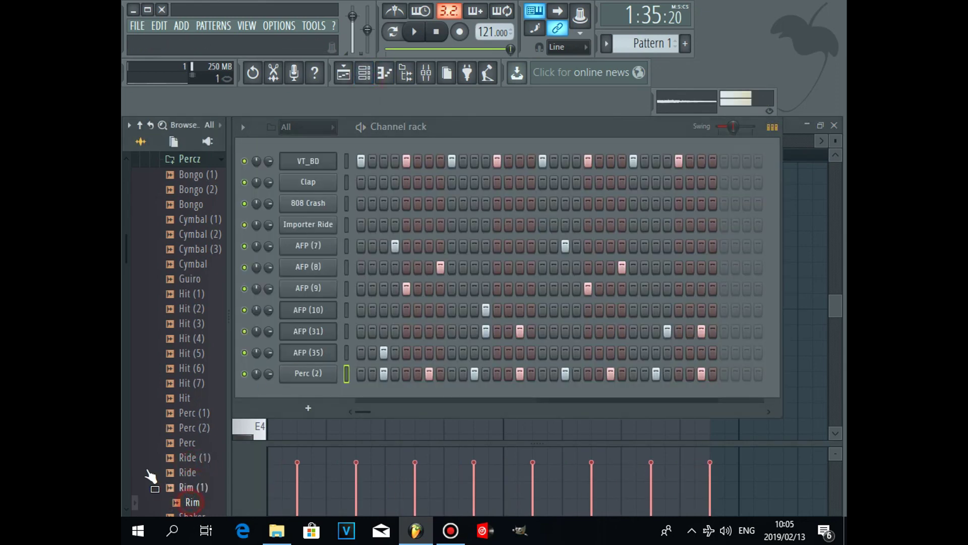
pyautogui.moveTo(129, 265); pyautogui.dragTo(129, 274)
pyautogui.click(204, 227)
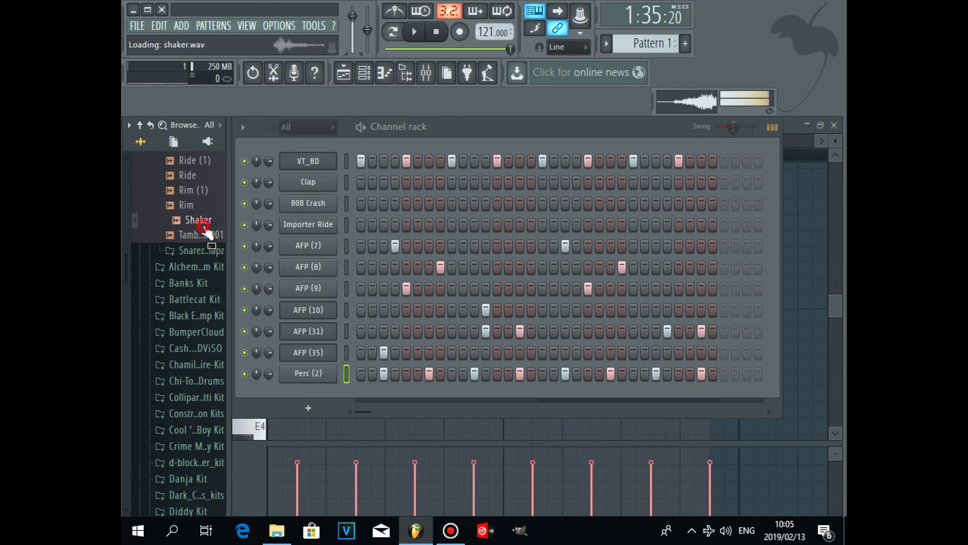
pyautogui.click(186, 267)
pyautogui.click(190, 278)
pyautogui.click(189, 308)
pyautogui.click(190, 458)
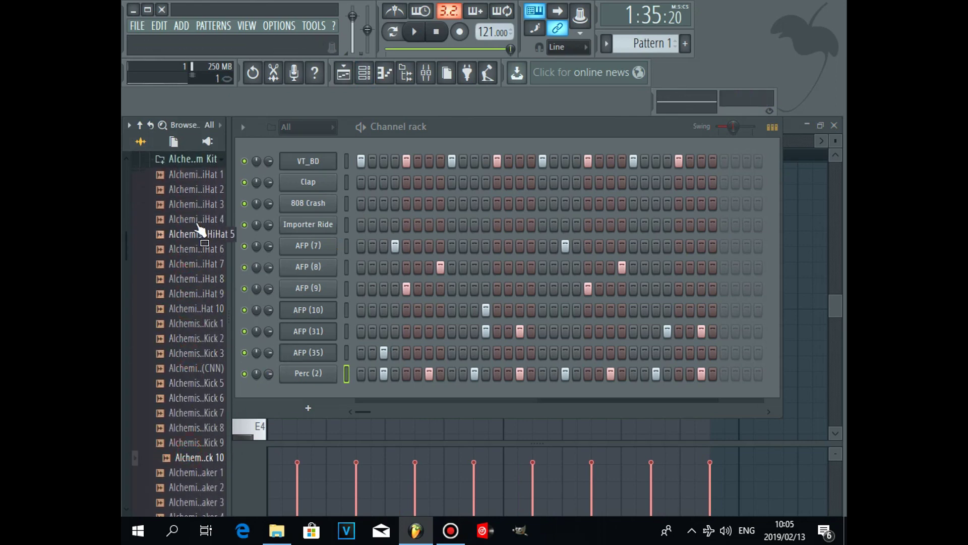
pyautogui.click(194, 460)
pyautogui.moveTo(194, 464); pyautogui.dragTo(272, 146)
# Collapse the Alchemist Drum Kit folder and open the Shakers folder in the first kit under EyeRonik Packs
pyautogui.click(215, 162)
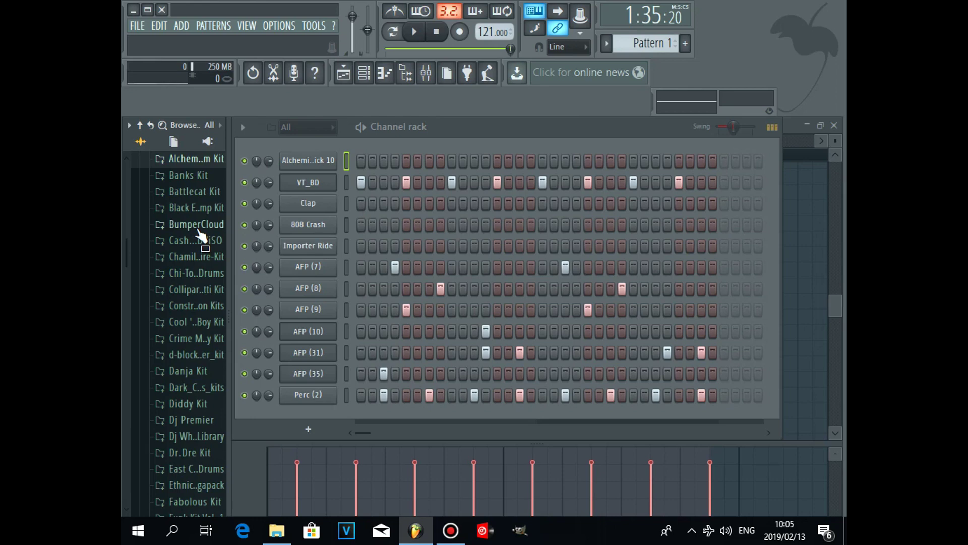
pyautogui.click(196, 273)
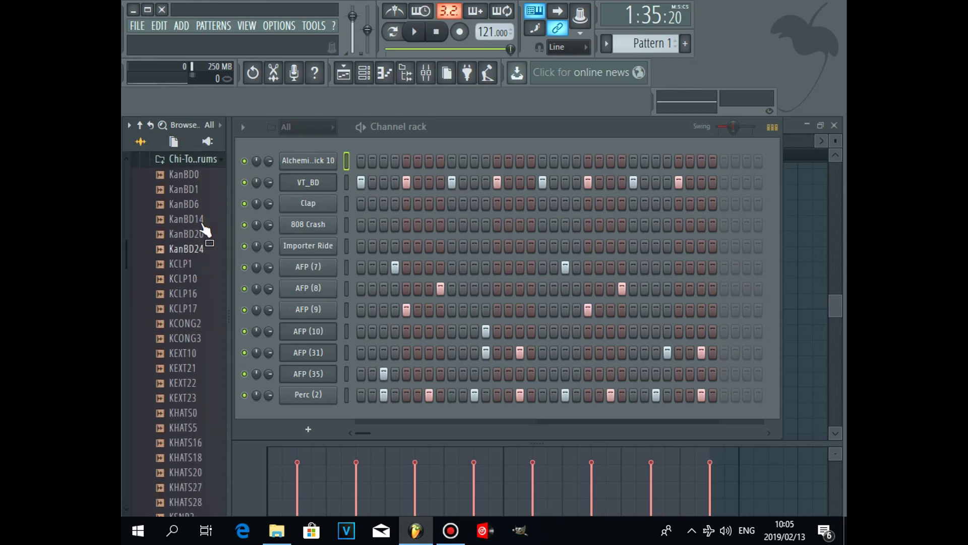
pyautogui.click(208, 160)
pyautogui.scroll(4, 128, 252)
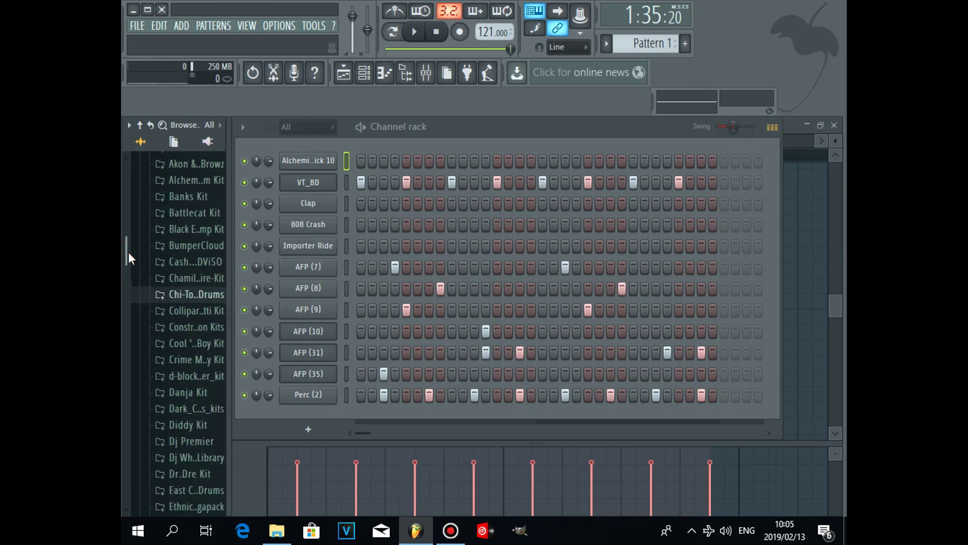
pyautogui.scroll(3, 129, 244)
pyautogui.click(196, 265)
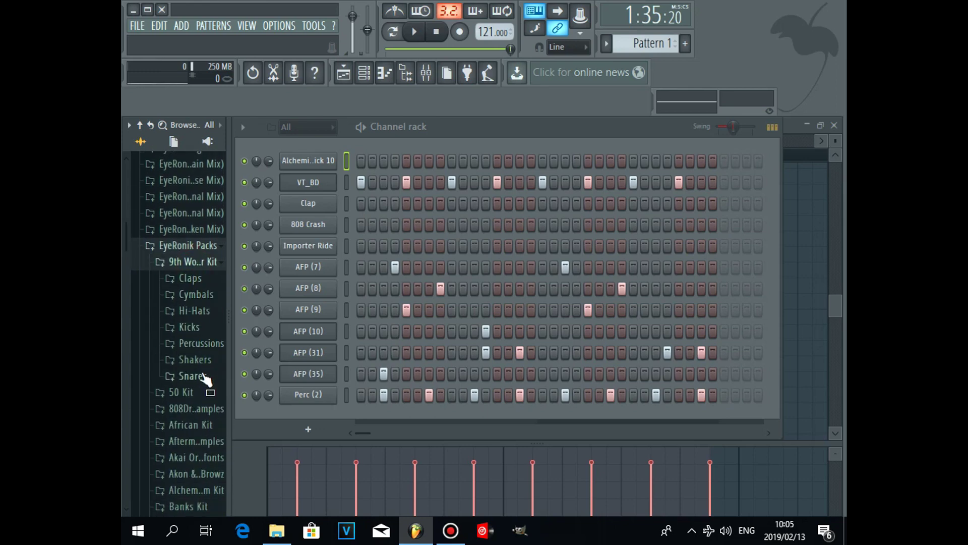
pyautogui.click(202, 360)
# Audition the shaker samples and add Ml_Shk5 as the first channel in the rack
pyautogui.click(188, 294)
pyautogui.click(187, 265)
pyautogui.click(188, 249)
pyautogui.click(188, 234)
pyautogui.click(190, 218)
pyautogui.click(193, 249)
pyautogui.click(196, 203)
pyautogui.click(197, 189)
pyautogui.click(197, 293)
pyautogui.click(197, 322)
pyautogui.click(195, 338)
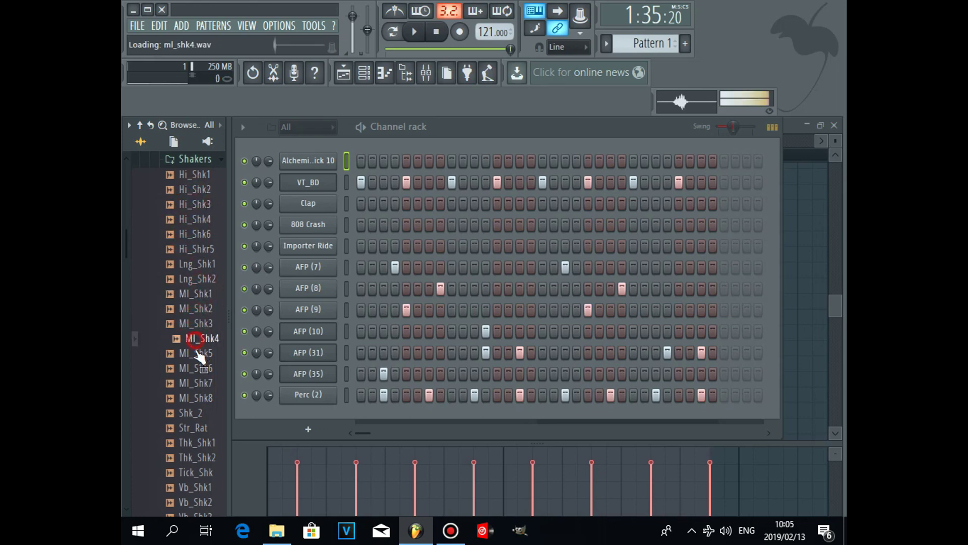
pyautogui.click(198, 353)
pyautogui.moveTo(198, 356); pyautogui.dragTo(294, 147)
# Assign the Ml_Shk5 channel to a free mixer track
pyautogui.click(310, 162)
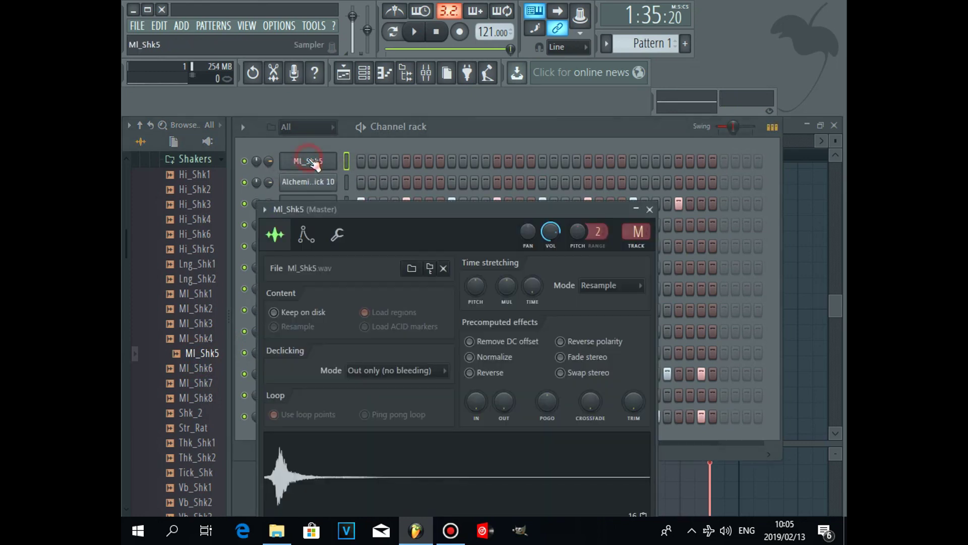
pyautogui.click(264, 208)
pyautogui.click(471, 255)
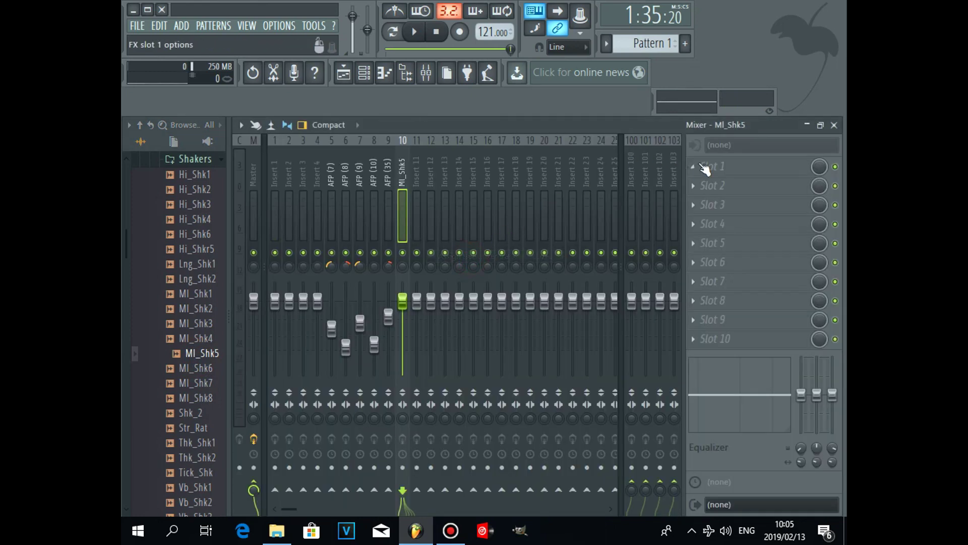
# Put Fruity delay 2 in the first effect slot of the Ml_Shk5 mixer track and set its mix level to 40%
pyautogui.click(701, 166)
pyautogui.click(665, 229)
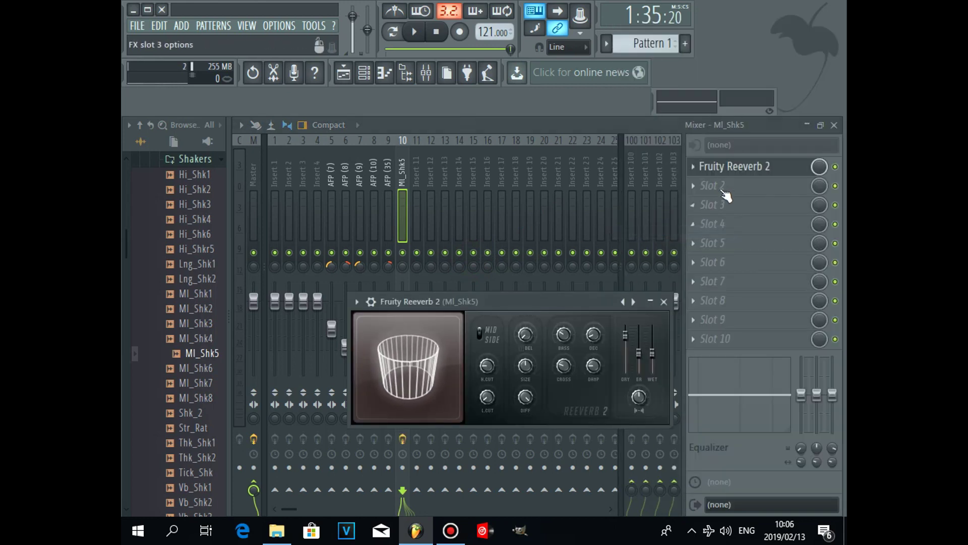
pyautogui.click(710, 168)
pyautogui.click(698, 180)
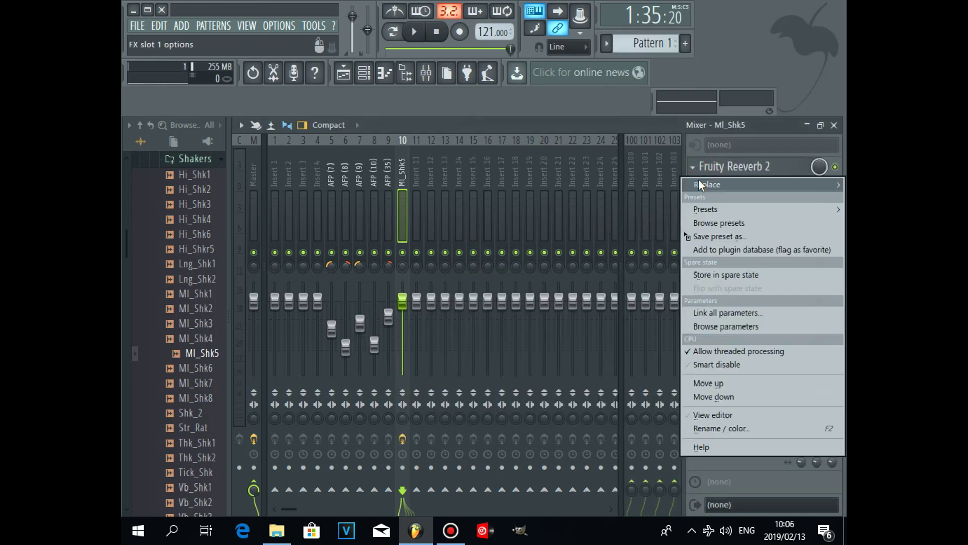
pyautogui.moveTo(698, 179)
pyautogui.click(655, 205)
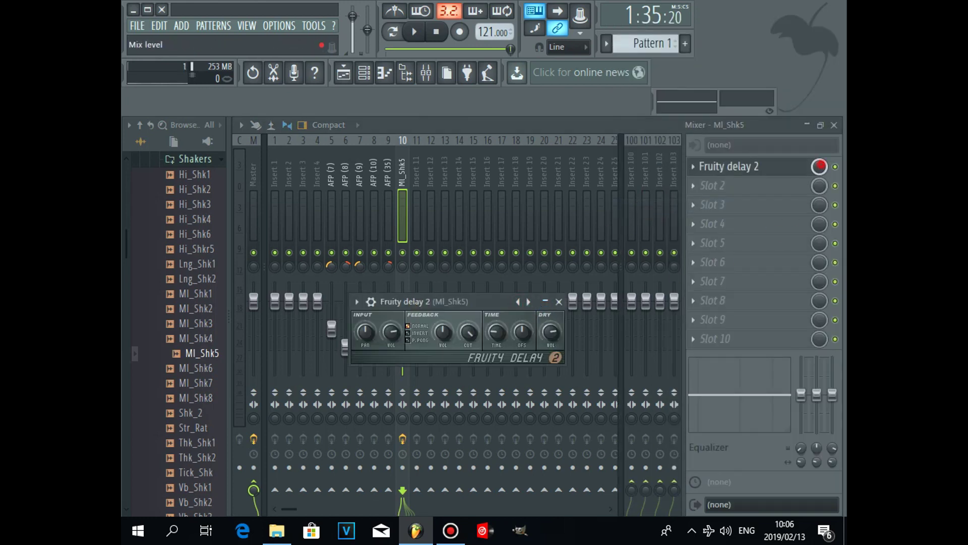
pyautogui.moveTo(820, 167); pyautogui.dragTo(820, 181)
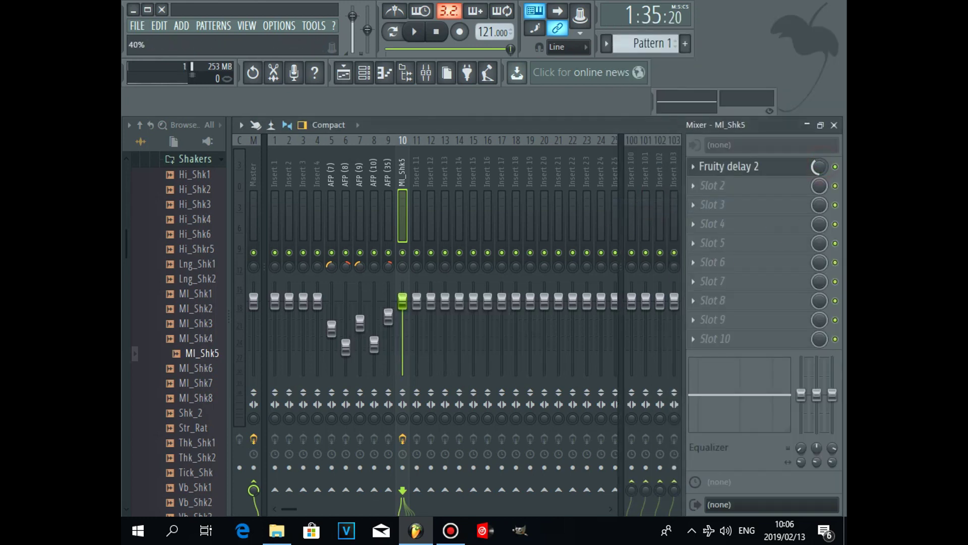
# Copy the VT_BD step pattern onto the Ml_Shk5 channel and play the song
pyautogui.click(364, 73)
pyautogui.rightClick(339, 208)
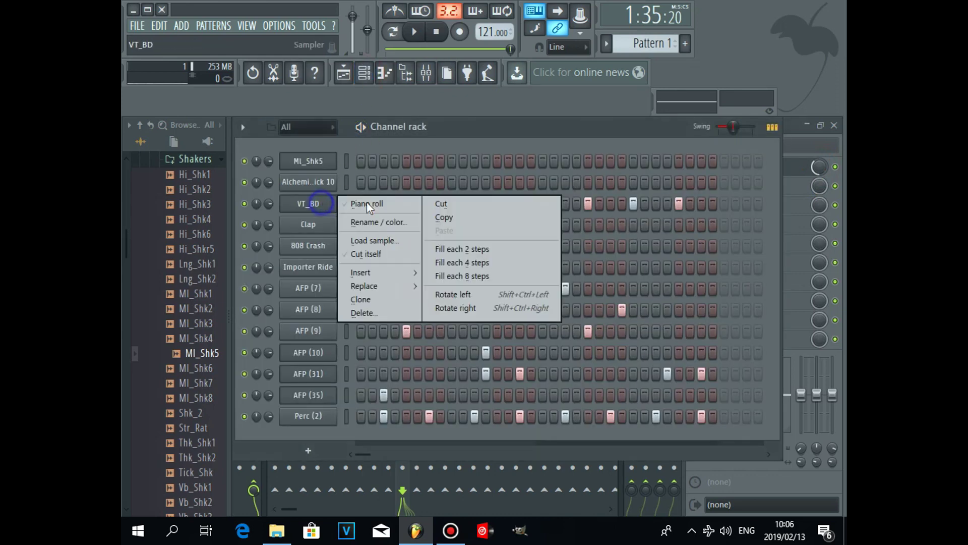
pyautogui.click(457, 218)
pyautogui.rightClick(338, 154)
pyautogui.click(456, 191)
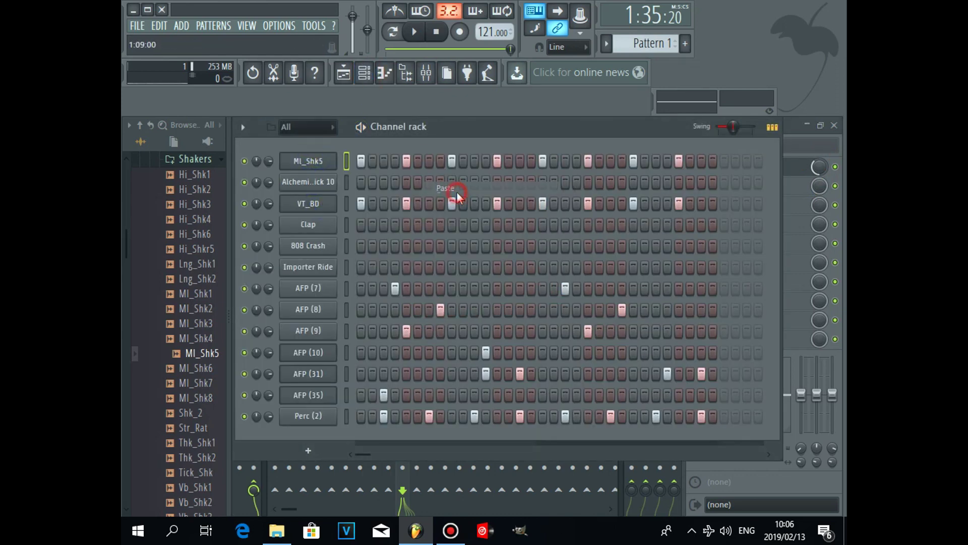
pyautogui.press('space')
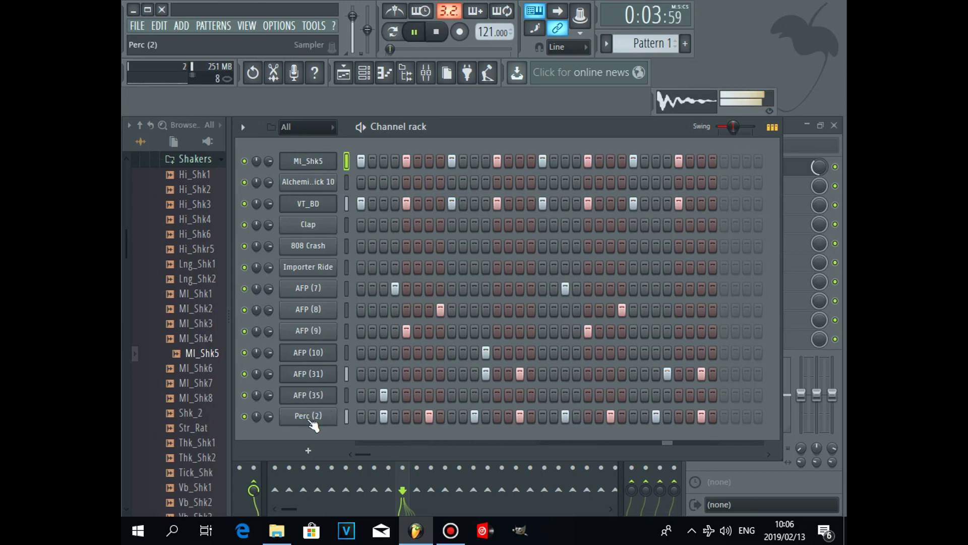
# Mute the Perc (2) channel and review the Fruity delay 2 settings on the Ml_Shk5 mixer track
pyautogui.click(244, 416)
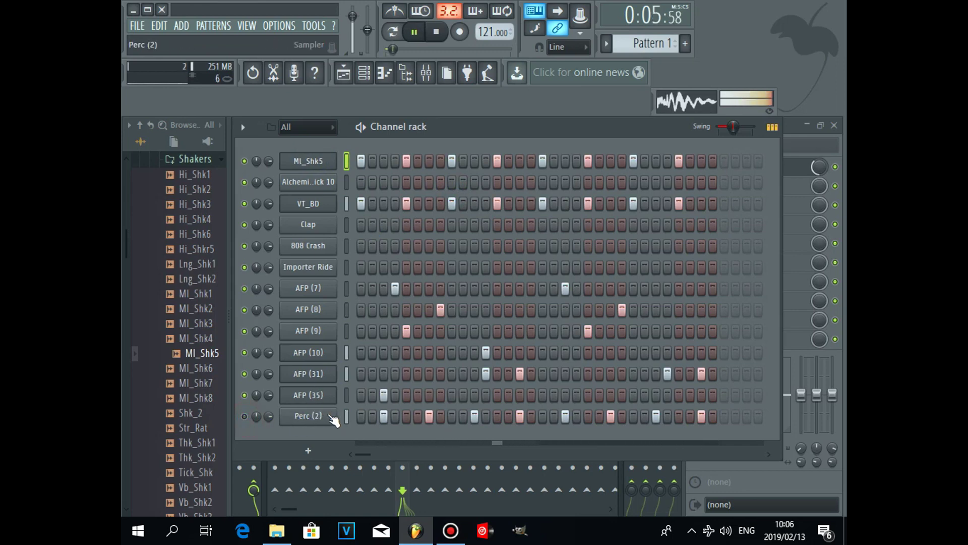
pyautogui.click(331, 164)
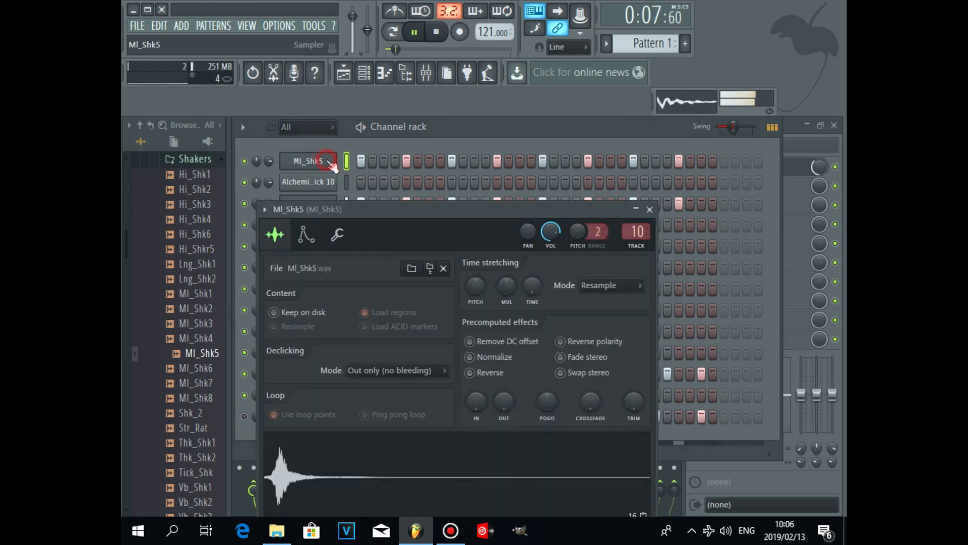
pyautogui.click(433, 80)
pyautogui.click(729, 168)
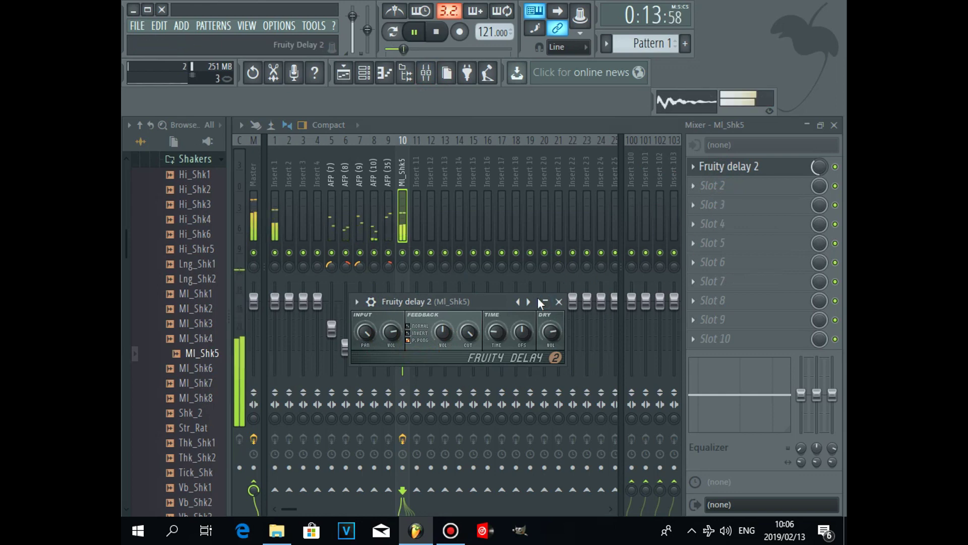
# Mute the AFP (31) channel and, with the song playing, add a hit to AFP (10) at step 28
pyautogui.click(364, 74)
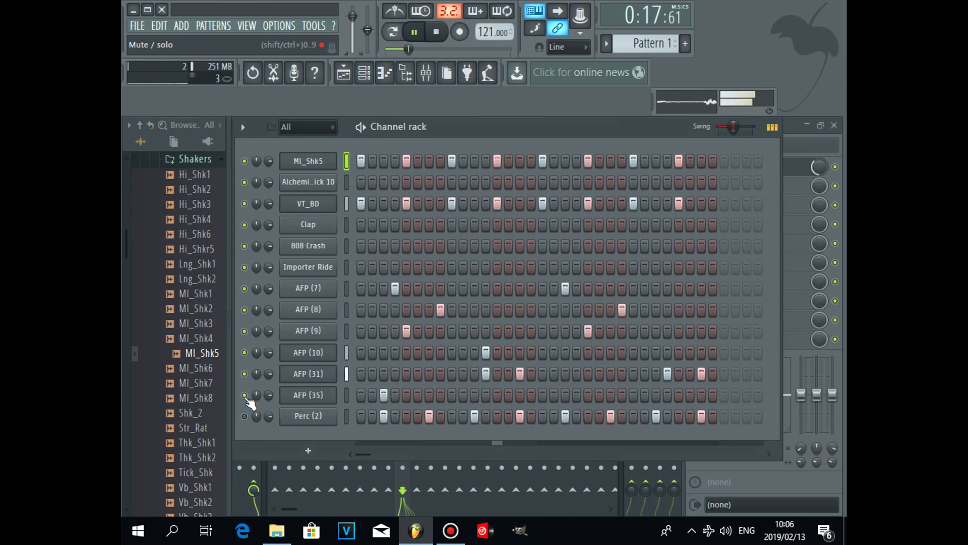
pyautogui.click(244, 373)
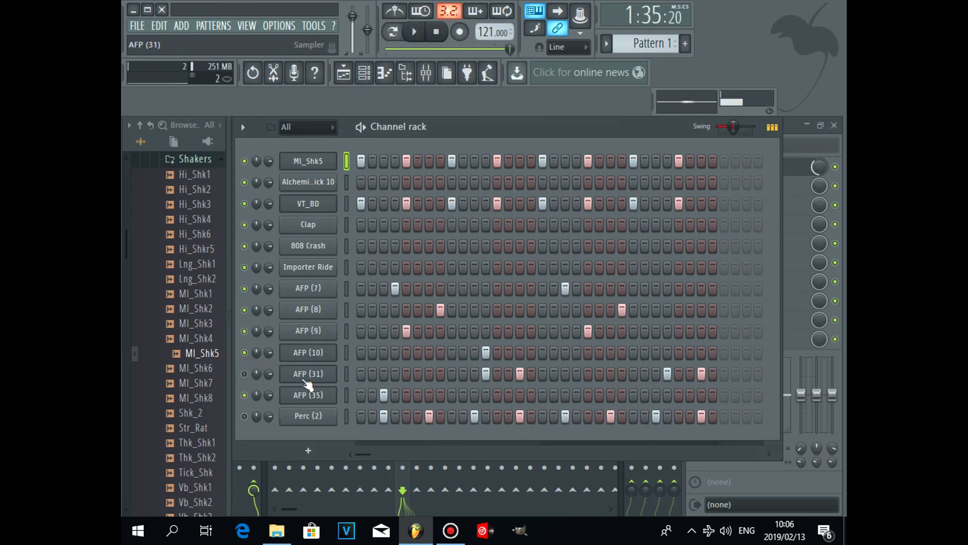
pyautogui.press('space')
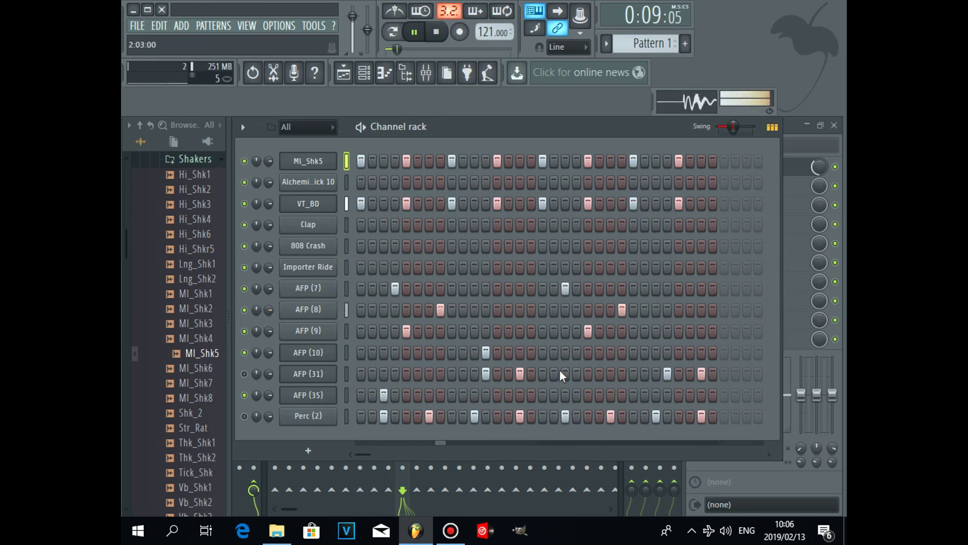
pyautogui.click(667, 352)
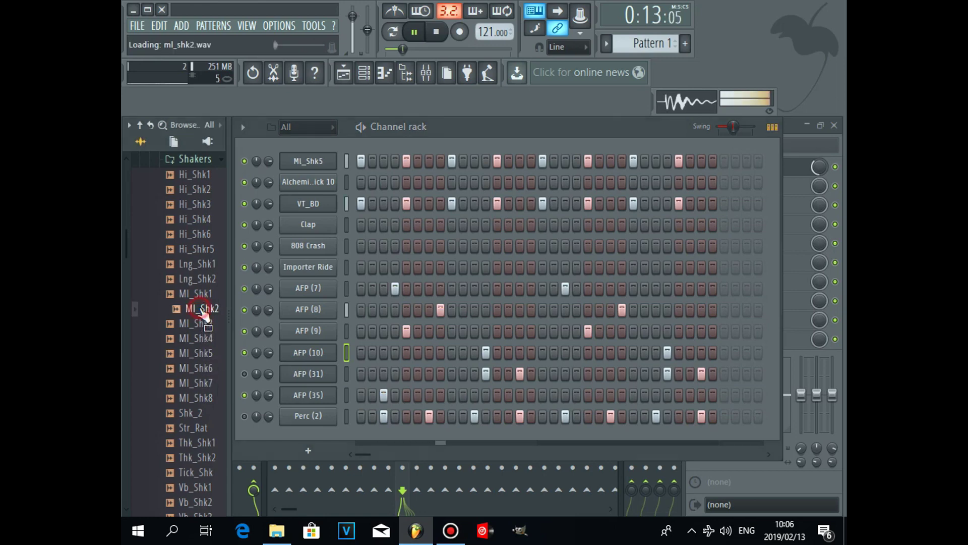
# Close the Shakers sample list, compare the beat with Perc (2) on and muted, and stop playback
pyautogui.click(218, 161)
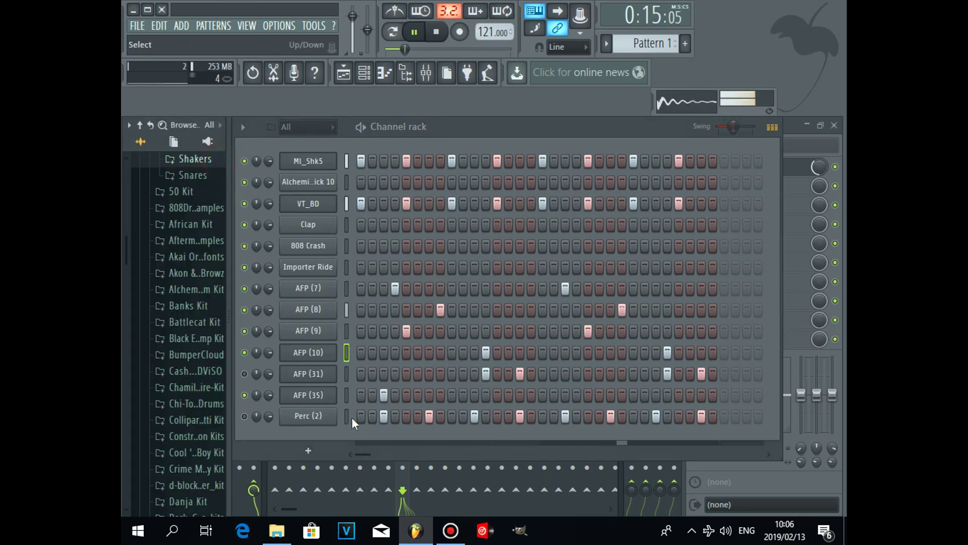
pyautogui.click(244, 416)
pyautogui.click(245, 415)
pyautogui.press('space')
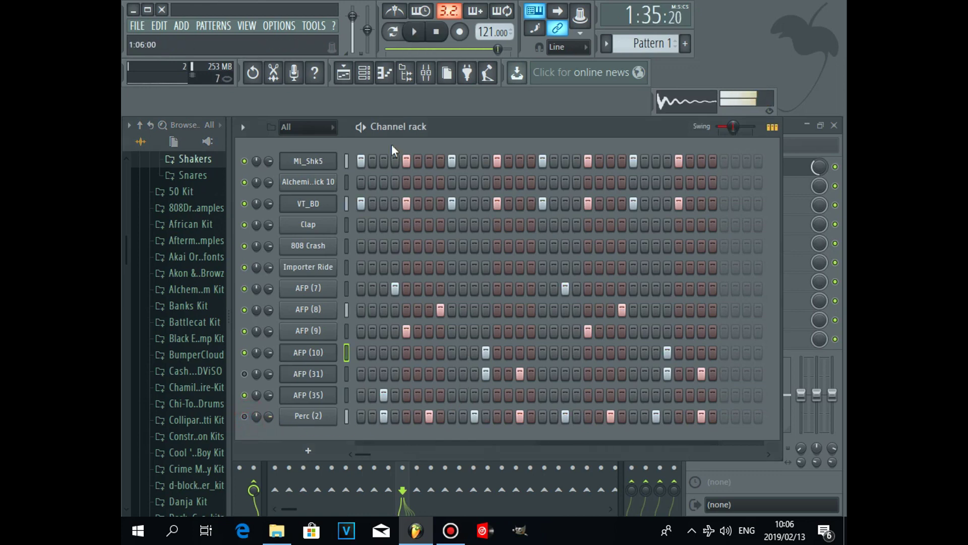
# Check the recording in Bandicam, return to the song and view the full run of Pattern 1 clips in the playlist
pyautogui.click(344, 73)
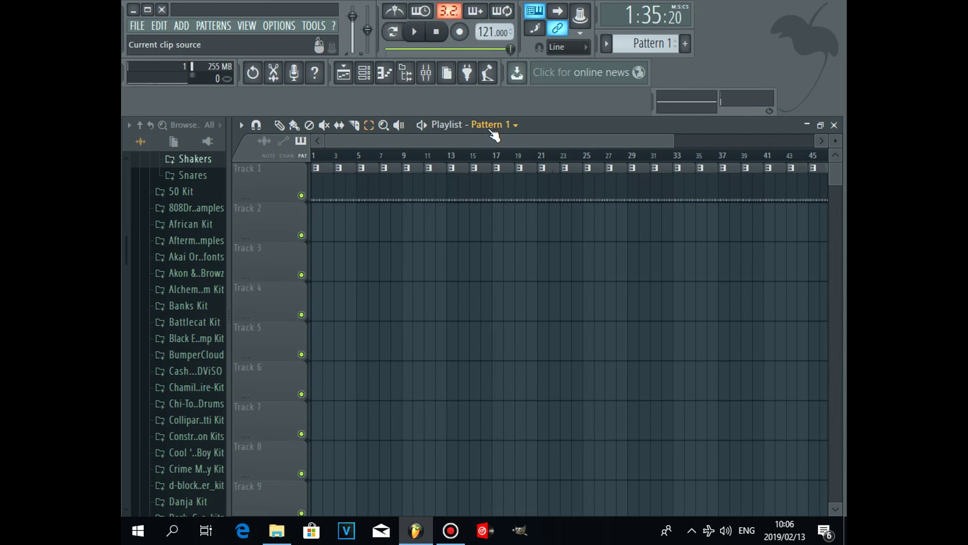
pyautogui.click(450, 530)
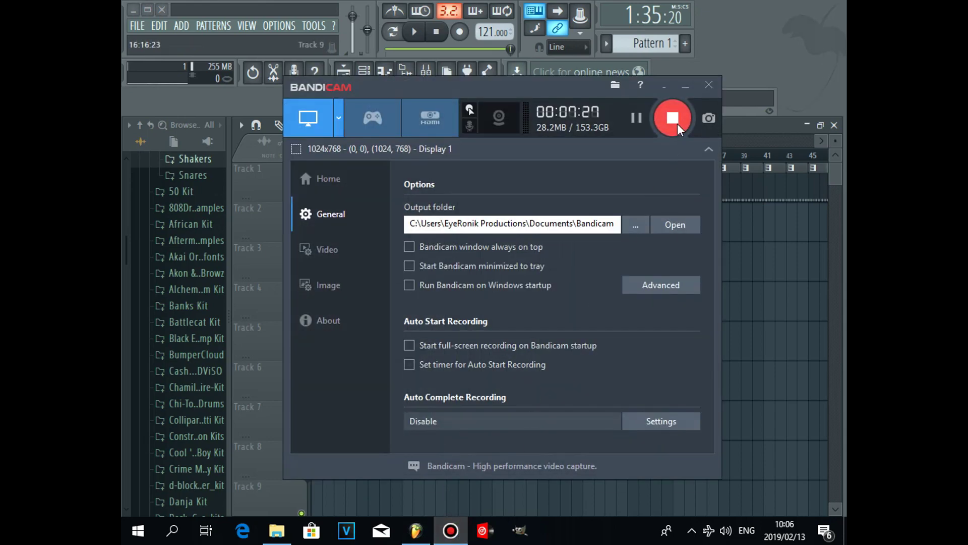
pyautogui.click(685, 85)
pyautogui.moveTo(672, 142); pyautogui.dragTo(739, 141)
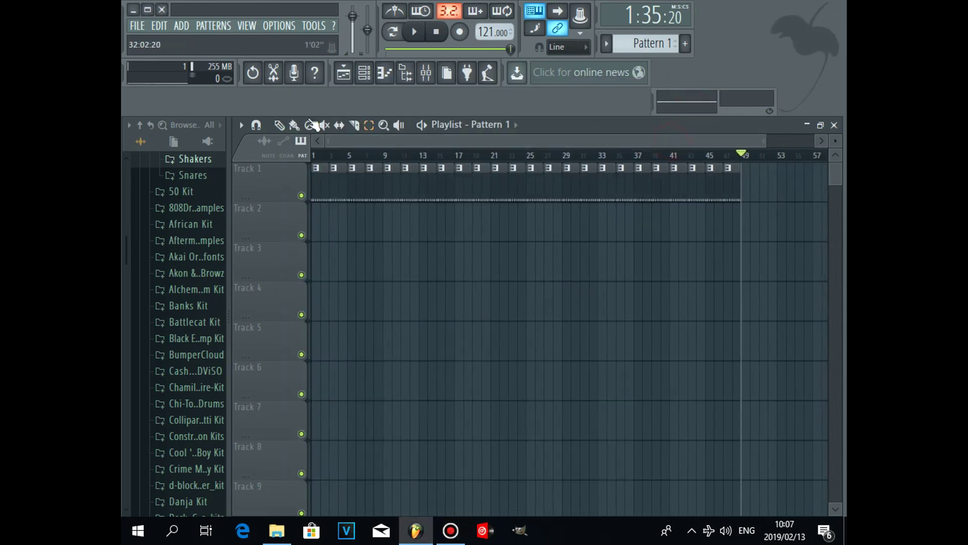
# Delete the AFP (31) channel from the channel rack
pyautogui.click(364, 73)
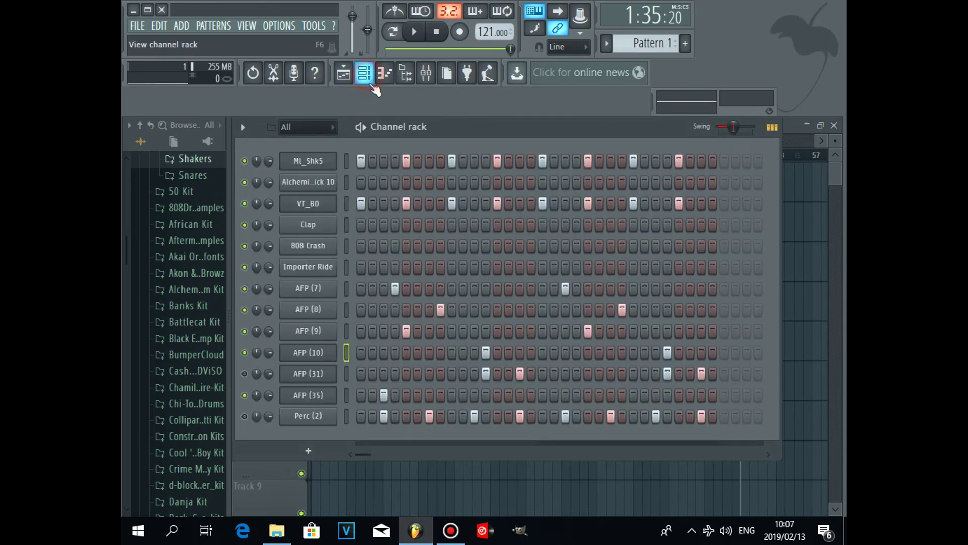
pyautogui.click(245, 373)
pyautogui.rightClick(309, 379)
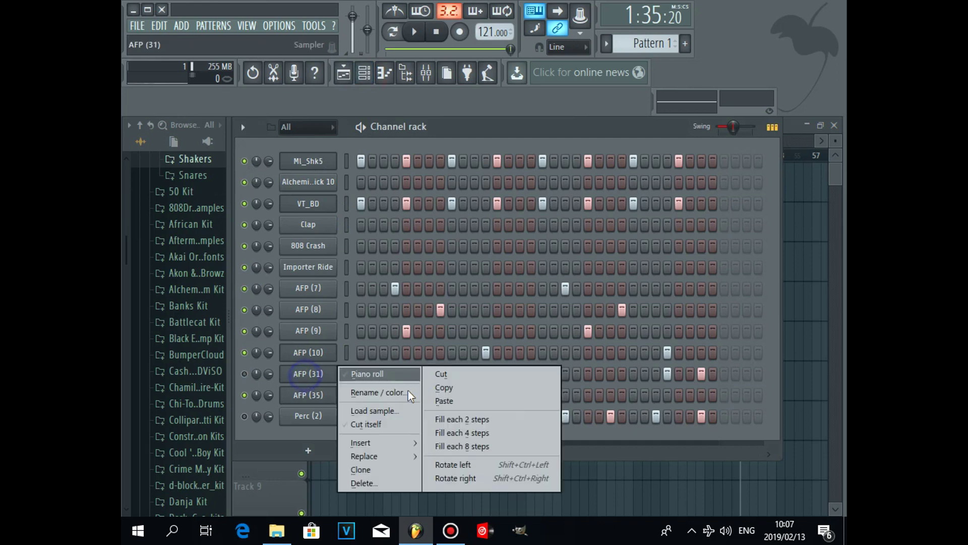
pyautogui.click(386, 481)
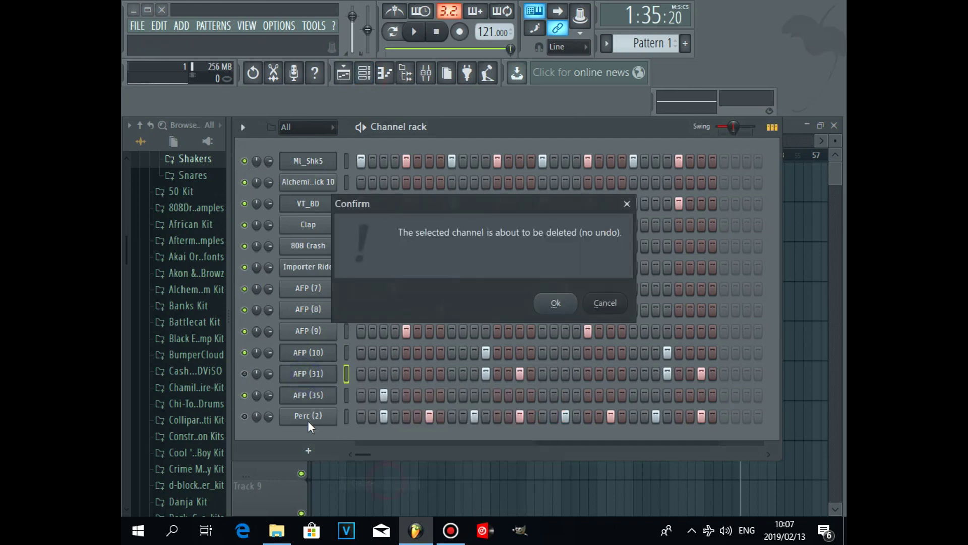
pyautogui.click(570, 303)
# Switch to the empty Pattern 2 and add a GMS synth channel to the channel rack
pyautogui.click(382, 74)
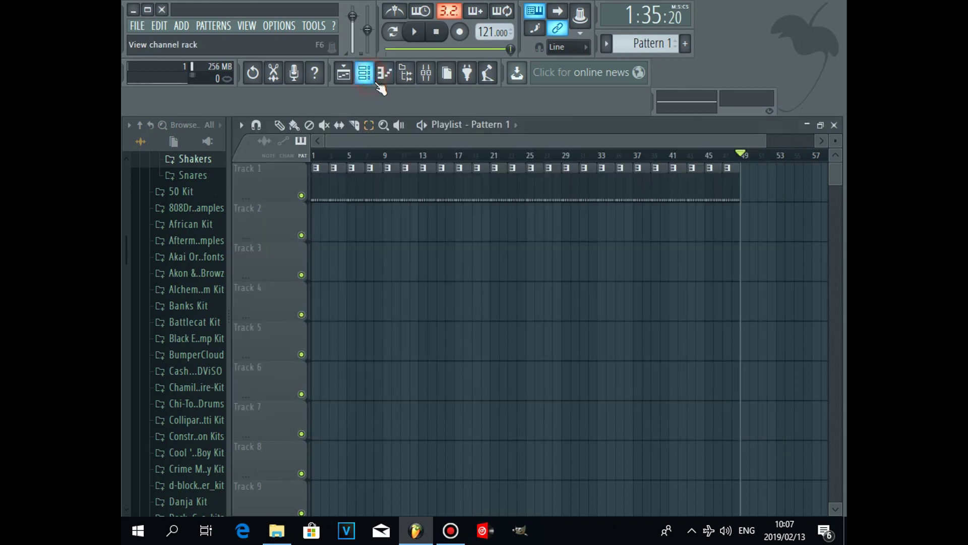
pyautogui.click(671, 49)
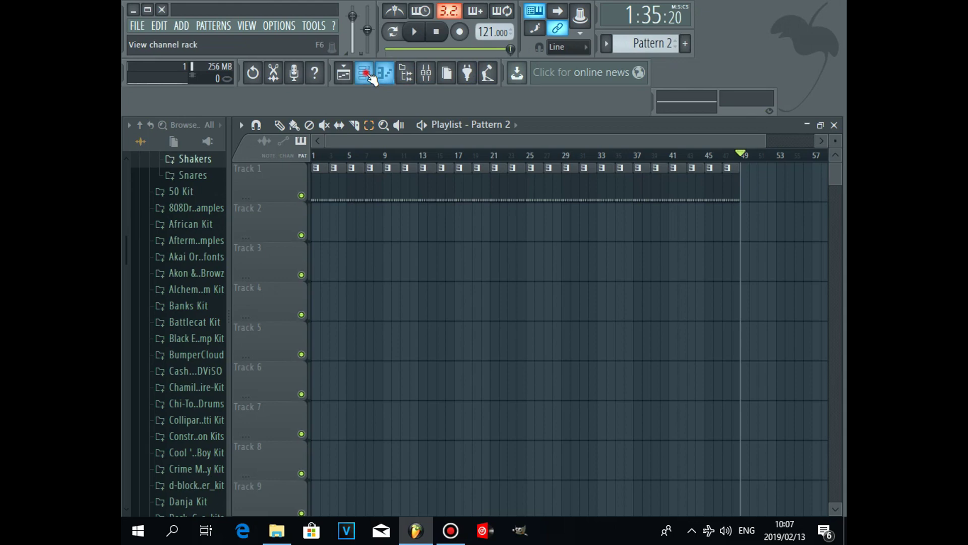
pyautogui.click(382, 74)
pyautogui.rightClick(324, 162)
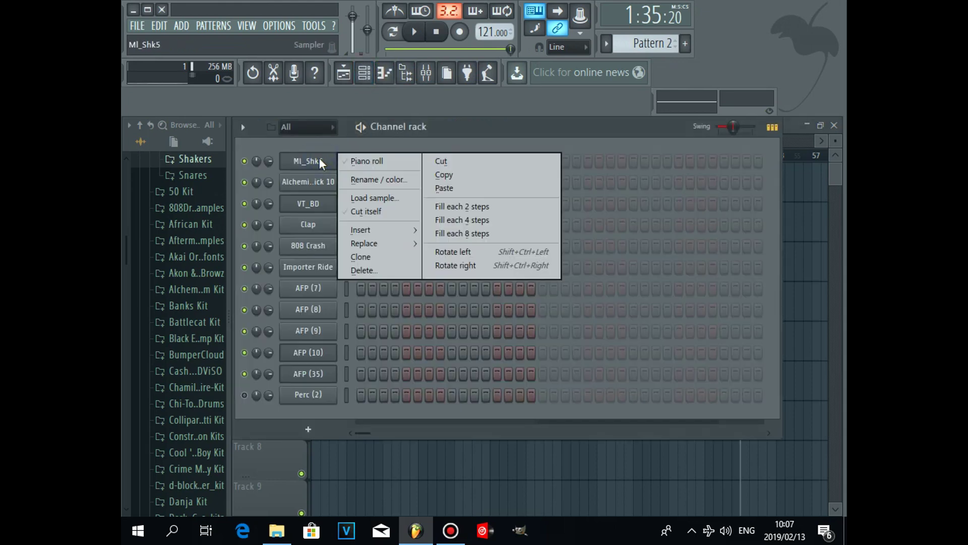
pyautogui.click(323, 431)
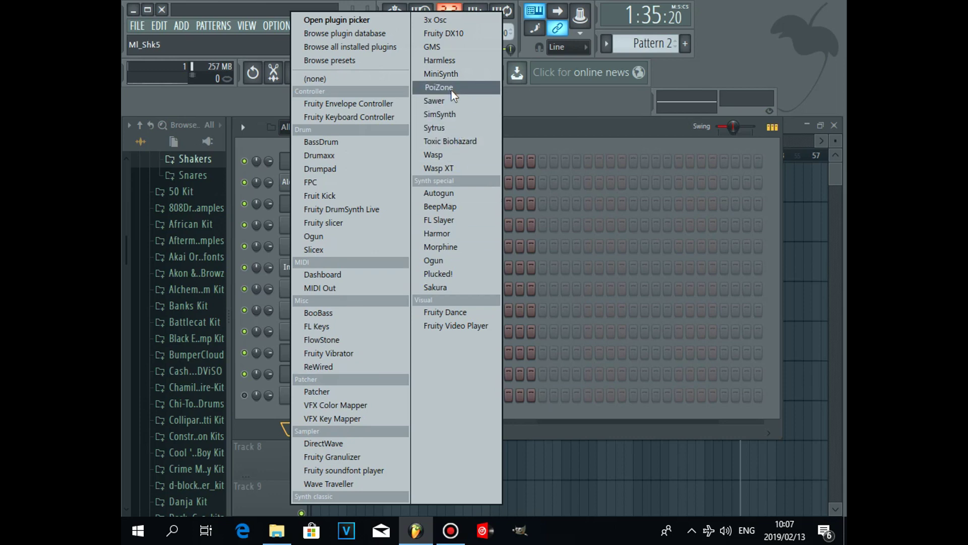
pyautogui.press('g')
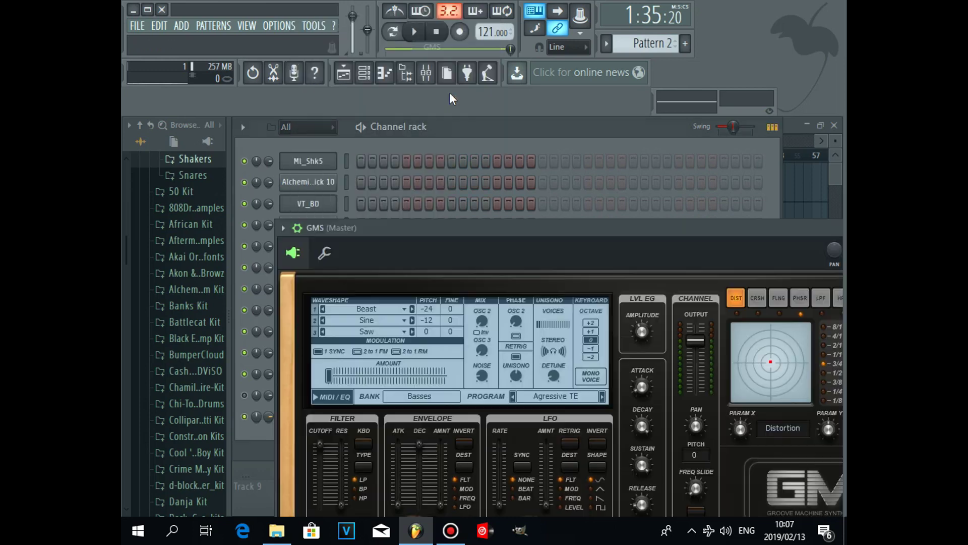
# Draw a one-bar C5 note at the start of bar 1 in the GMS piano roll
pyautogui.click(449, 191)
pyautogui.rightClick(470, 227)
pyautogui.rightClick(319, 418)
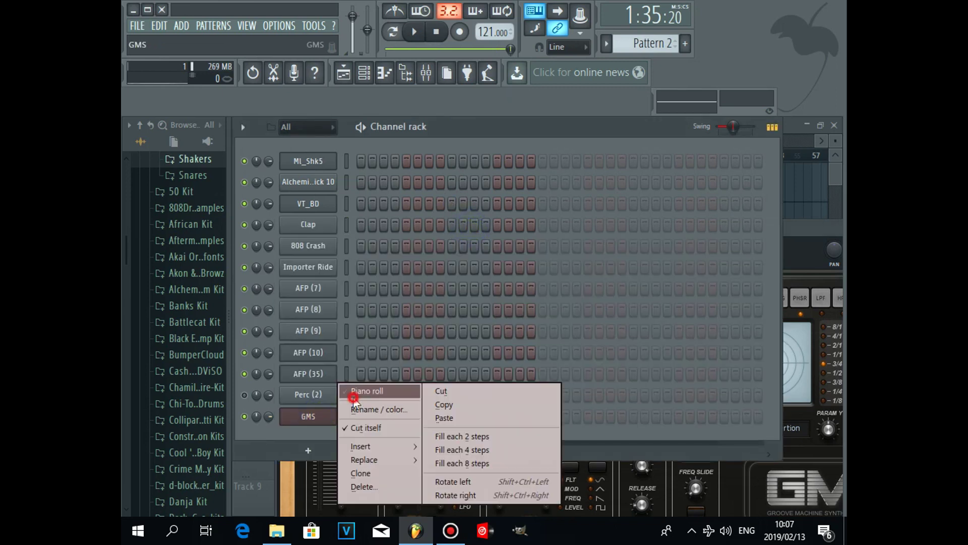
pyautogui.click(354, 396)
pyautogui.click(271, 315)
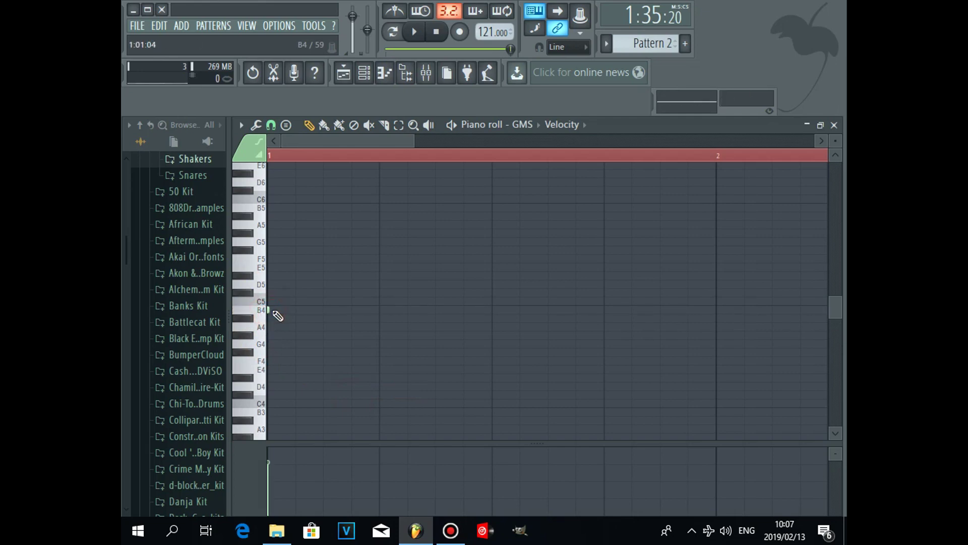
pyautogui.rightClick(269, 310)
pyautogui.click(270, 304)
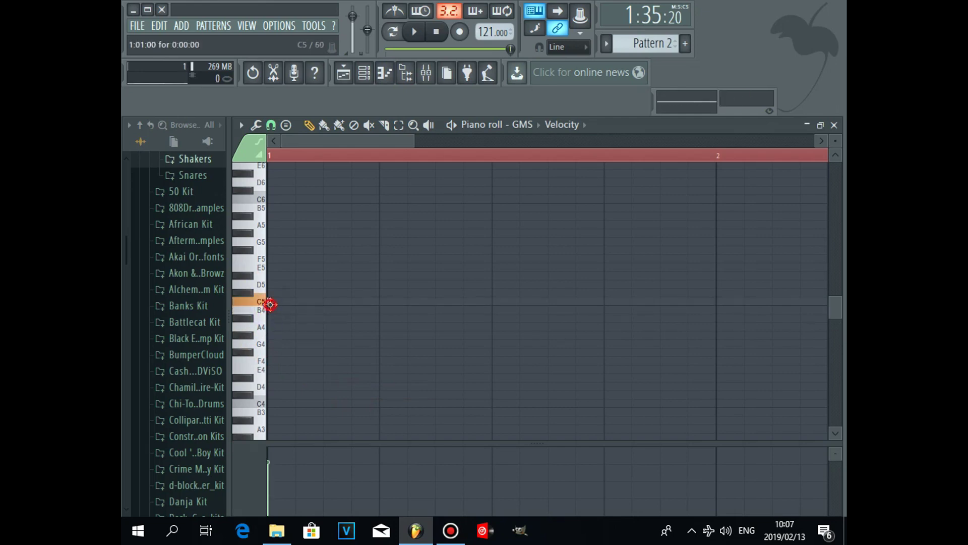
pyautogui.moveTo(271, 301); pyautogui.dragTo(736, 302)
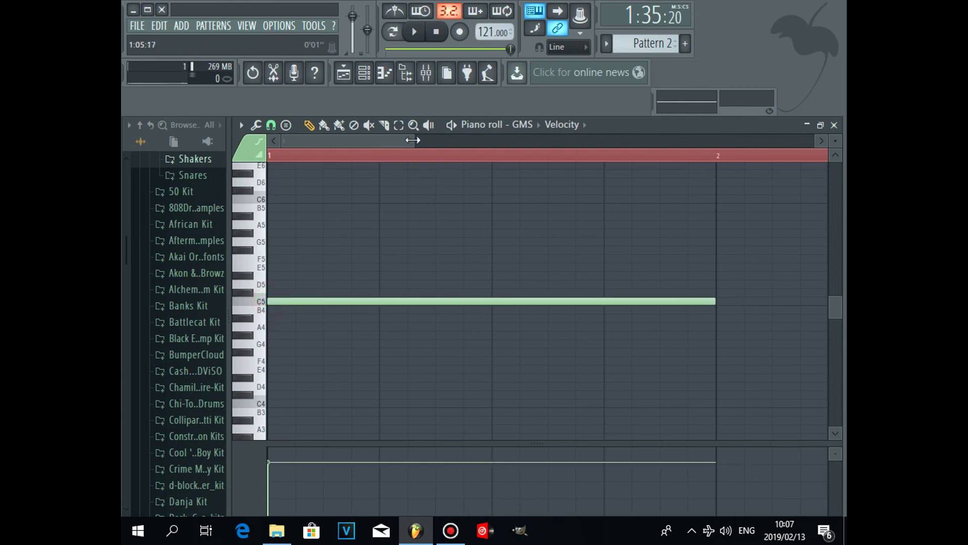
# Lengthen the C5 note to eight bars, ending at the start of bar 9
pyautogui.moveTo(413, 140); pyautogui.dragTo(785, 205)
pyautogui.moveTo(375, 305); pyautogui.dragTo(709, 305)
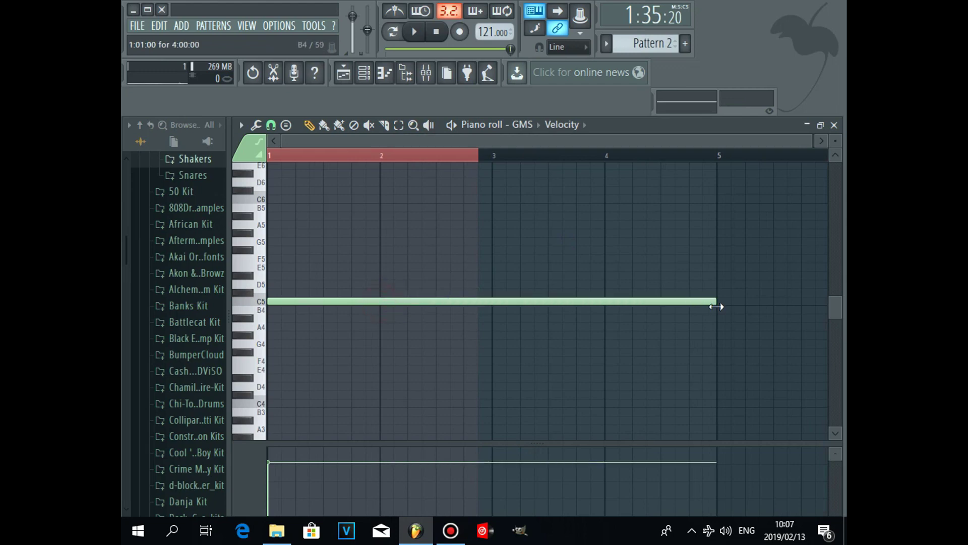
pyautogui.moveTo(611, 141); pyautogui.dragTo(802, 161)
pyautogui.moveTo(525, 302); pyautogui.dragTo(786, 311)
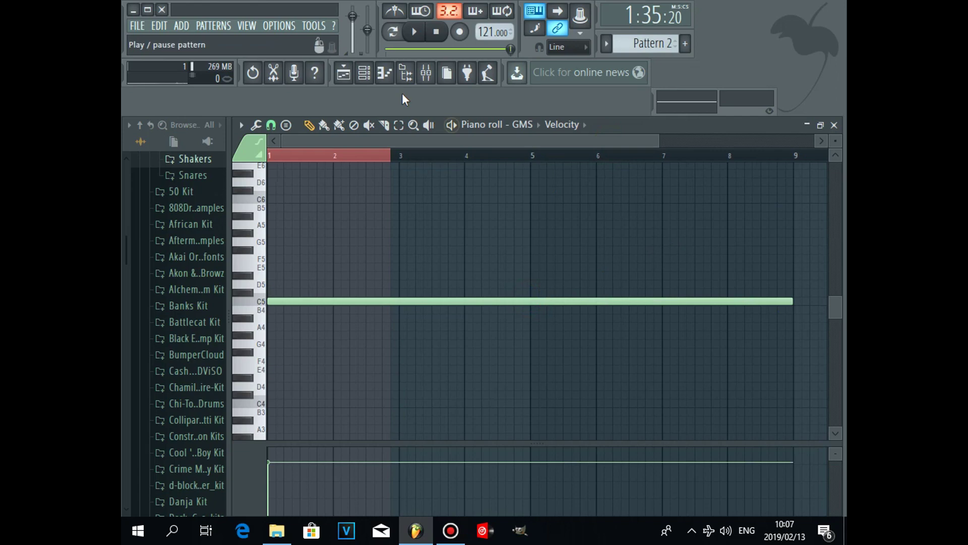
# Paint Pattern 2 clips along Track 4 of the playlist, starting at bar 1 and spanning the Pattern 1 section
pyautogui.click(365, 74)
pyautogui.click(343, 73)
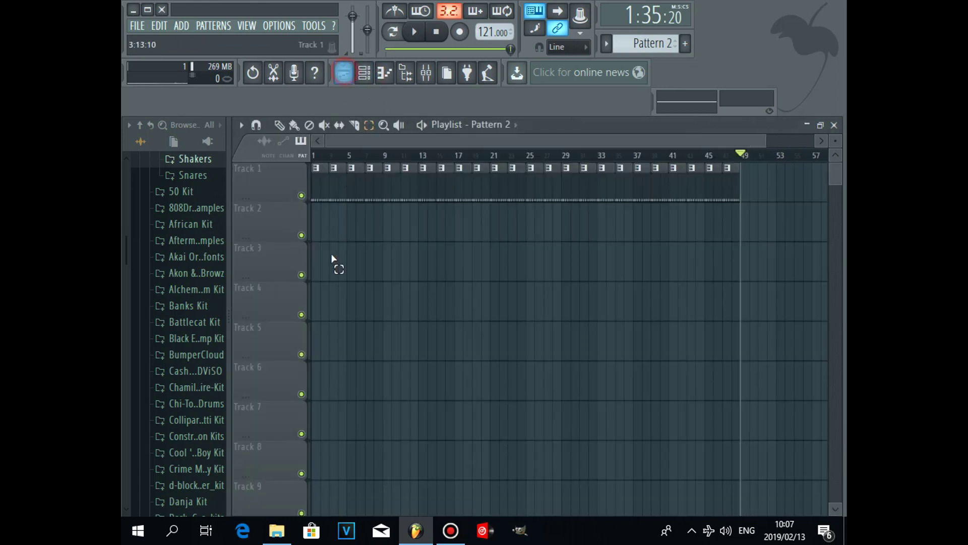
pyautogui.click(295, 126)
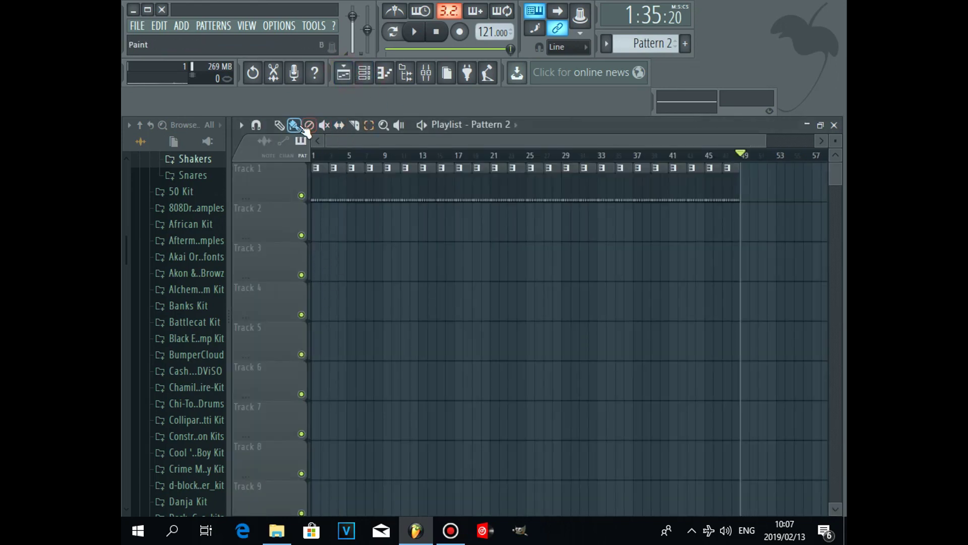
pyautogui.click(497, 162)
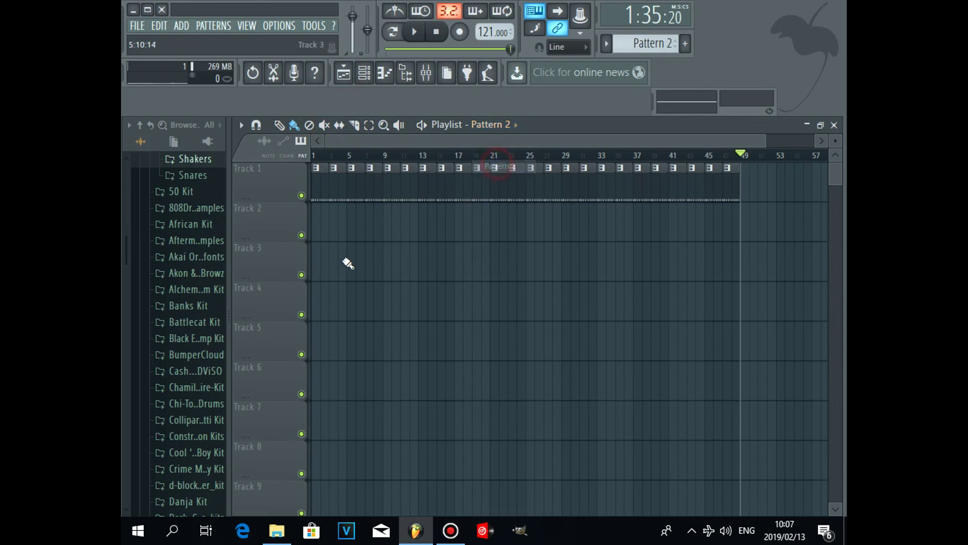
pyautogui.click(316, 309)
pyautogui.moveTo(390, 309); pyautogui.dragTo(706, 306)
# Assign the GMS channel to mixer track 11 and lower its fader to about -12 dB
pyautogui.click(365, 76)
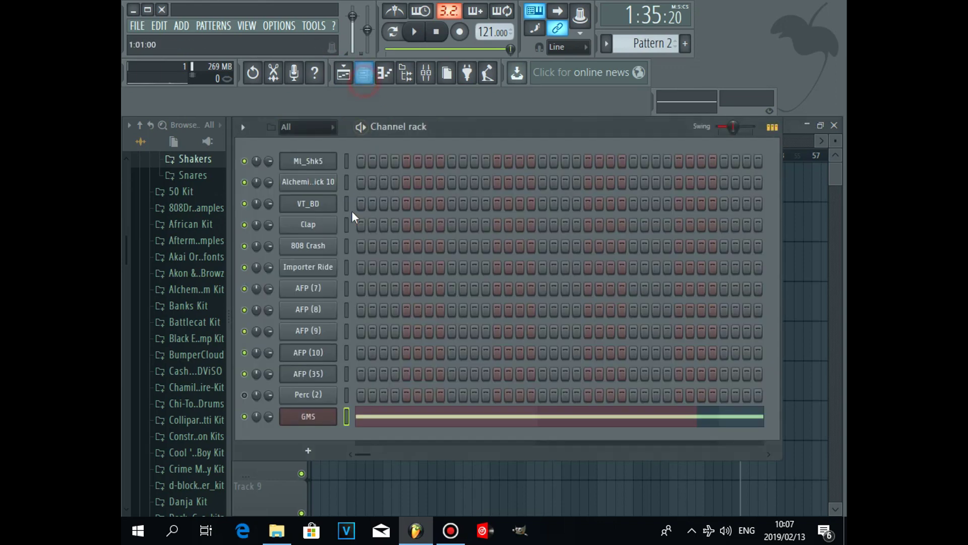
pyautogui.click(318, 415)
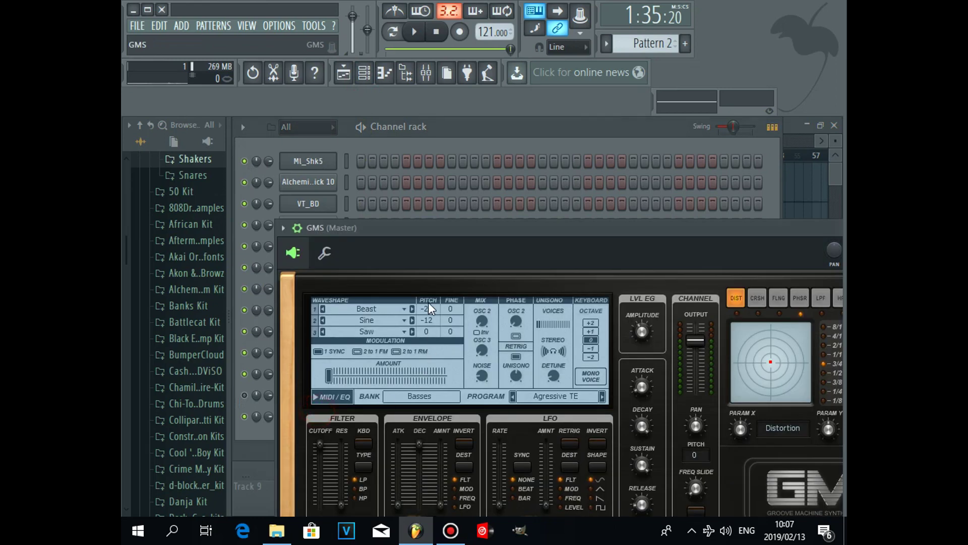
pyautogui.click(284, 228)
pyautogui.click(484, 275)
pyautogui.moveTo(417, 303); pyautogui.dragTo(416, 329)
# Create an automation clip for the GMS mixer volume and shape its opening in the playlist with a lower start and an added point
pyautogui.rightClick(420, 349)
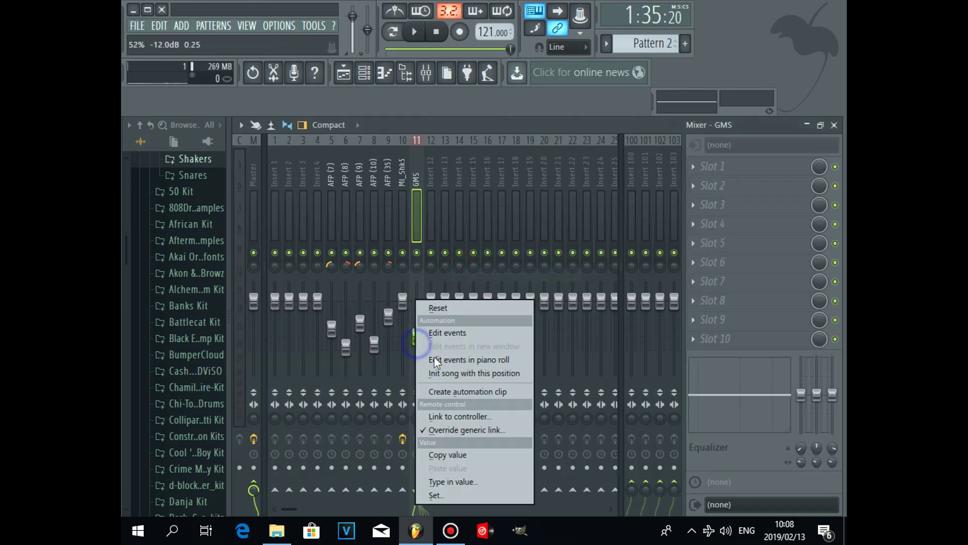
pyautogui.click(443, 389)
pyautogui.click(362, 74)
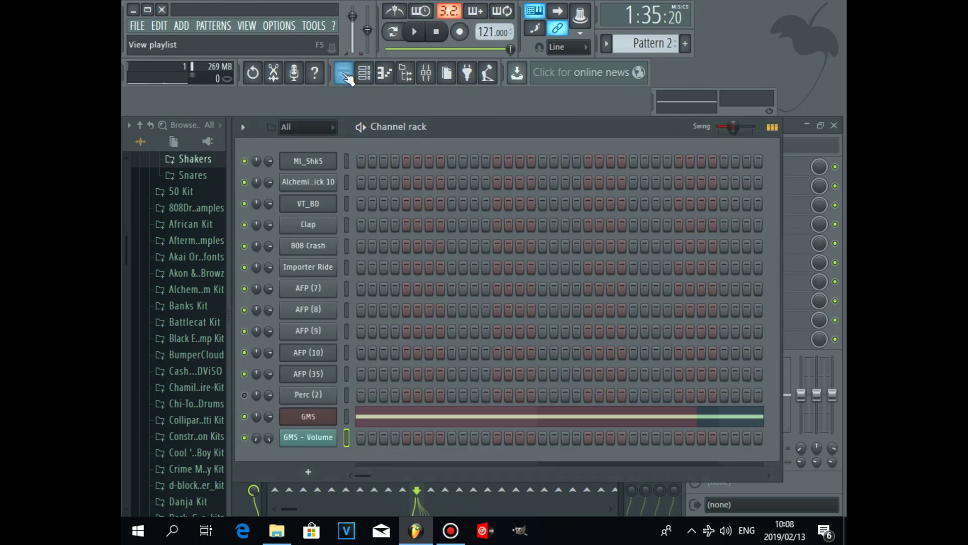
pyautogui.click(343, 74)
pyautogui.click(319, 229)
pyautogui.moveTo(313, 231); pyautogui.dragTo(313, 245)
pyautogui.rightClick(385, 236)
pyautogui.moveTo(385, 237); pyautogui.dragTo(356, 252)
# Add an eight-bar D#5 note above the C5 note in the GMS piano roll
pyautogui.click(364, 73)
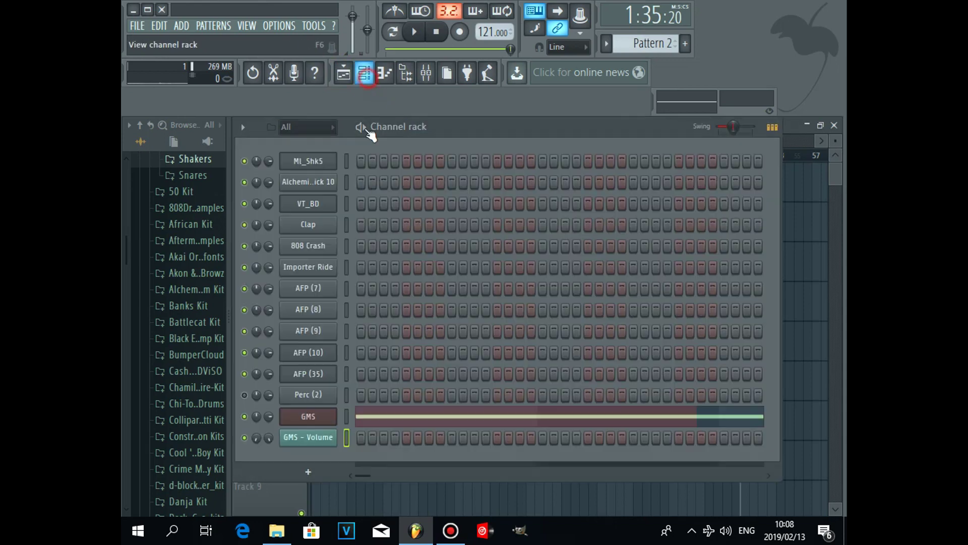
pyautogui.click(401, 417)
pyautogui.click(351, 301)
pyautogui.click(276, 257)
pyautogui.scroll(3, 311, 269)
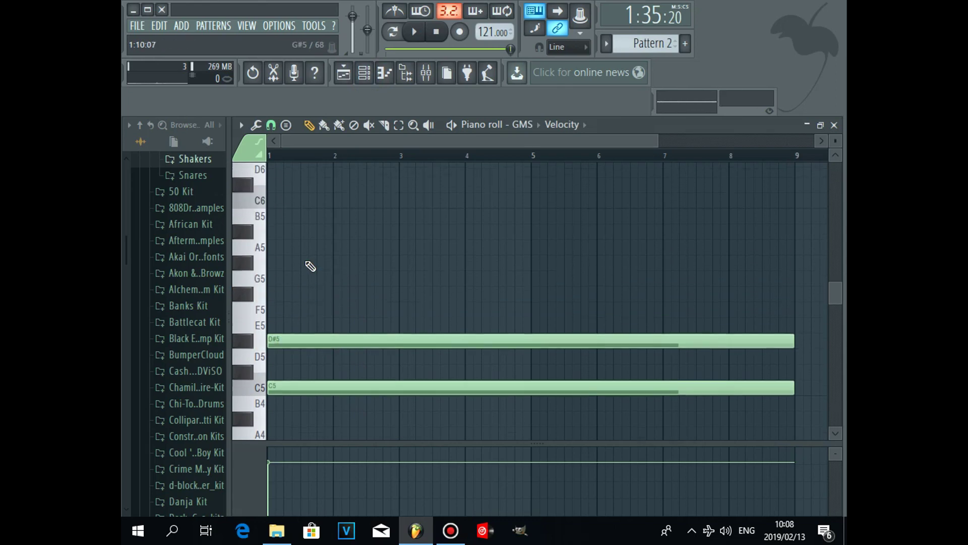
# Add eight-bar G5 and C4 notes to the GMS chord, and transpose the whole chord down one octave
pyautogui.scroll(-3, 309, 379)
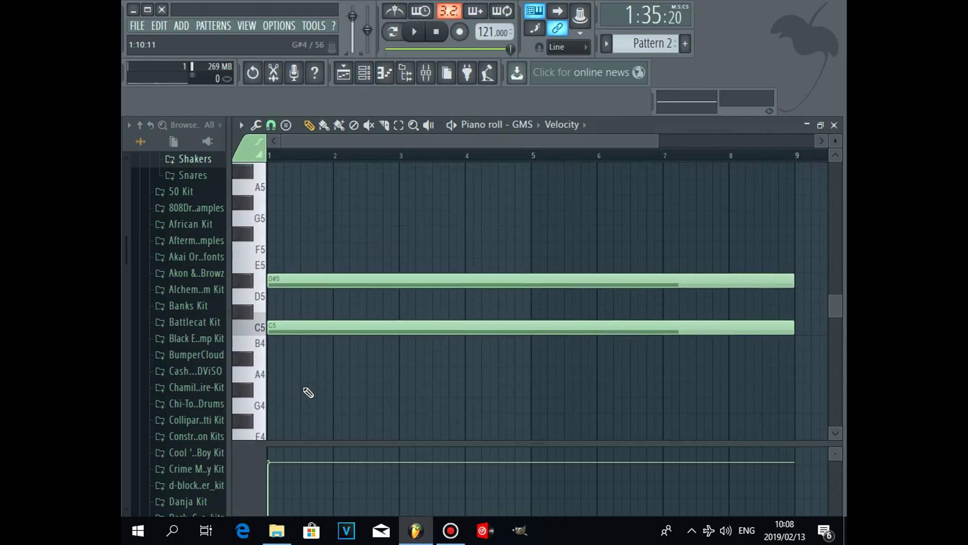
pyautogui.click(293, 303)
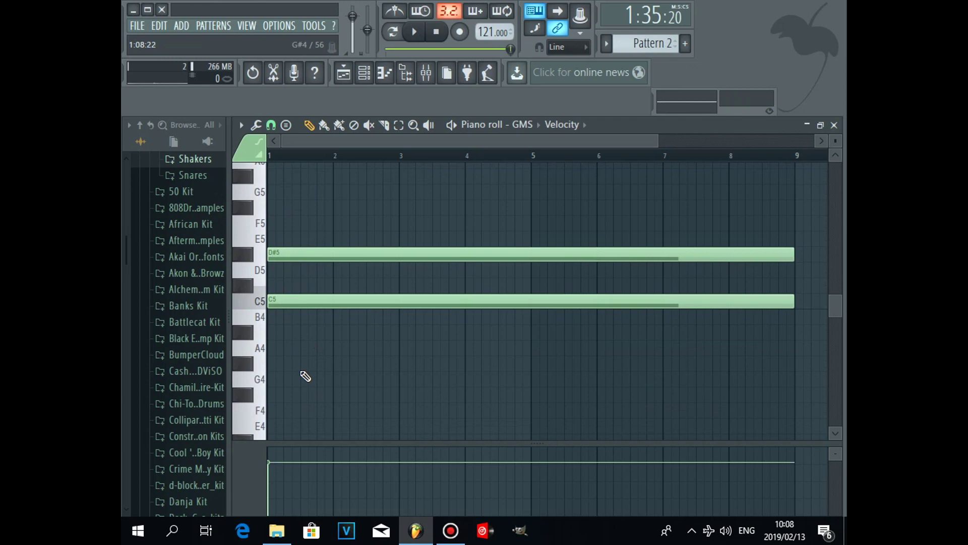
pyautogui.scroll(-1, 306, 363)
pyautogui.scroll(5, 300, 336)
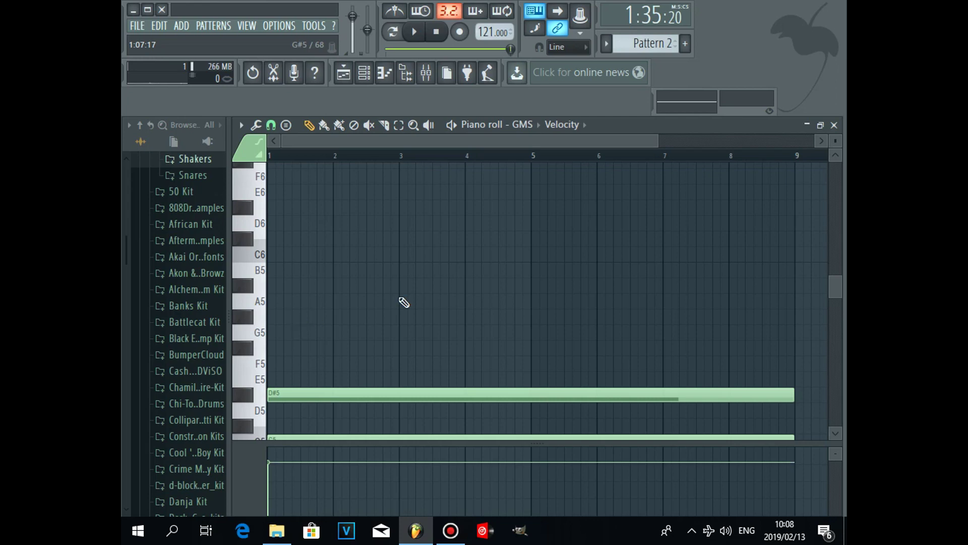
pyautogui.moveTo(655, 133); pyautogui.dragTo(734, 137)
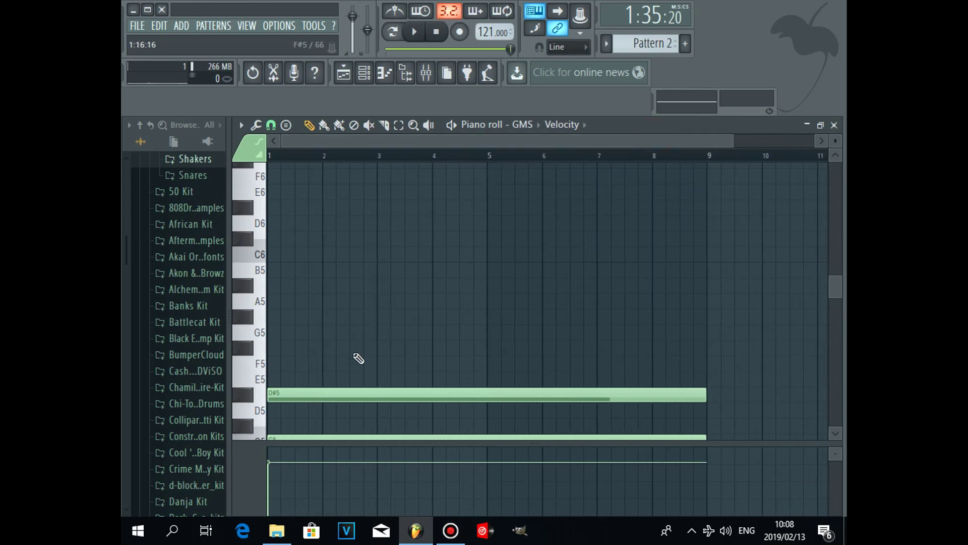
pyautogui.click(269, 333)
pyautogui.scroll(-4, 283, 343)
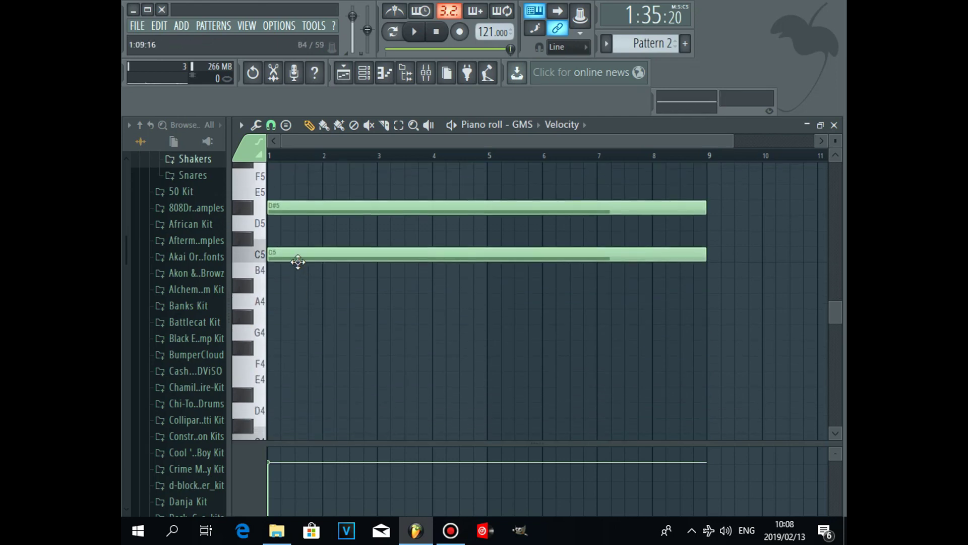
pyautogui.scroll(-4, 298, 323)
pyautogui.click(273, 348)
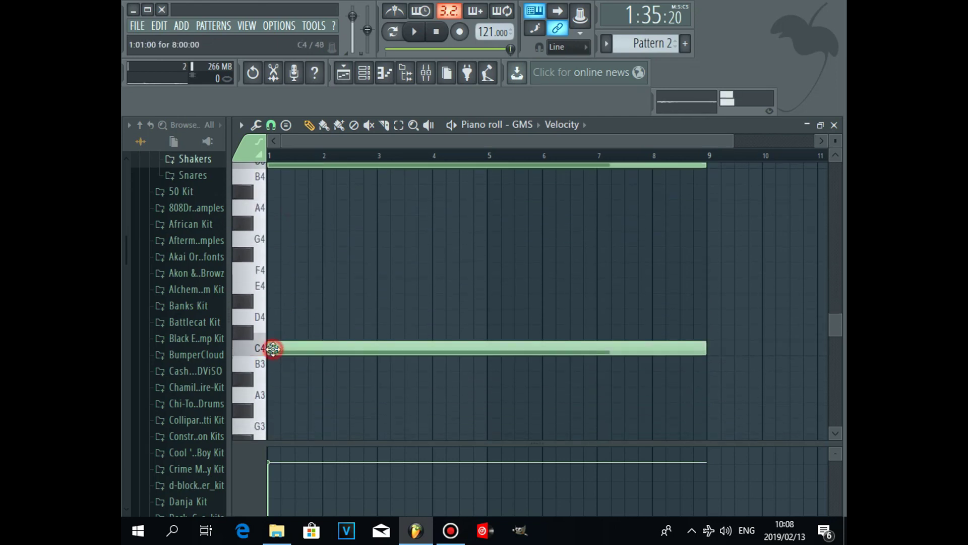
pyautogui.scroll(-1, 278, 350)
pyautogui.hotkey('ctrl', 'Down')
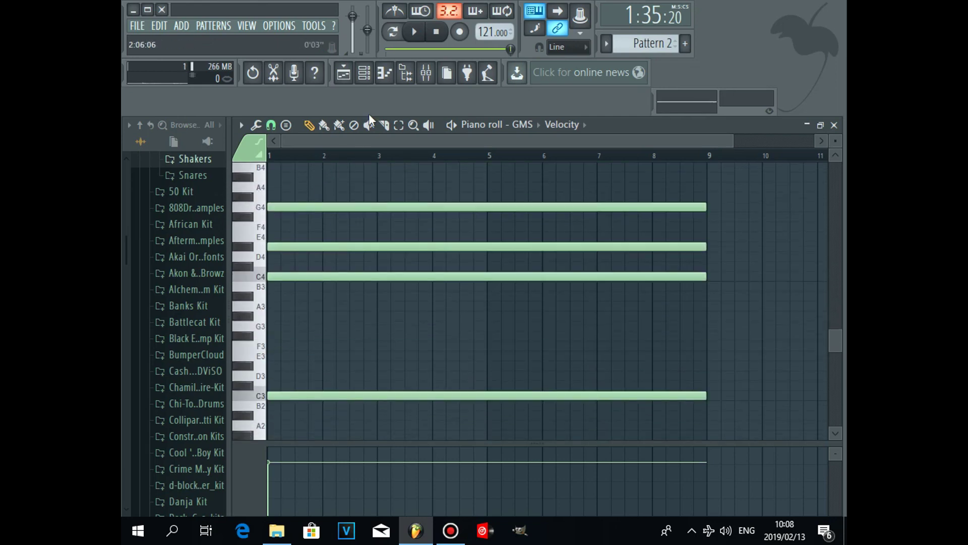
# Load the Pad 4 MC preset from the Pads & Textures bank in the GMS synth
pyautogui.click(365, 74)
pyautogui.click(312, 432)
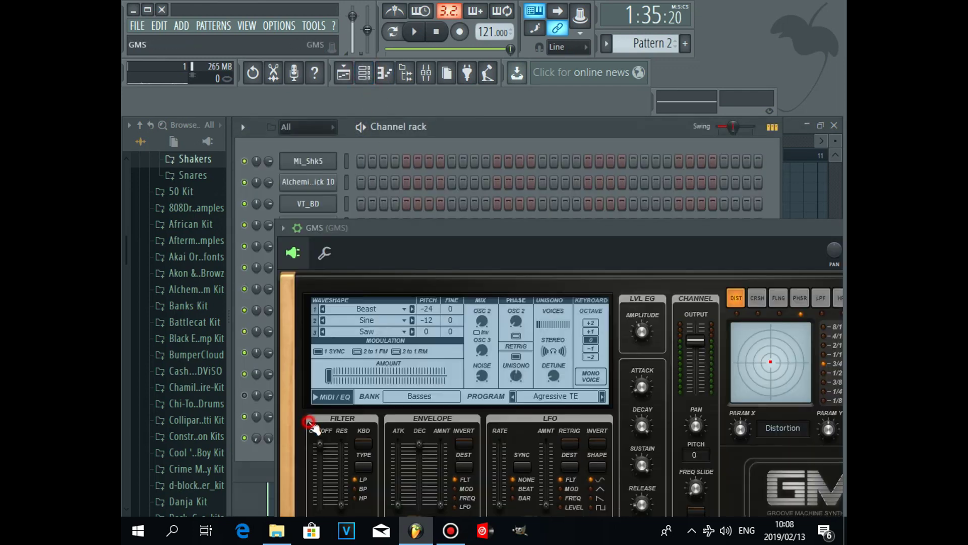
pyautogui.click(549, 398)
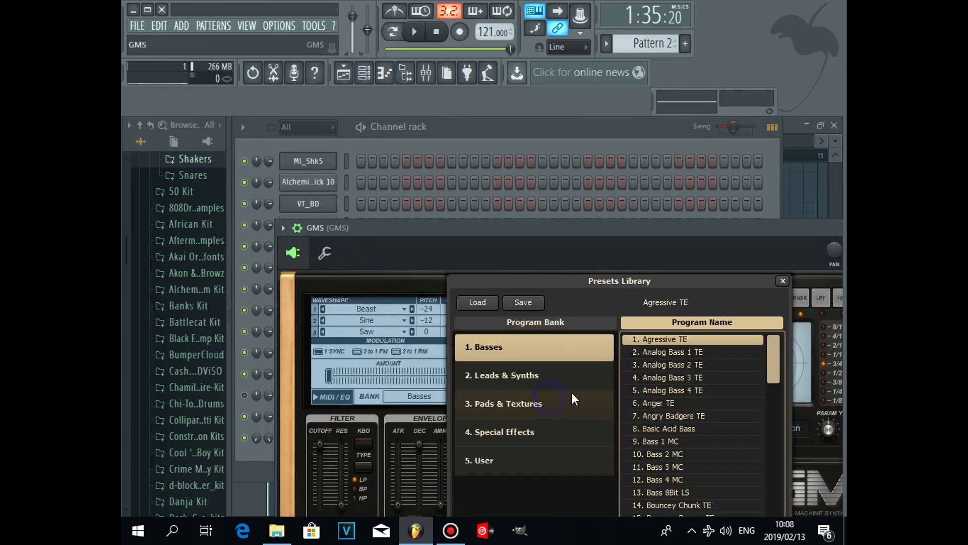
pyautogui.moveTo(612, 232); pyautogui.dragTo(525, 167)
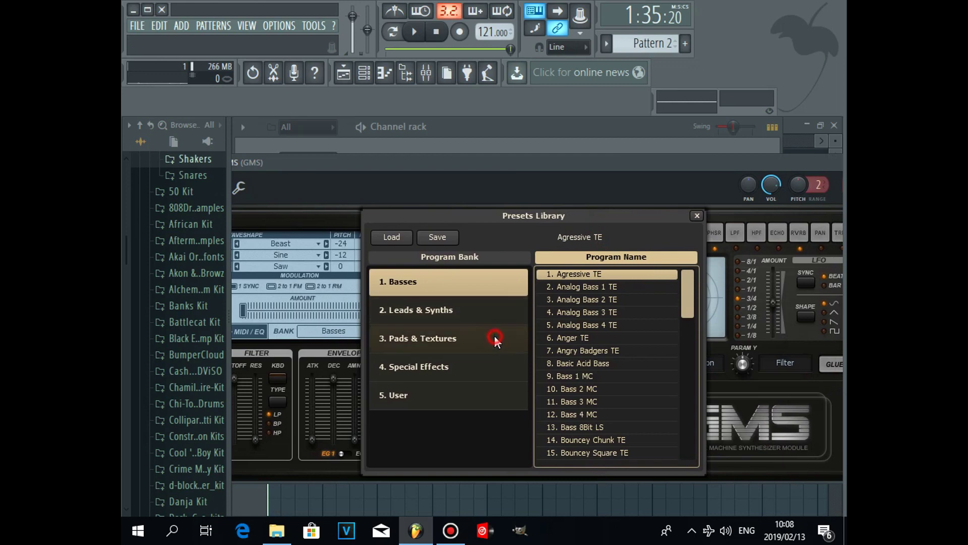
pyautogui.click(495, 337)
pyautogui.scroll(-1, 692, 316)
pyautogui.doubleClick(580, 401)
pyautogui.moveTo(386, 166); pyautogui.dragTo(468, 162)
# Play the song and slightly lower the Ml_Shk5 fader on mixer track 10
pyautogui.press('space')
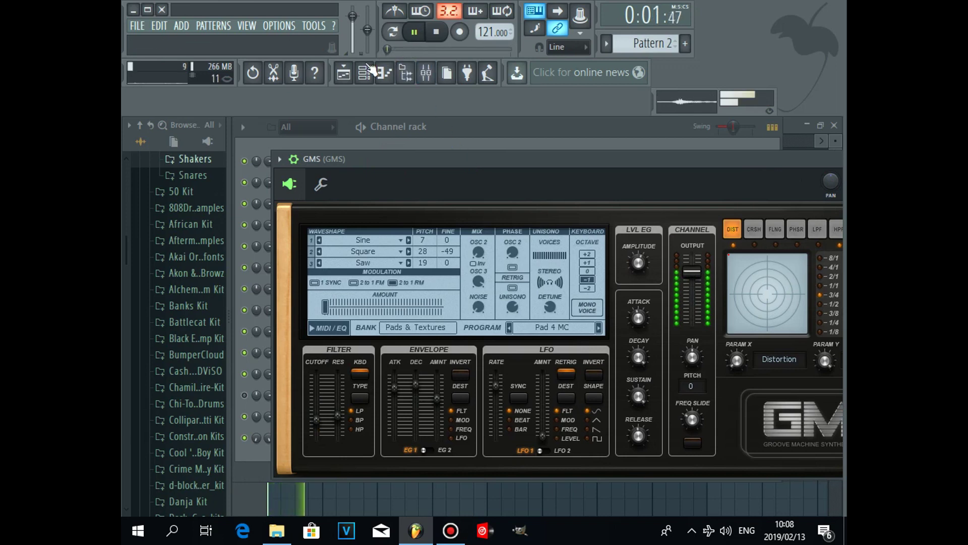
pyautogui.click(343, 72)
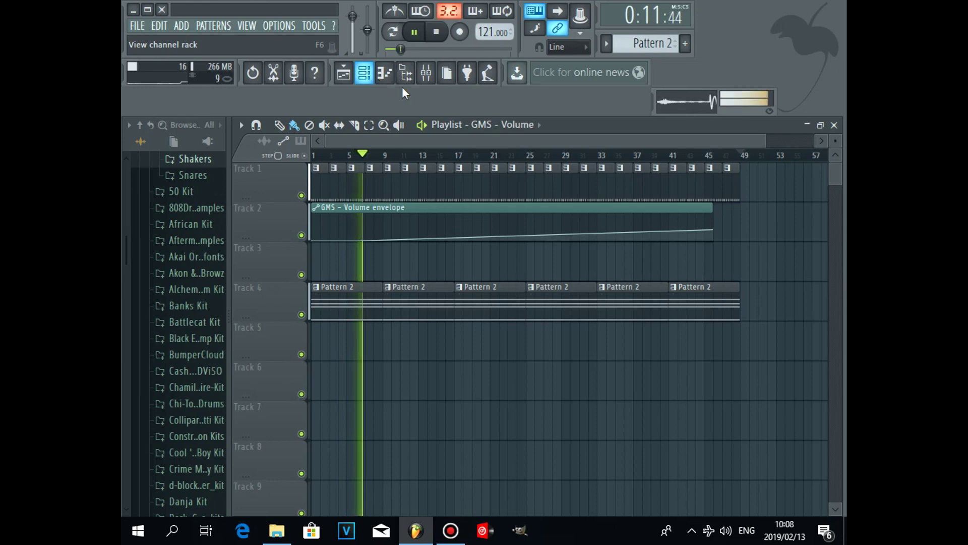
pyautogui.click(426, 73)
pyautogui.moveTo(402, 303); pyautogui.dragTo(402, 315)
# Step the GMS synth forward through its pad presets to Pad 6 MC
pyautogui.click(364, 76)
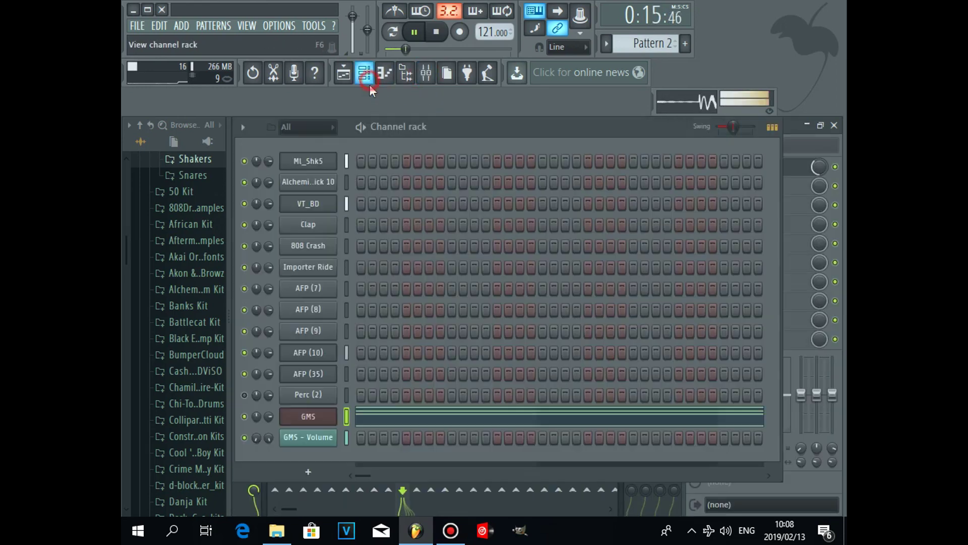
pyautogui.click(344, 76)
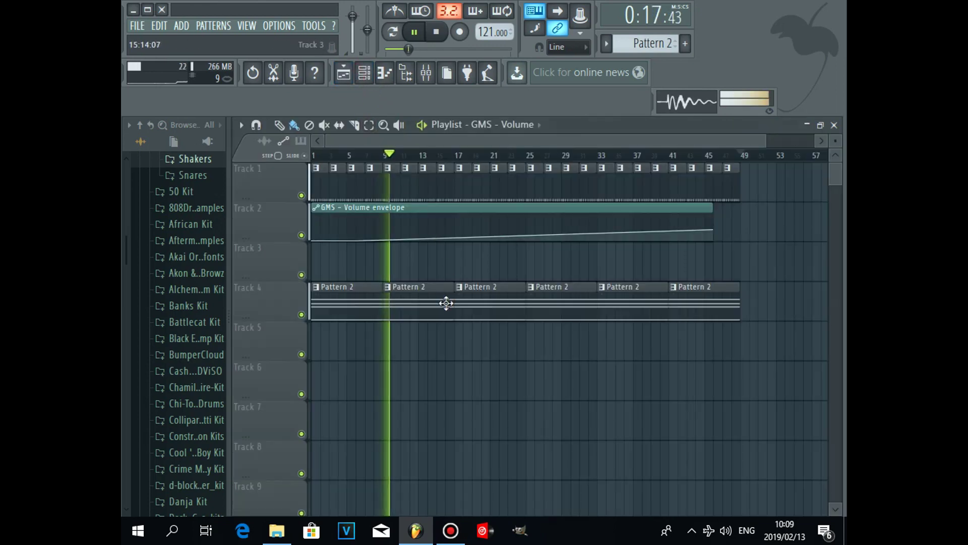
pyautogui.doubleClick(494, 301)
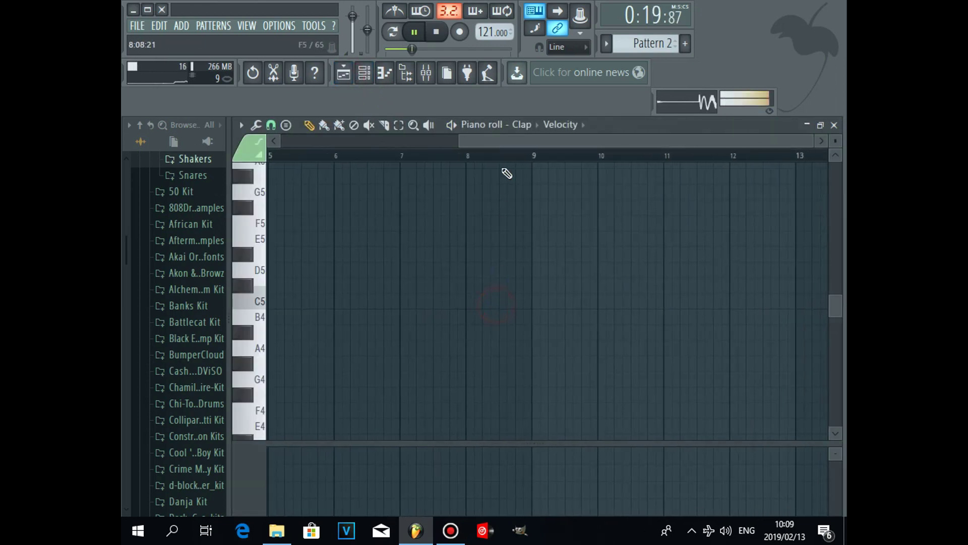
pyautogui.click(364, 75)
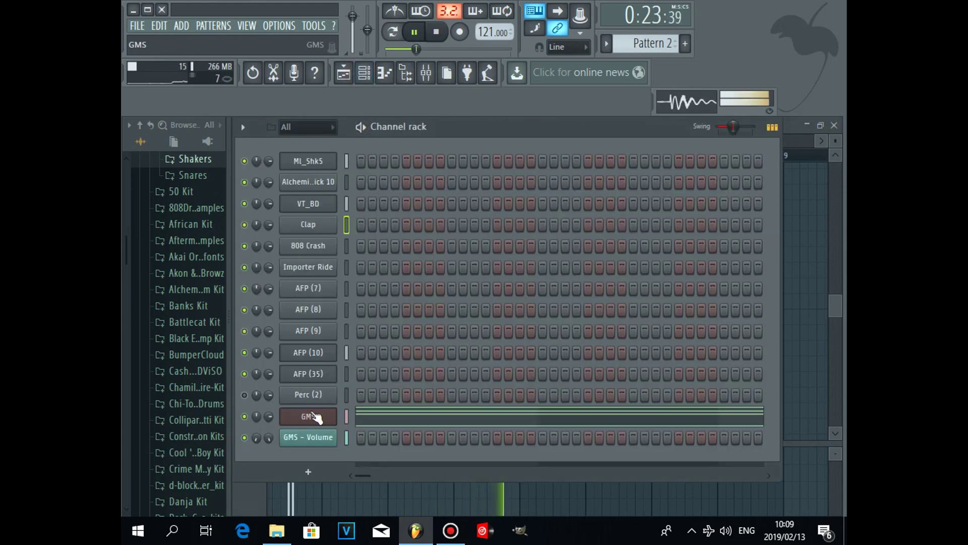
pyautogui.click(310, 416)
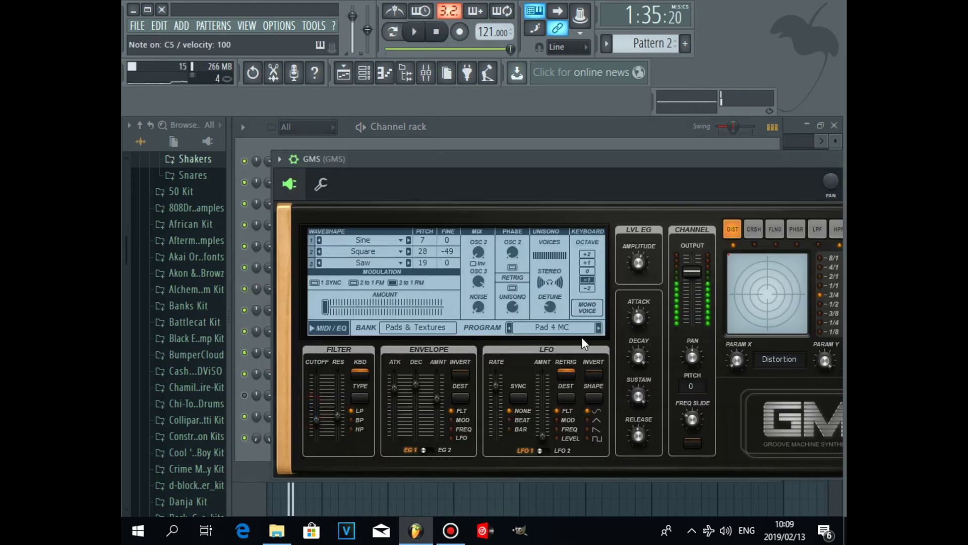
pyautogui.click(601, 331)
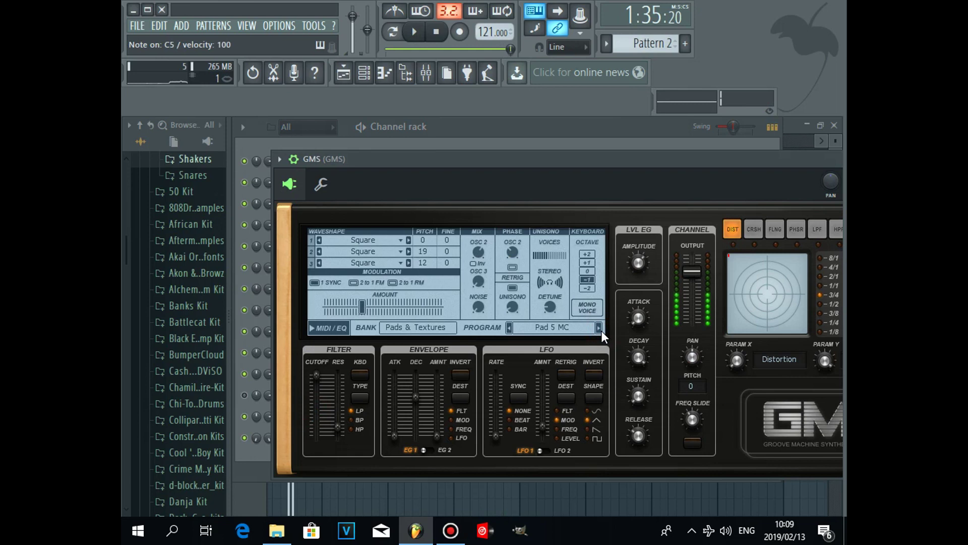
pyautogui.click(601, 331)
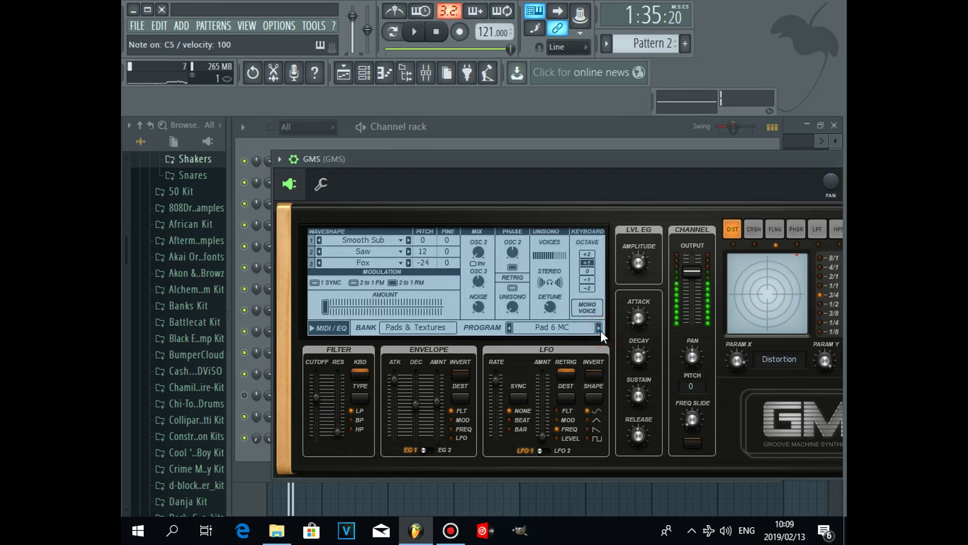
# Set the playlist playback position to bar 17 and listen to the GMS part from there
pyautogui.click(343, 72)
pyautogui.click(460, 155)
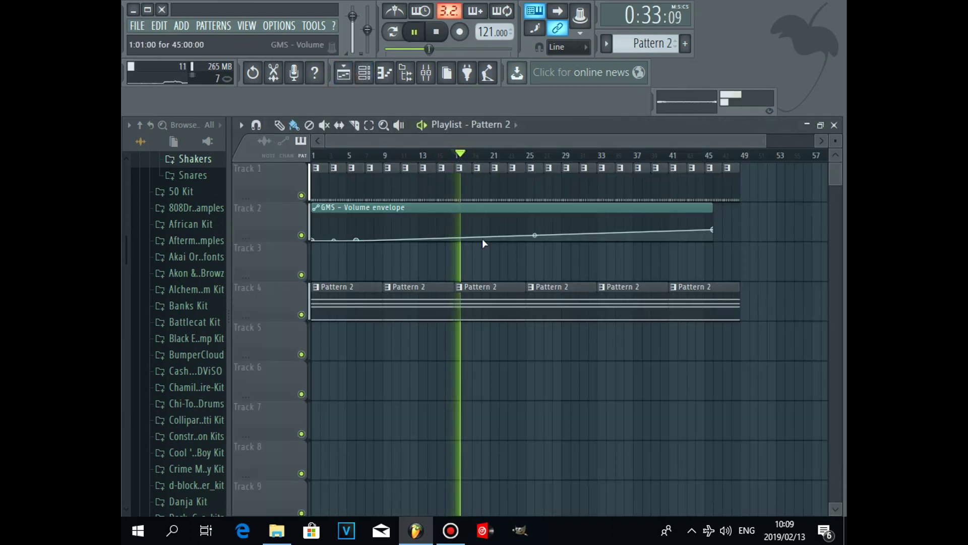
pyautogui.doubleClick(486, 307)
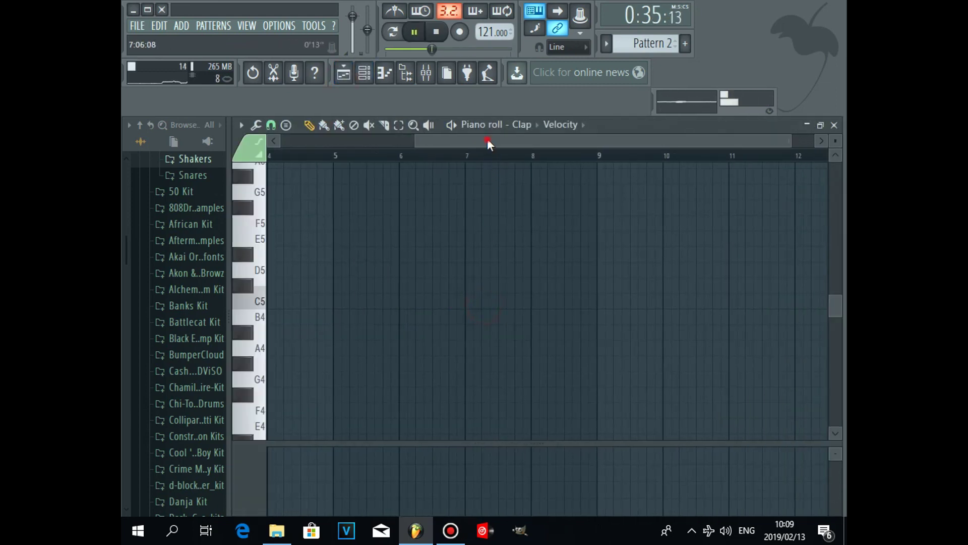
pyautogui.moveTo(487, 138); pyautogui.dragTo(307, 134)
pyautogui.click(366, 73)
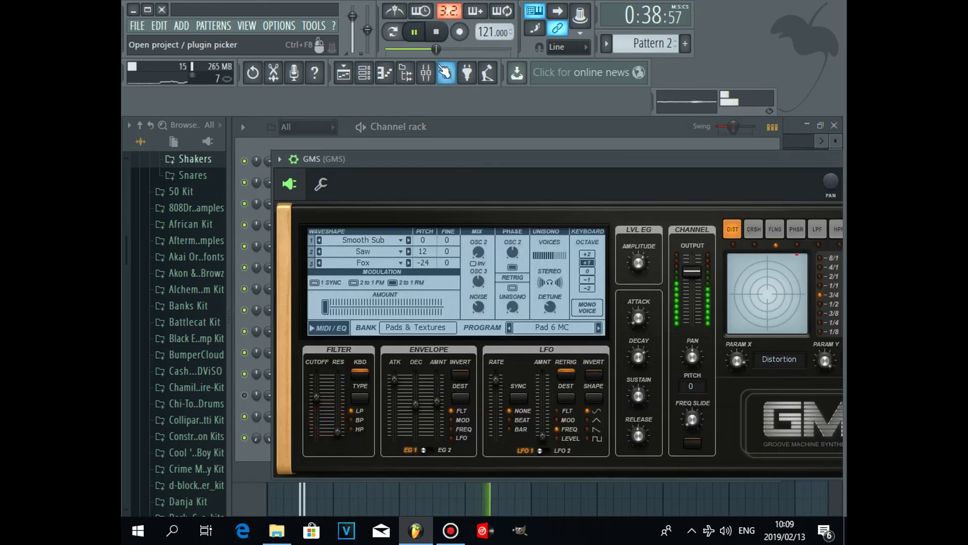
# Load Fruity Parametric EQ 2 into the first effect slot of the GMS mixer track
pyautogui.click(426, 73)
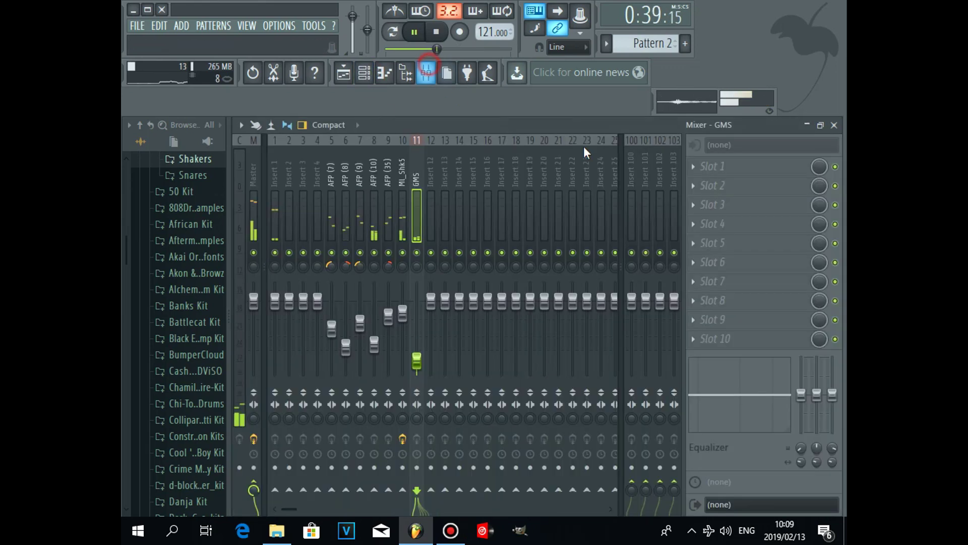
pyautogui.click(695, 165)
pyautogui.click(745, 29)
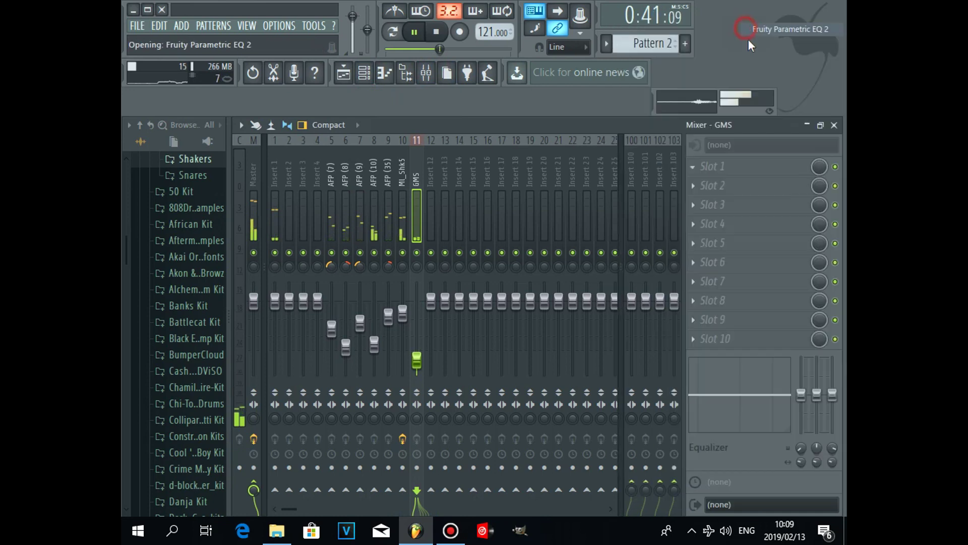
pyautogui.press('space')
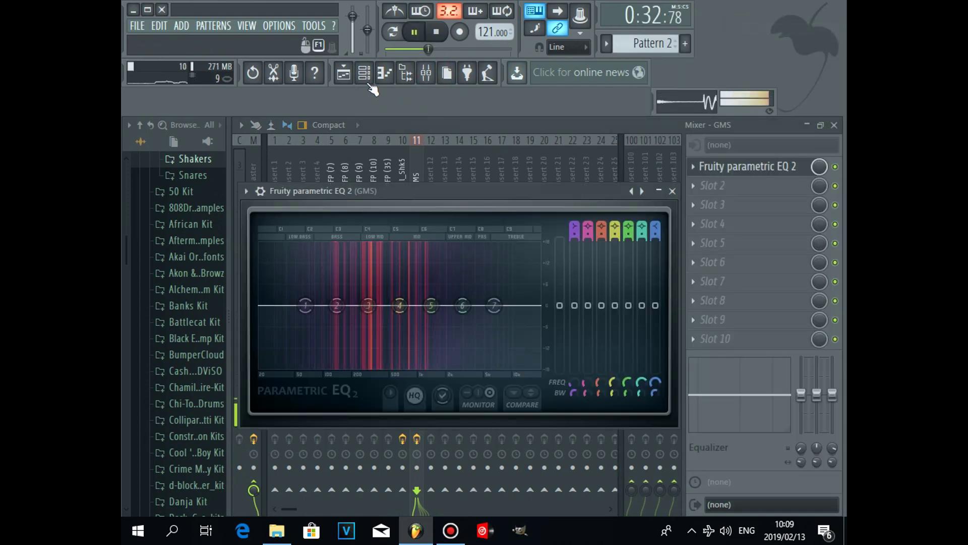
# Transpose the four-note GMS chord in Pattern 2 down one octave so its lowest note is C2, and play it
pyautogui.click(344, 73)
pyautogui.doubleClick(486, 319)
pyautogui.press('space')
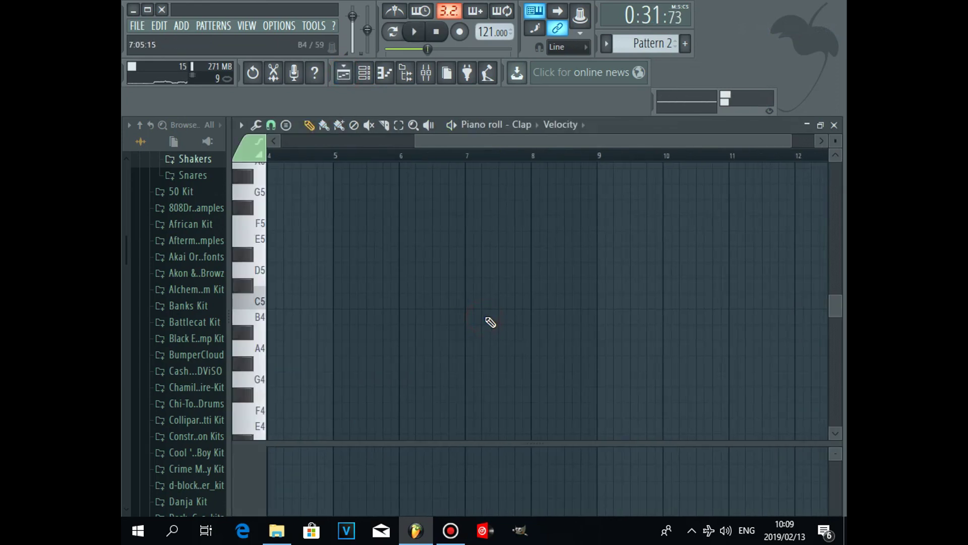
pyautogui.scroll(-4, 490, 322)
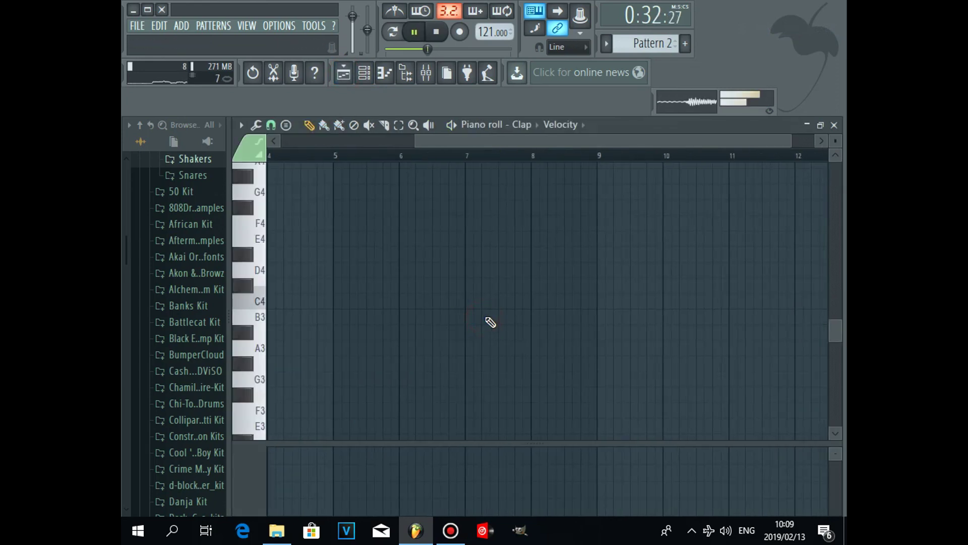
pyautogui.moveTo(491, 139); pyautogui.dragTo(220, 155)
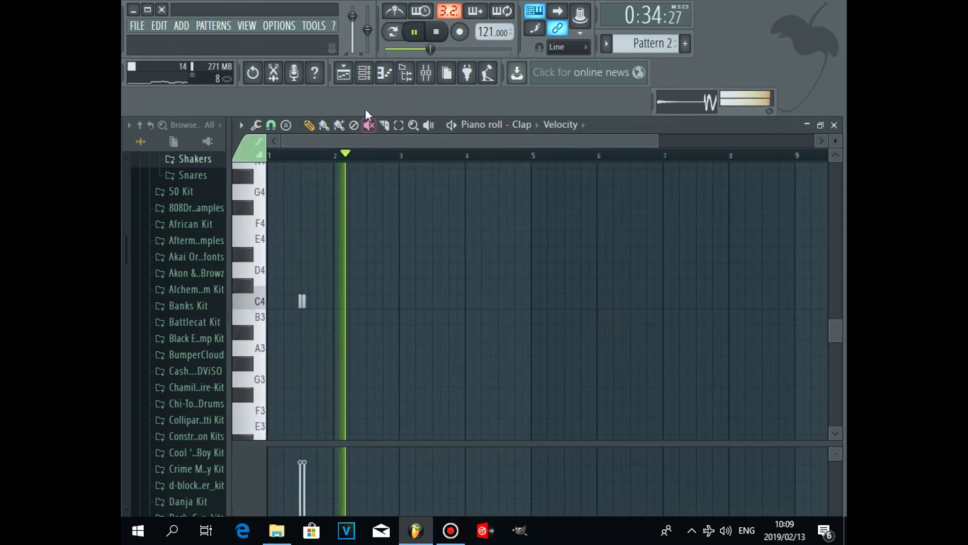
pyautogui.click(364, 73)
pyautogui.click(463, 416)
pyautogui.press('space')
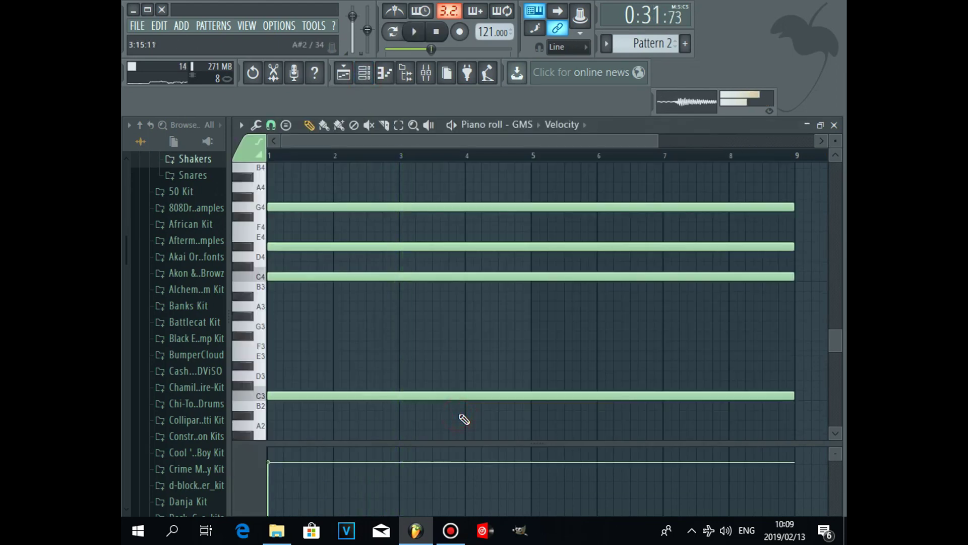
pyautogui.press('space')
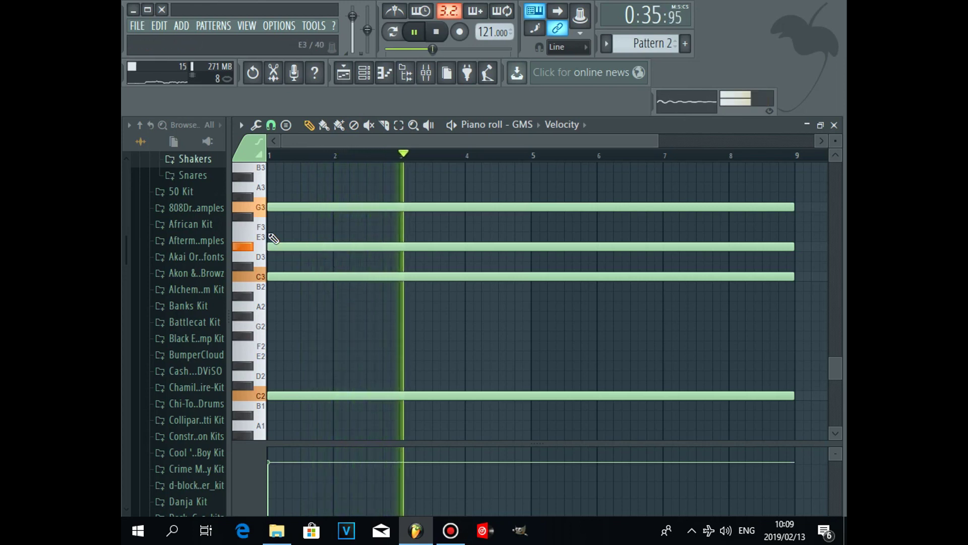
# Revoice the GMS chord by adding an eight-bar C4, deleting the G3 note and moving the D#3 note up to G3
pyautogui.press('space')
pyautogui.scroll(1, 332, 246)
pyautogui.scroll(1, 332, 246)
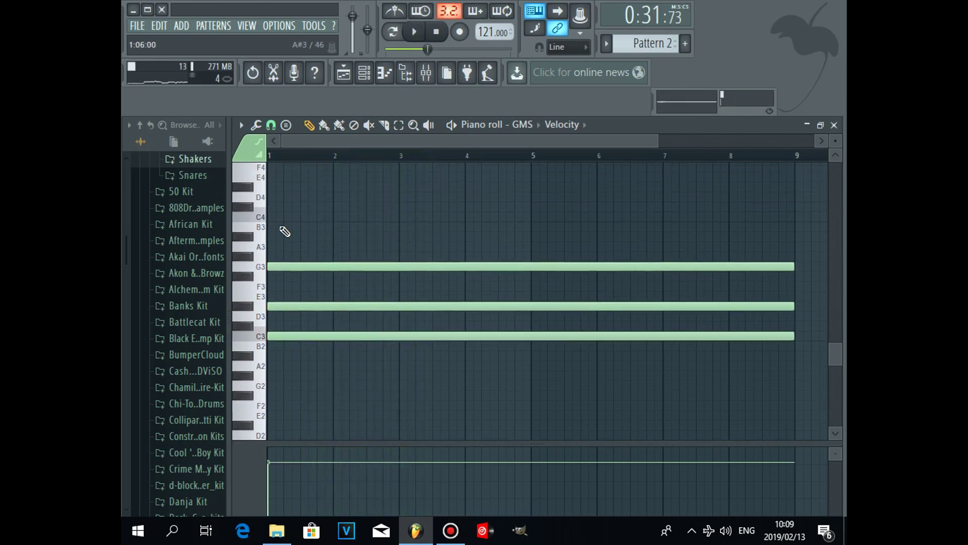
pyautogui.click(275, 216)
pyautogui.rightClick(300, 266)
pyautogui.moveTo(298, 301); pyautogui.dragTo(294, 263)
# Play the song from bar 17 and review the revoiced GMS chord, the playlist arrangement and the channel rack
pyautogui.press('space')
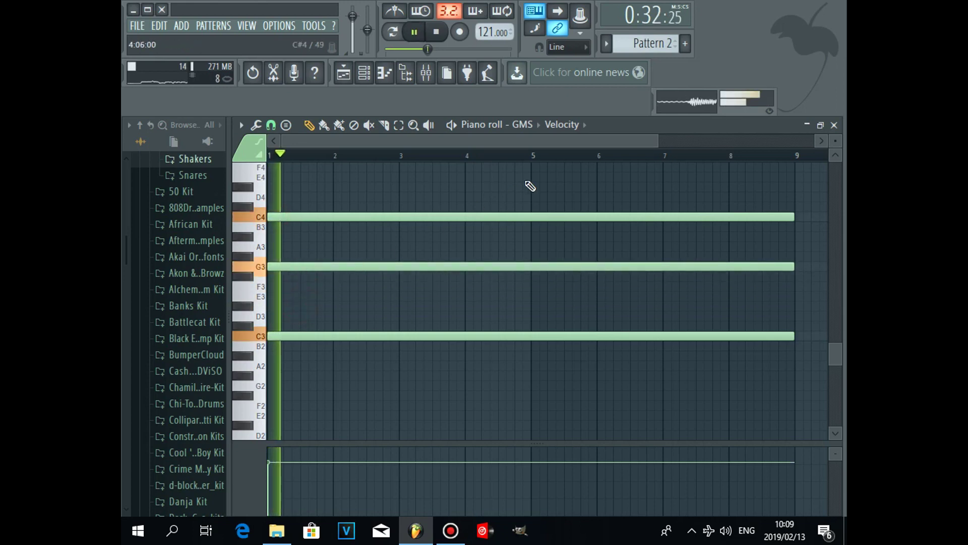
pyautogui.moveTo(658, 141); pyautogui.dragTo(813, 142)
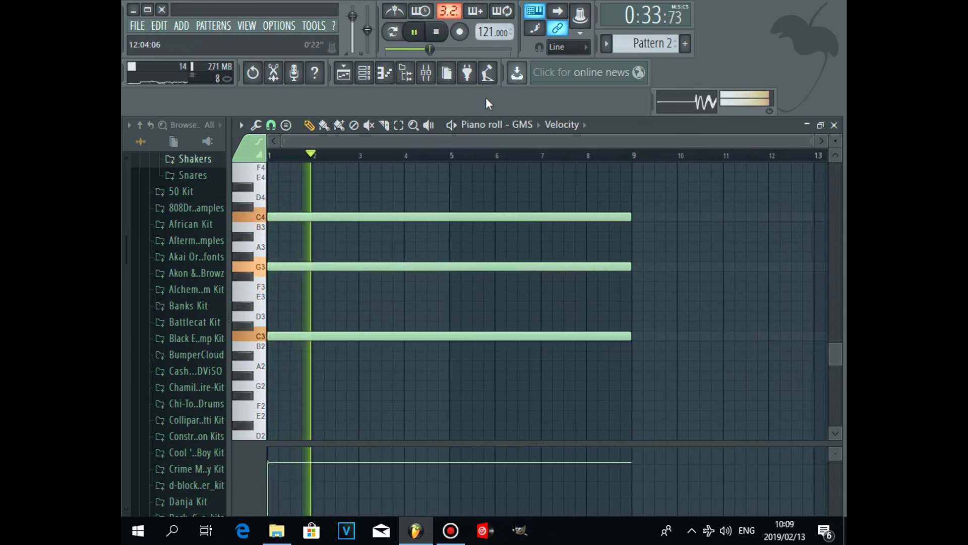
pyautogui.click(364, 73)
pyautogui.click(343, 73)
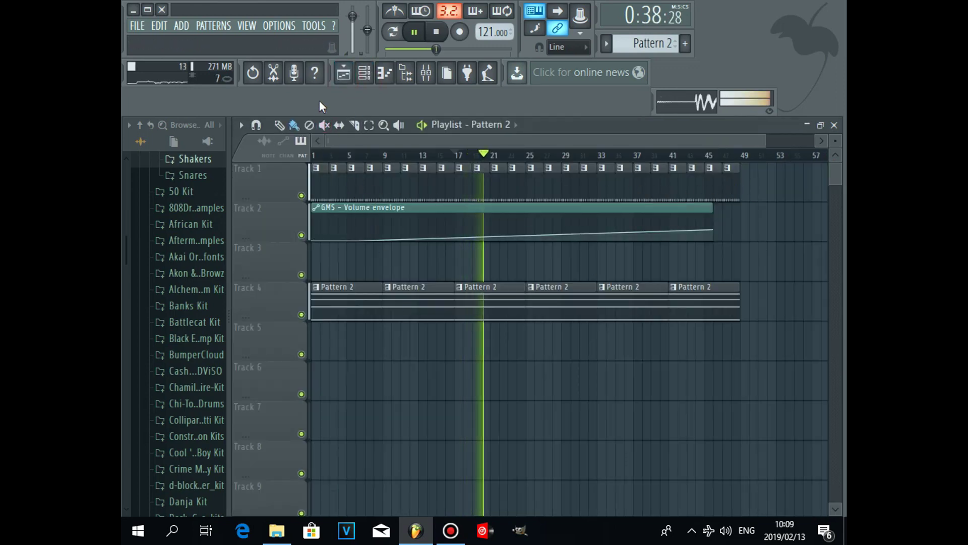
pyautogui.click(365, 79)
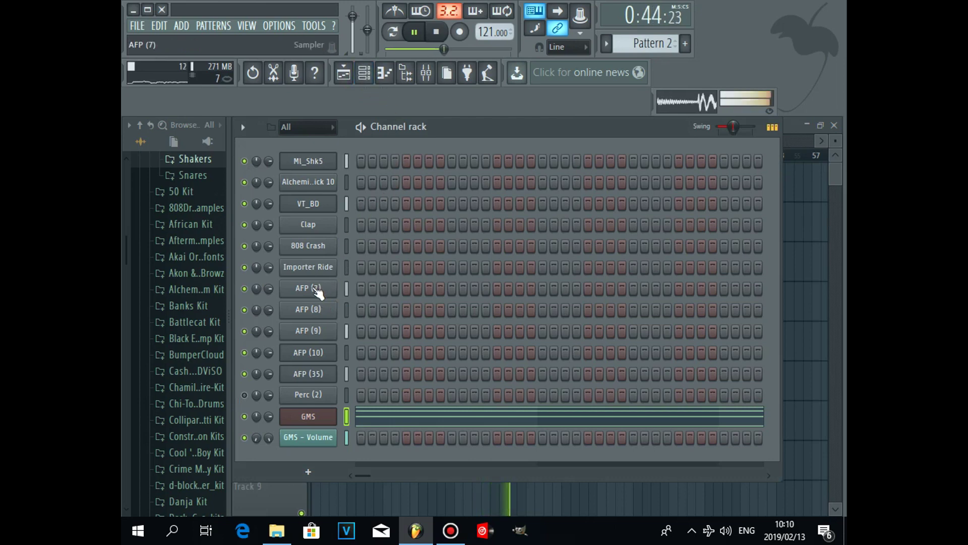
# Mute the AFP (7), AFP (8), AFP (9) and AFP (10) channels while listening to the song
pyautogui.click(244, 310)
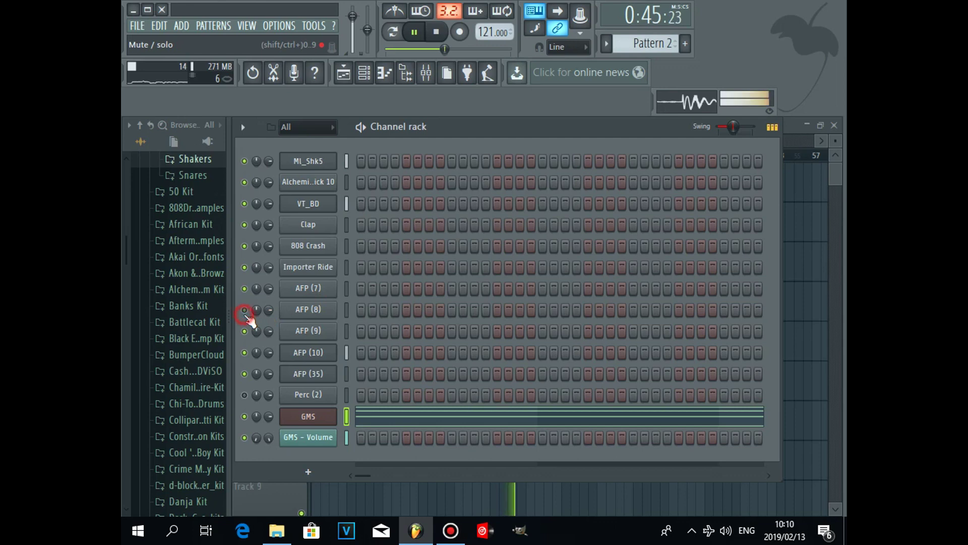
pyautogui.click(245, 354)
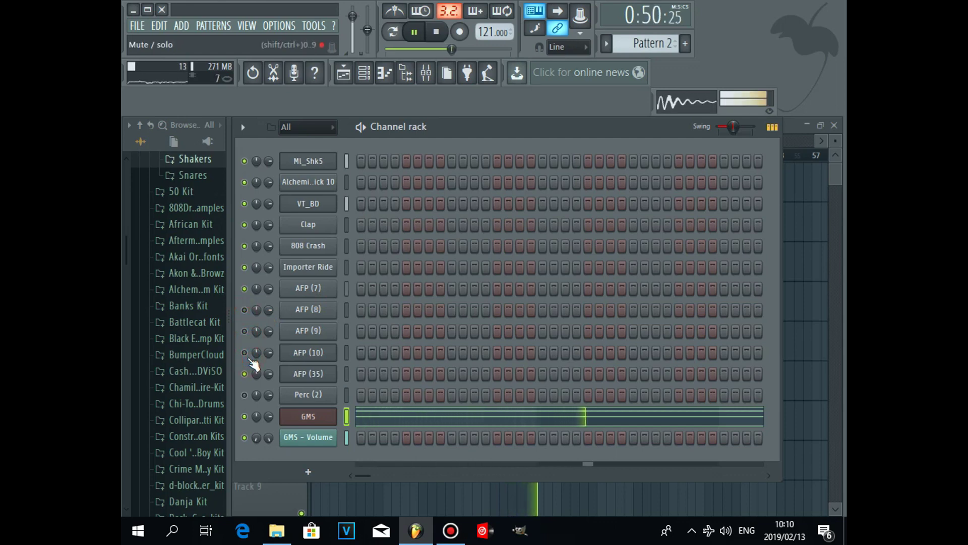
pyautogui.press('space')
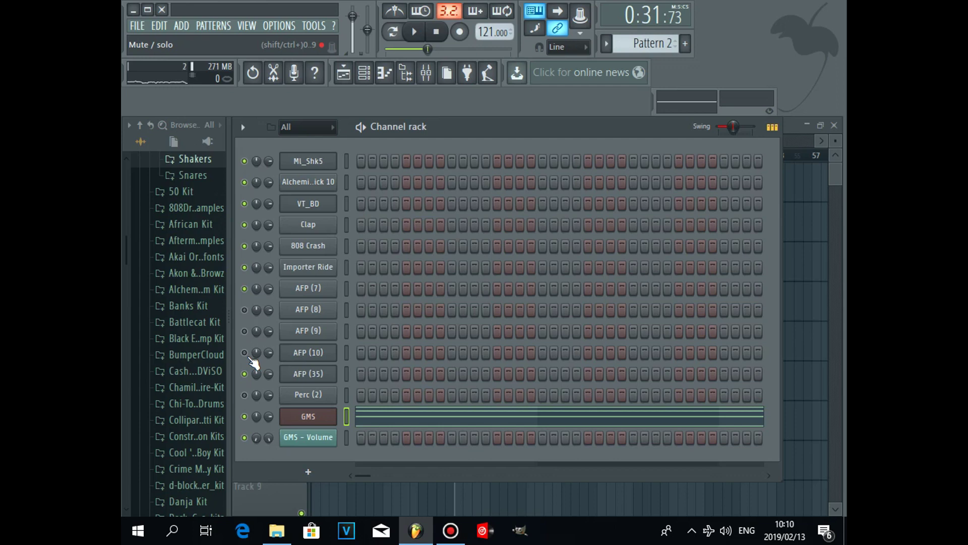
pyautogui.press('space')
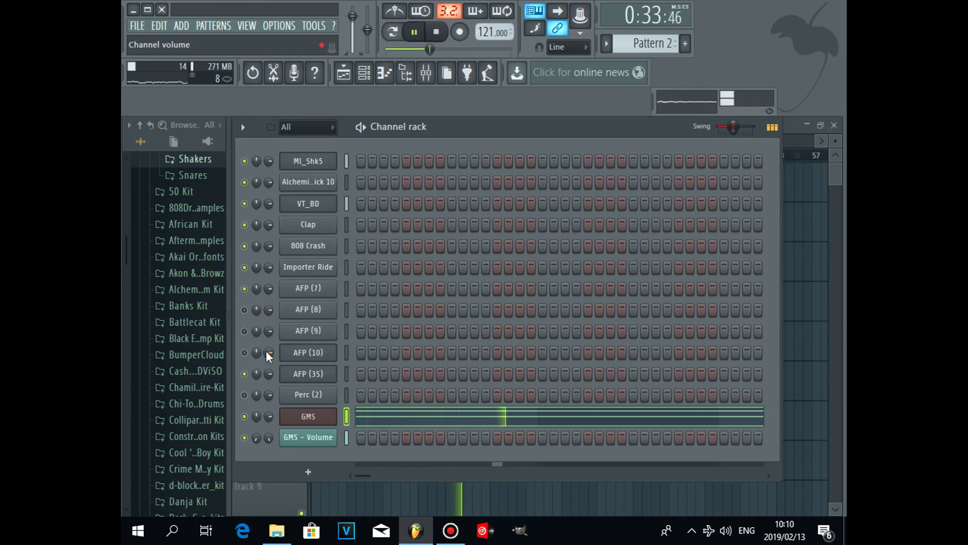
pyautogui.click(245, 291)
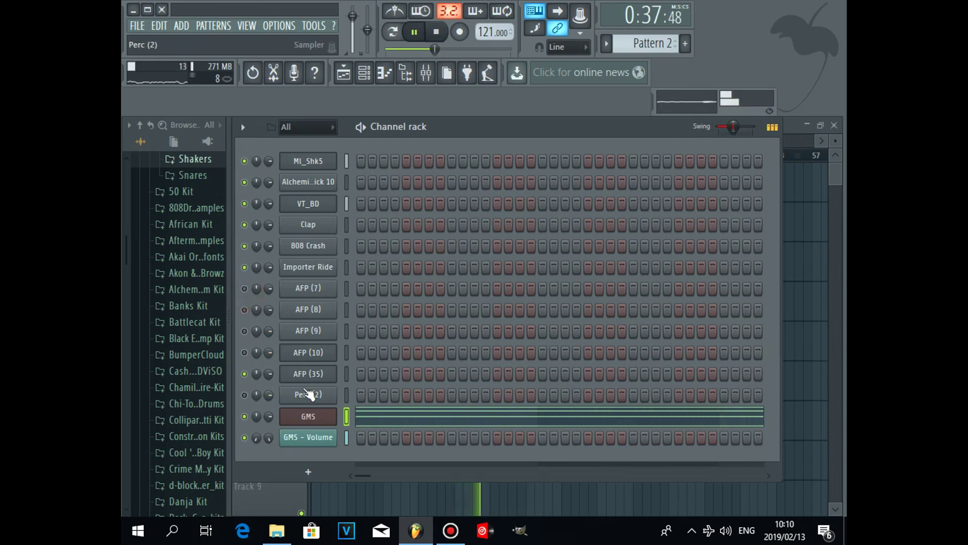
# Load Fruity Reeverb 2 into the first effect slot of the AFP (35) mixer track and play the song
pyautogui.click(328, 374)
pyautogui.press('space')
pyautogui.moveTo(468, 302); pyautogui.dragTo(435, 219)
pyautogui.click(426, 77)
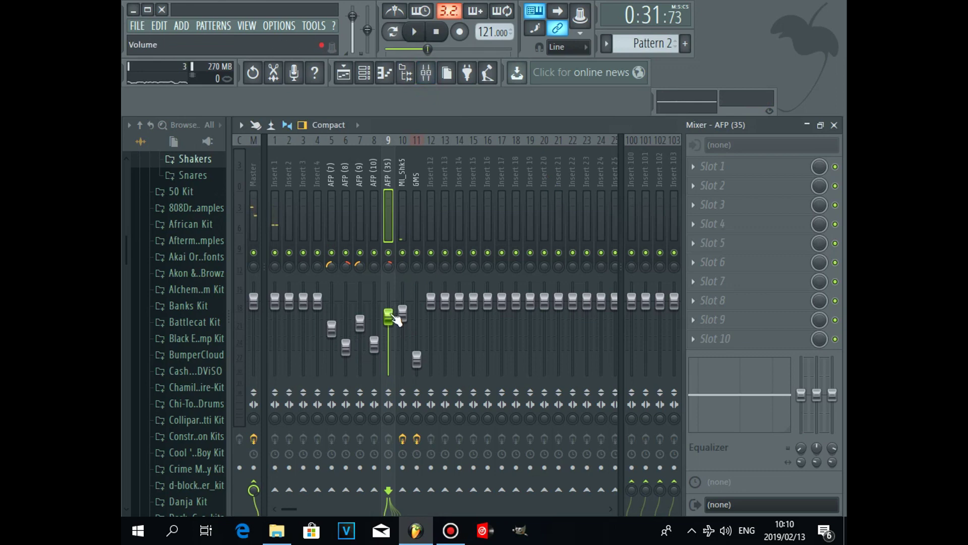
pyautogui.click(695, 173)
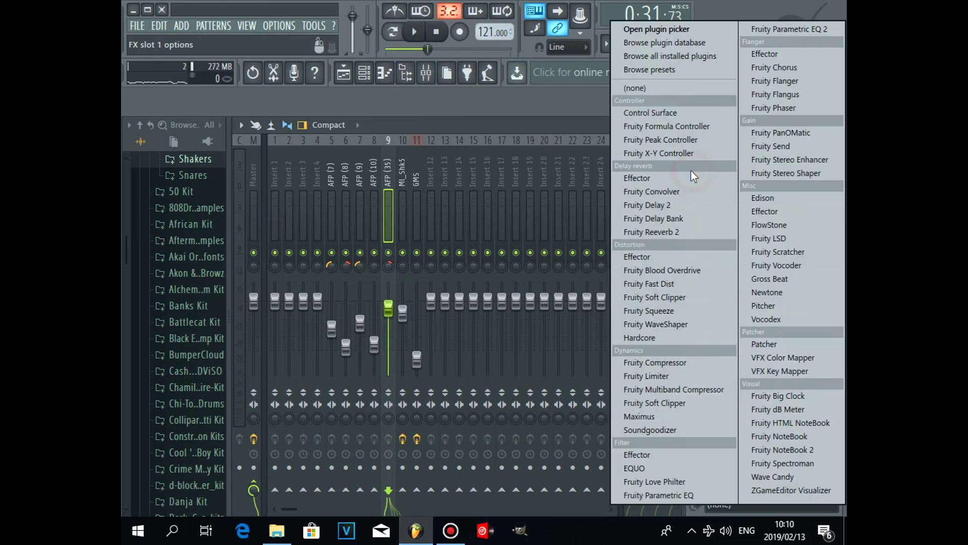
pyautogui.click(660, 231)
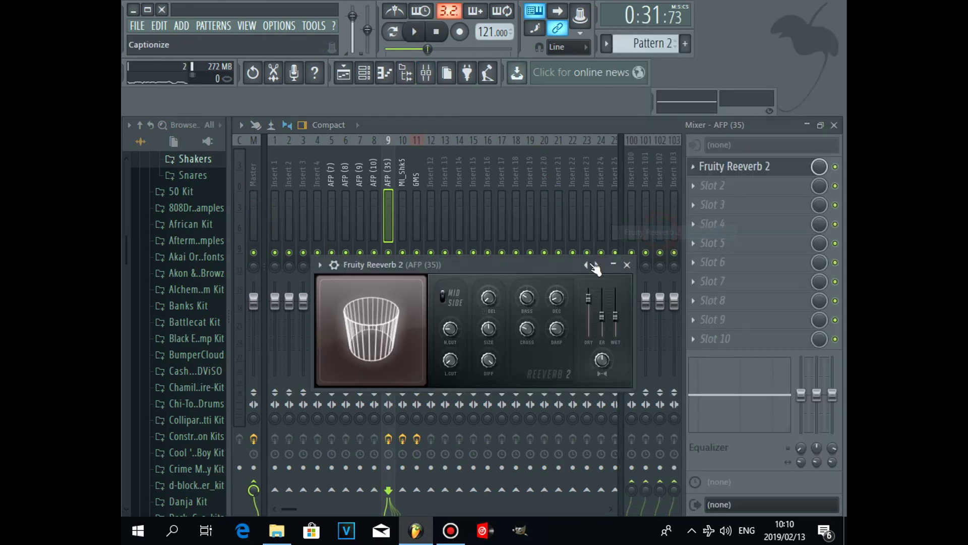
pyautogui.press('space')
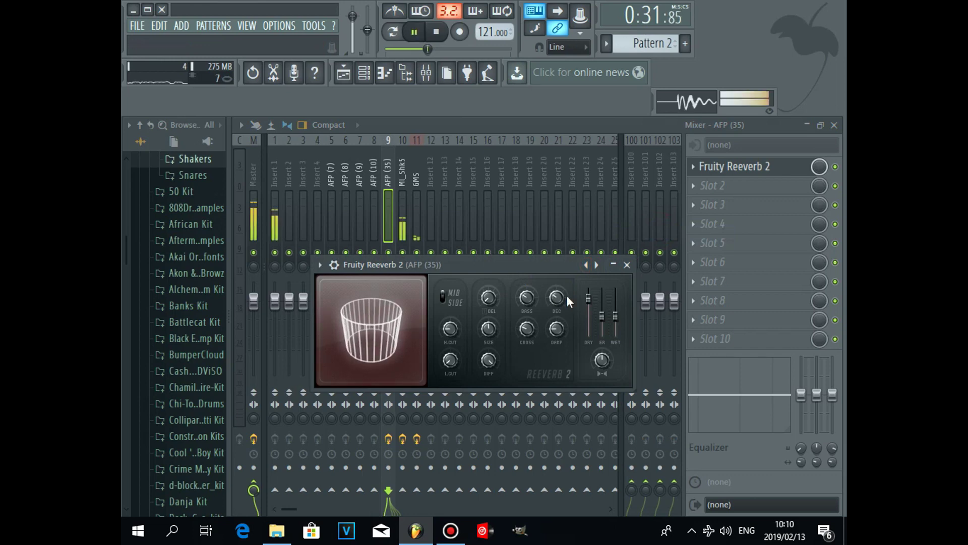
pyautogui.click(613, 265)
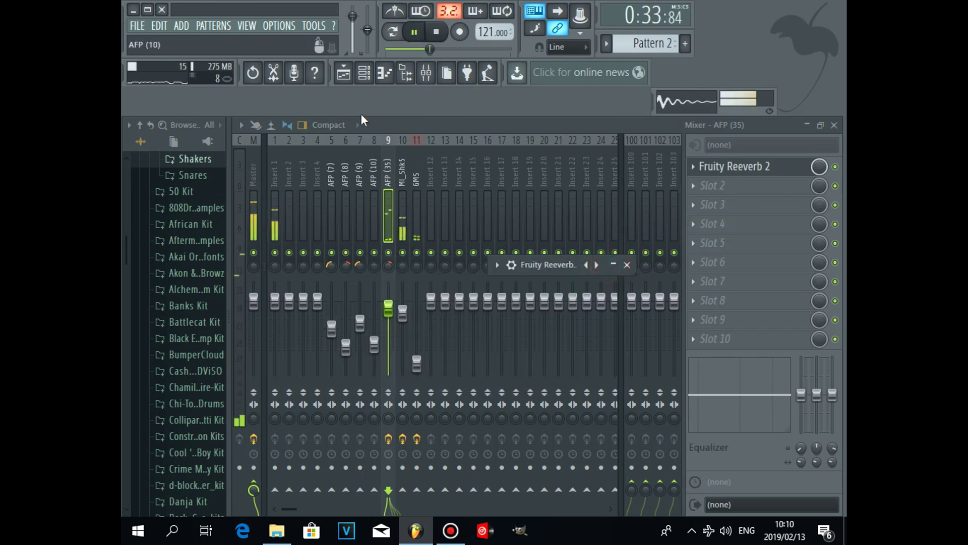
# Filter the channel rack to unsorted channels and open Pattern 1 from its clip in the playlist
pyautogui.click(343, 73)
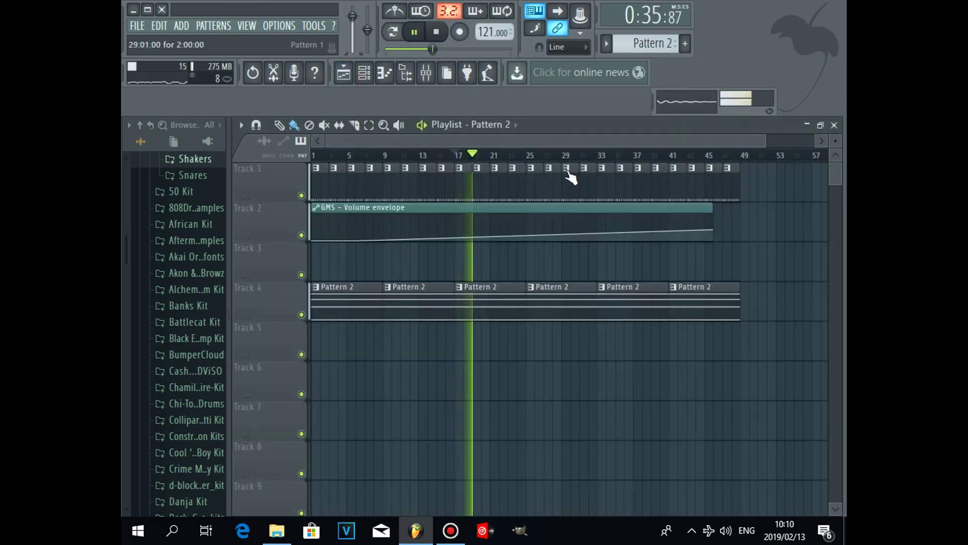
pyautogui.moveTo(128, 272); pyautogui.dragTo(128, 252)
pyautogui.scroll(2, 171, 264)
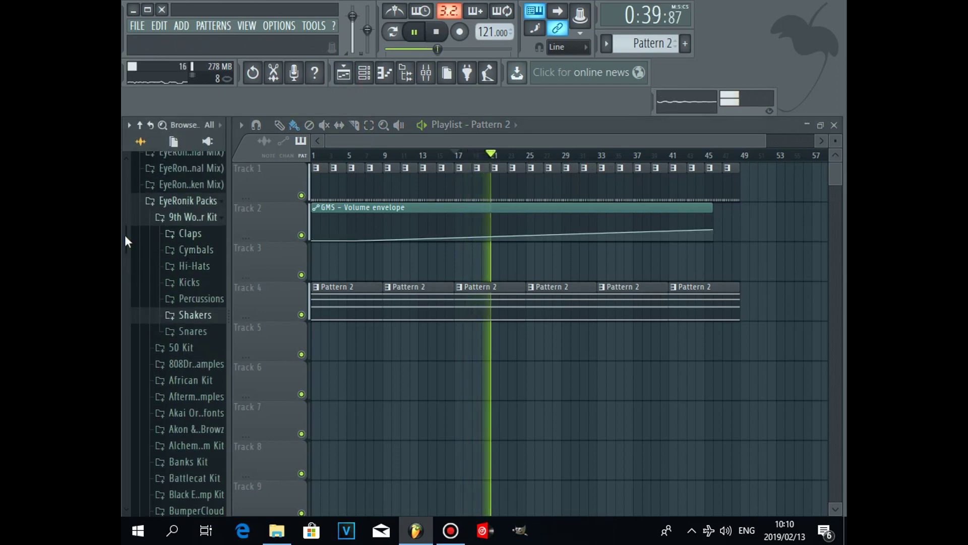
pyautogui.moveTo(126, 244); pyautogui.dragTo(126, 232)
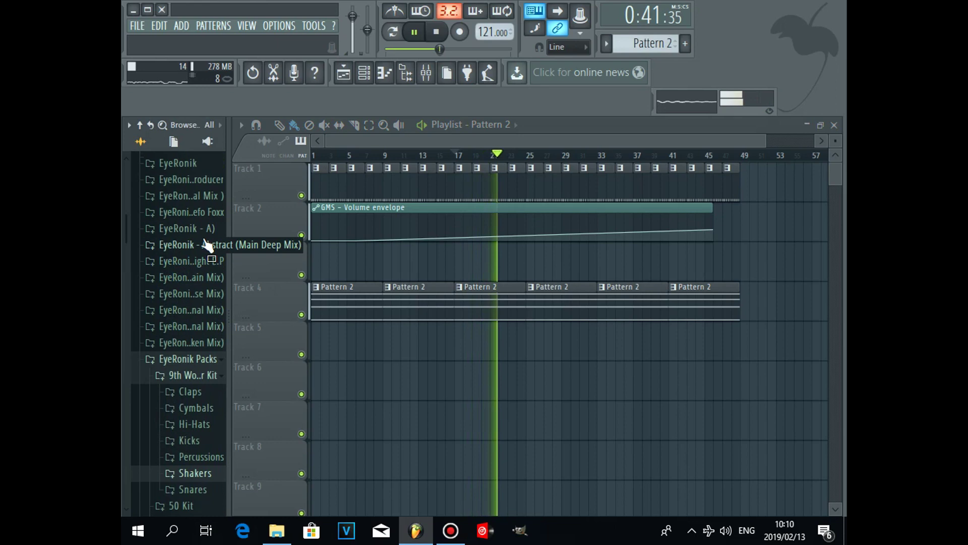
pyautogui.click(384, 74)
pyautogui.click(328, 129)
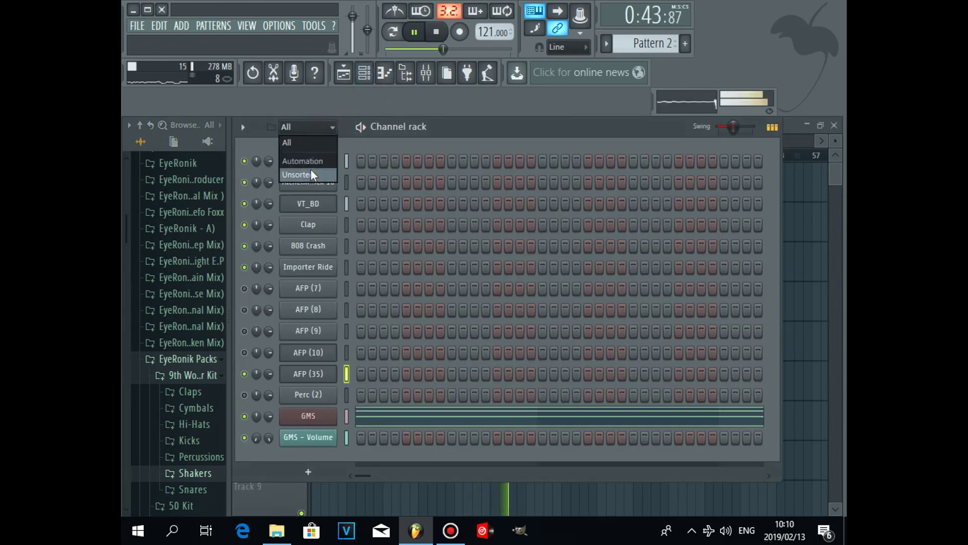
pyautogui.click(311, 168)
pyautogui.click(345, 75)
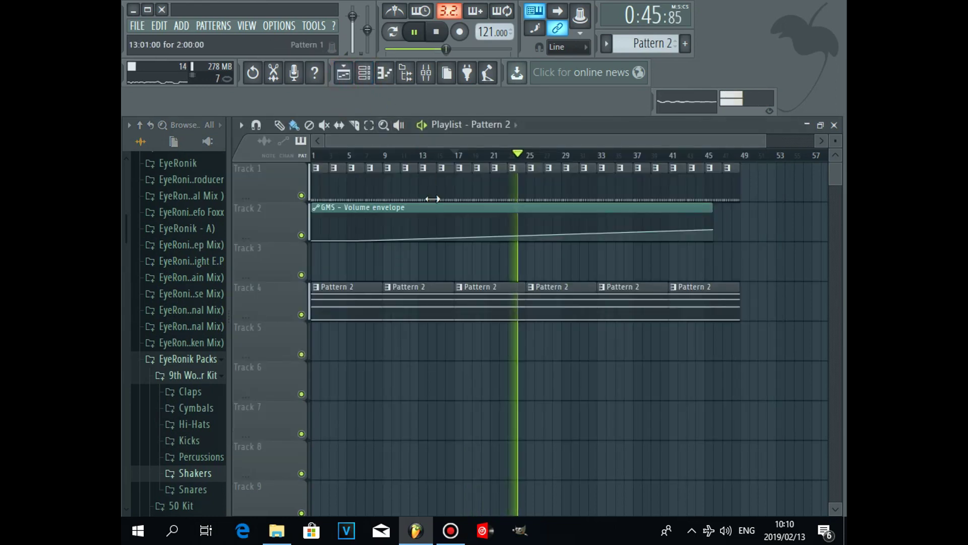
pyautogui.doubleClick(433, 195)
pyautogui.click(367, 82)
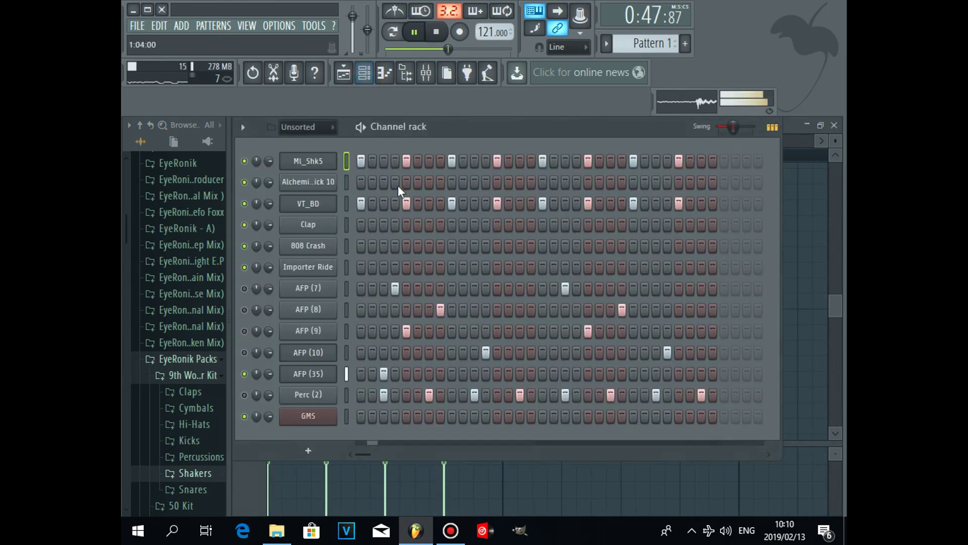
# Apply a fade-out of about 39% to the Alchemist Kick 10 sample in its channel settings
pyautogui.click(578, 183)
pyautogui.rightClick(575, 182)
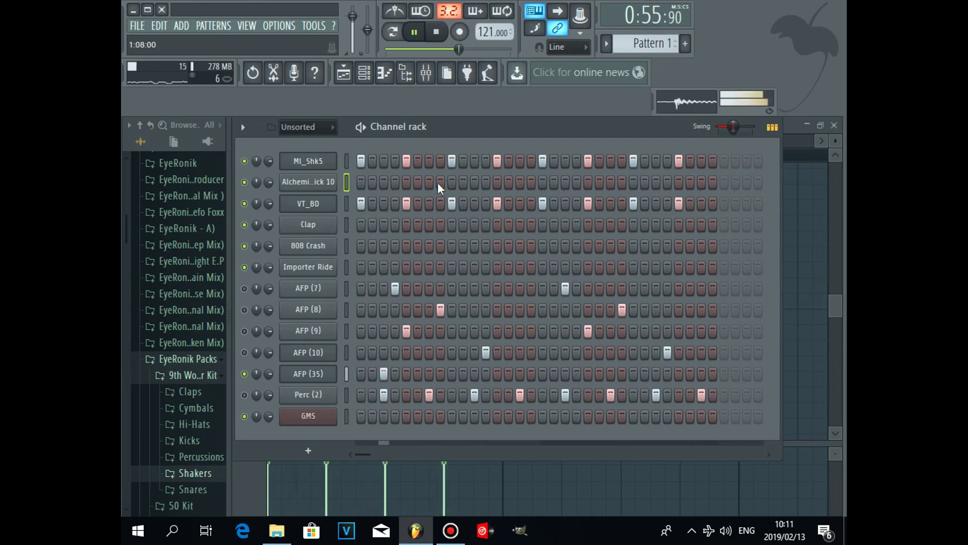
pyautogui.click(309, 183)
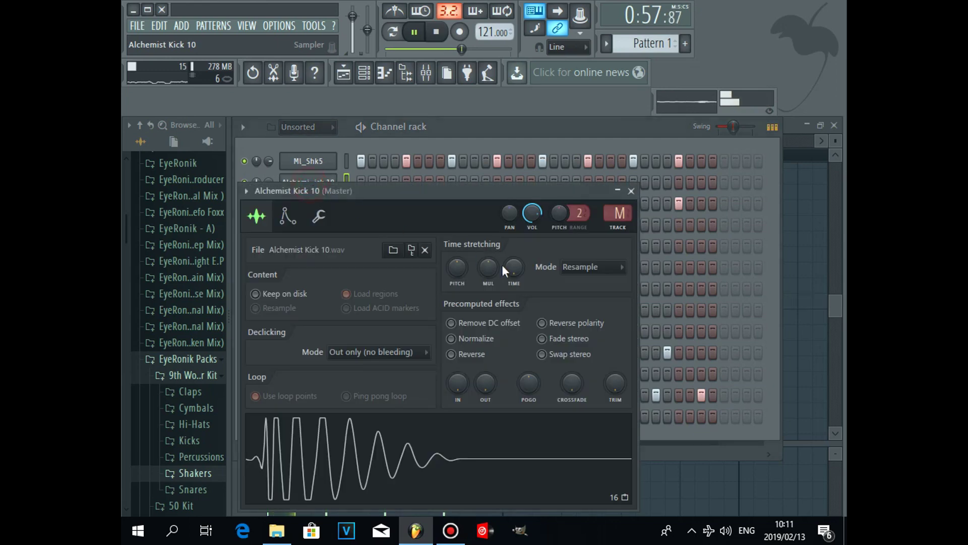
pyautogui.moveTo(483, 382); pyautogui.dragTo(483, 363)
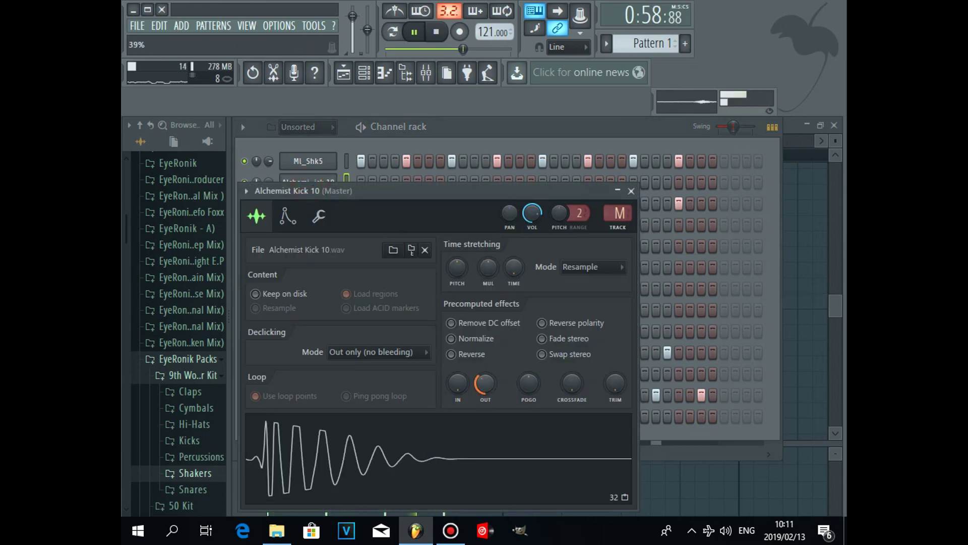
pyautogui.click(618, 191)
pyautogui.click(617, 190)
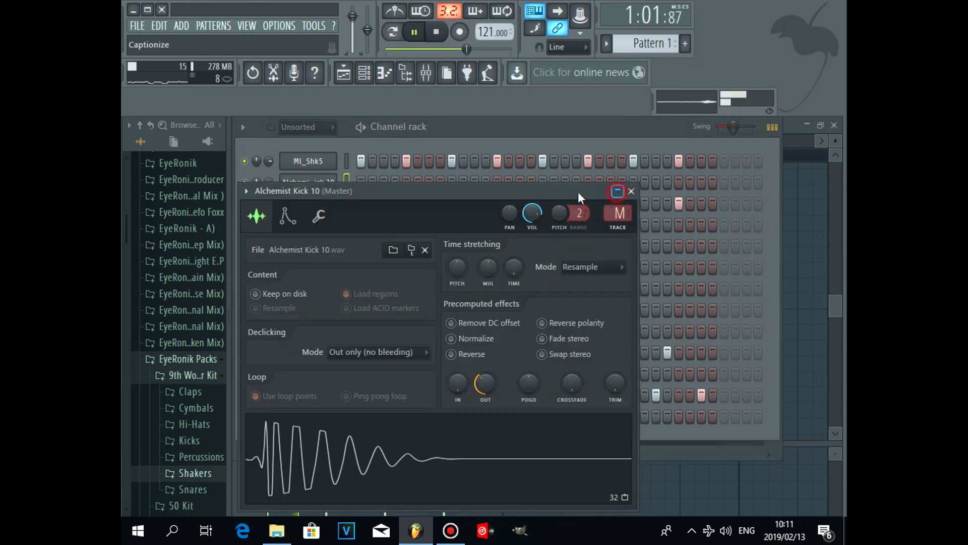
# Program Alchemist Kick 10 hits on steps 8, 11, 24 and 32 of Pattern 1, then stop playback
pyautogui.click(442, 180)
pyautogui.click(474, 182)
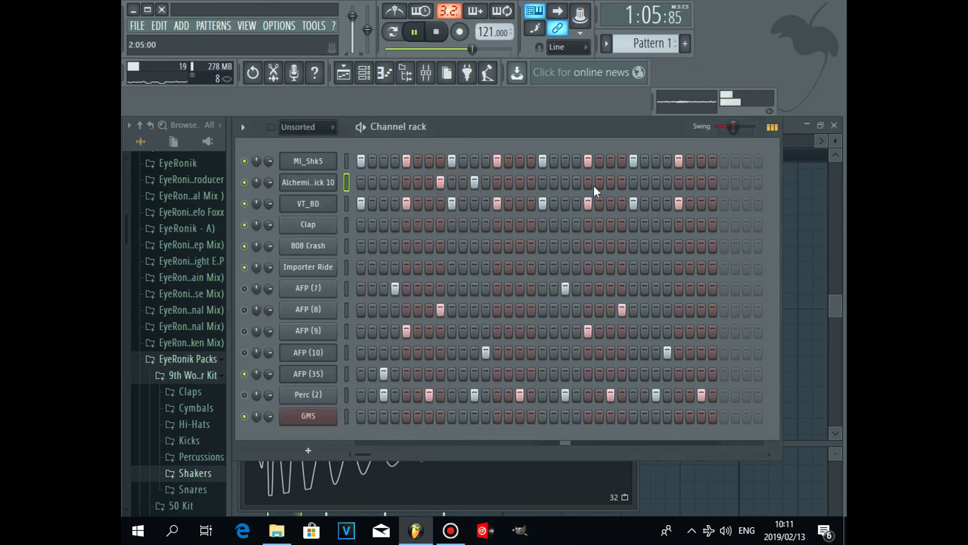
pyautogui.click(623, 186)
pyautogui.press('space')
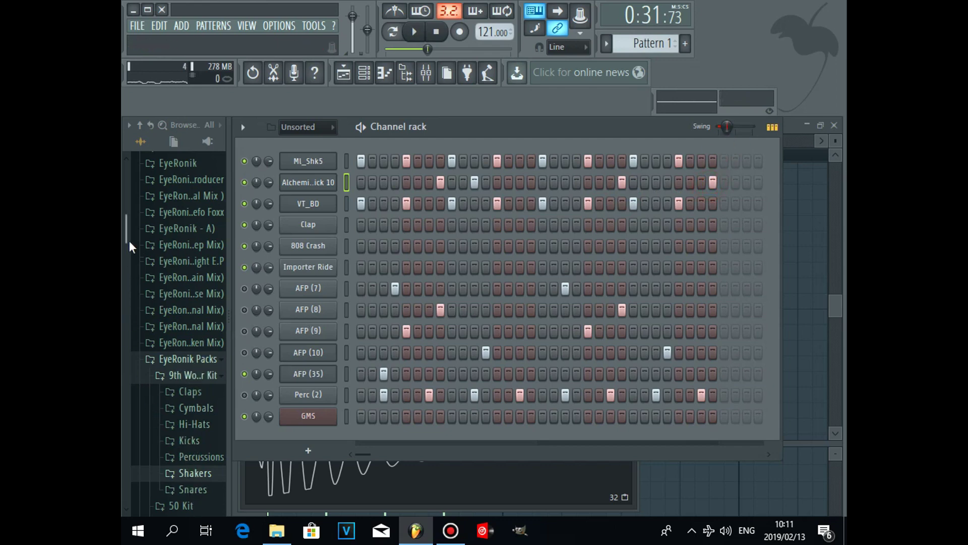
# Audition the samples in the 9th Wonder Kit's Percussions folder and collapse the kit in the browser
pyautogui.scroll(-3, 126, 243)
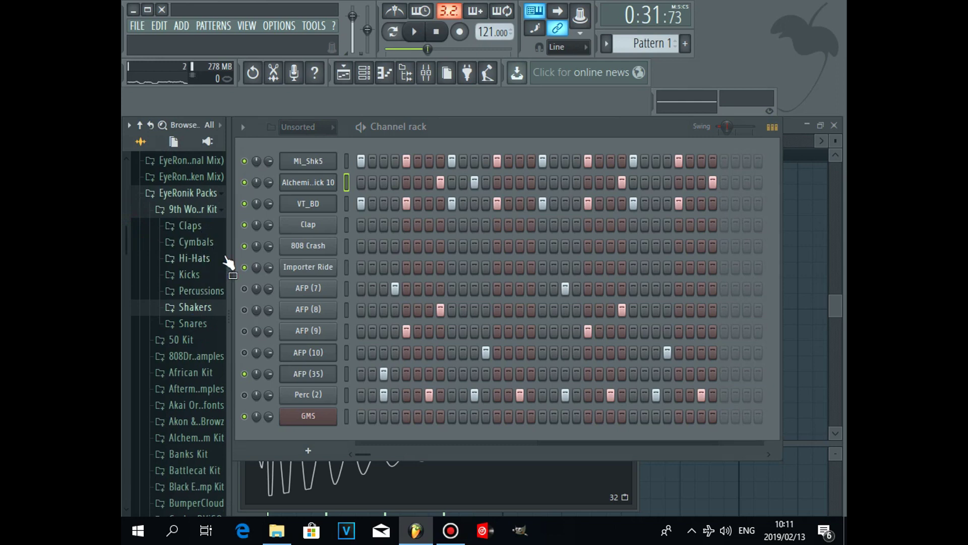
pyautogui.click(203, 292)
pyautogui.click(203, 296)
pyautogui.click(203, 325)
pyautogui.click(203, 354)
pyautogui.click(202, 384)
pyautogui.click(201, 459)
pyautogui.click(202, 474)
pyautogui.click(202, 488)
pyautogui.scroll(-5, 194, 444)
pyautogui.click(194, 428)
pyautogui.click(194, 369)
pyautogui.click(190, 431)
pyautogui.click(188, 459)
pyautogui.click(189, 489)
pyautogui.click(190, 266)
pyautogui.moveTo(126, 279); pyautogui.dragTo(126, 247)
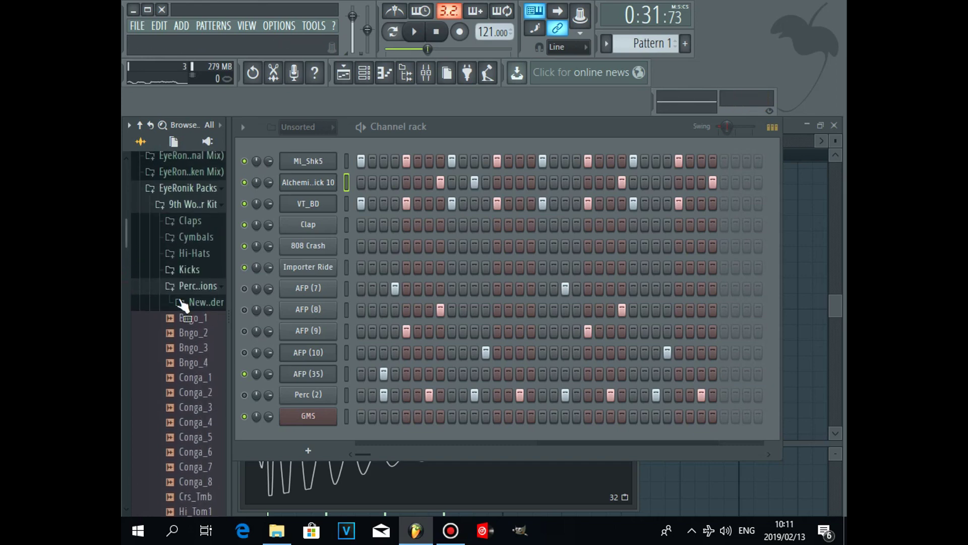
pyautogui.click(198, 298)
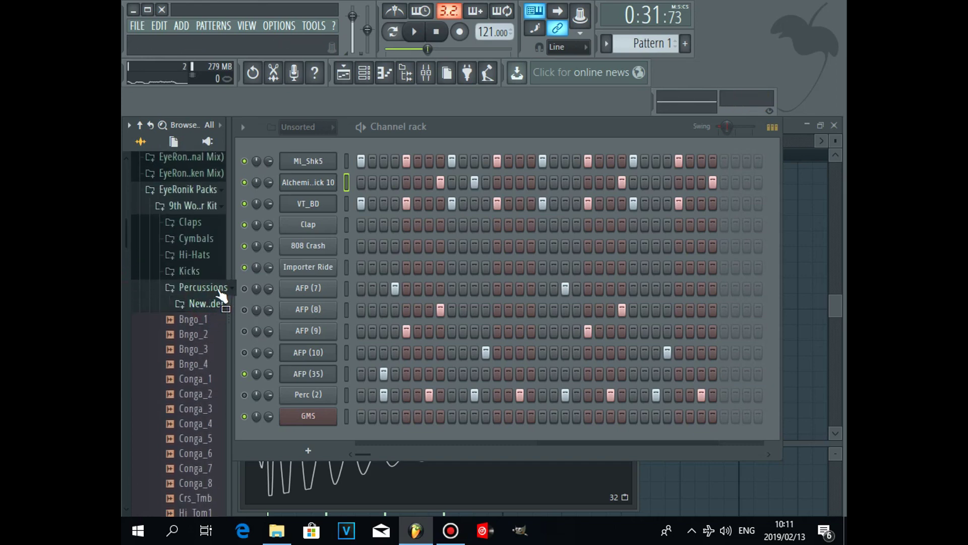
pyautogui.click(214, 207)
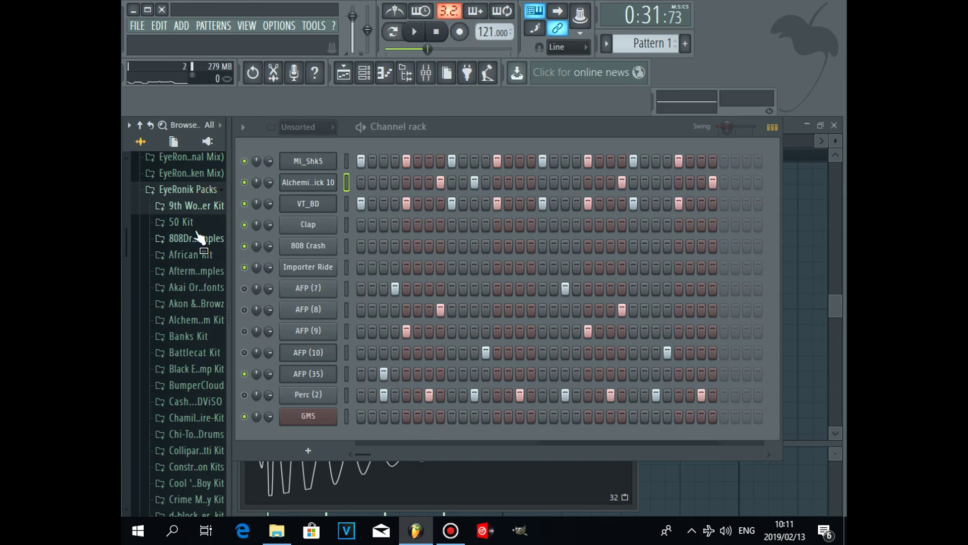
# Open the African Kit's AFP - 100 folder and audition its percussion samples
pyautogui.scroll(2, 191, 218)
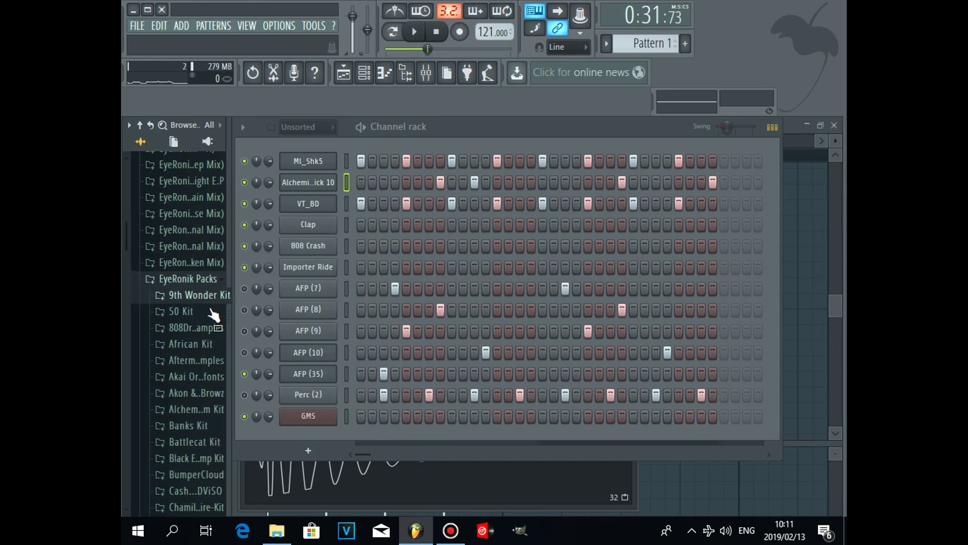
pyautogui.click(204, 351)
pyautogui.click(201, 360)
pyautogui.scroll(-4, 190, 451)
pyautogui.click(189, 429)
pyautogui.click(195, 445)
pyautogui.click(196, 472)
pyautogui.click(197, 487)
pyautogui.scroll(-2, 198, 492)
pyautogui.click(198, 486)
pyautogui.click(198, 474)
pyautogui.click(197, 446)
pyautogui.click(197, 387)
pyautogui.click(197, 364)
pyautogui.click(197, 353)
pyautogui.click(199, 338)
pyautogui.click(197, 323)
pyautogui.click(196, 309)
pyautogui.click(190, 296)
pyautogui.click(191, 278)
pyautogui.click(189, 264)
pyautogui.click(187, 249)
pyautogui.click(186, 234)
pyautogui.click(184, 312)
pyautogui.click(187, 366)
pyautogui.click(189, 472)
pyautogui.click(190, 513)
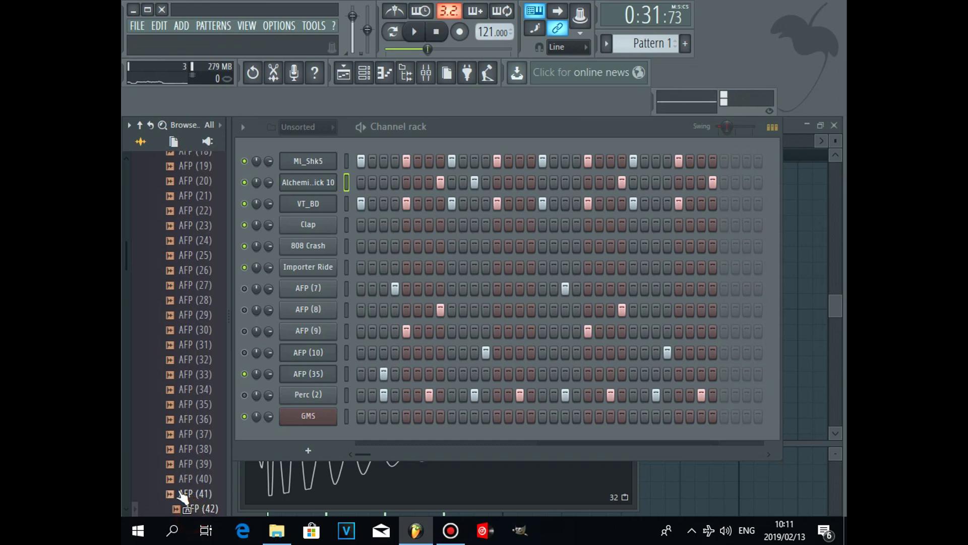
pyautogui.scroll(-4, 183, 484)
pyautogui.click(193, 436)
pyautogui.click(193, 420)
pyautogui.click(192, 389)
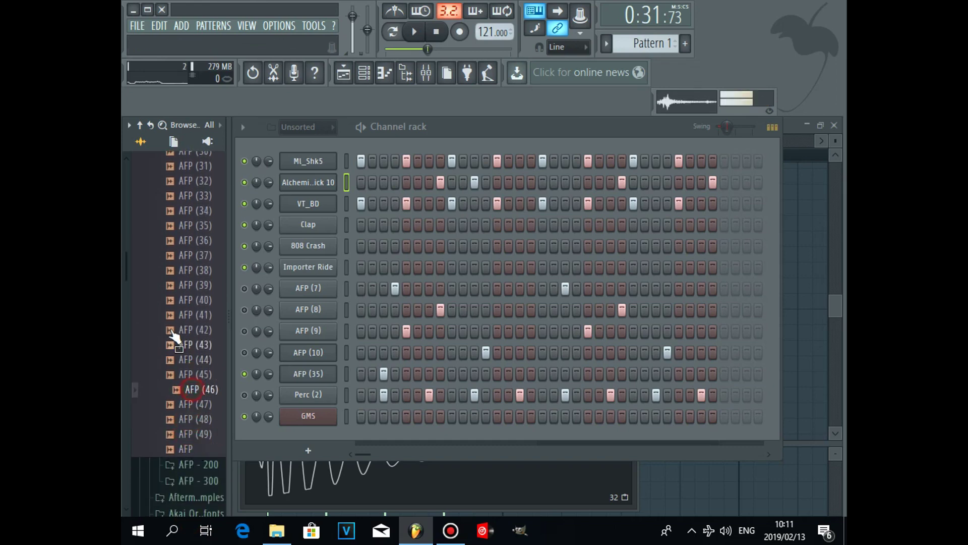
# Audition samples from the African Kit's AFP - 200 folder and add AFP2 (38) as a channel above VT_BD
pyautogui.moveTo(130, 294); pyautogui.dragTo(128, 231)
pyautogui.click(219, 252)
pyautogui.click(206, 265)
pyautogui.scroll(-6, 188, 419)
pyautogui.moveTo(194, 456); pyautogui.dragTo(201, 483)
pyautogui.scroll(-2, 199, 478)
pyautogui.click(196, 458)
pyautogui.click(197, 473)
pyautogui.click(195, 458)
pyautogui.click(197, 486)
pyautogui.moveTo(195, 458); pyautogui.dragTo(266, 194)
# Program AFP2 (38) on steps 8, 11, 24 and 27 and move the last Alchemist Kick 10 hit to step 27 during playback
pyautogui.press('space')
pyautogui.click(474, 204)
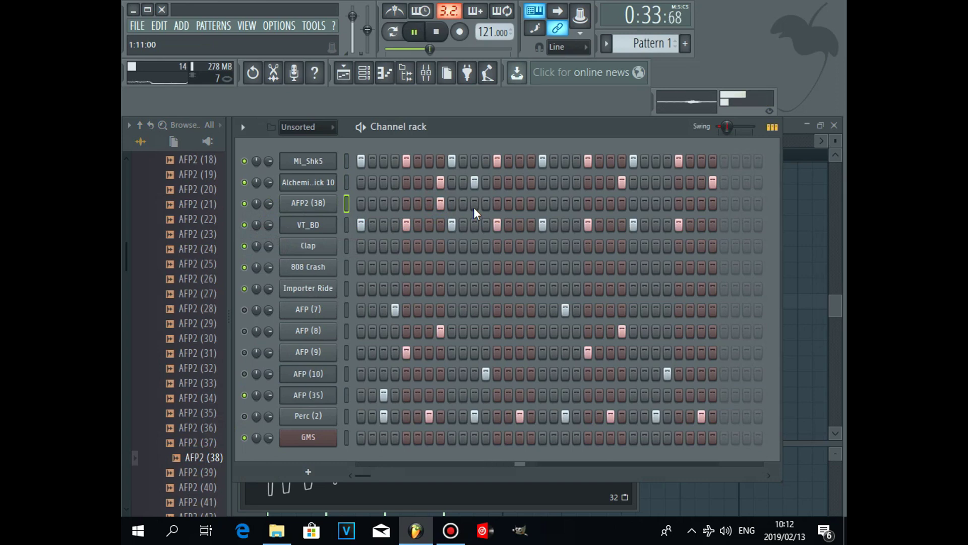
pyautogui.click(656, 204)
pyautogui.click(713, 183)
pyautogui.click(656, 182)
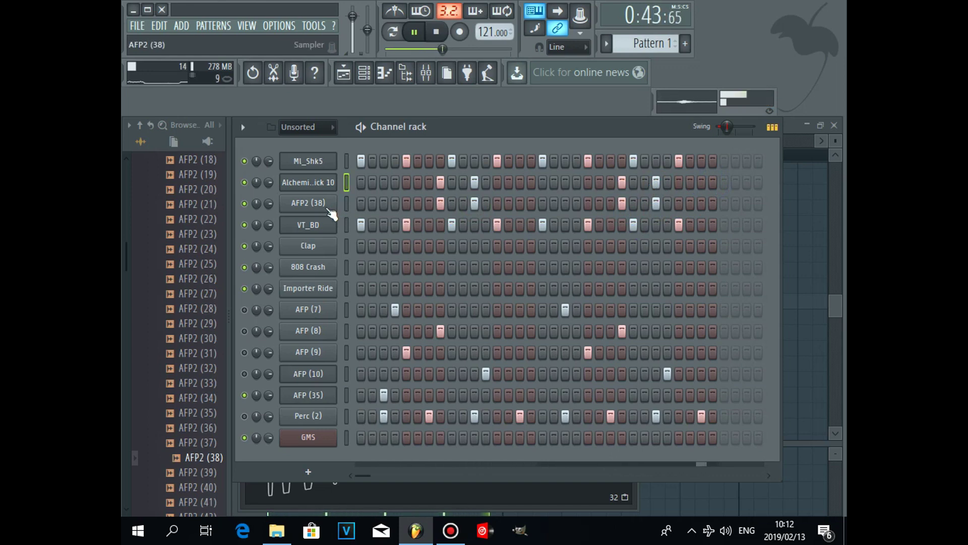
# Add a Harmless synth channel to the rack and reposition its plugin window
pyautogui.scroll(9, 129, 156)
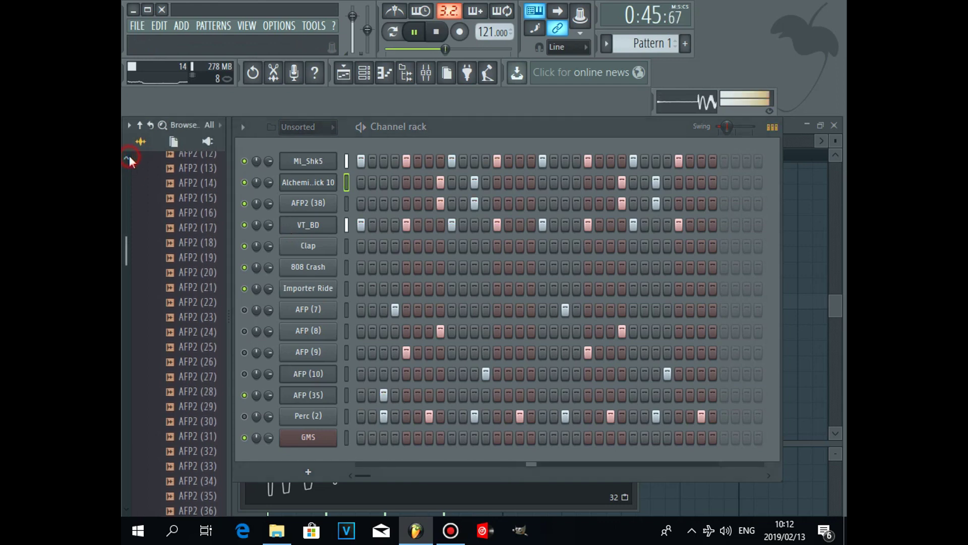
pyautogui.click(309, 471)
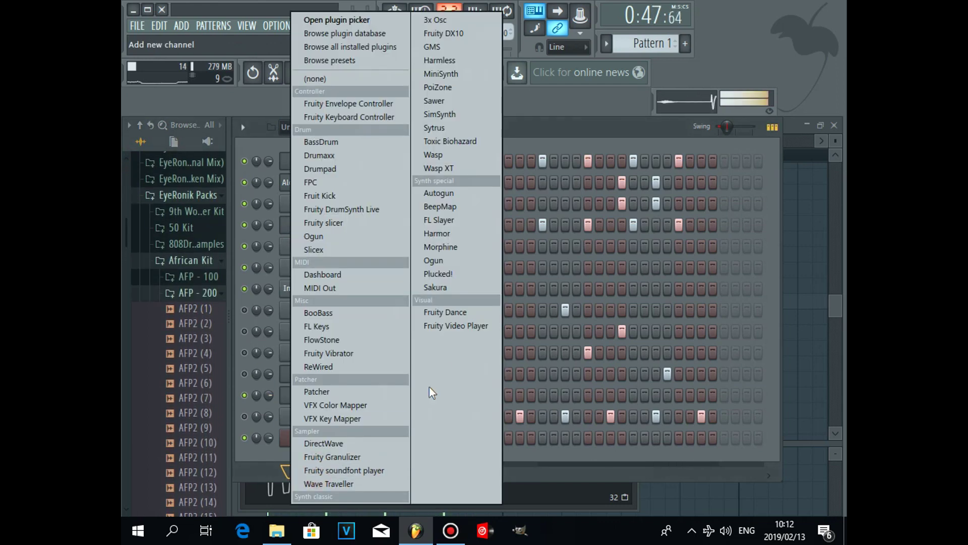
pyautogui.click(441, 60)
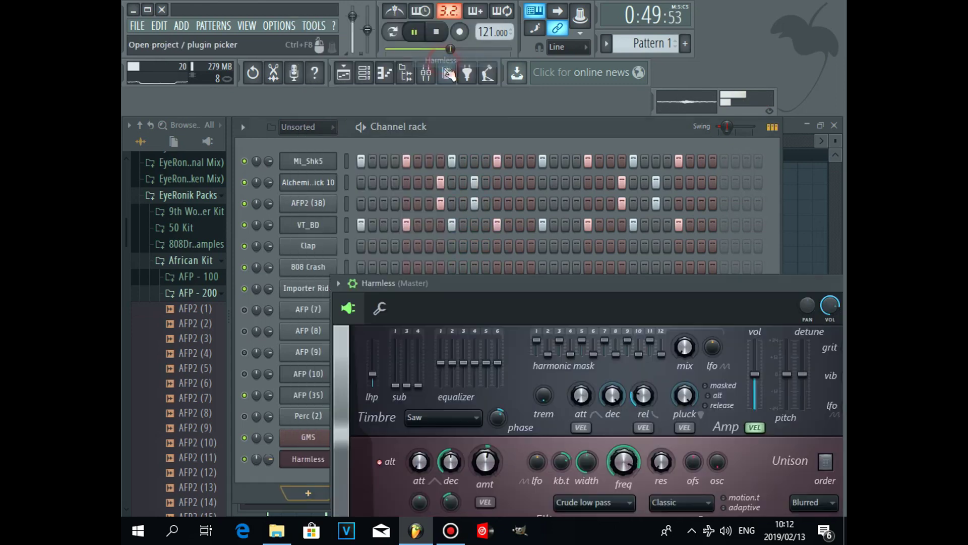
pyautogui.moveTo(579, 279); pyautogui.dragTo(493, 263)
pyautogui.moveTo(736, 263); pyautogui.dragTo(693, 261)
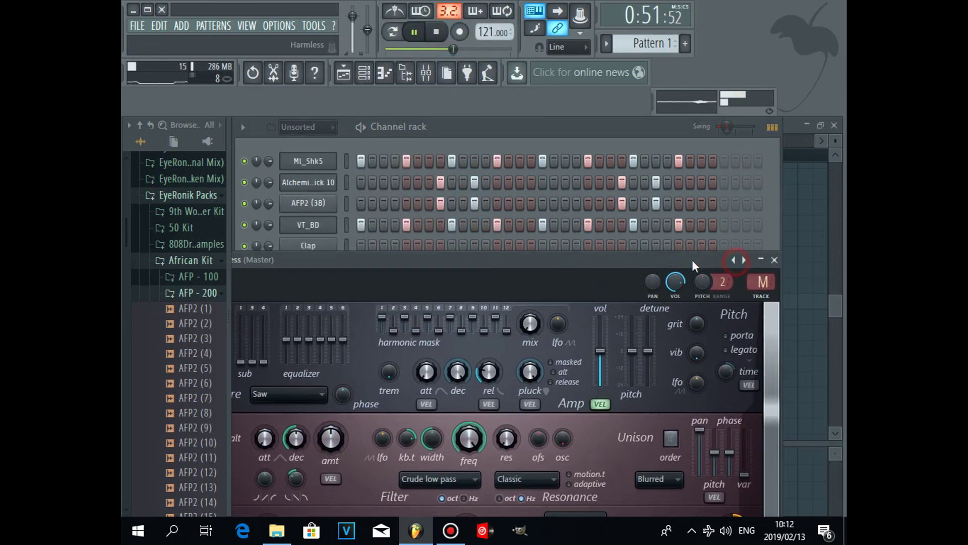
# Audition the PulsePad NUC and Nostromo GOL presets in the Harmless synth and load the Morphis FG preset
pyautogui.click(737, 260)
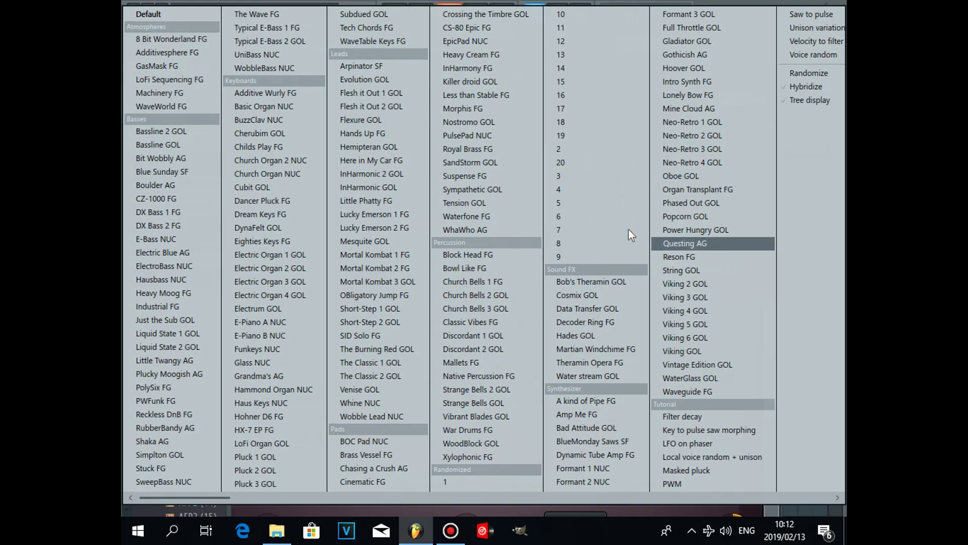
pyautogui.click(473, 138)
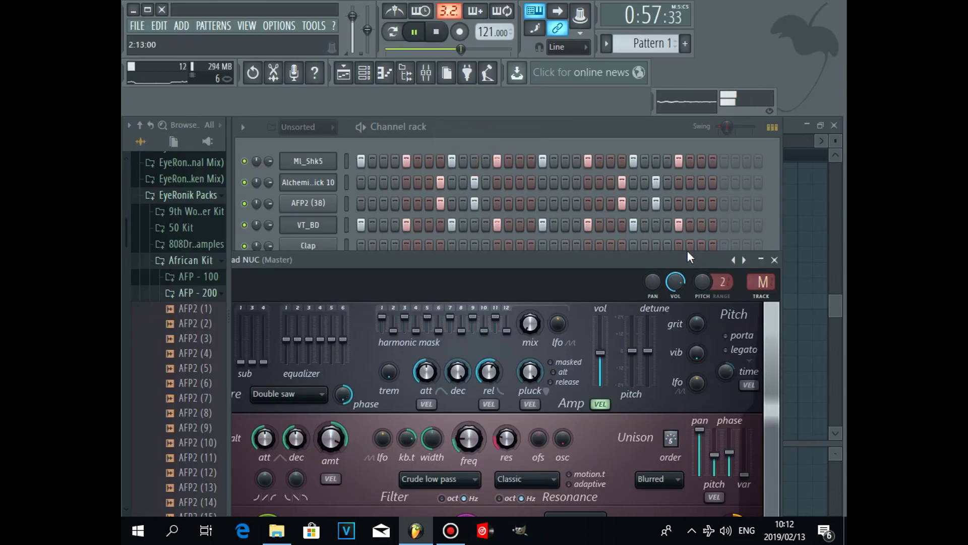
pyautogui.click(735, 260)
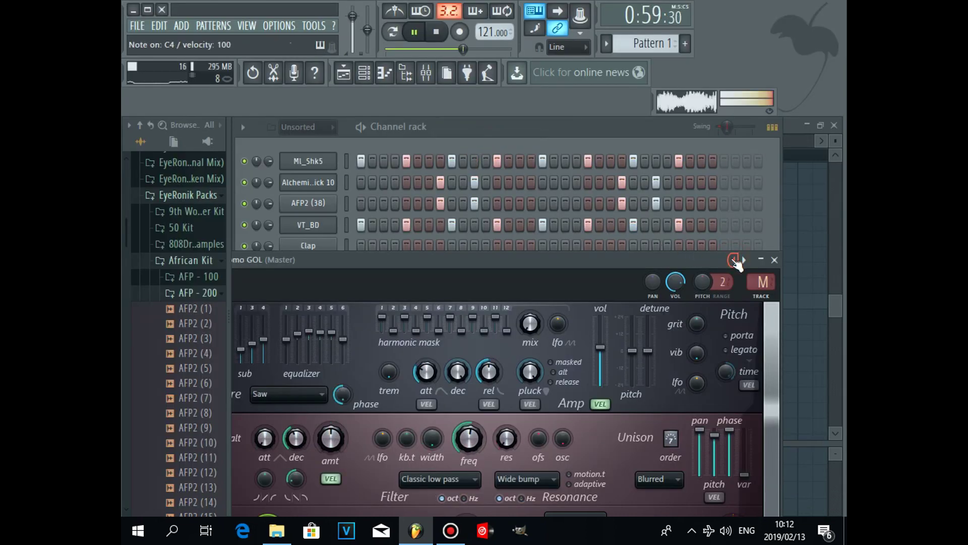
pyautogui.click(732, 260)
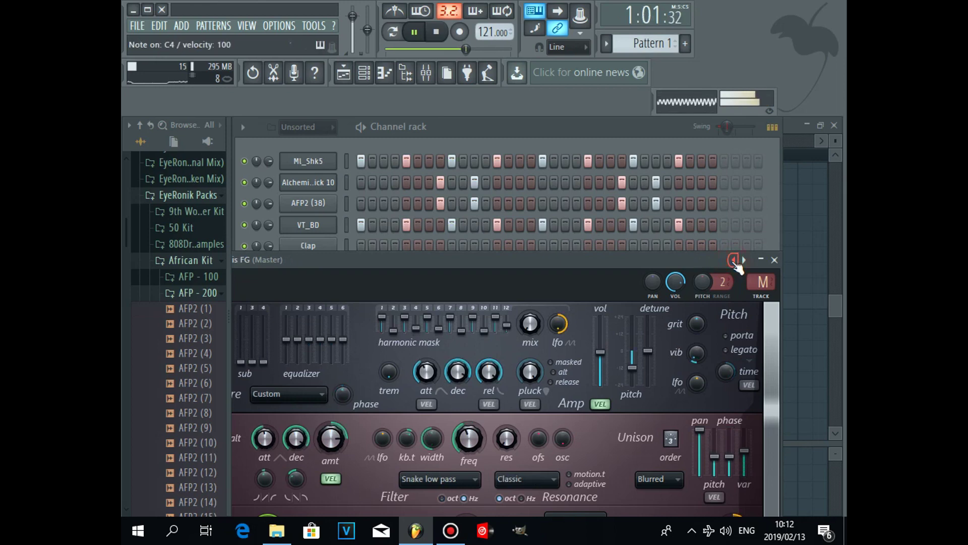
# Reposition the Morphis FG plugin window over the channel rack and collapse it to its title bar
pyautogui.moveTo(639, 259); pyautogui.dragTo(664, 256)
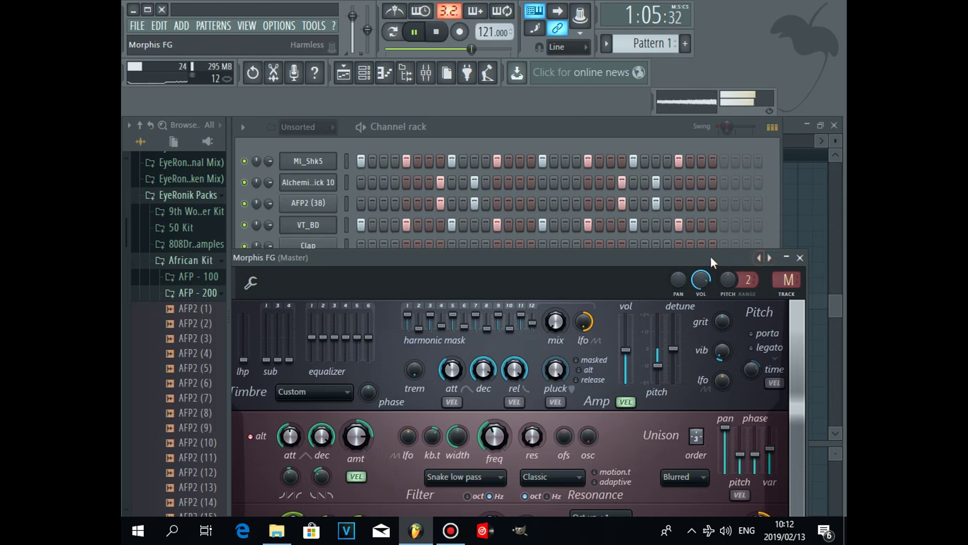
pyautogui.moveTo(583, 258); pyautogui.dragTo(638, 234)
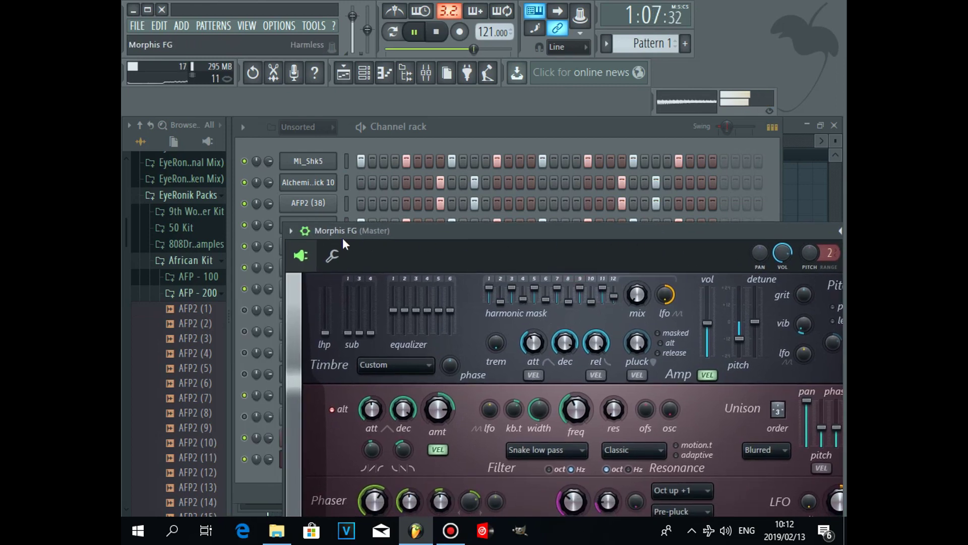
pyautogui.moveTo(512, 240); pyautogui.dragTo(465, 255)
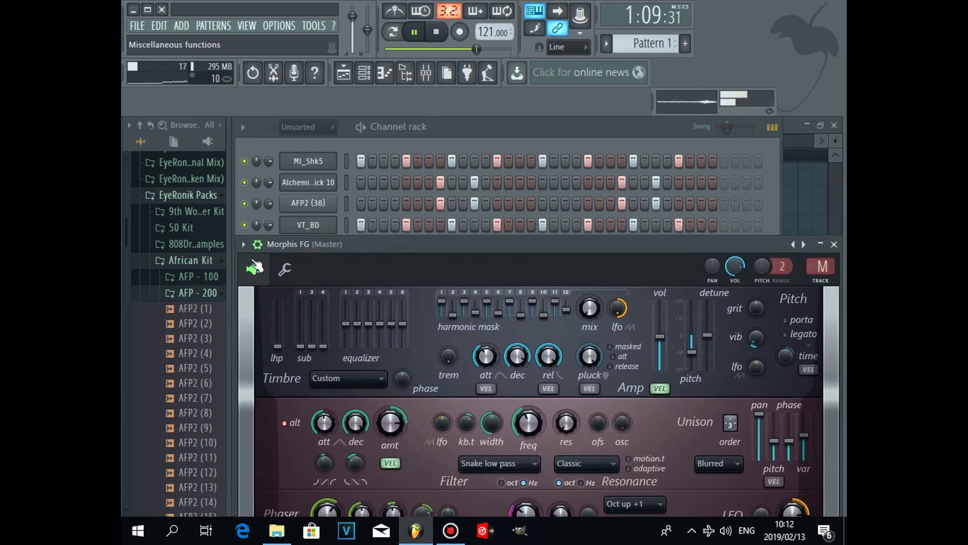
pyautogui.click(243, 244)
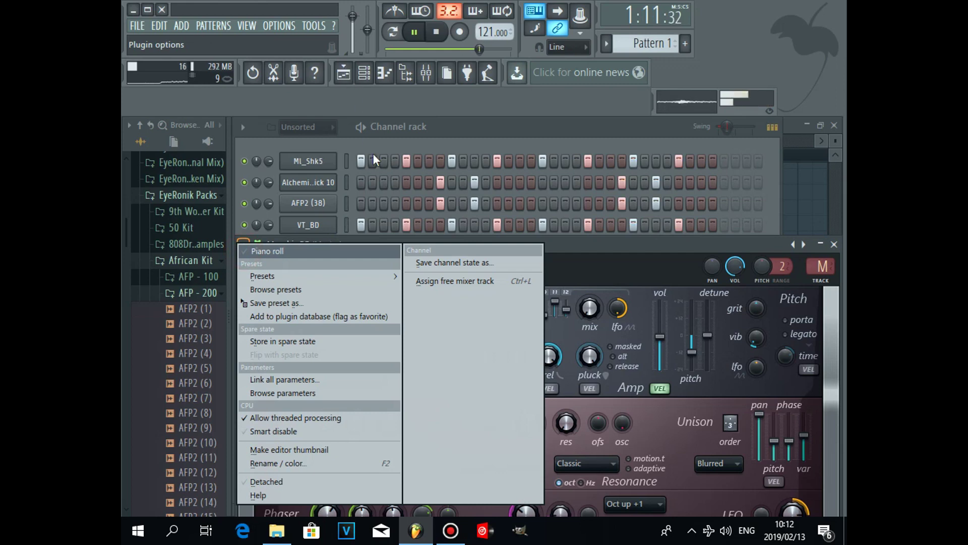
pyautogui.click(617, 246)
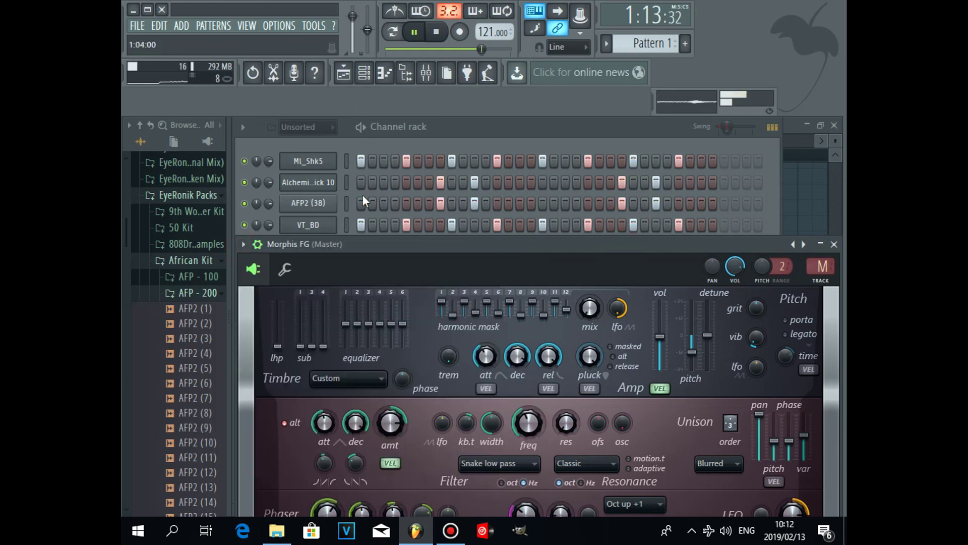
pyautogui.click(818, 244)
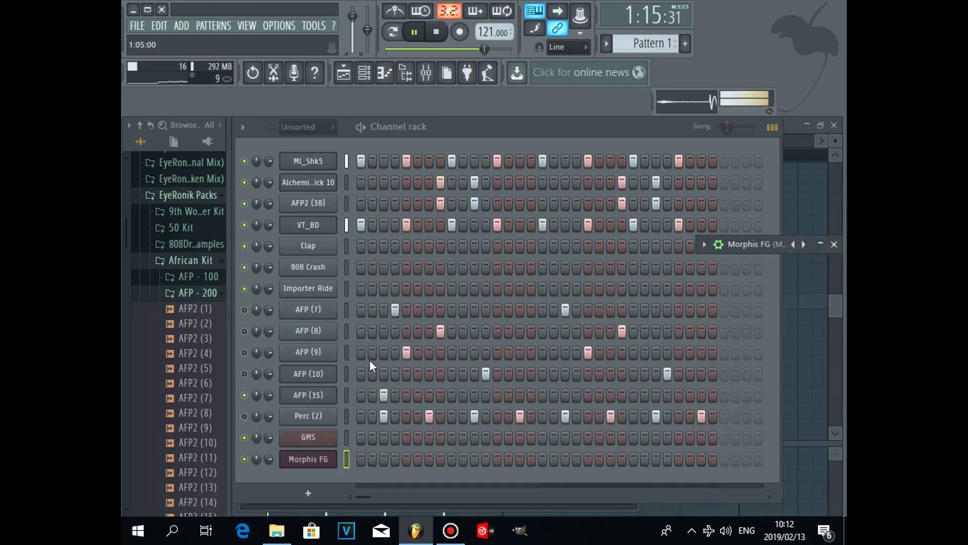
# Stop playback and collapse the AFP - 200 folder in the sample browser
pyautogui.press('space')
pyautogui.click(308, 493)
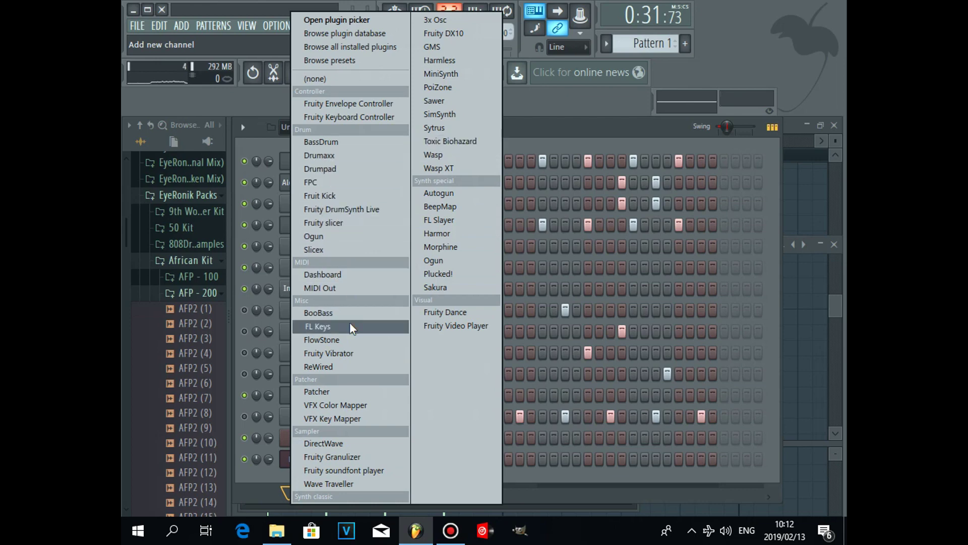
pyautogui.click(219, 292)
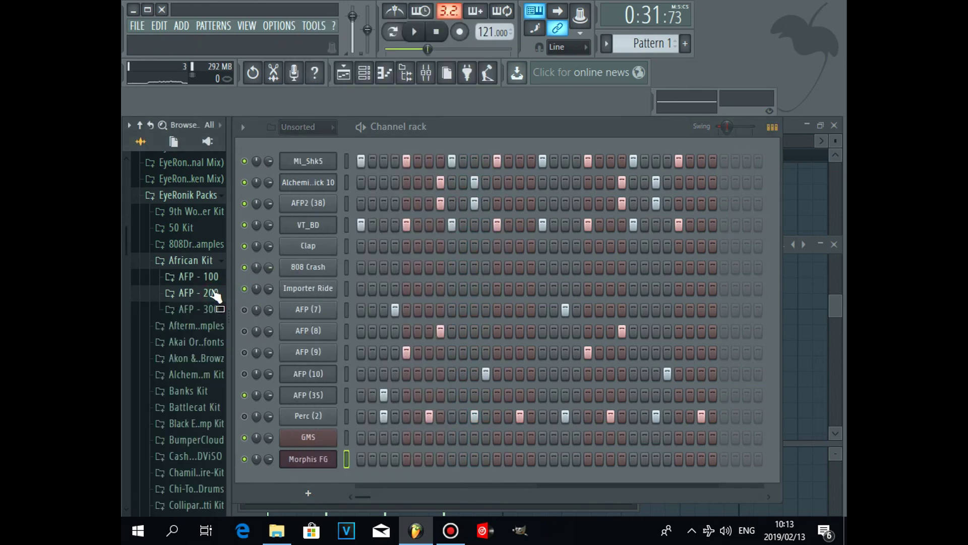
# View the Importer Ride channel's sample settings, collapse its window and place an Importer Ride hit on step 3 of Pattern 1
pyautogui.click(315, 291)
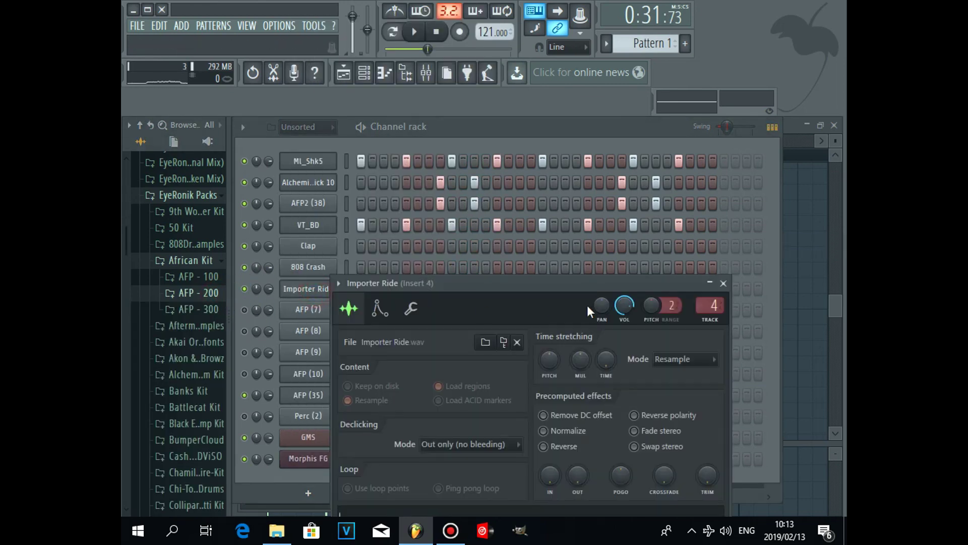
pyautogui.click(710, 284)
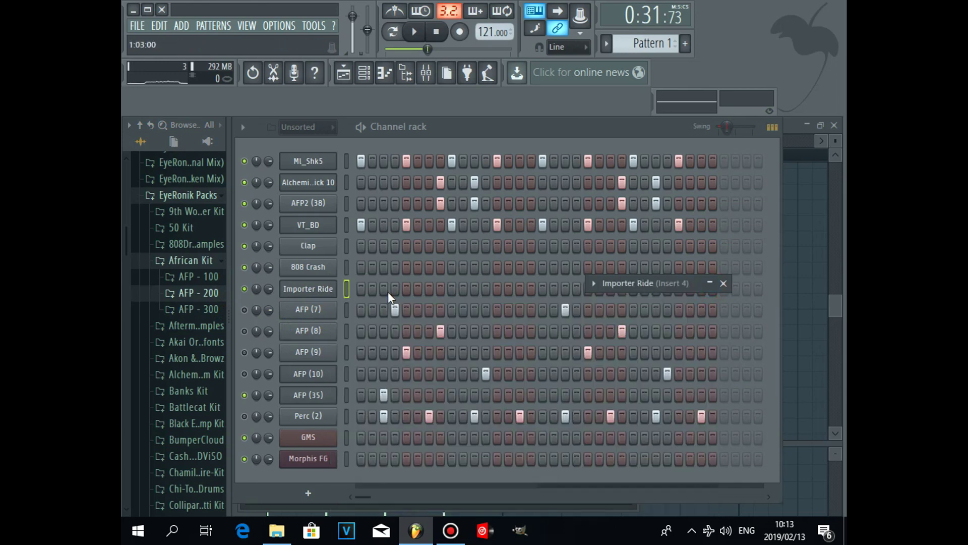
pyautogui.click(385, 290)
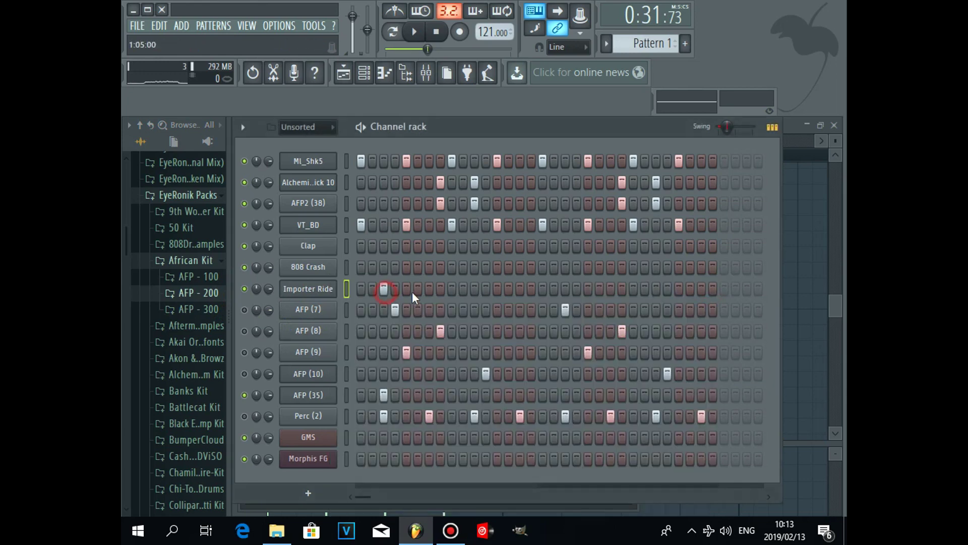
# Create a new pattern named Im[porter and program Importer Ride on steps 3, 7, 11 and 15
pyautogui.click(685, 43)
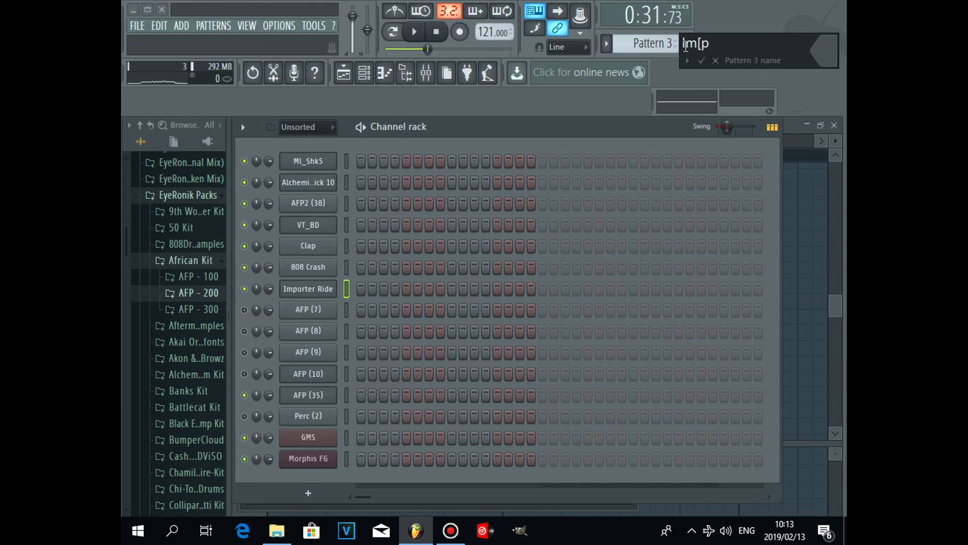
pyautogui.press('Return')
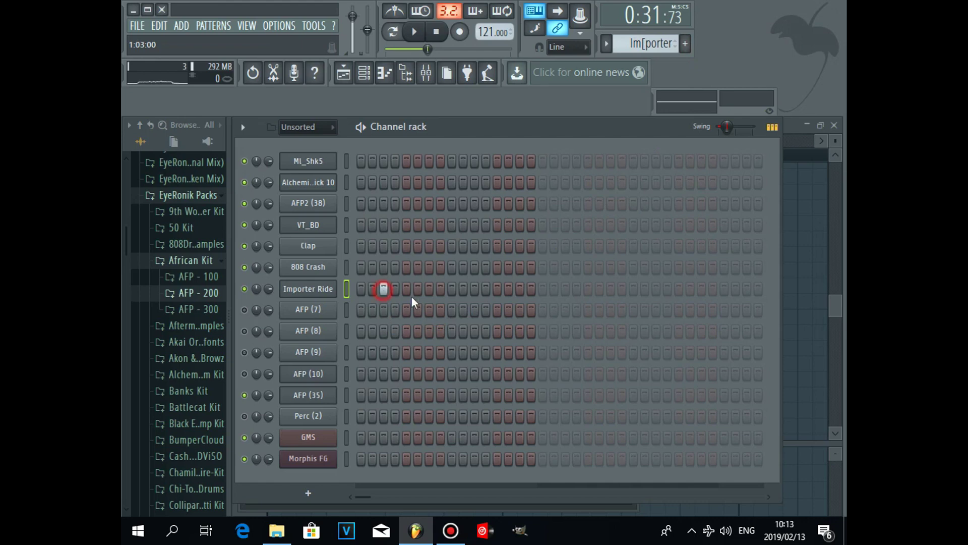
pyautogui.click(476, 291)
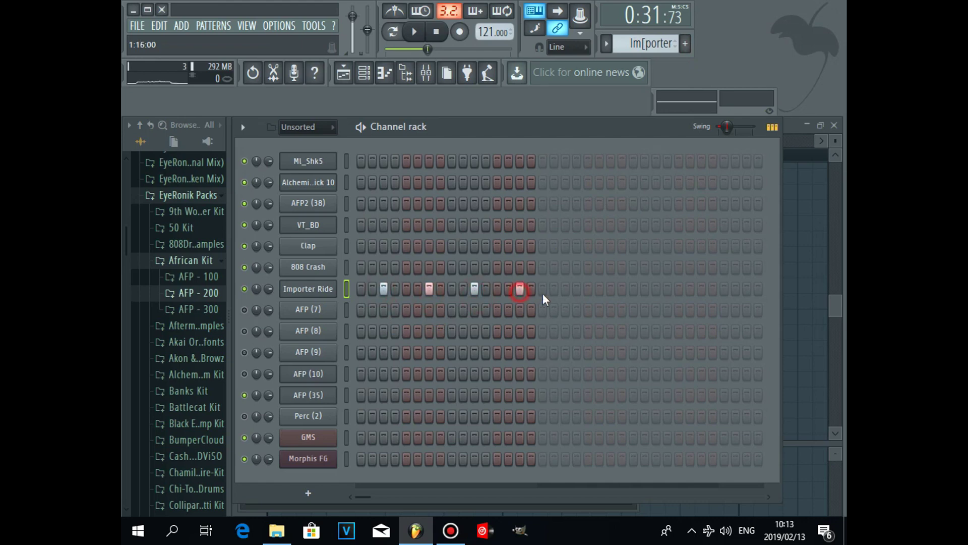
# Check the playlist arrangement and the Importer Ride notes in the piano roll, and return to the channel rack
pyautogui.click(353, 77)
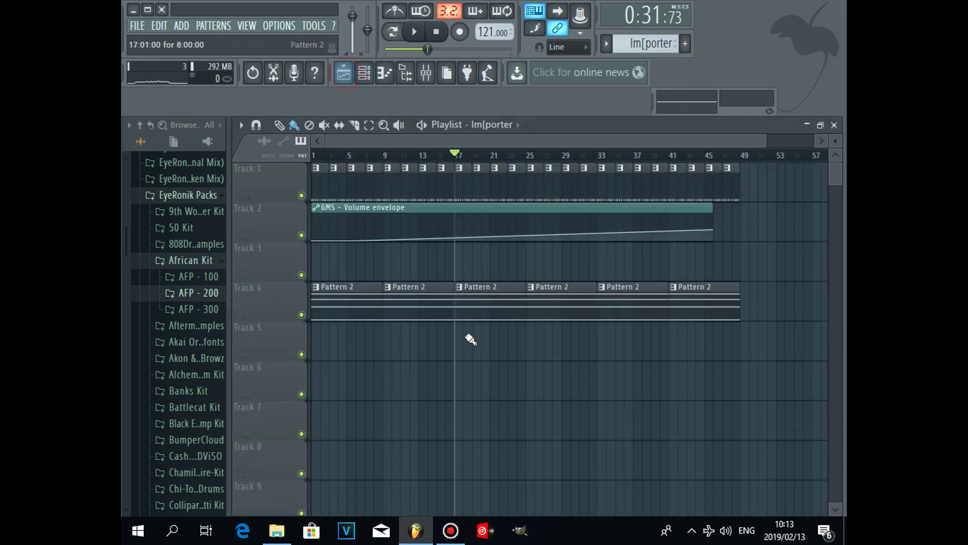
pyautogui.moveTo(464, 315); pyautogui.dragTo(731, 304)
pyautogui.doubleClick(571, 304)
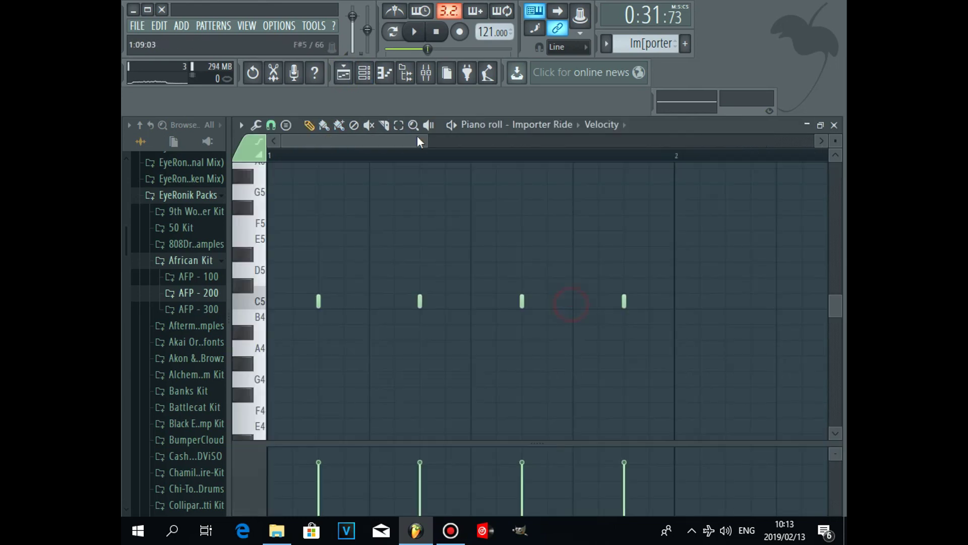
pyautogui.click(364, 73)
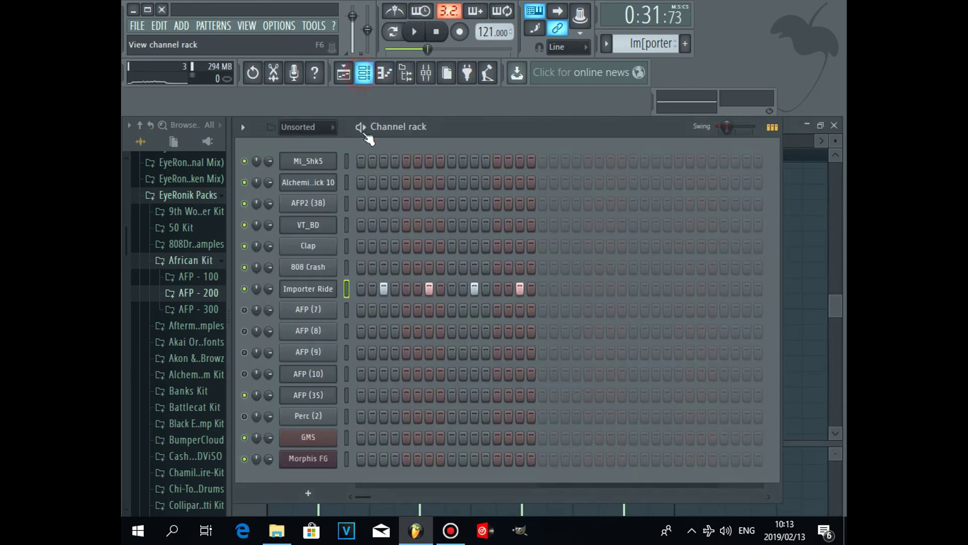
# Route the Importer Ride channel to a free mixer track and lower that track's fader to 70% (-7.1 dB)
pyautogui.click(318, 287)
pyautogui.click(597, 282)
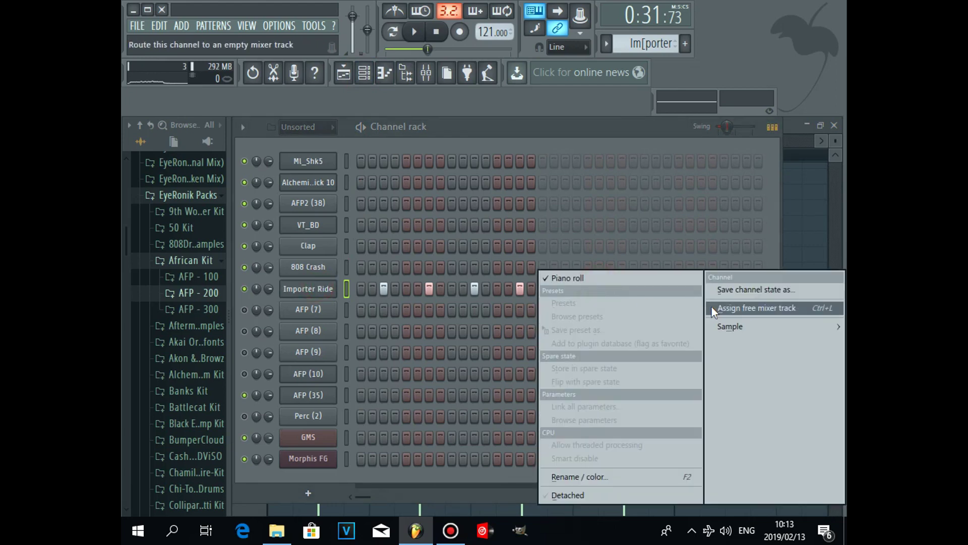
pyautogui.click(731, 308)
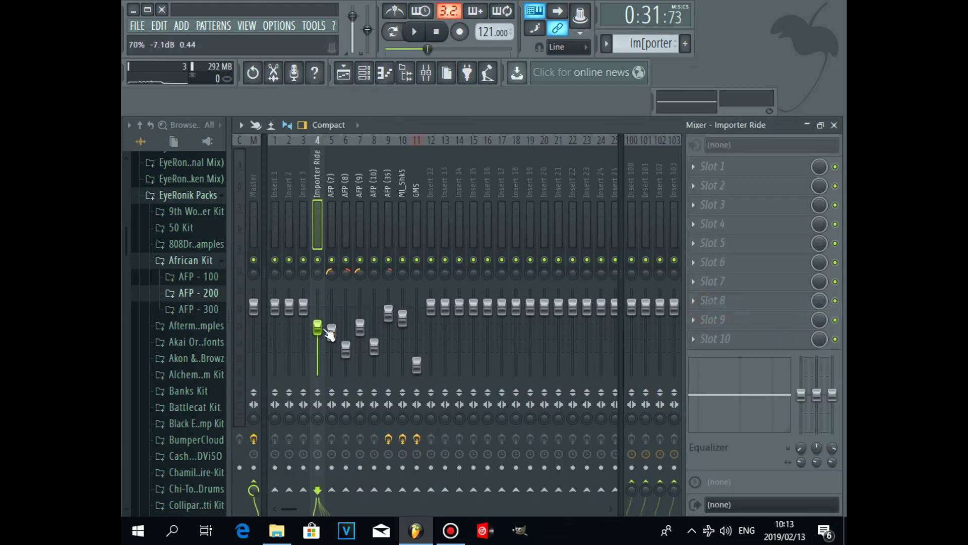
pyautogui.press('space')
# Browse the samples in the aqqq project folder and audition Hi Hats & Crashes (26)
pyautogui.moveTo(123, 249); pyautogui.dragTo(133, 199)
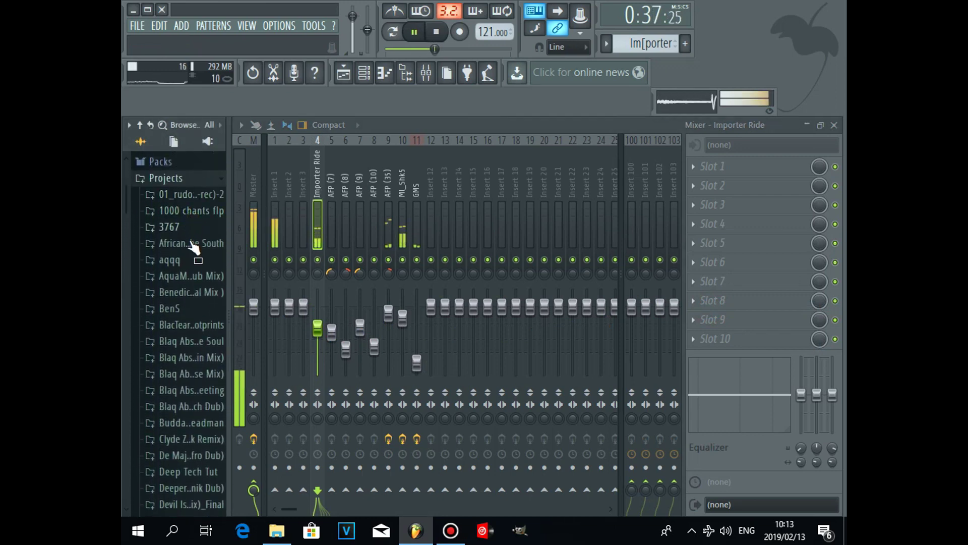
pyautogui.click(190, 266)
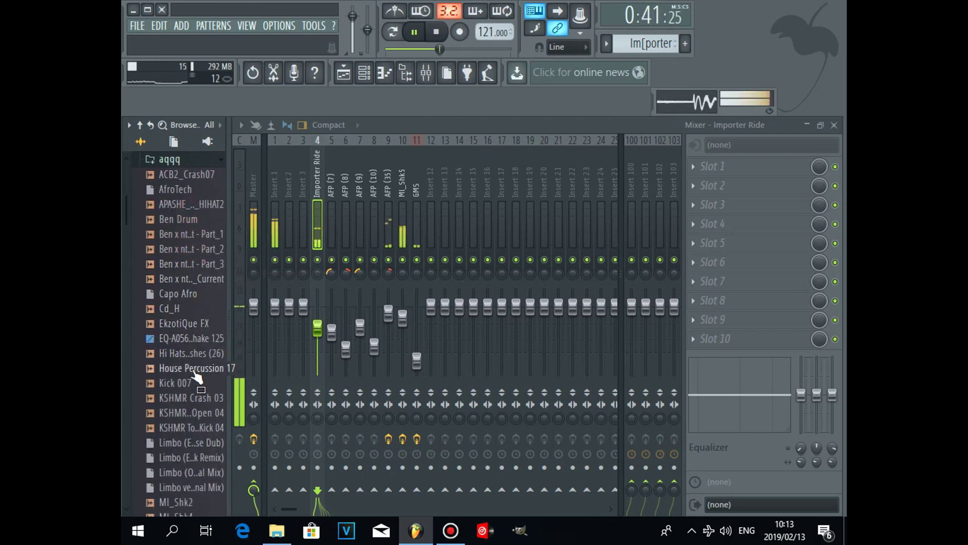
pyautogui.click(192, 353)
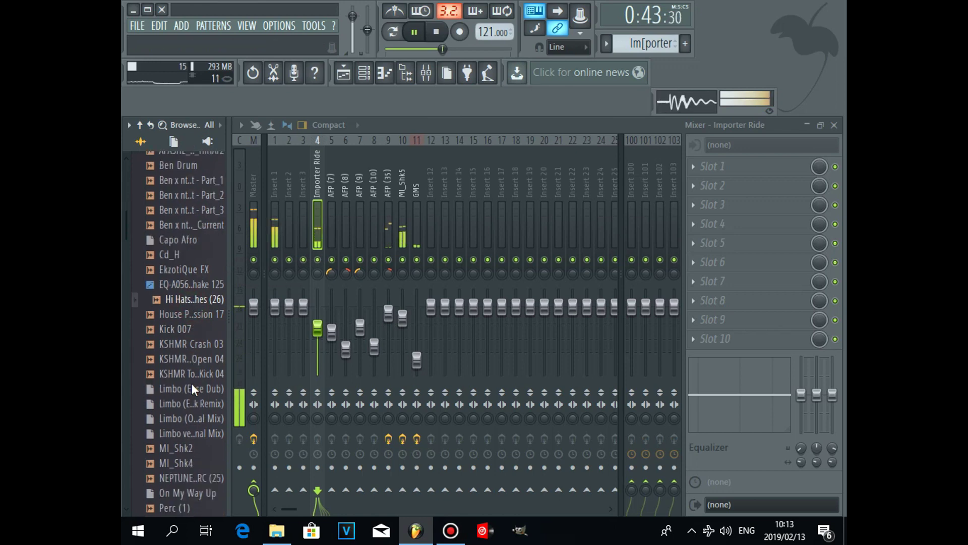
pyautogui.scroll(-5, 191, 382)
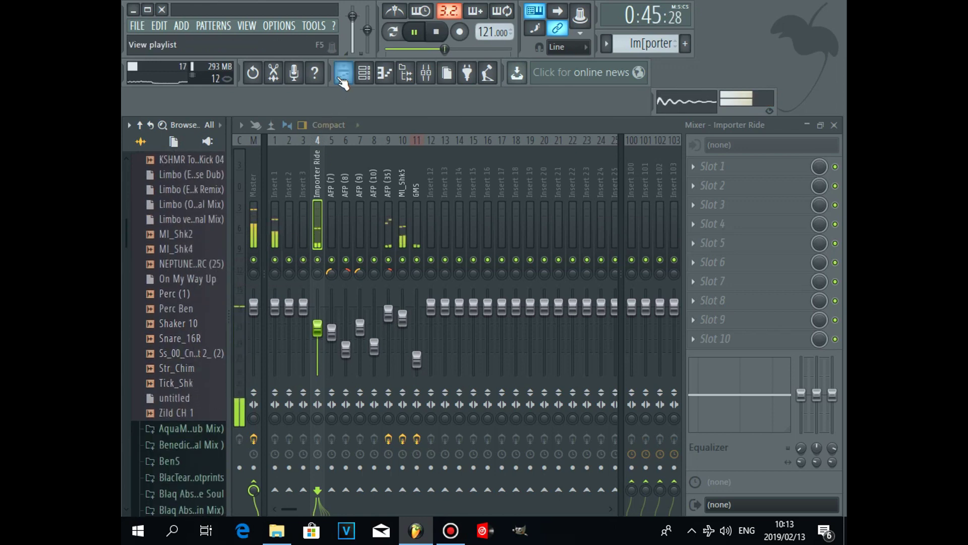
# Place the Shaker 10 sample on Track 6 of the playlist at bar 25
pyautogui.click(342, 81)
pyautogui.click(182, 325)
pyautogui.moveTo(189, 330); pyautogui.dragTo(527, 335)
pyautogui.press('space')
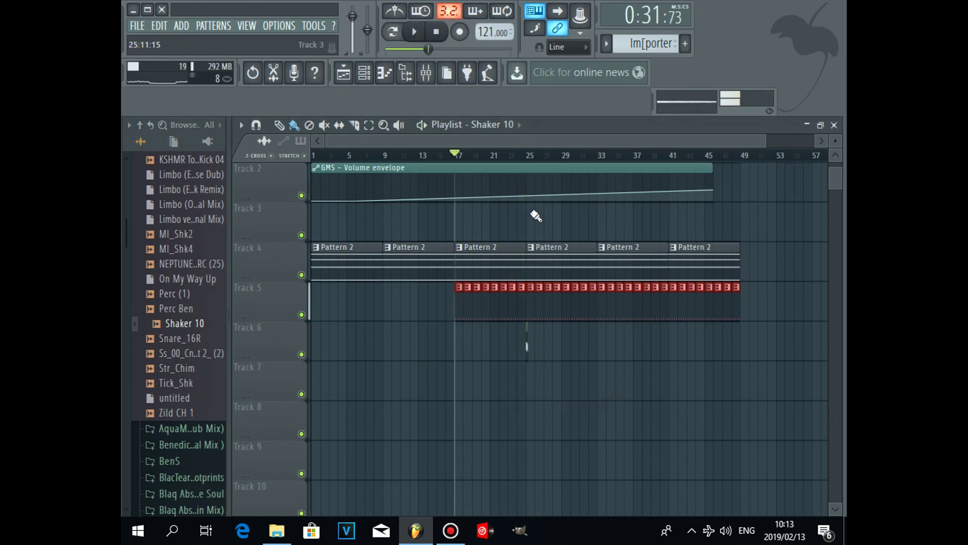
# Repeat the Shaker 10 clip along Track 6 from bar 25 and remove the copies beyond the start of bar 45
pyautogui.scroll(5, 534, 157)
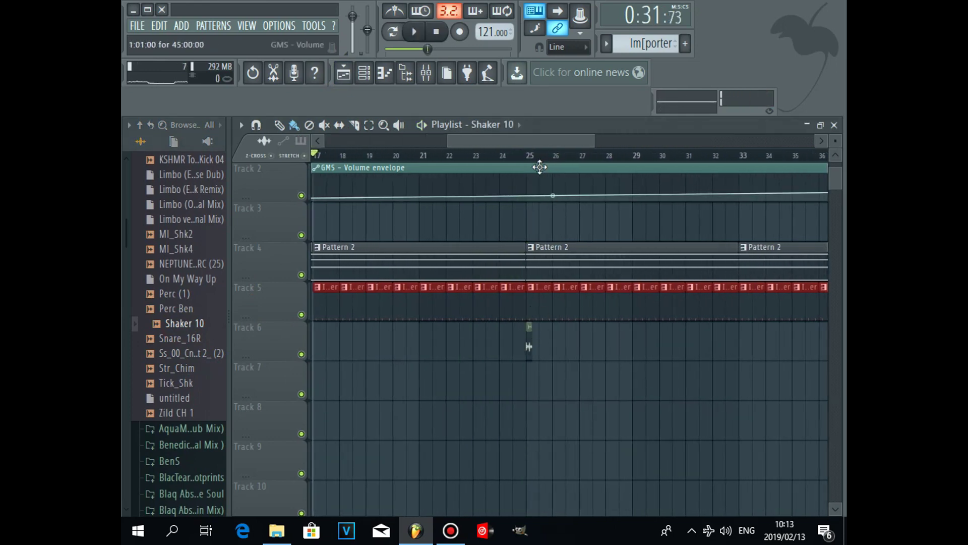
pyautogui.scroll(3, 540, 167)
pyautogui.click(518, 345)
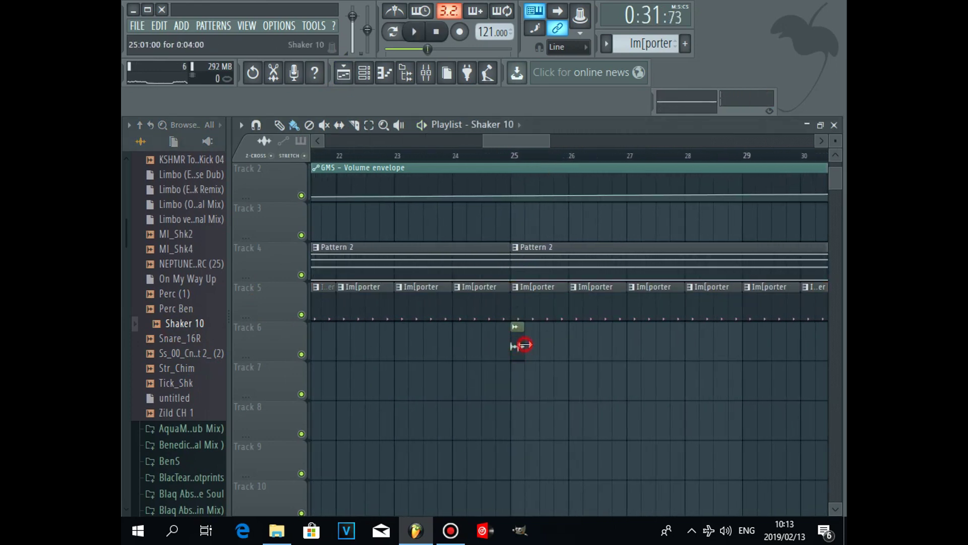
pyautogui.moveTo(532, 347); pyautogui.dragTo(762, 346)
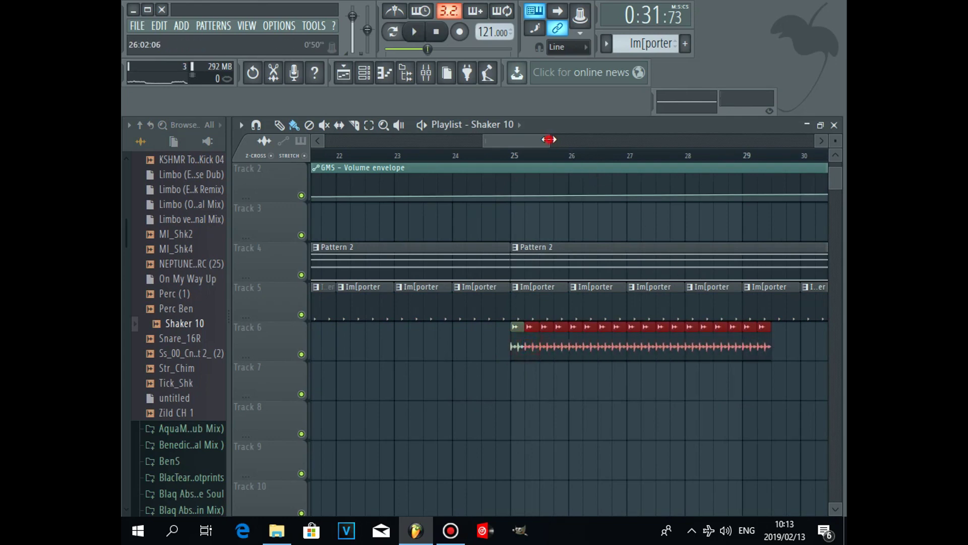
pyautogui.moveTo(549, 140); pyautogui.dragTo(564, 140)
pyautogui.moveTo(701, 346); pyautogui.dragTo(812, 355)
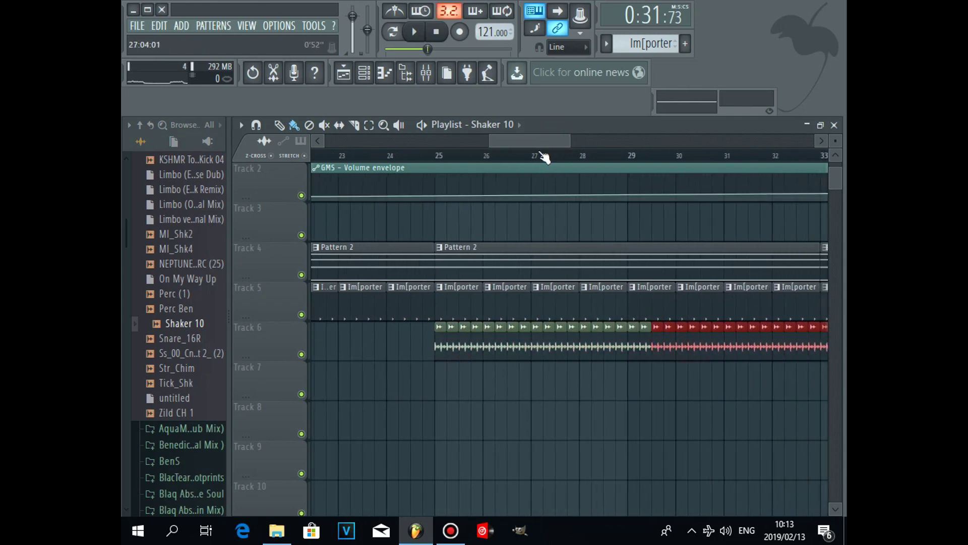
pyautogui.moveTo(543, 143); pyautogui.dragTo(582, 143)
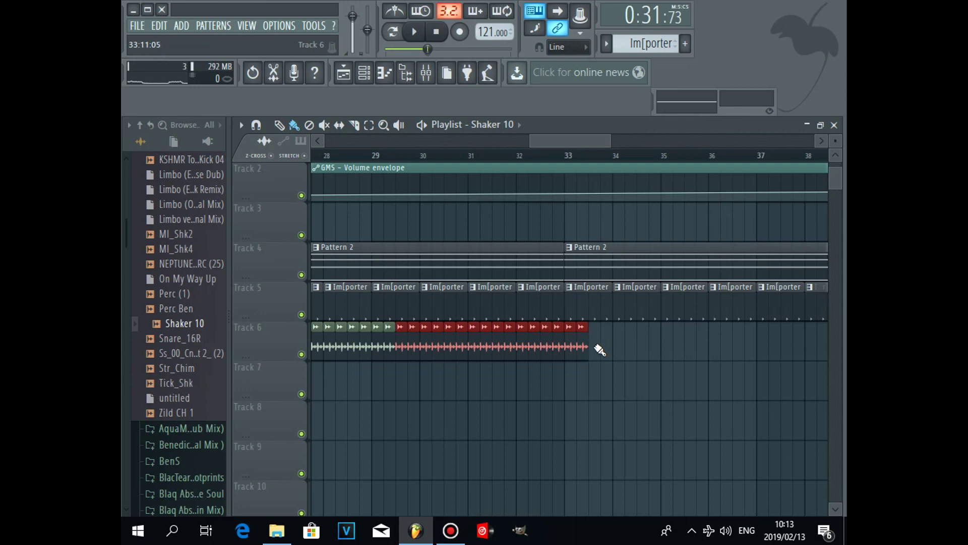
pyautogui.moveTo(600, 350); pyautogui.dragTo(811, 355)
pyautogui.moveTo(564, 141); pyautogui.dragTo(625, 141)
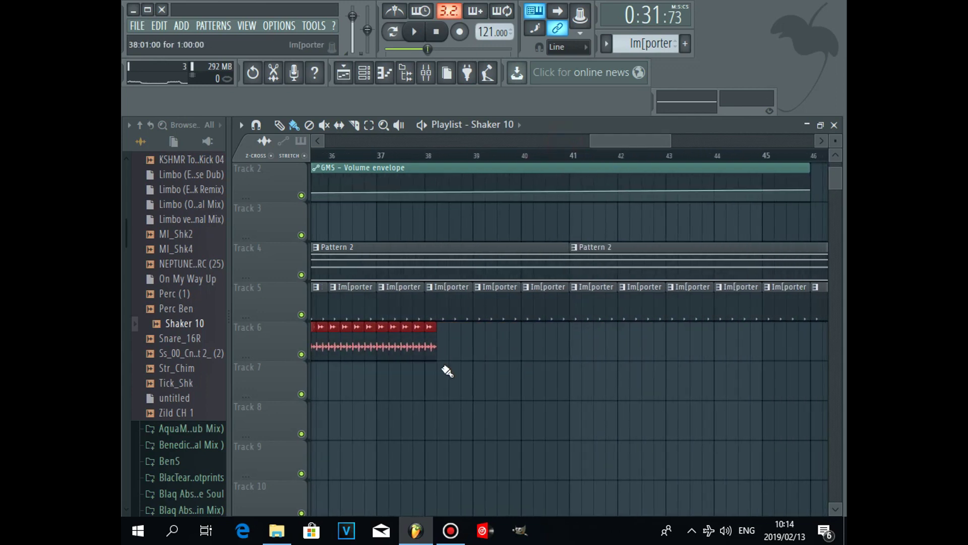
pyautogui.moveTo(447, 349); pyautogui.dragTo(782, 346)
pyautogui.moveTo(668, 143); pyautogui.dragTo(729, 152)
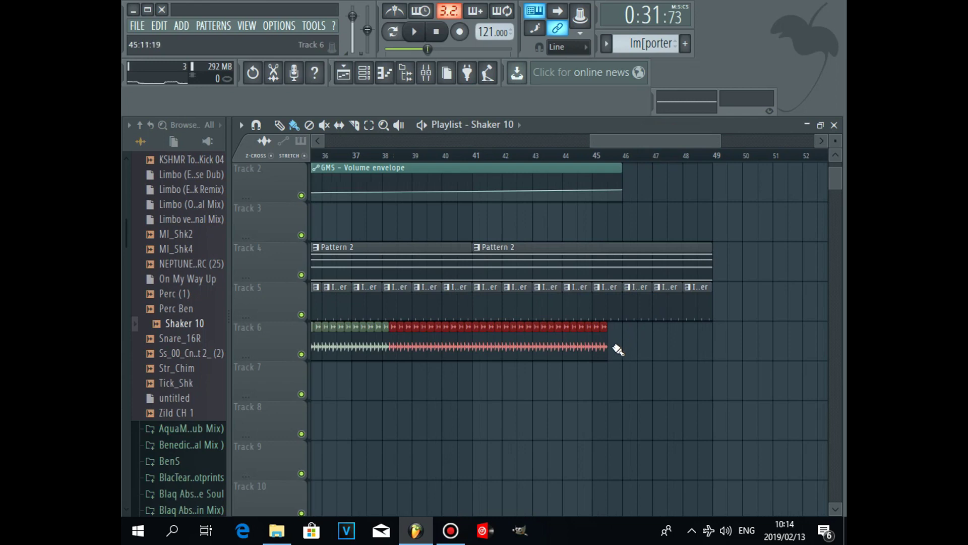
pyautogui.click(616, 346)
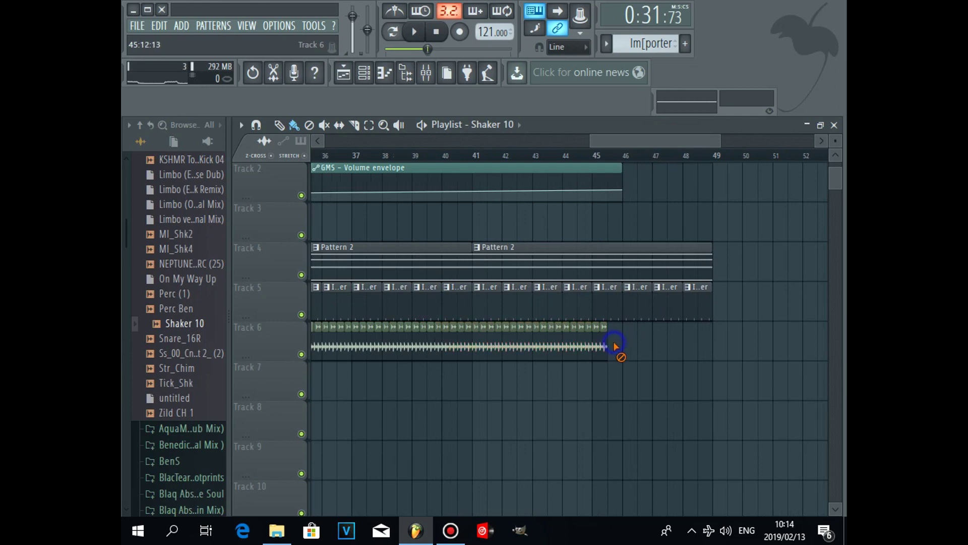
# Audition the Ss_00_CnKit 2_ (2) and KSHMR Hi Hats Open 04 samples in the aqqq folder
pyautogui.click(191, 353)
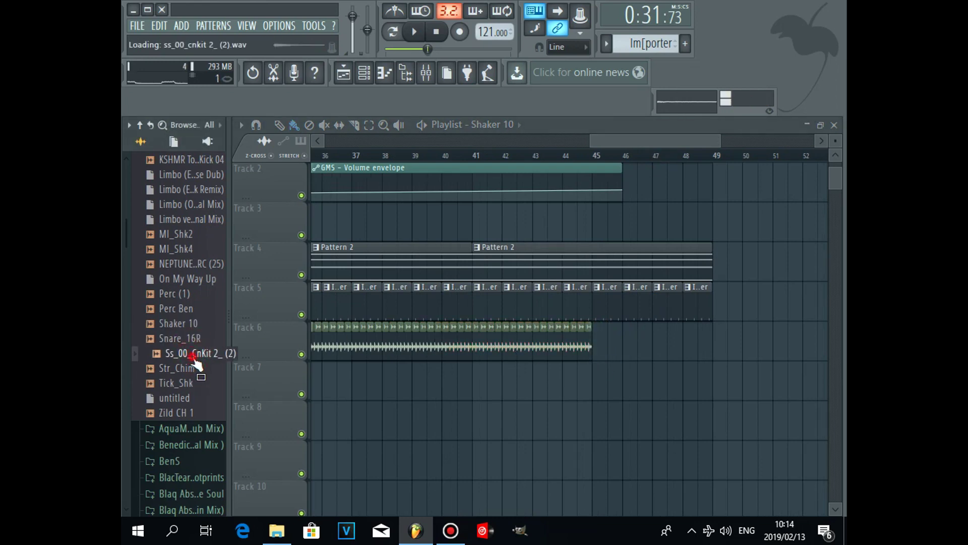
pyautogui.scroll(6, 149, 213)
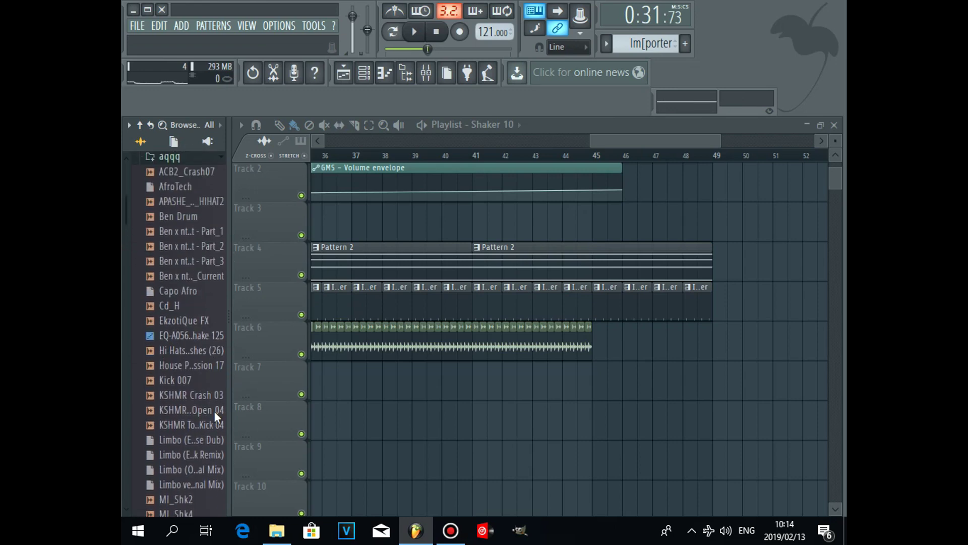
pyautogui.scroll(1, 214, 411)
pyautogui.click(210, 455)
pyautogui.click(209, 471)
pyautogui.click(205, 462)
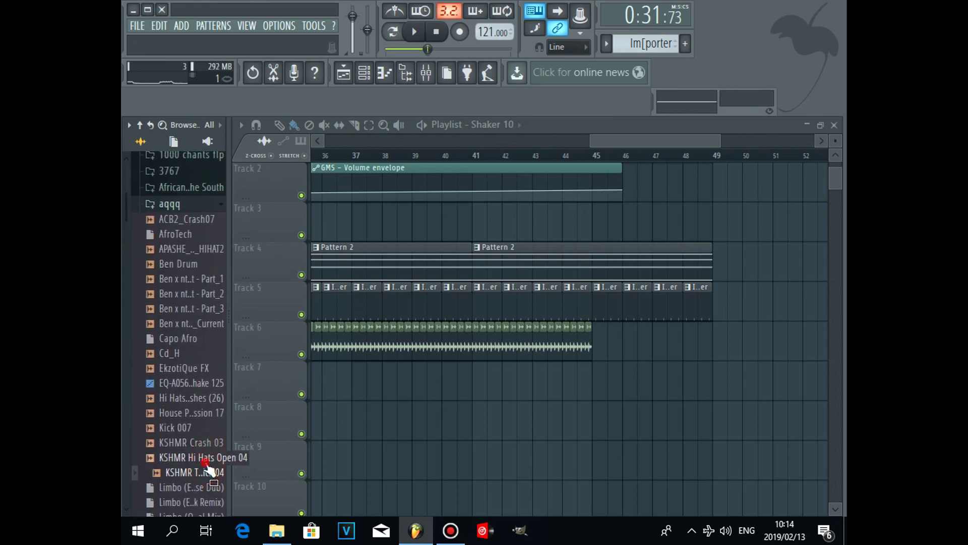
# Show the Unsorted channels and add the Hi Hats & Crashes (26) sample as a new channel above Importer Ride
pyautogui.click(364, 73)
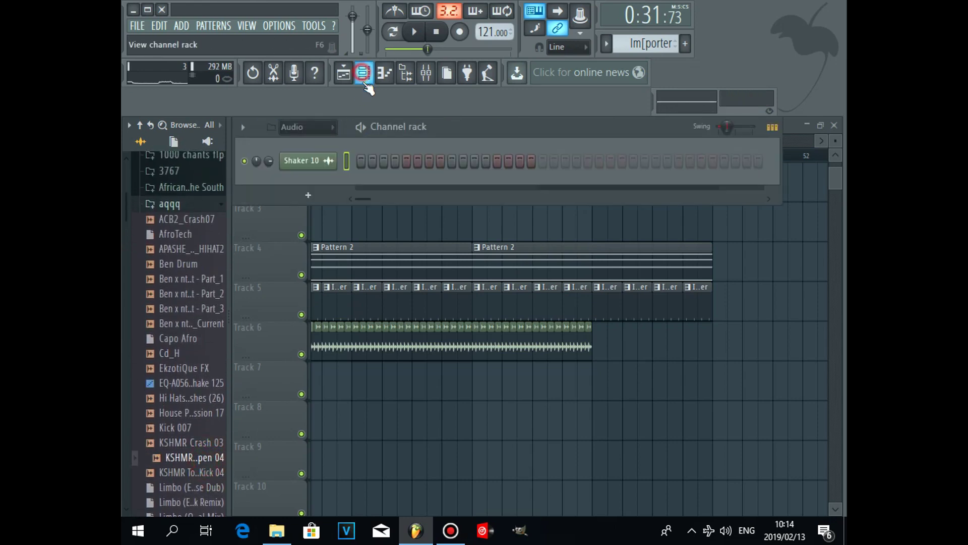
pyautogui.click(333, 127)
pyautogui.doubleClick(401, 309)
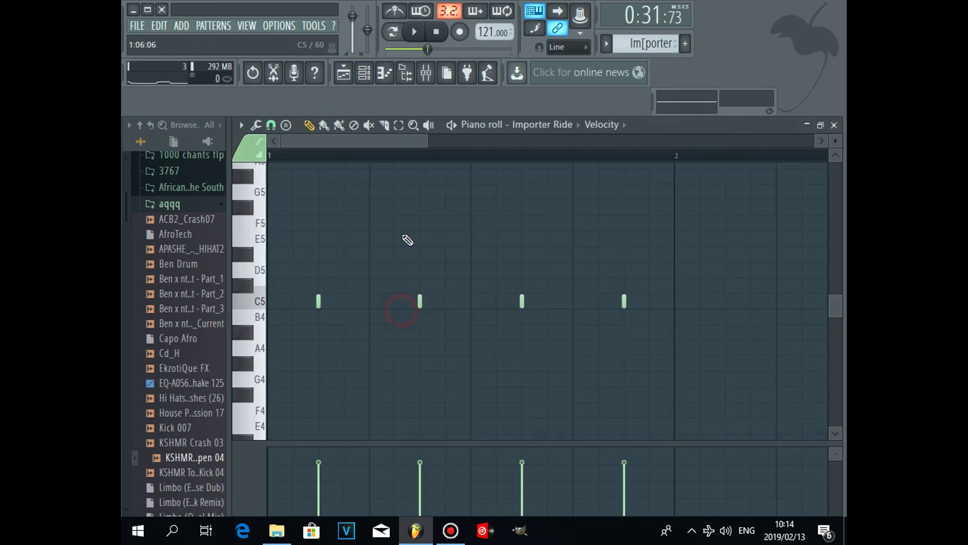
pyautogui.click(364, 74)
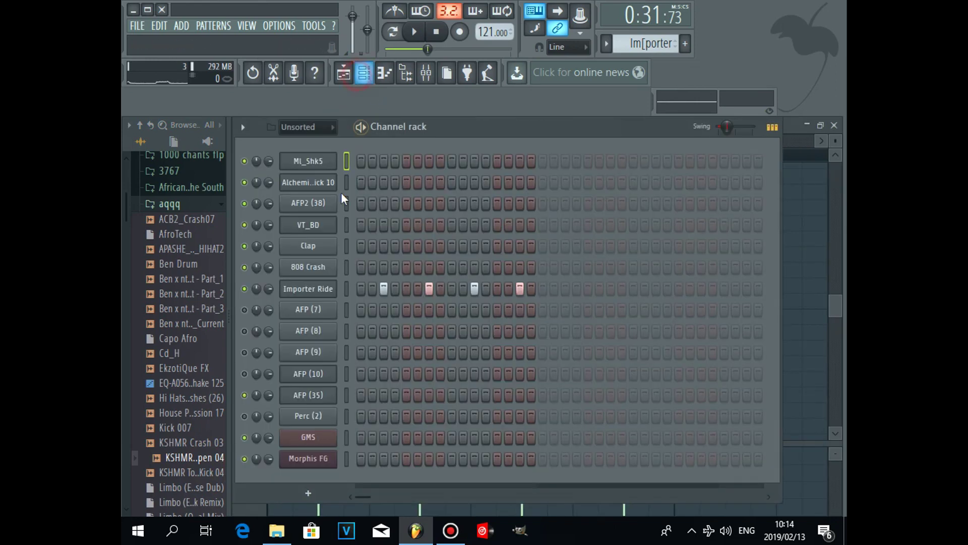
pyautogui.click(187, 356)
pyautogui.click(187, 400)
pyautogui.click(189, 408)
pyautogui.moveTo(187, 398); pyautogui.dragTo(301, 292)
# Copy the Importer Ride channel's note pattern and paste it into the Hi Hats & Crashes (26) channel
pyautogui.rightClick(335, 306)
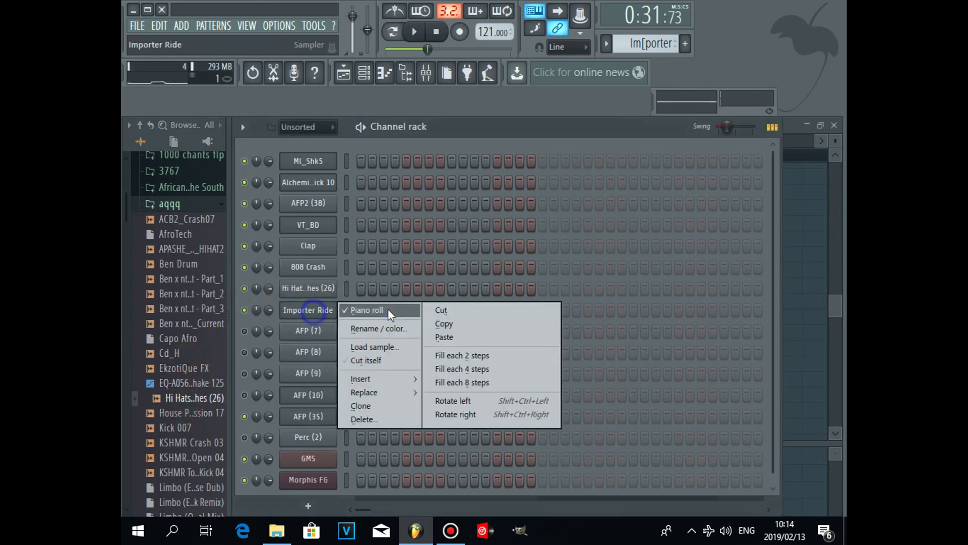
pyautogui.click(455, 319)
pyautogui.rightClick(313, 285)
pyautogui.click(455, 313)
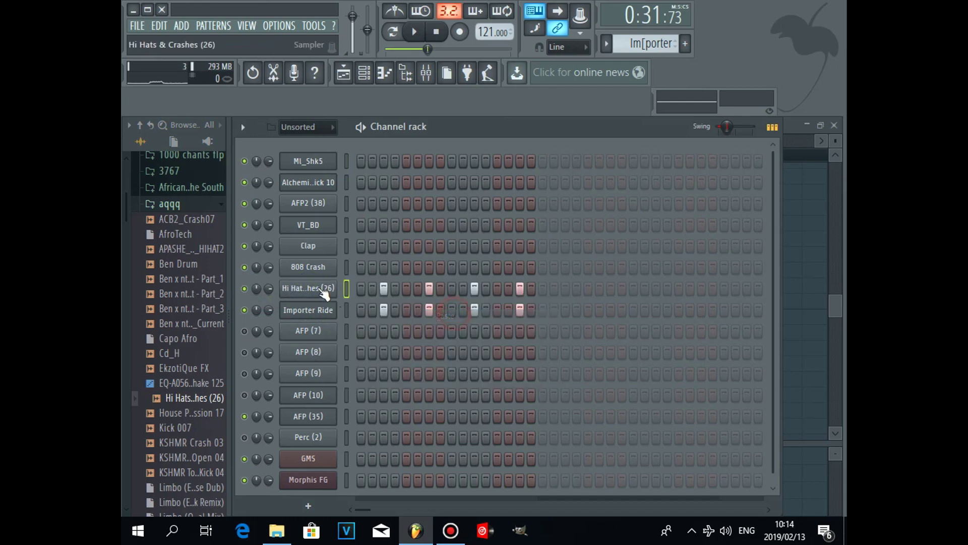
# Add a slight fade-in to the Hi Hats & Crashes (26) sample and route its channel to a free mixer track
pyautogui.click(308, 286)
pyautogui.moveTo(559, 329); pyautogui.dragTo(552, 219)
pyautogui.moveTo(581, 398); pyautogui.dragTo(582, 392)
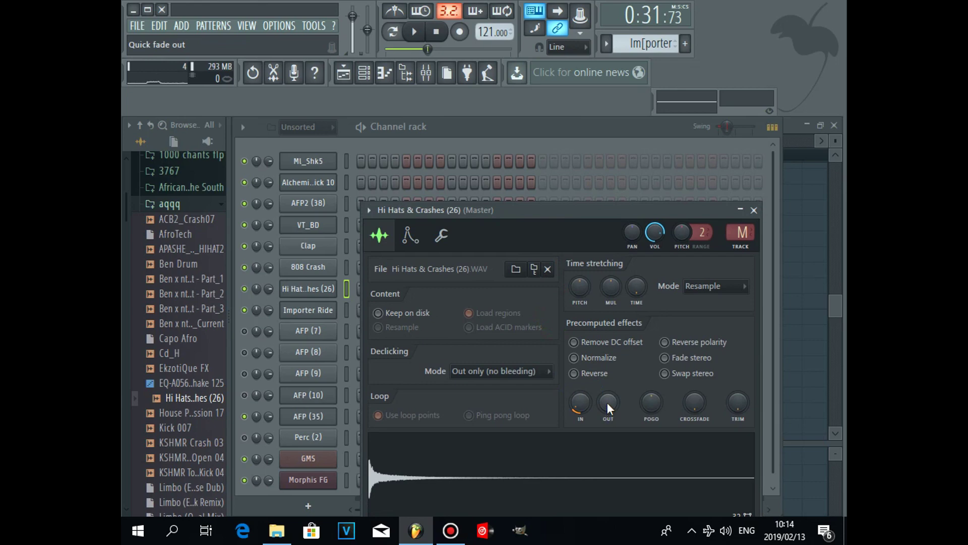
pyautogui.click(368, 213)
pyautogui.click(585, 257)
# Load Fruity Reeverb 2 in the first effect slot of the Hi Hats & Crashes (26) mixer track and reduce its mix level
pyautogui.click(696, 166)
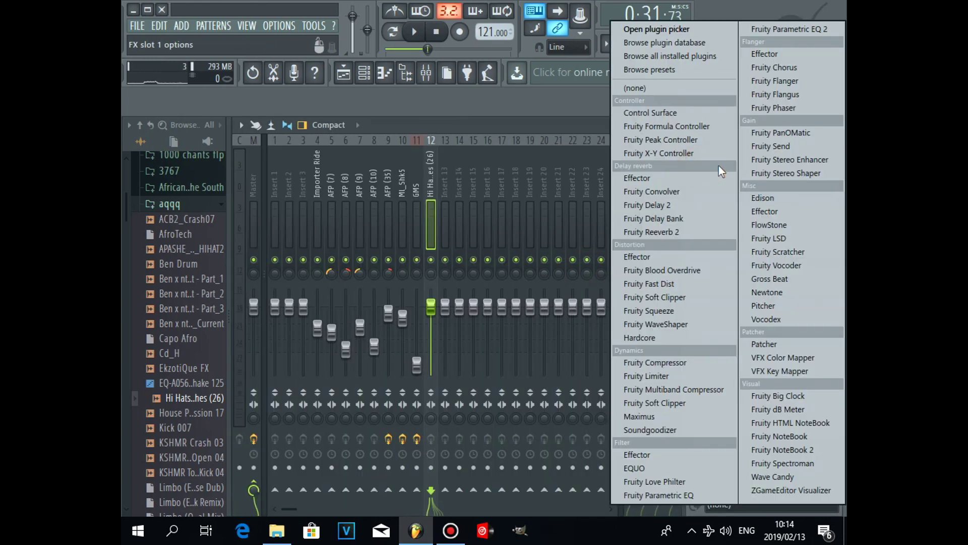
pyautogui.click(658, 227)
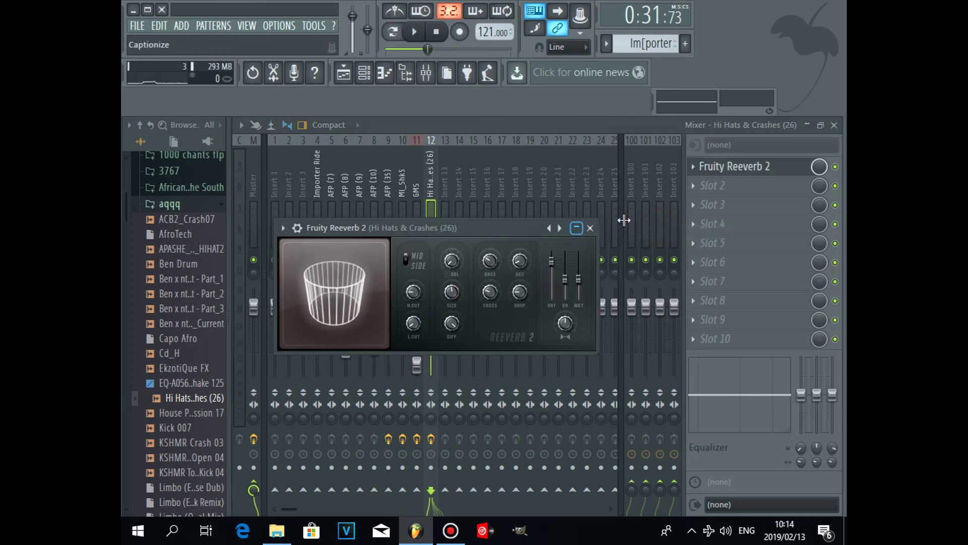
pyautogui.click(819, 167)
# Lower the Hi Hats & Crashes (26) mixer fader and play the arrangement in the playlist from bar 17
pyautogui.moveTo(430, 306); pyautogui.dragTo(430, 309)
pyautogui.press('space')
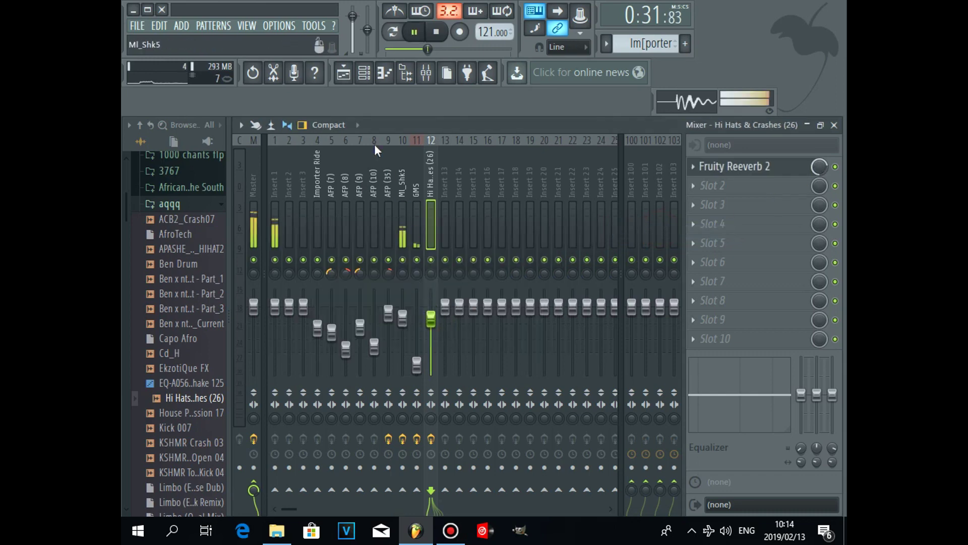
pyautogui.click(343, 73)
pyautogui.moveTo(596, 141); pyautogui.dragTo(485, 150)
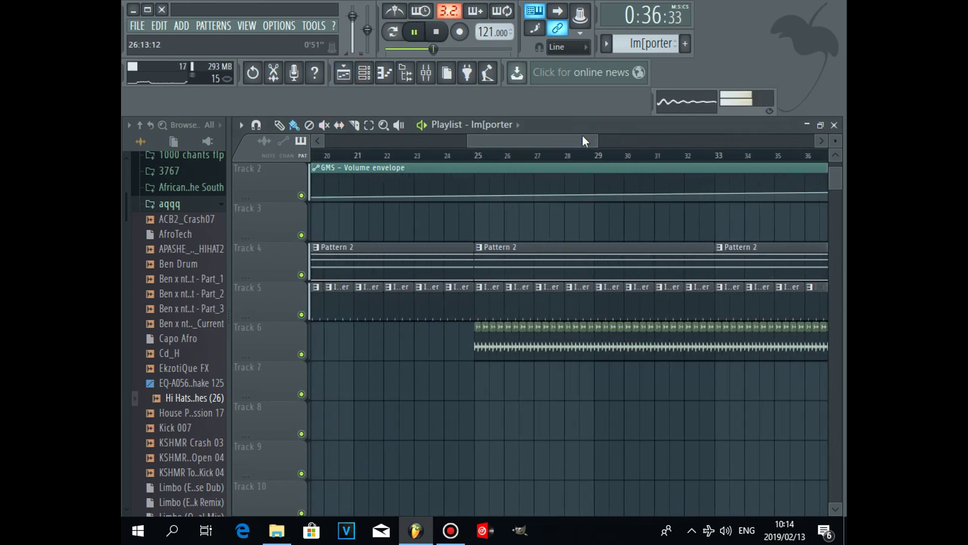
pyautogui.moveTo(573, 144); pyautogui.dragTo(536, 143)
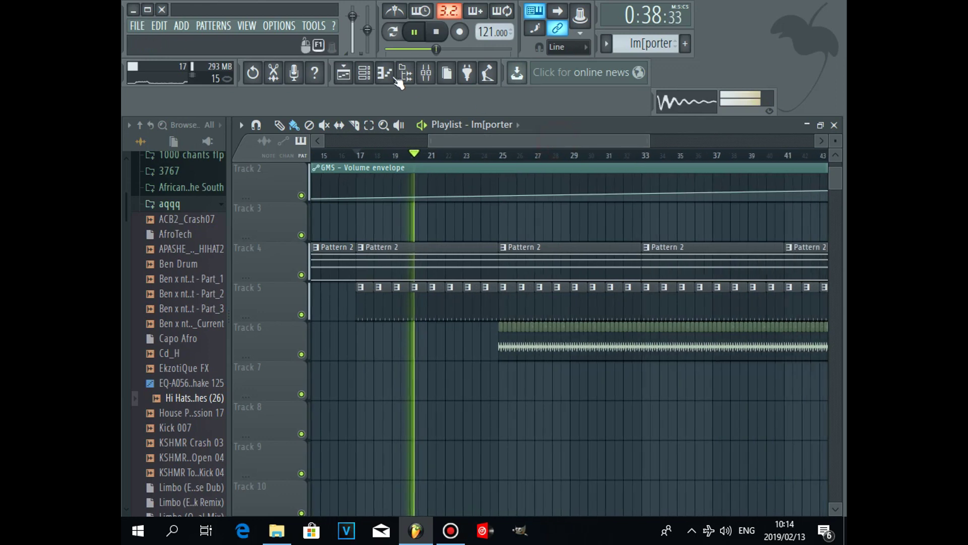
# Add a Harmor synth channel to the channel rack and stop playback
pyautogui.click(363, 73)
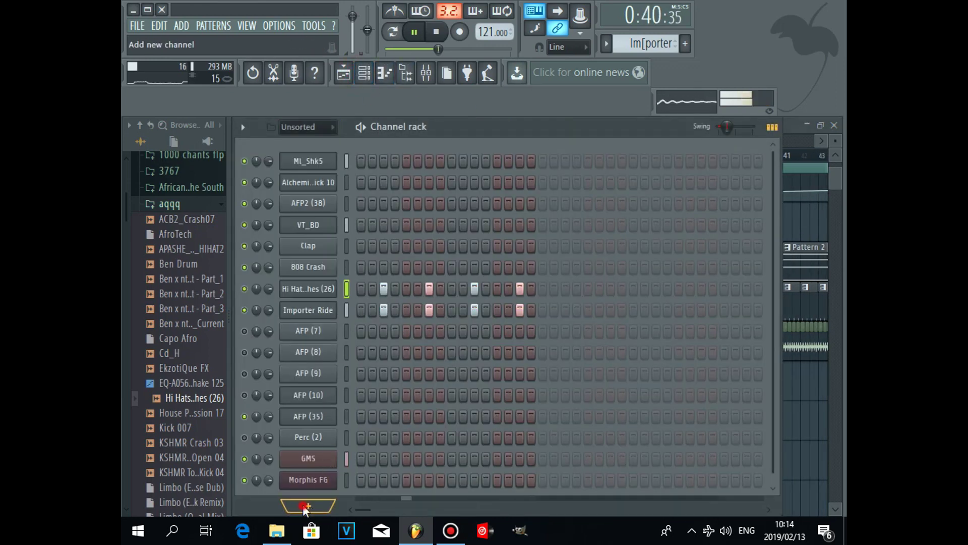
pyautogui.click(308, 504)
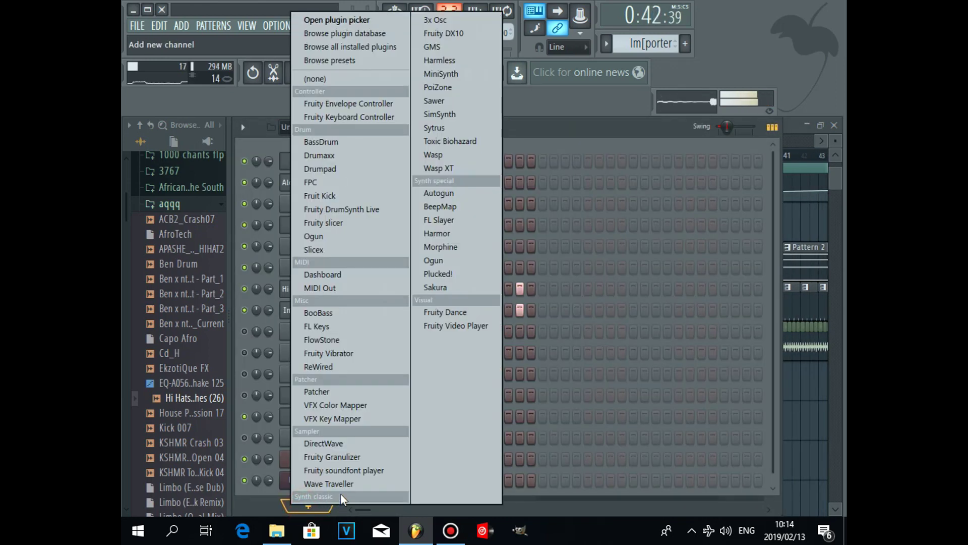
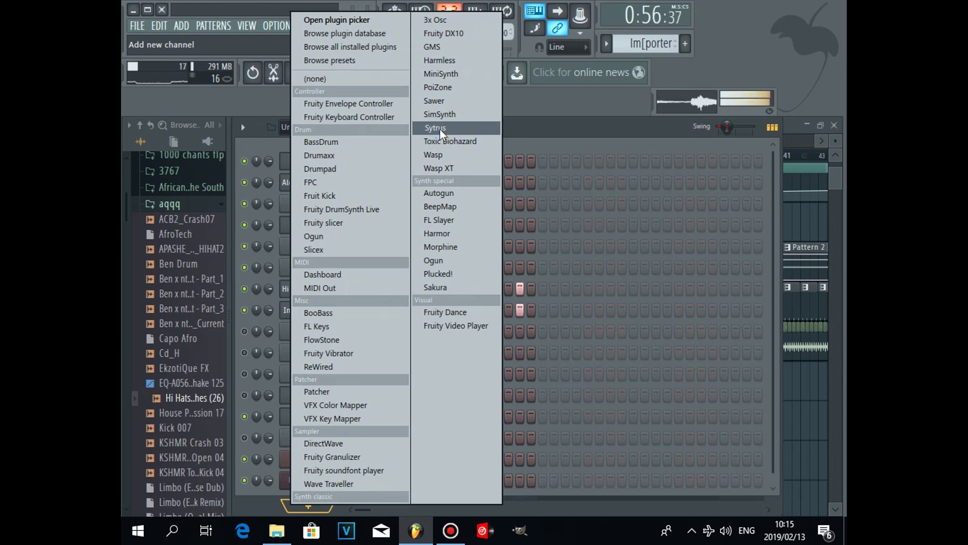
pyautogui.click(443, 234)
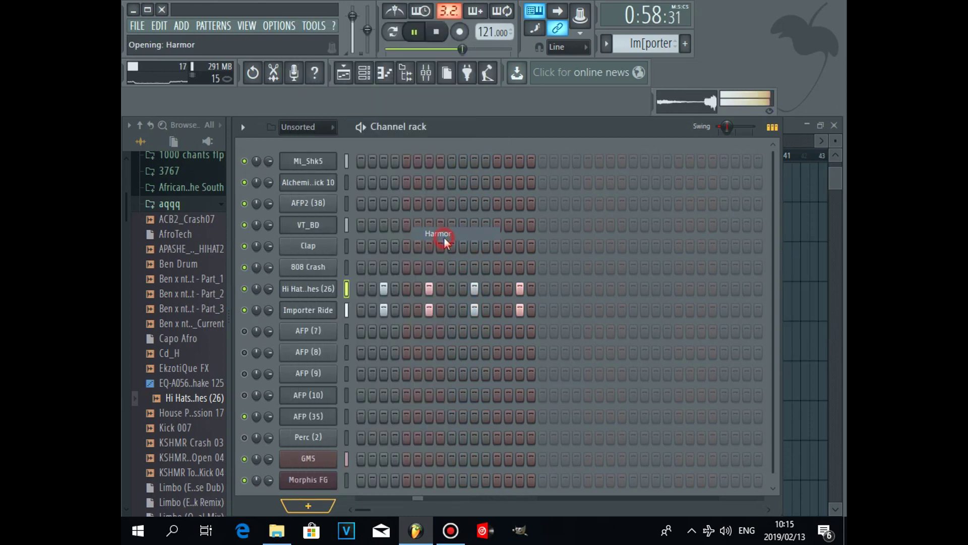
pyautogui.press('space')
# Load the Analog bass 2 preset in Harmor
pyautogui.moveTo(477, 190); pyautogui.dragTo(395, 196)
pyautogui.moveTo(727, 202); pyautogui.dragTo(648, 224)
pyautogui.click(647, 217)
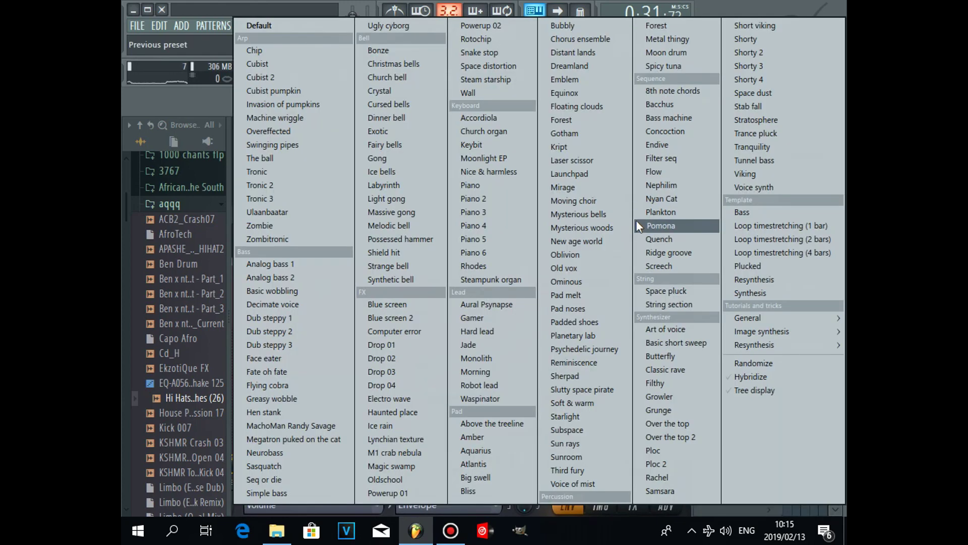
pyautogui.click(252, 277)
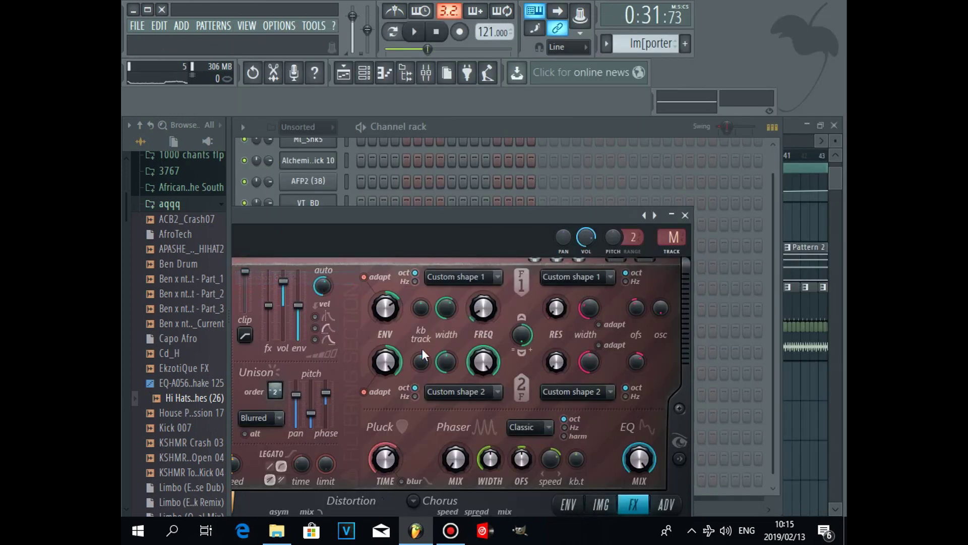
# Route Analog bass 2 to mixer track 13 with a lowered fader and add Fruity Reeverb 2 in its first effect slot
pyautogui.moveTo(402, 210); pyautogui.dragTo(661, 194)
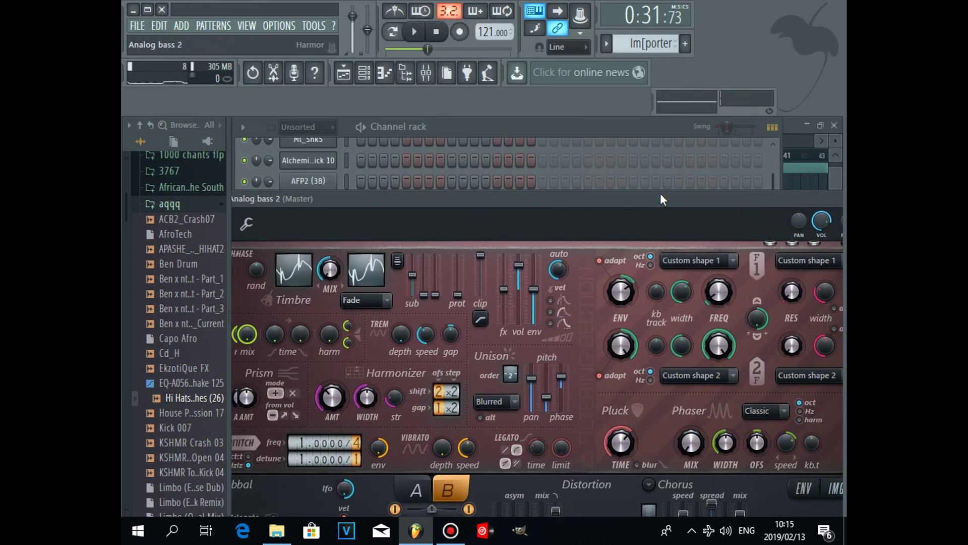
pyautogui.moveTo(535, 202); pyautogui.dragTo(604, 191)
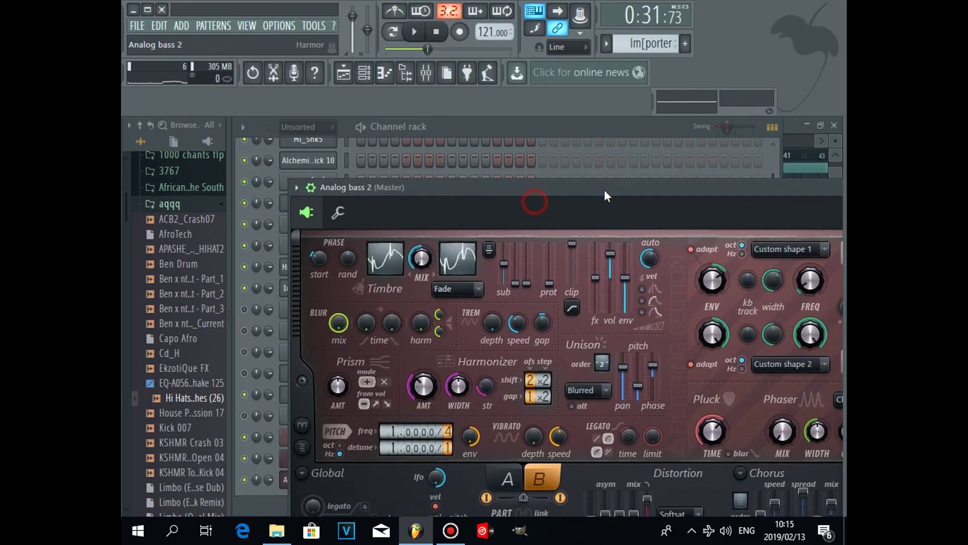
pyautogui.click(307, 190)
pyautogui.click(530, 170)
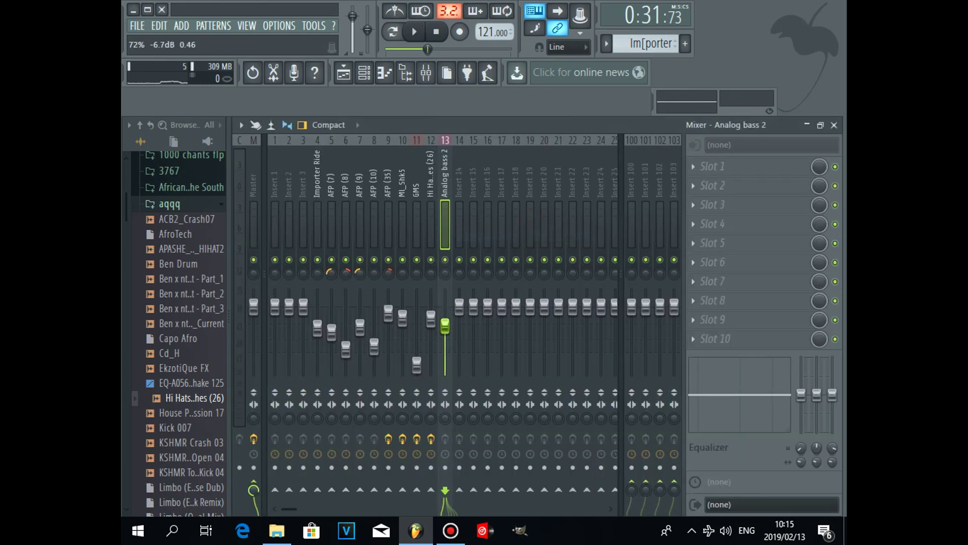
pyautogui.click(704, 170)
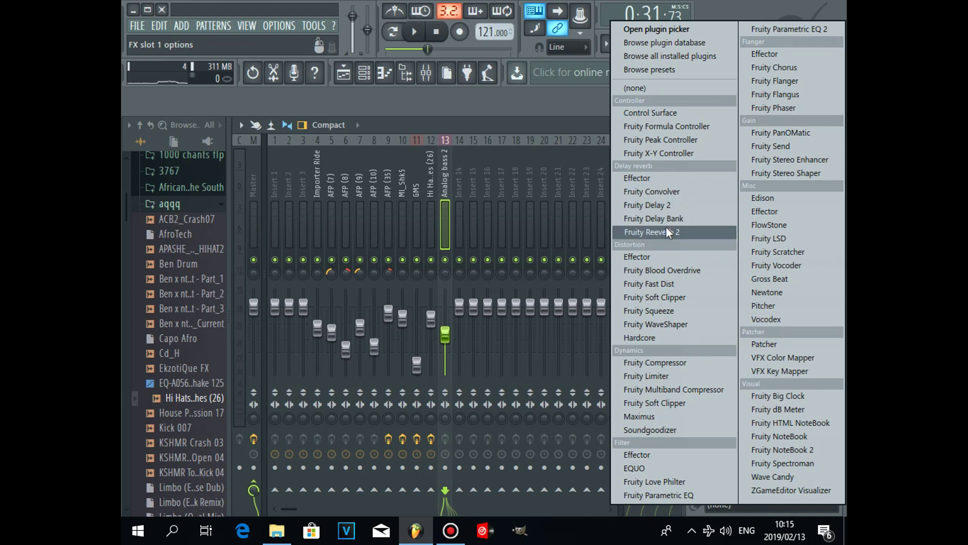
# Create a new pattern in the playlist and name it Bass synth
pyautogui.click(344, 76)
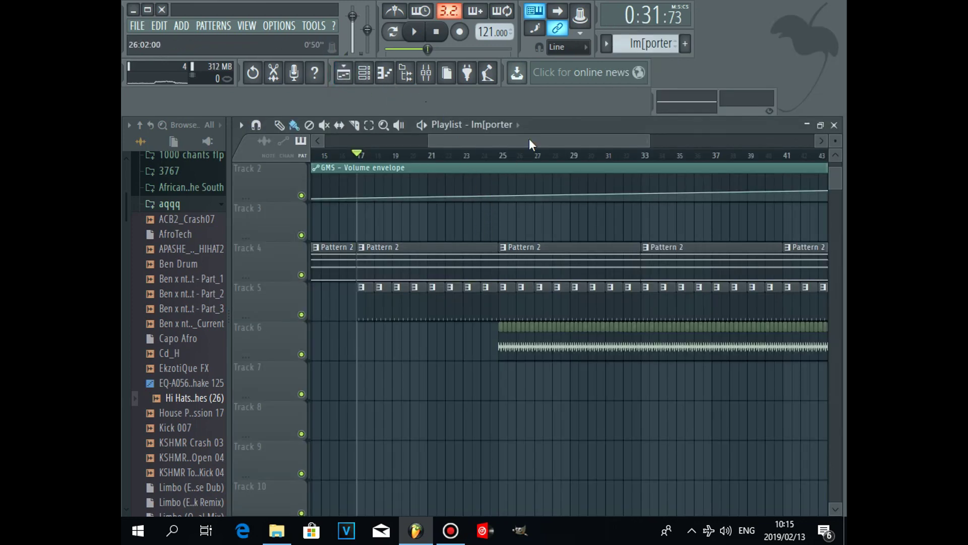
pyautogui.scroll(1, 441, 187)
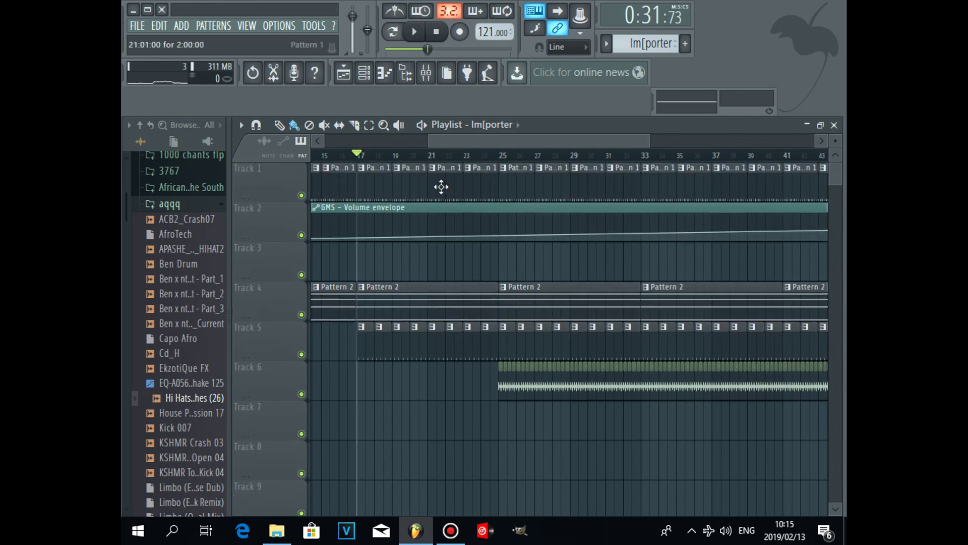
pyautogui.click(685, 44)
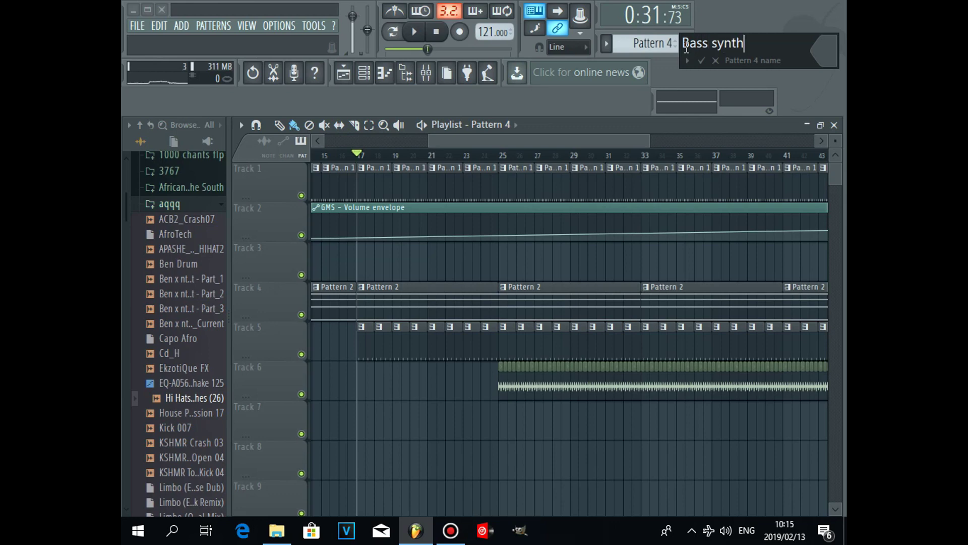
pyautogui.write('Bass synth')
pyautogui.press('Return')
# Enter Analog bass 2 hits on steps 12 and 15 of the Bass synth pattern
pyautogui.click(366, 73)
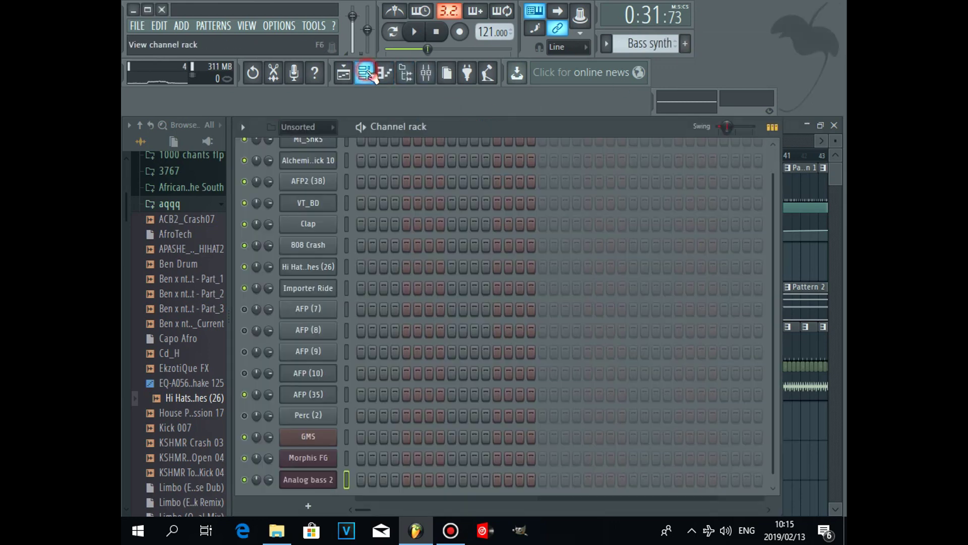
pyautogui.scroll(-1, 388, 449)
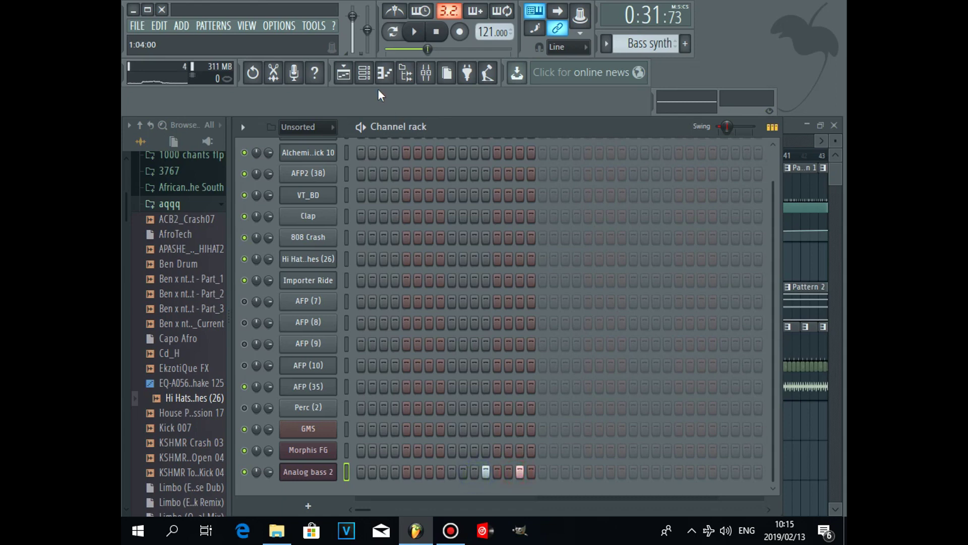
# Paint Bass synth clips on Track 8 from bar 25 through bar 34 and play the arrangement from bar 25
pyautogui.click(343, 73)
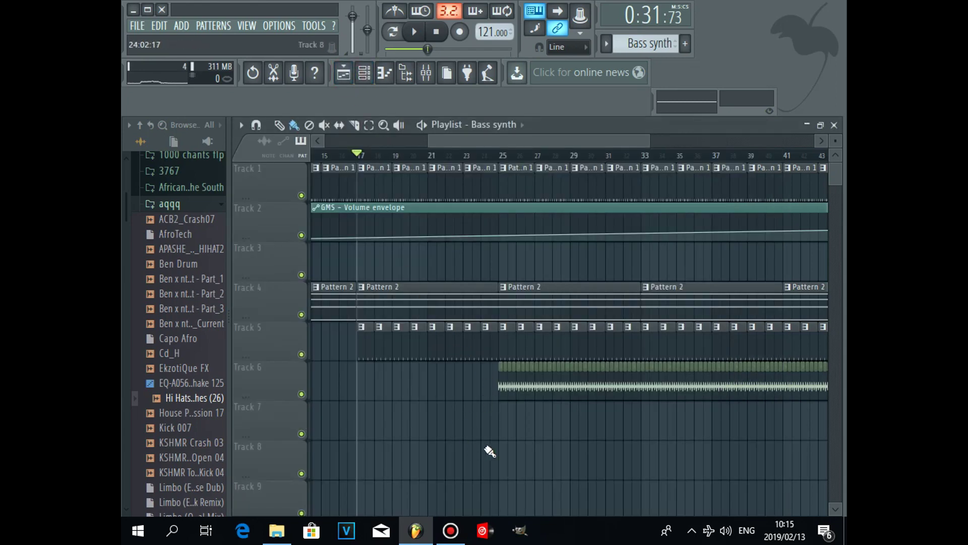
pyautogui.moveTo(503, 460); pyautogui.dragTo(663, 471)
pyautogui.press('space')
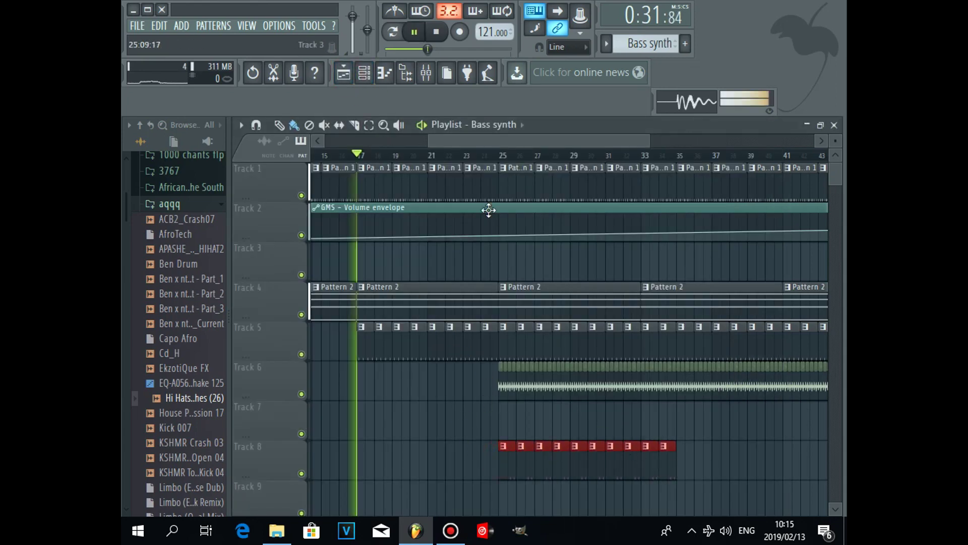
pyautogui.click(501, 155)
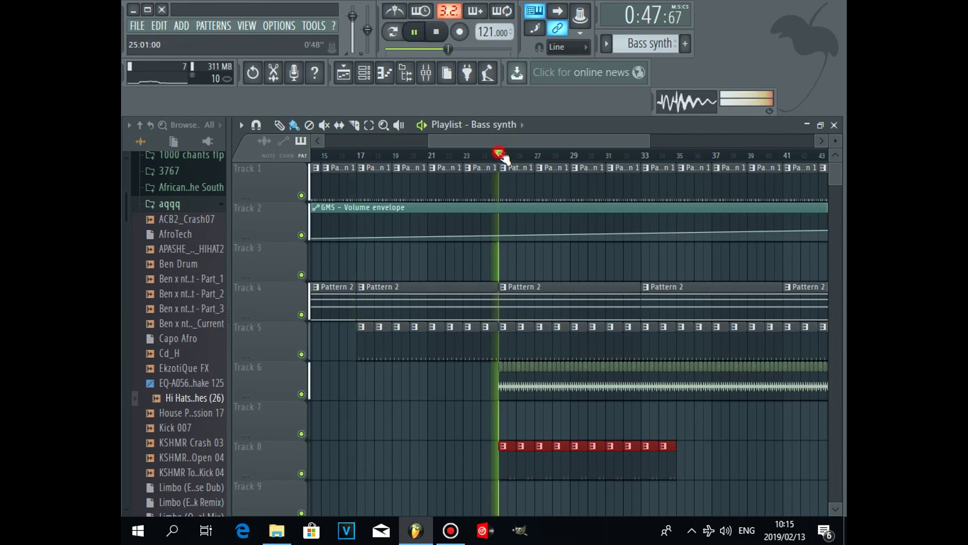
# Rework the Analog bass 2 notes in the piano roll, leaving only two C5 notes on steps 3 and 7
pyautogui.doubleClick(544, 465)
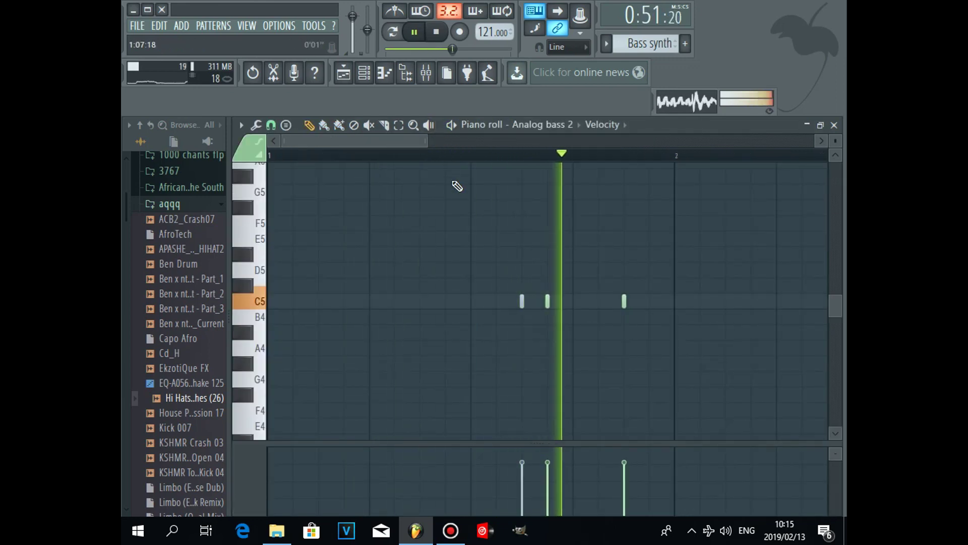
pyautogui.rightClick(522, 305)
pyautogui.hotkey('ctrl', 'a')
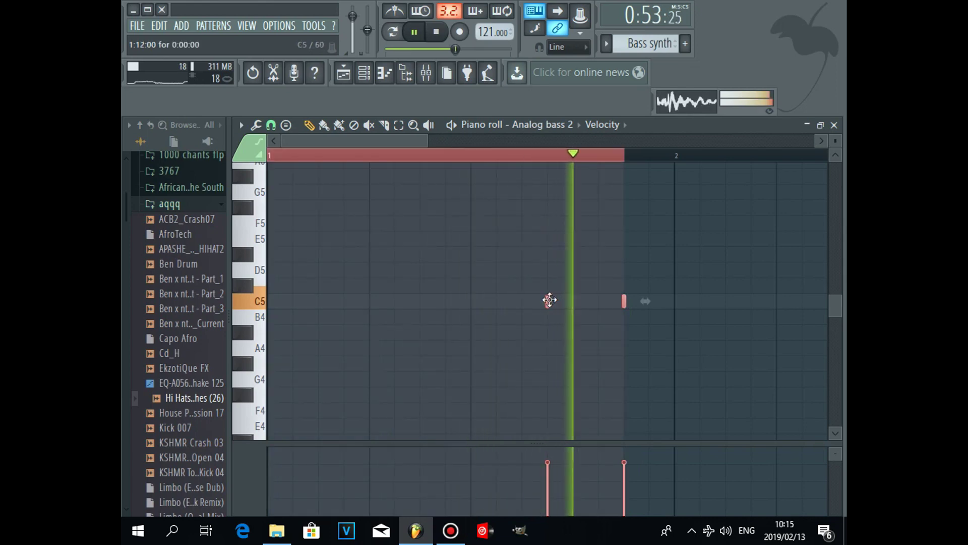
pyautogui.moveTo(540, 301); pyautogui.dragTo(453, 303)
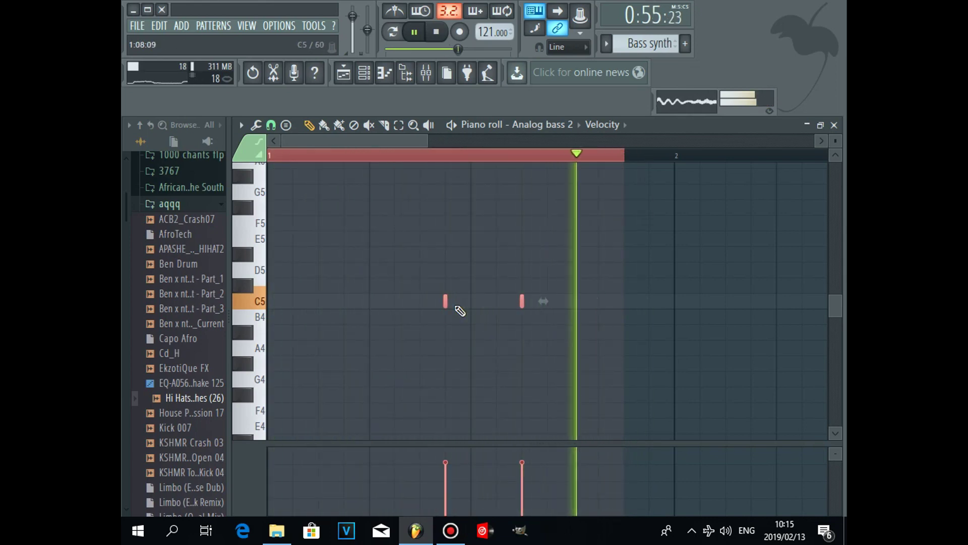
pyautogui.rightClick(448, 304)
pyautogui.click(323, 301)
pyautogui.rightClick(520, 301)
pyautogui.click(422, 301)
pyautogui.moveTo(424, 136); pyautogui.dragTo(562, 152)
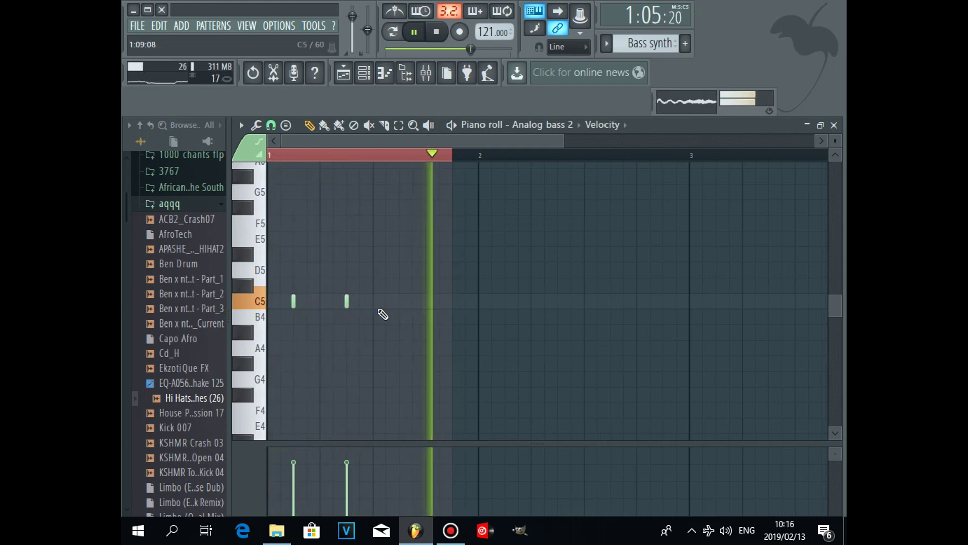
# Continue the Bass synth clips on playlist Track 8 from bar 35 through bar 49
pyautogui.click(364, 80)
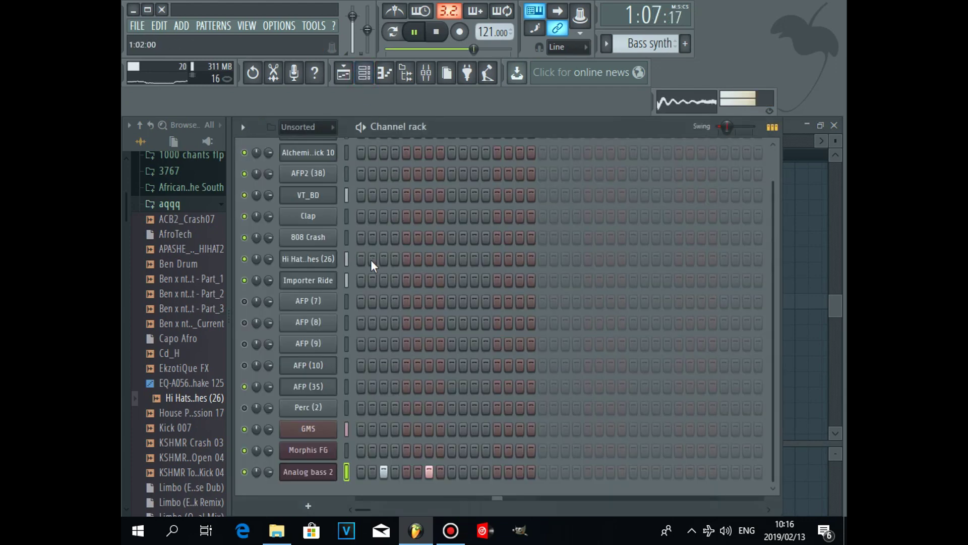
pyautogui.scroll(1, 371, 259)
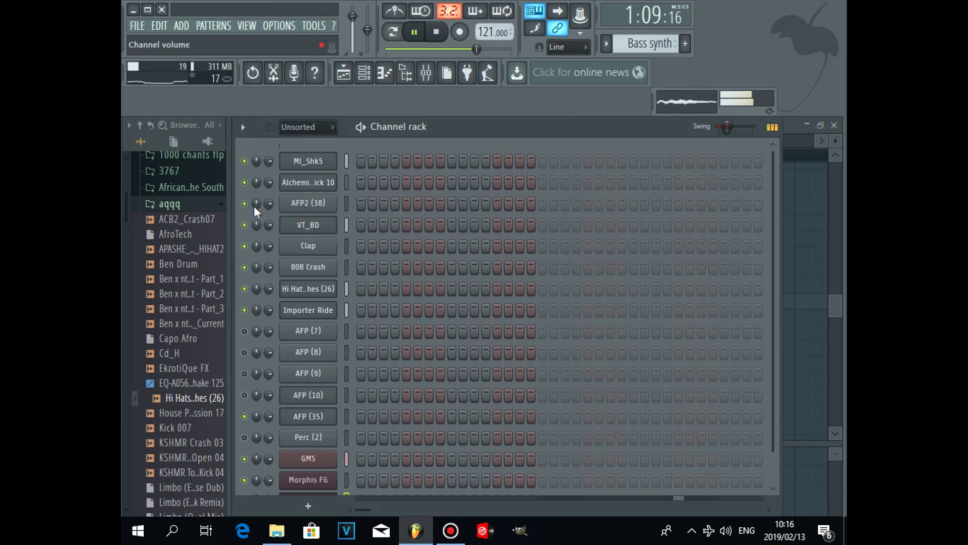
pyautogui.click(343, 73)
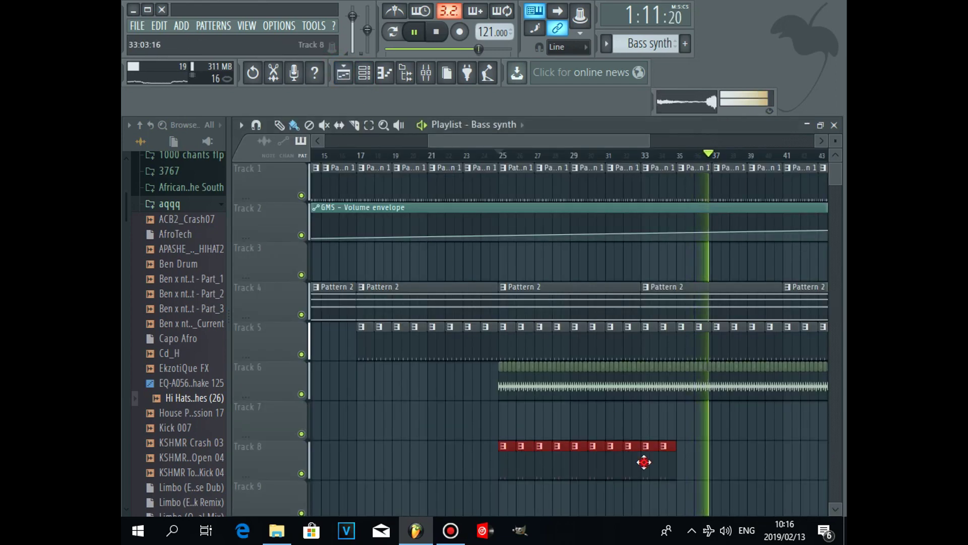
pyautogui.moveTo(687, 461)
pyautogui.mouseDown()
pyautogui.moveTo(837, 462)
pyautogui.moveTo(797, 453)
pyautogui.moveTo(735, 462)
pyautogui.mouseUp()
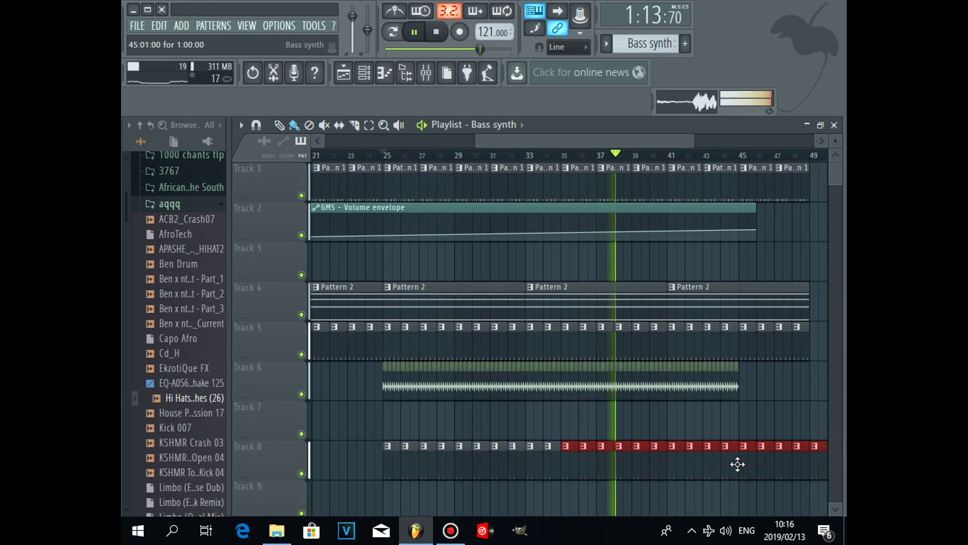
# Switch to Pattern 1 and mute the Alchemist Kick 10 and AFP2 (38) channels
pyautogui.doubleClick(494, 187)
pyautogui.click(364, 73)
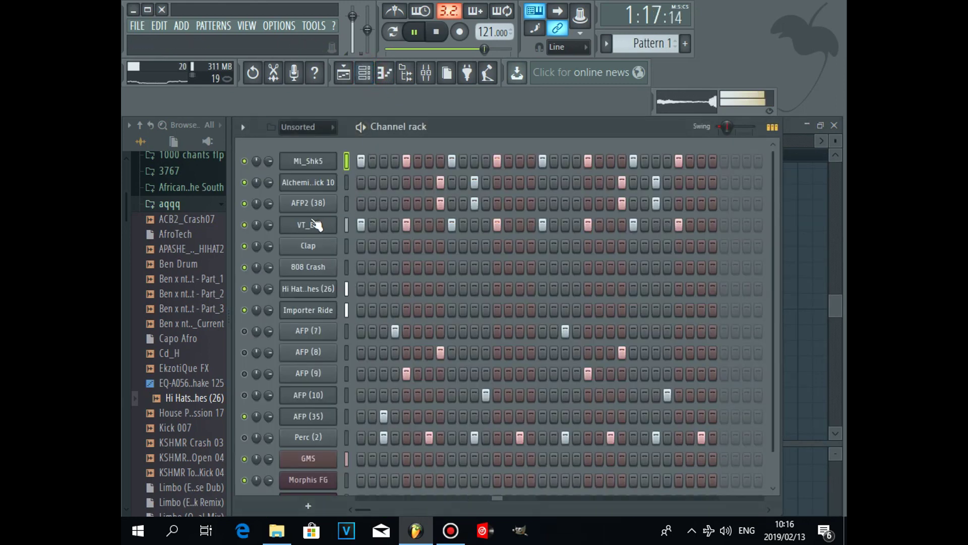
pyautogui.click(246, 202)
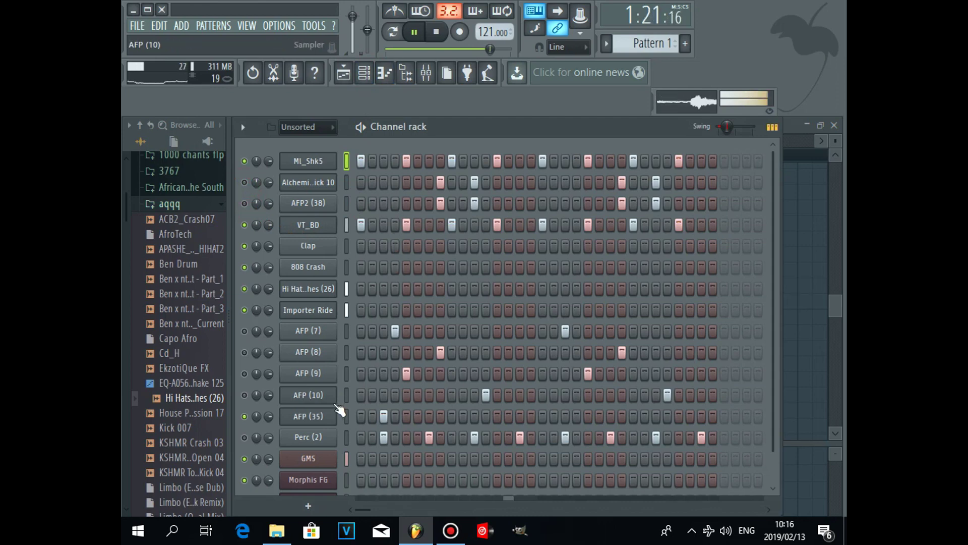
pyautogui.scroll(-2, 346, 395)
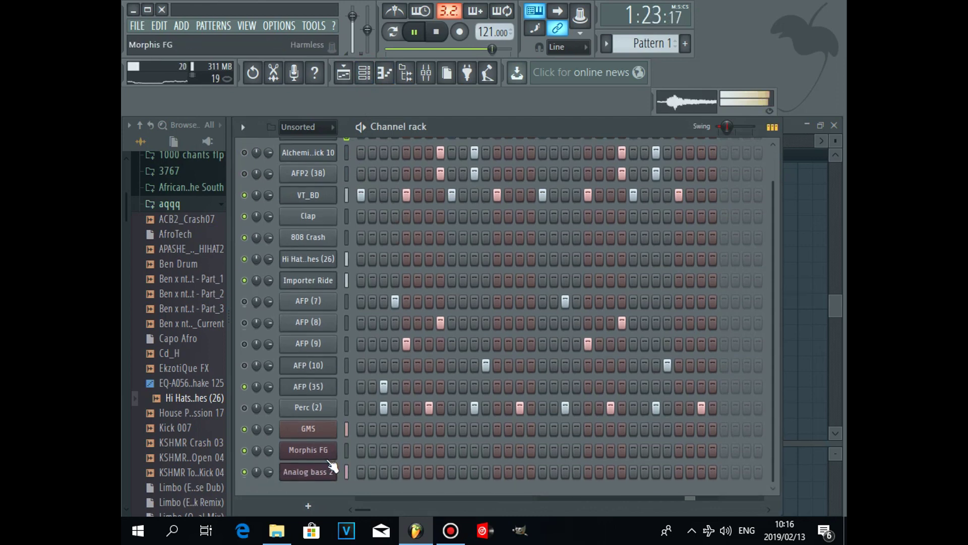
# Lower the two Bass synth notes by one octave to C4 and play the arrangement from bar 25
pyautogui.click(343, 72)
pyautogui.press('space')
pyautogui.click(491, 475)
pyautogui.doubleClick(492, 475)
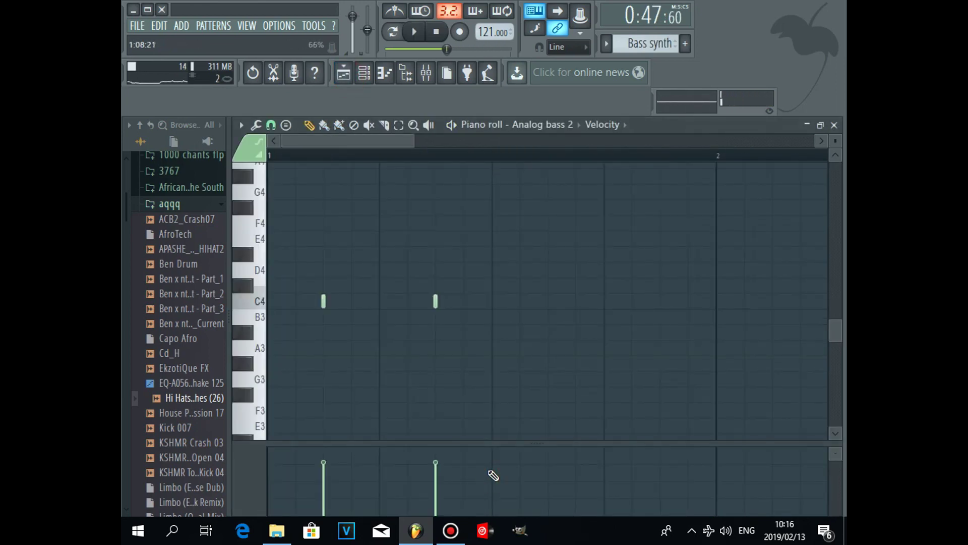
pyautogui.press('space')
# Audition samples in the aqqq folder against the playing arrangement, including Ben Drum, the acapella parts, House Percussion 17 and Kick 007
pyautogui.click(364, 72)
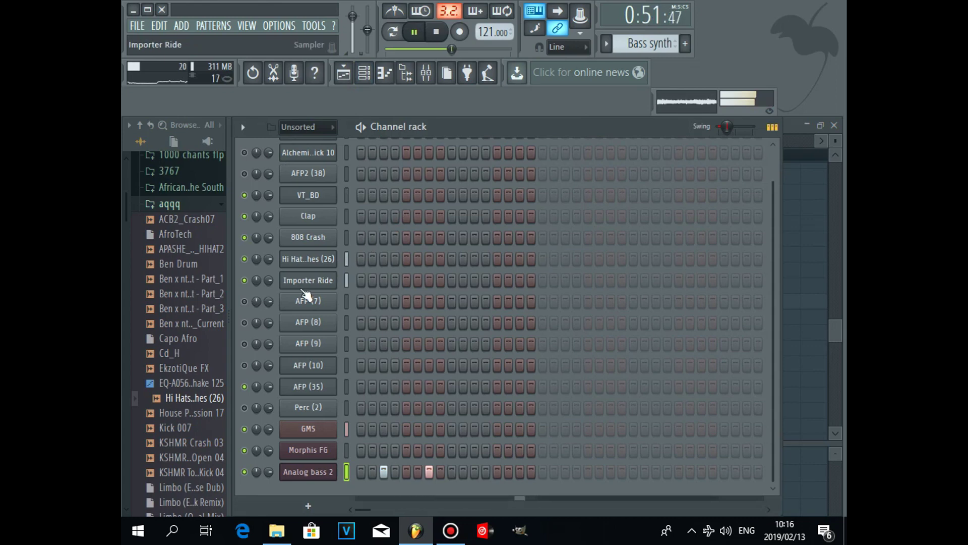
pyautogui.click(179, 264)
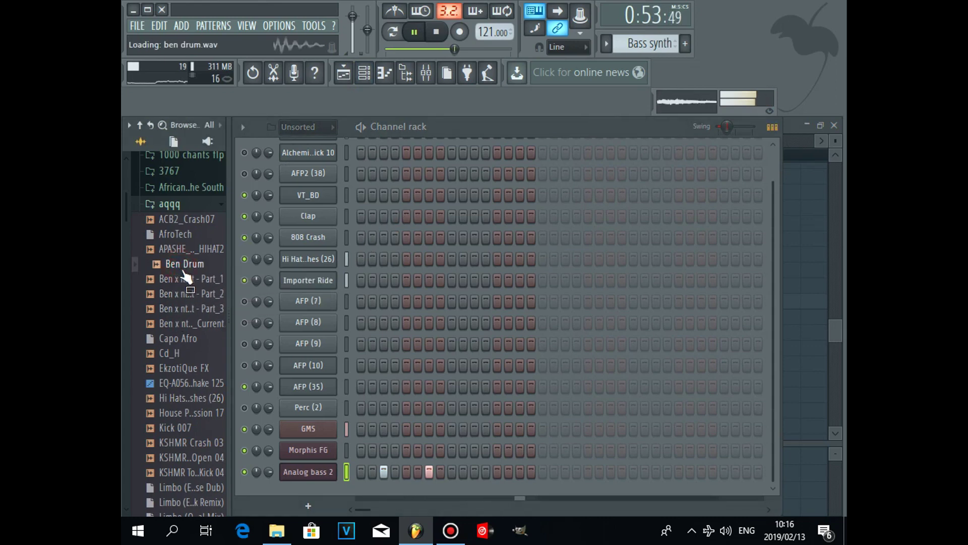
pyautogui.click(184, 280)
pyautogui.click(192, 309)
pyautogui.click(190, 326)
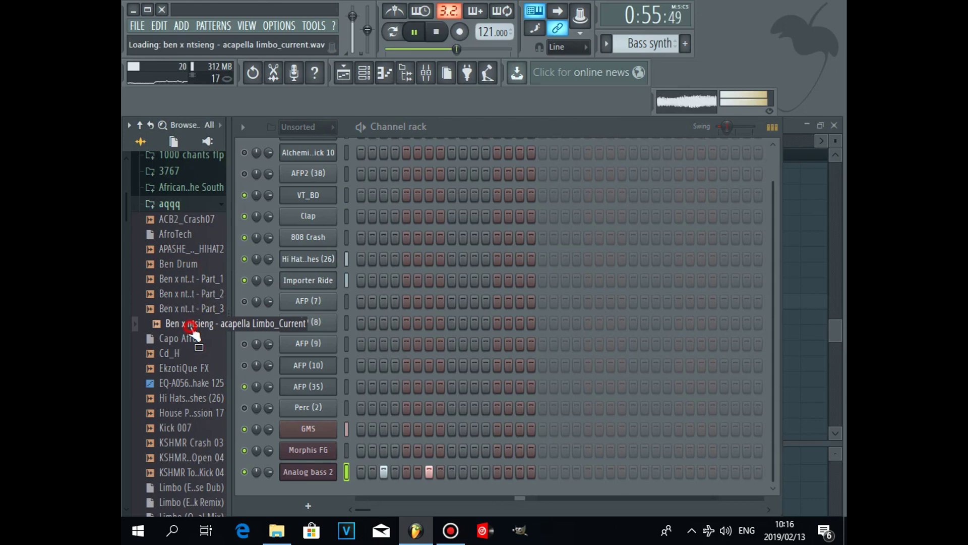
pyautogui.click(191, 414)
pyautogui.click(189, 402)
pyautogui.click(190, 416)
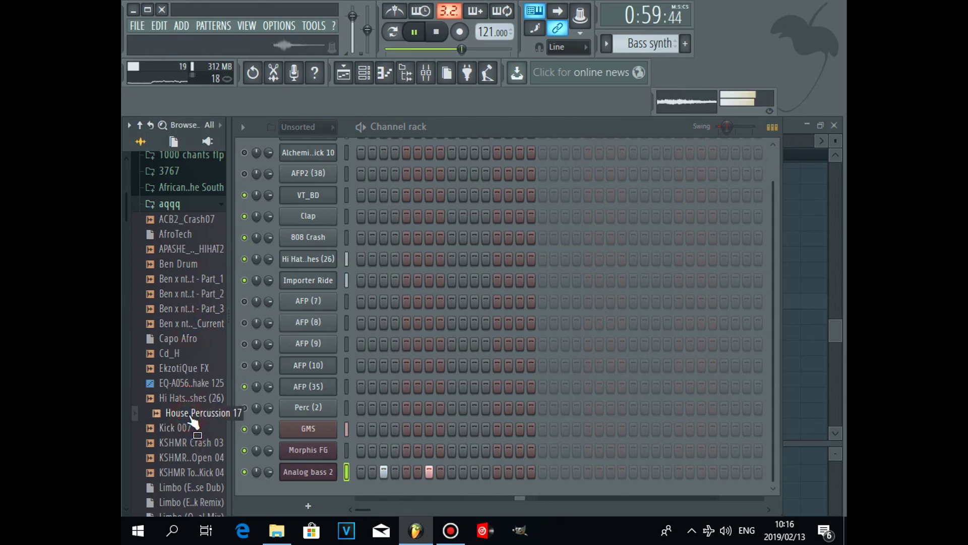
pyautogui.click(188, 428)
pyautogui.click(184, 436)
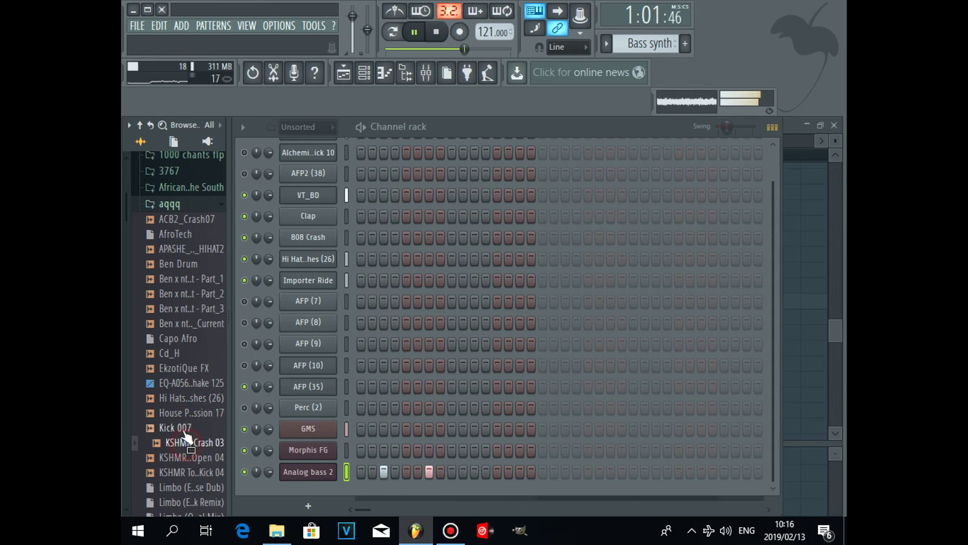
pyautogui.click(183, 429)
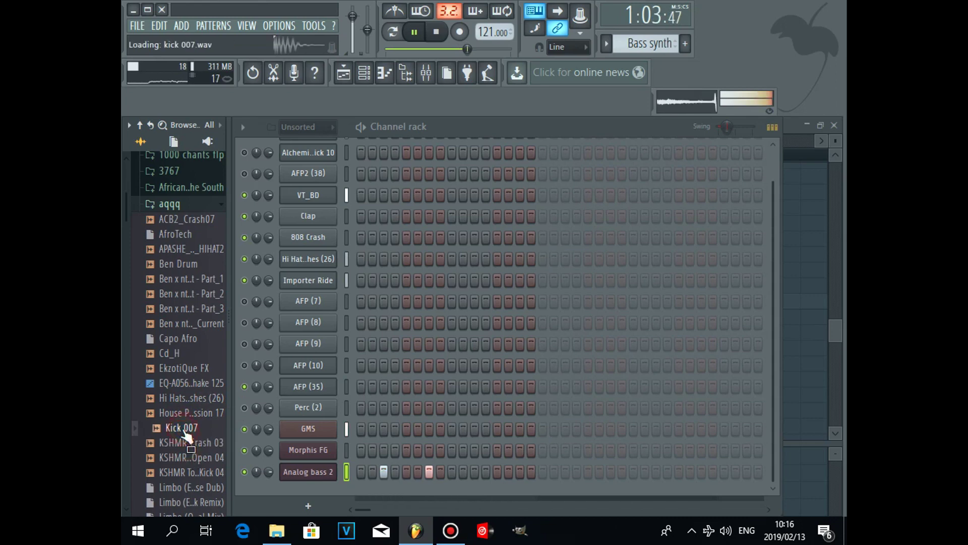
pyautogui.moveTo(772, 312); pyautogui.dragTo(771, 222)
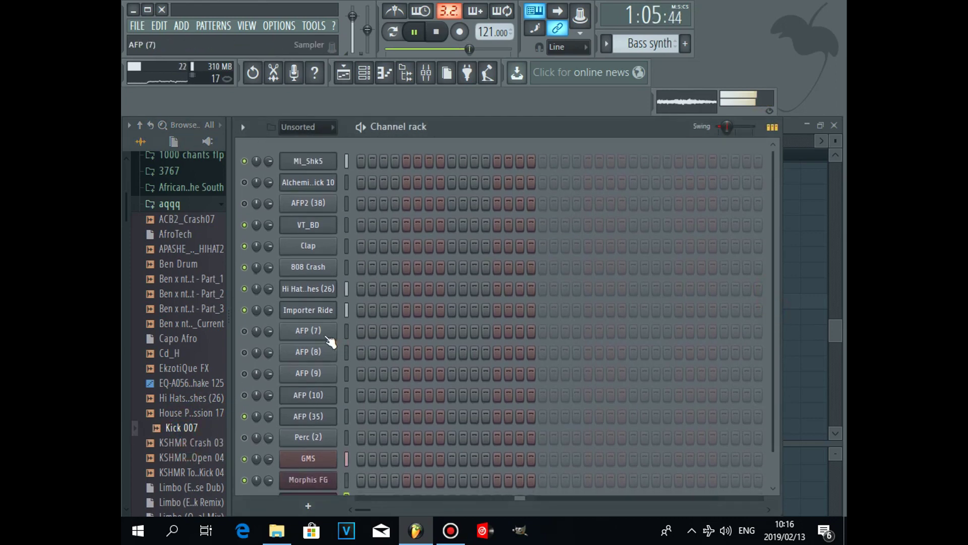
pyautogui.click(364, 73)
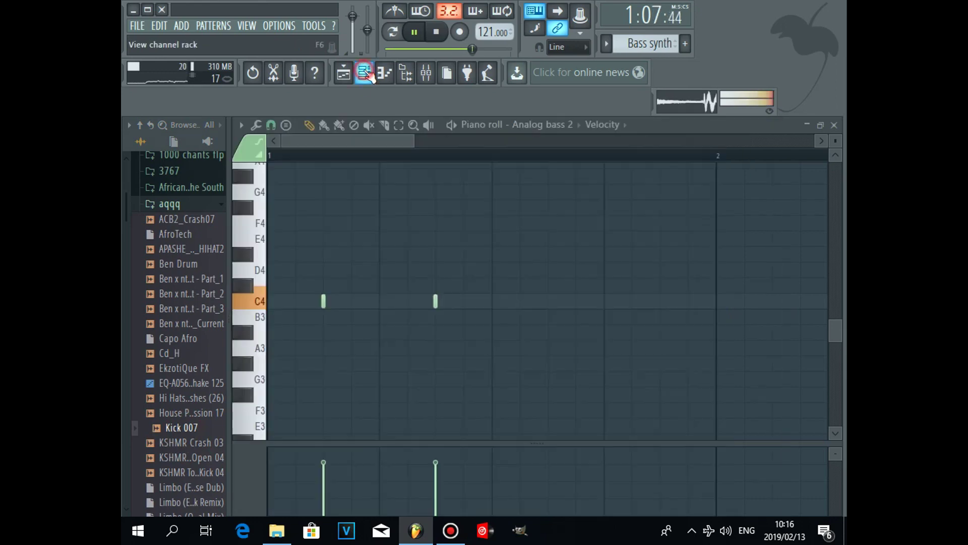
pyautogui.moveTo(413, 141); pyautogui.dragTo(595, 140)
pyautogui.click(370, 76)
# Replace the Morphis FG channel's preset with the Electrum GOL keyboard preset
pyautogui.scroll(-1, 389, 277)
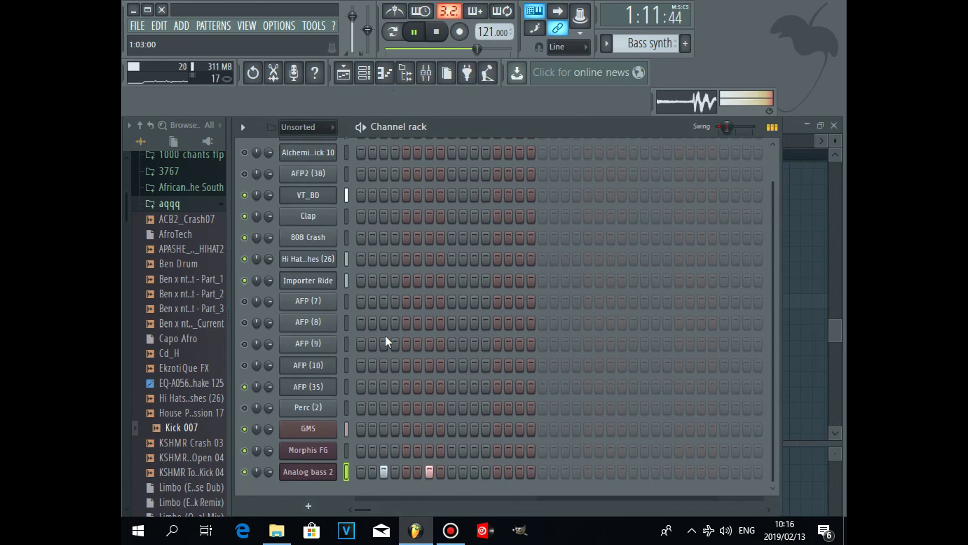
pyautogui.click(308, 449)
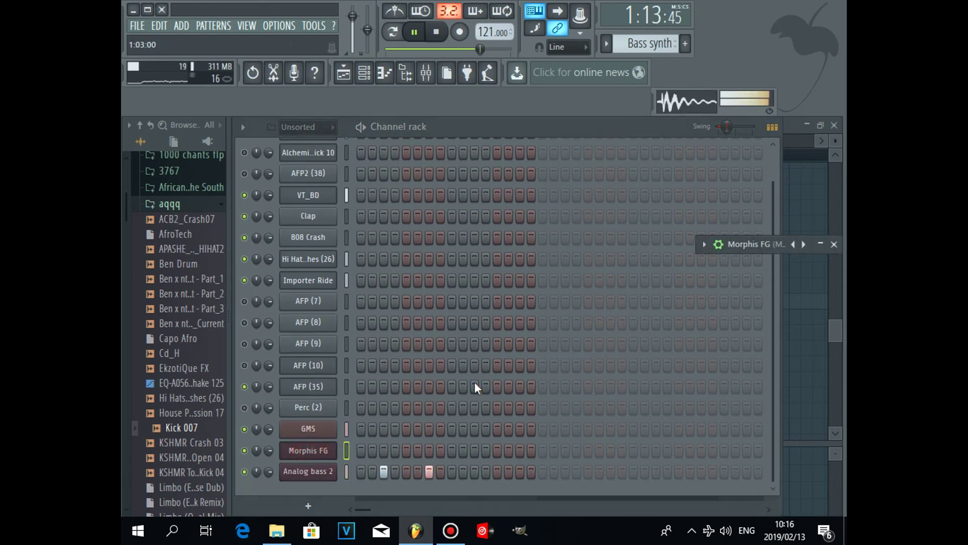
pyautogui.moveTo(733, 241); pyautogui.dragTo(572, 240)
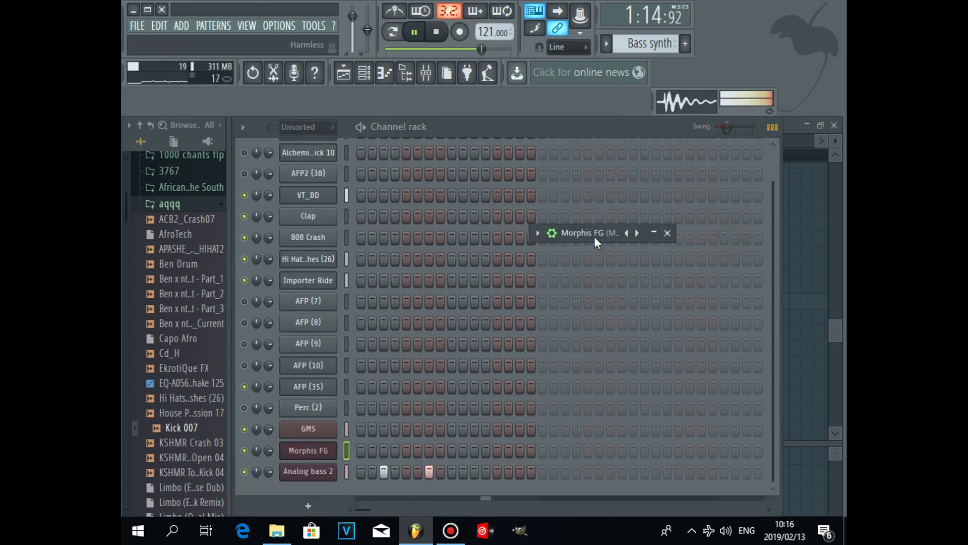
pyautogui.click(630, 236)
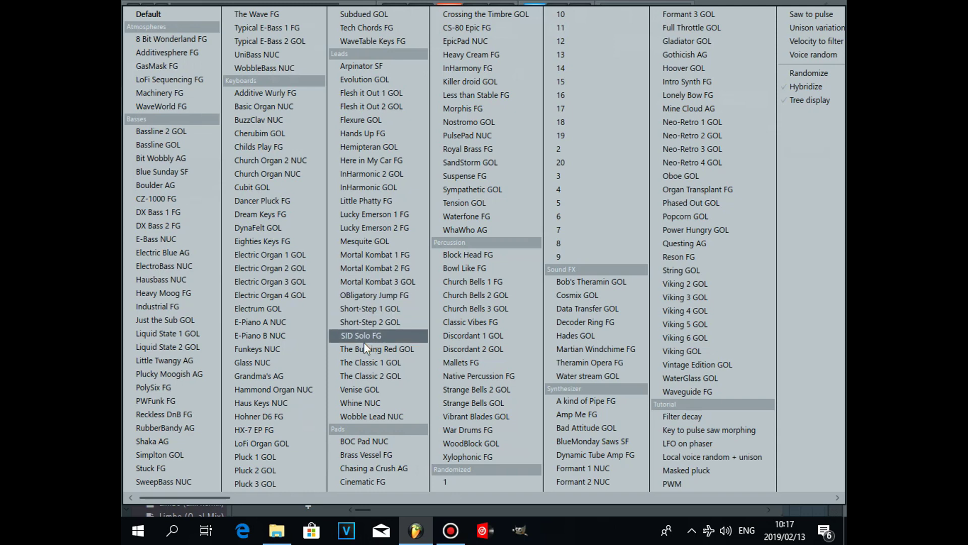
pyautogui.click(295, 311)
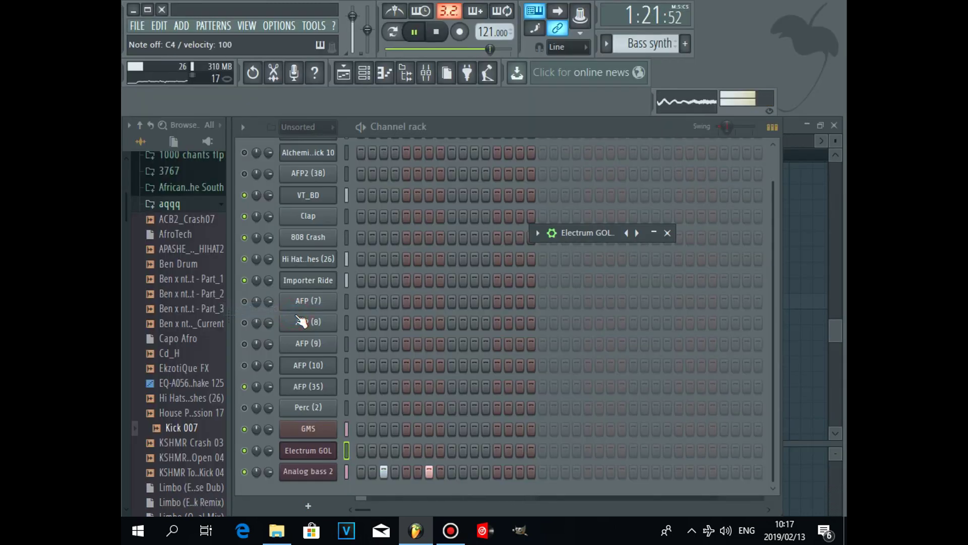
# Insert a second GMS synth above the Analog bass 2 channel, stop playback and collapse its plugin window
pyautogui.click(311, 474)
pyautogui.moveTo(742, 187); pyautogui.dragTo(448, 499)
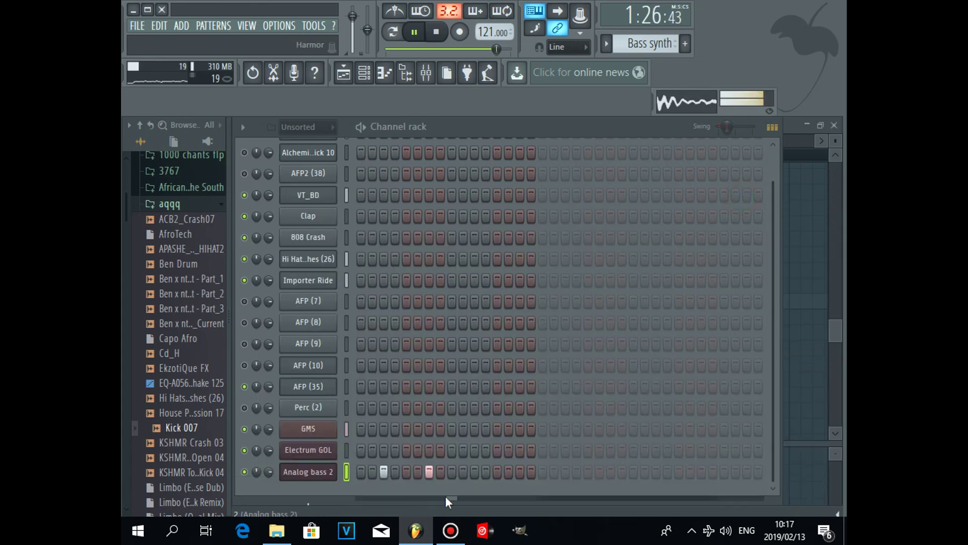
pyautogui.rightClick(310, 478)
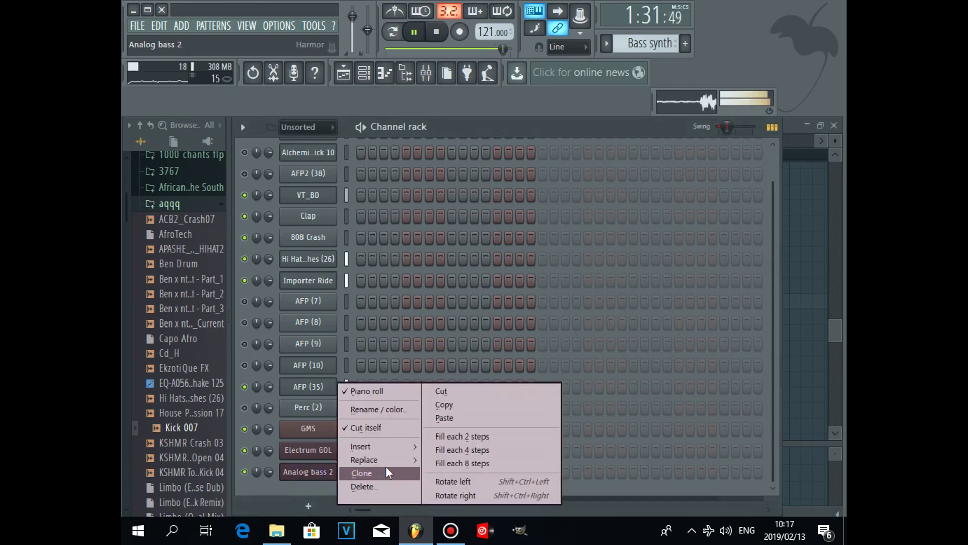
pyautogui.moveTo(400, 449)
pyautogui.press('g')
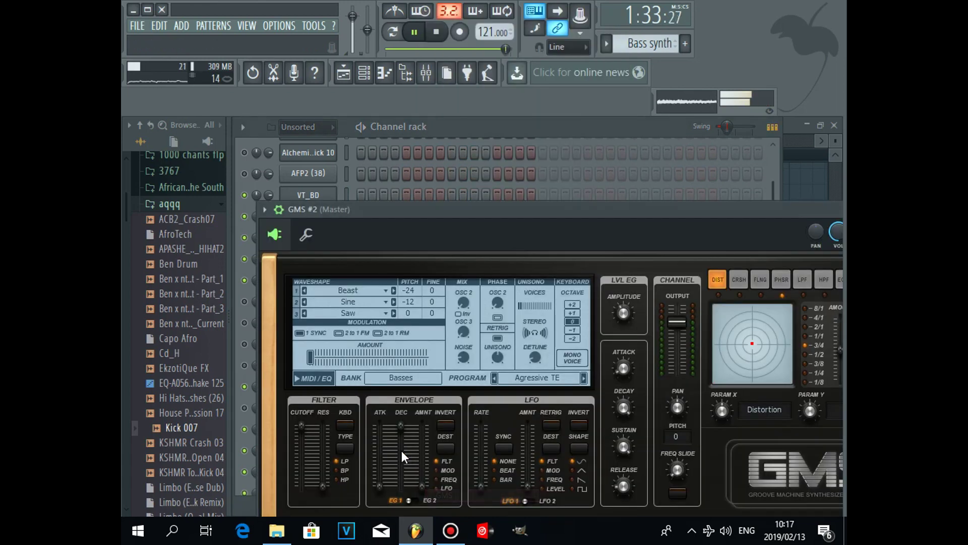
pyautogui.press('space')
pyautogui.moveTo(759, 210); pyautogui.dragTo(543, 218)
pyautogui.click(710, 218)
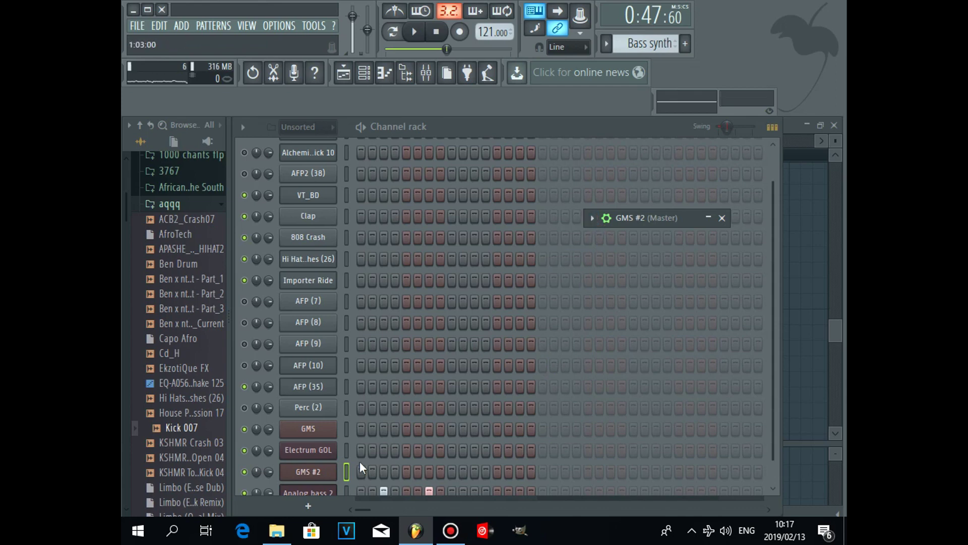
# Copy the Analog bass 2 channel's notes and paste them into the GMS #2 channel
pyautogui.rightClick(333, 492)
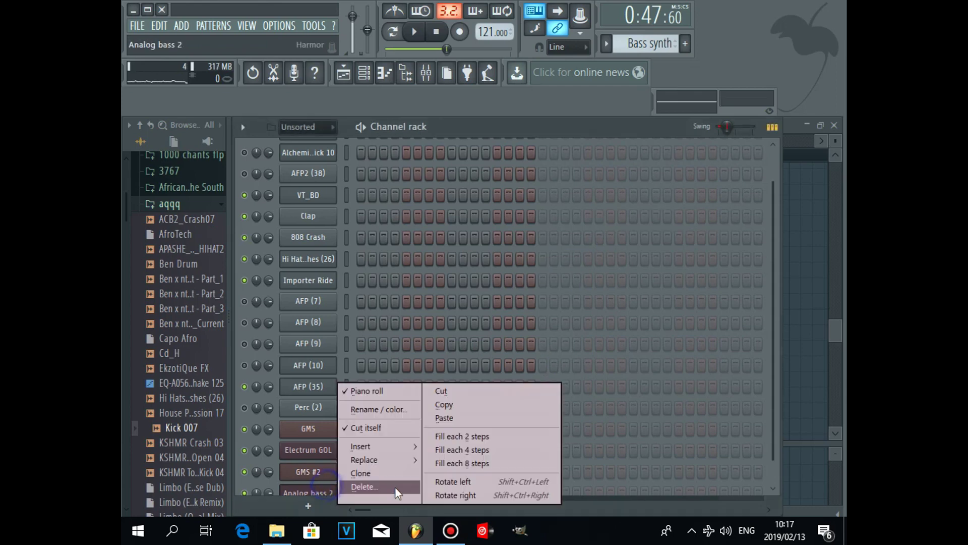
pyautogui.click(471, 408)
pyautogui.rightClick(342, 469)
pyautogui.click(461, 417)
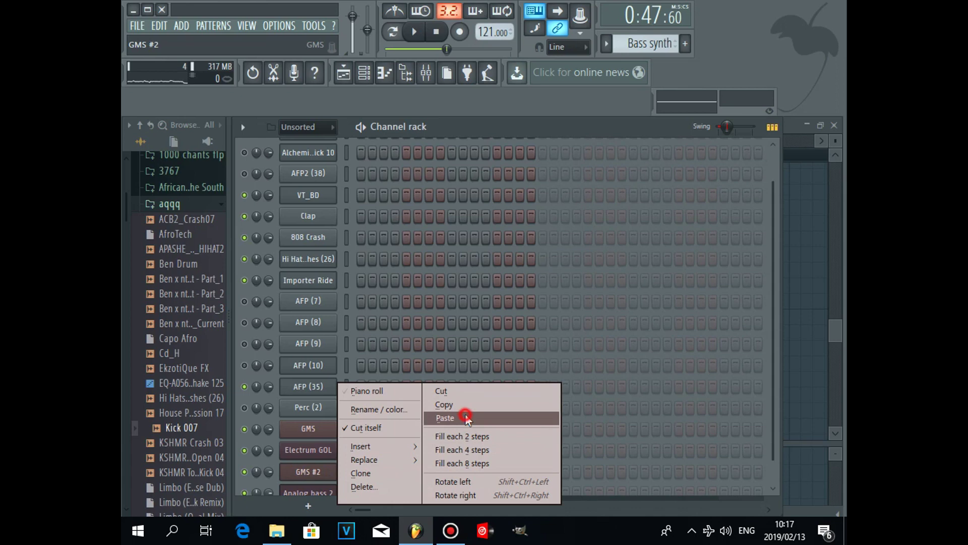
pyautogui.click(322, 470)
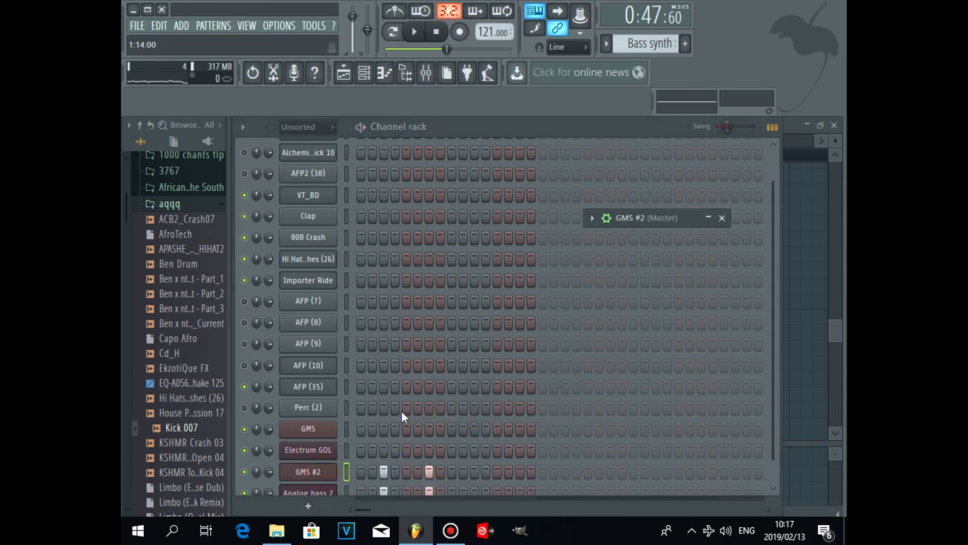
# Select both C4 notes of GMS #2 in the piano roll and adjust their length together
pyautogui.rightClick(315, 471)
pyautogui.click(368, 392)
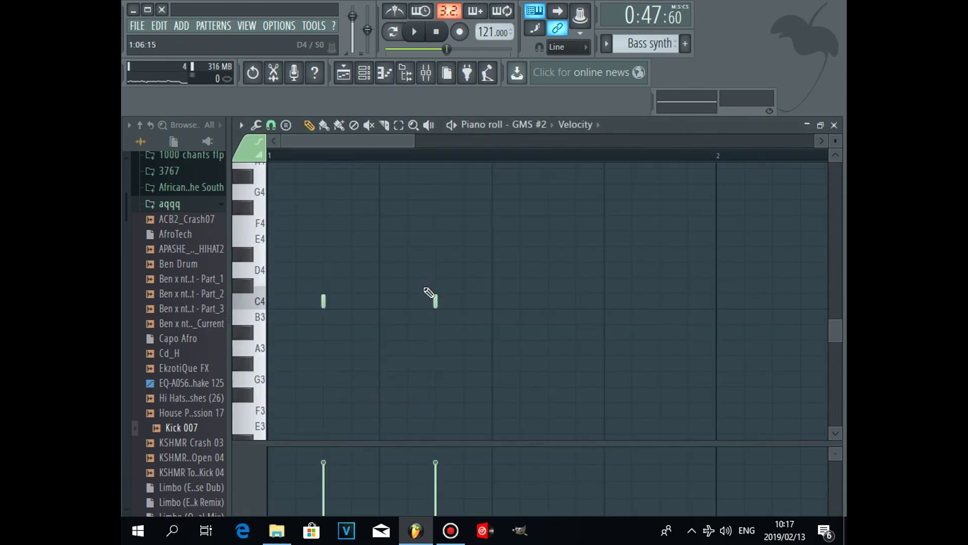
pyautogui.hotkey('ctrl', 'a')
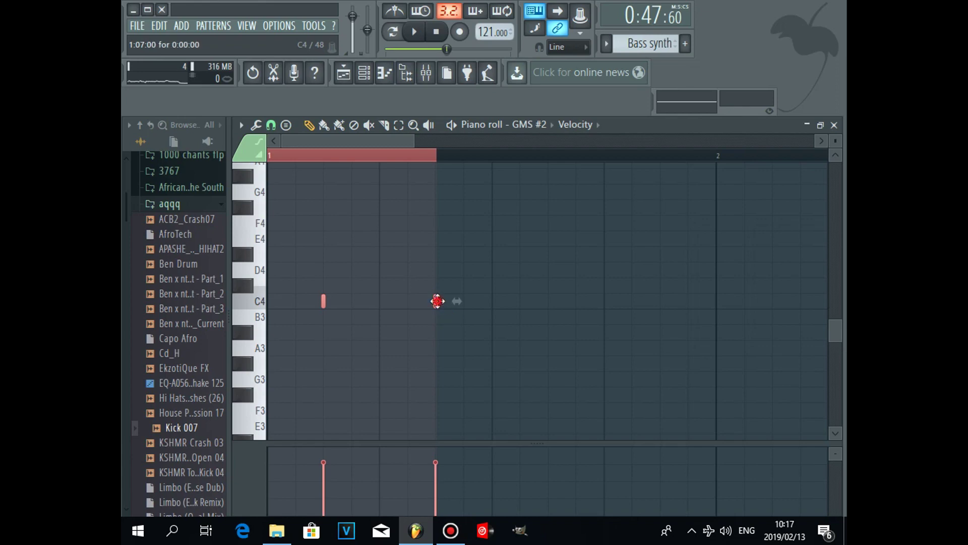
pyautogui.moveTo(454, 301); pyautogui.dragTo(464, 301)
pyautogui.scroll(4, 467, 162)
pyautogui.moveTo(546, 304); pyautogui.dragTo(467, 306)
pyautogui.click(364, 74)
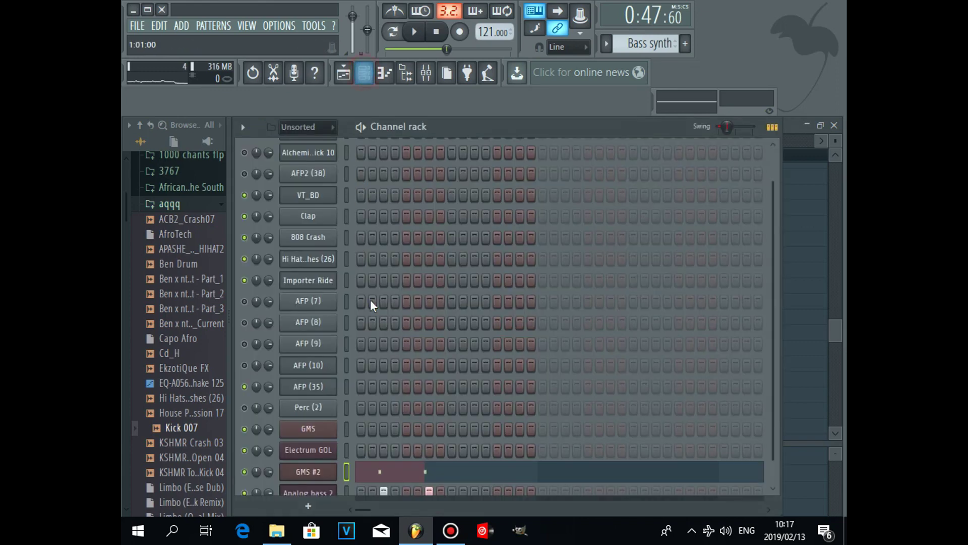
# Assign GMS #2 to a free mixer track and load Fruity Delay 2 in its first effect slot
pyautogui.click(312, 471)
pyautogui.click(592, 218)
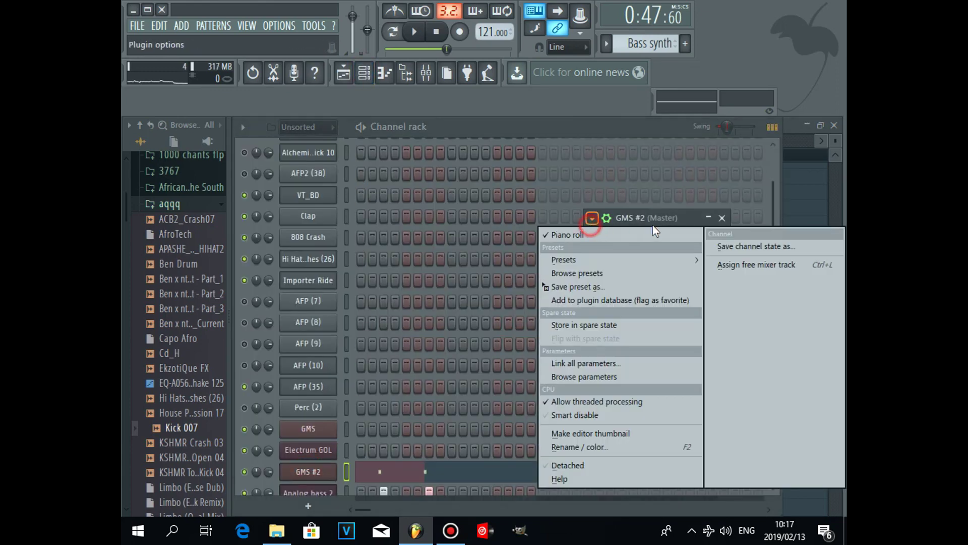
pyautogui.click(752, 259)
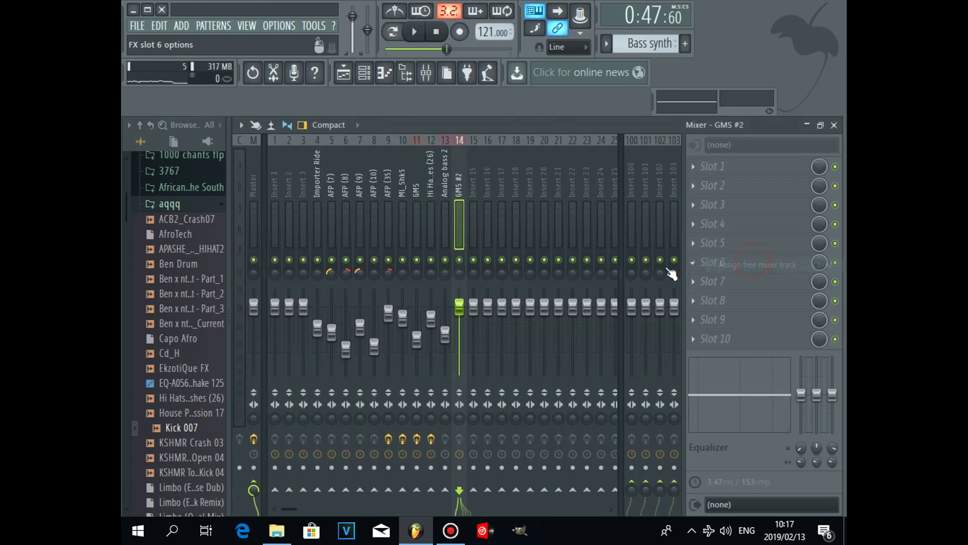
pyautogui.click(712, 170)
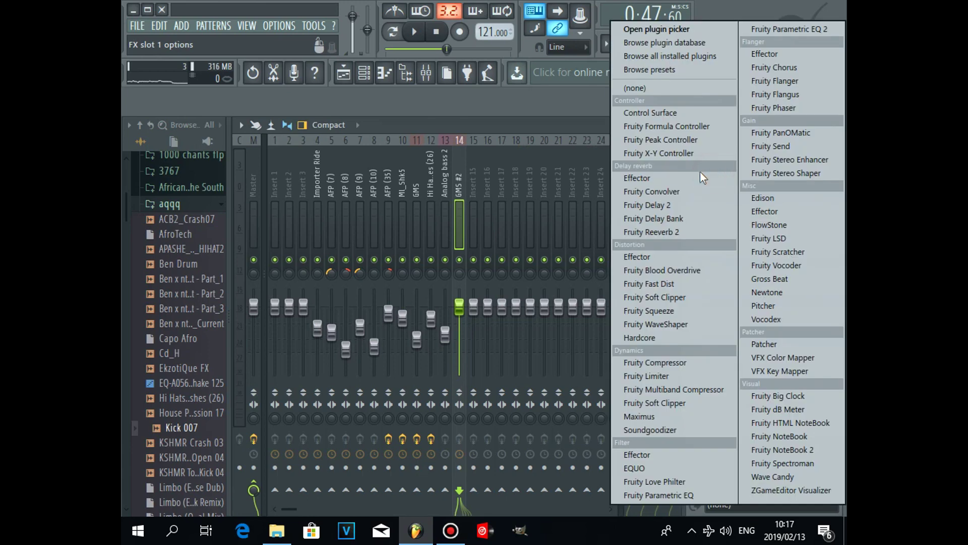
pyautogui.click(653, 205)
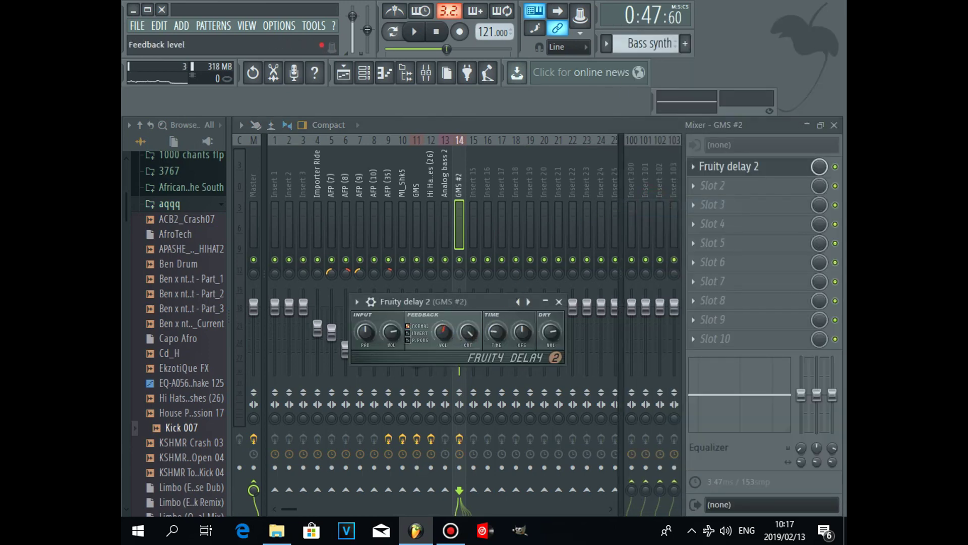
# Play the arrangement and raise the GMS #2 notes in the Bass synth pattern by one octave
pyautogui.press('space')
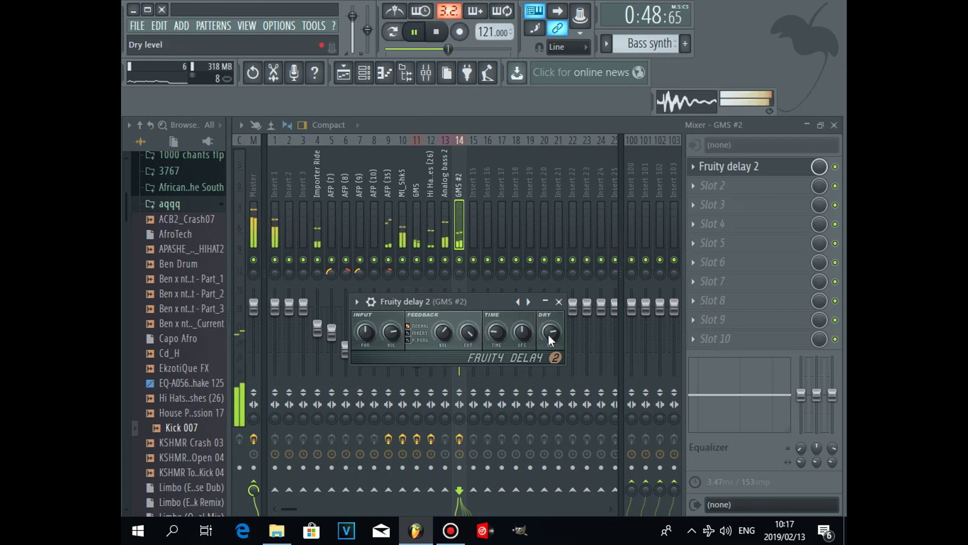
pyautogui.click(343, 73)
pyautogui.doubleClick(467, 468)
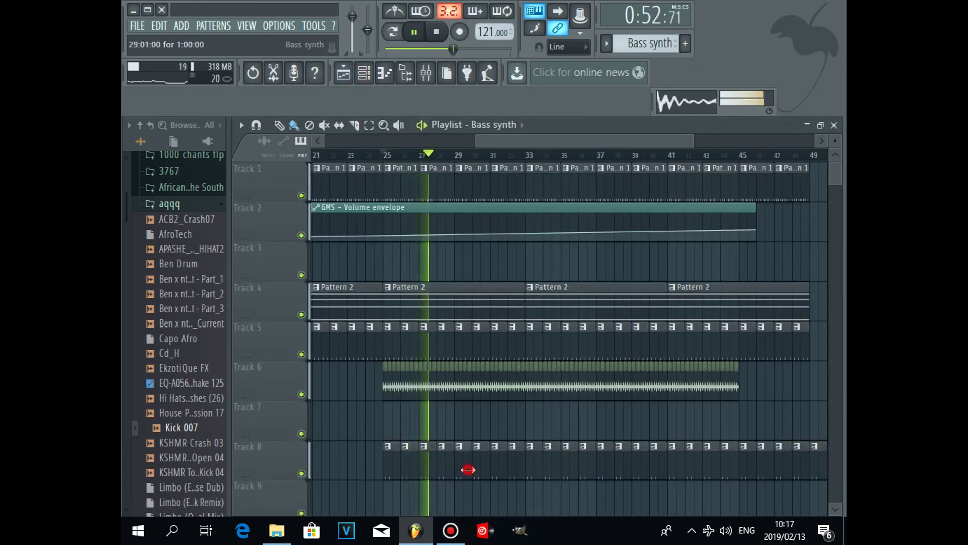
pyautogui.moveTo(306, 142); pyautogui.dragTo(423, 152)
pyautogui.hotkey('ctrl', 'Up')
pyautogui.click(362, 76)
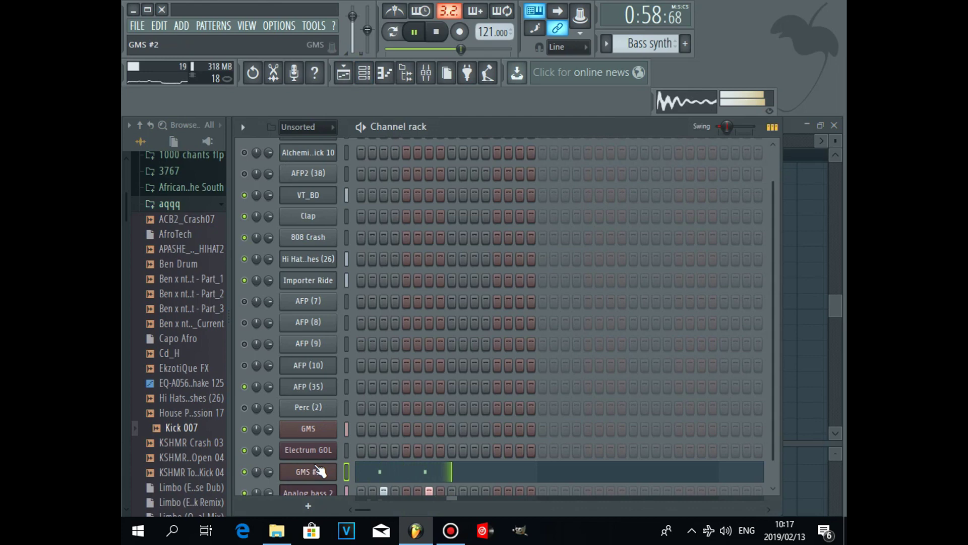
# Change the GMS #2 program in the Basses bank to Analog Bass 1 TE
pyautogui.click(316, 469)
pyautogui.click(637, 219)
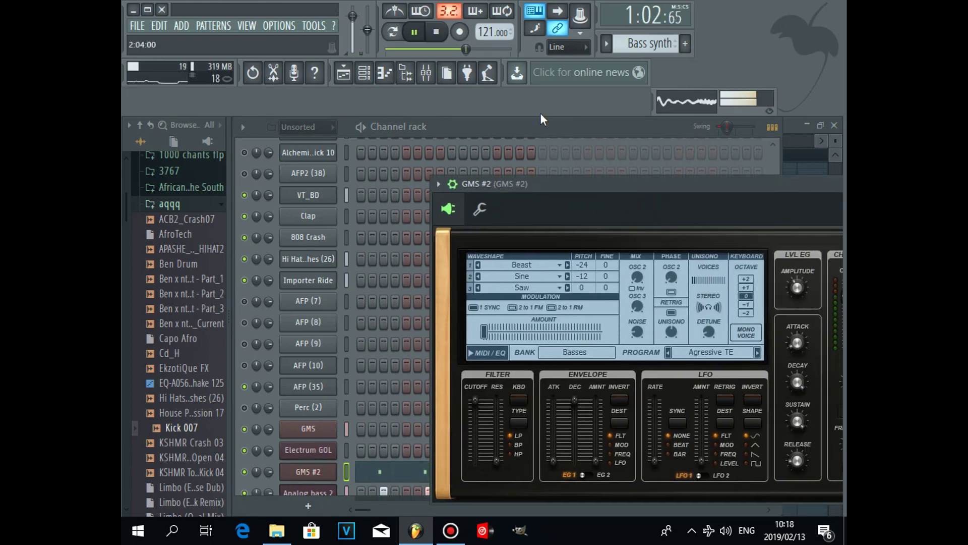
pyautogui.click(426, 73)
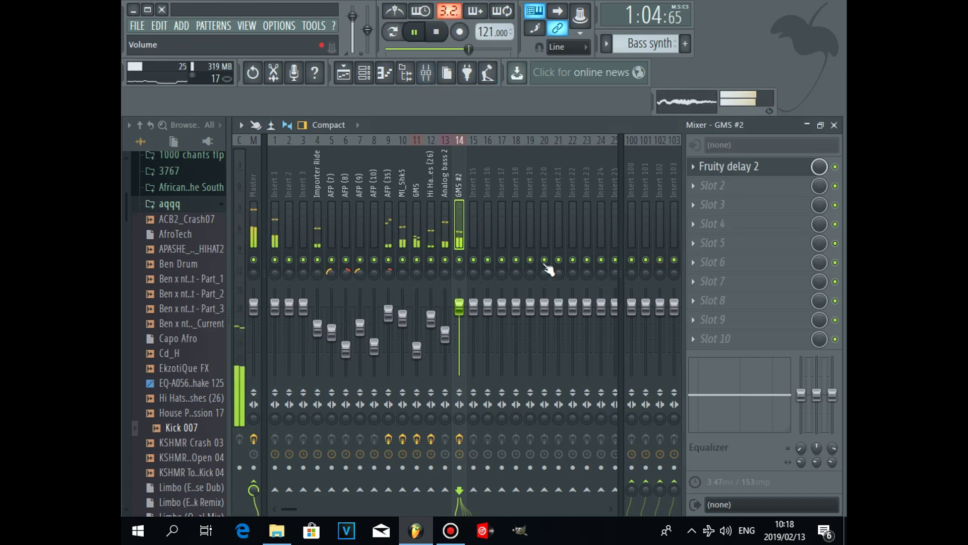
pyautogui.click(694, 187)
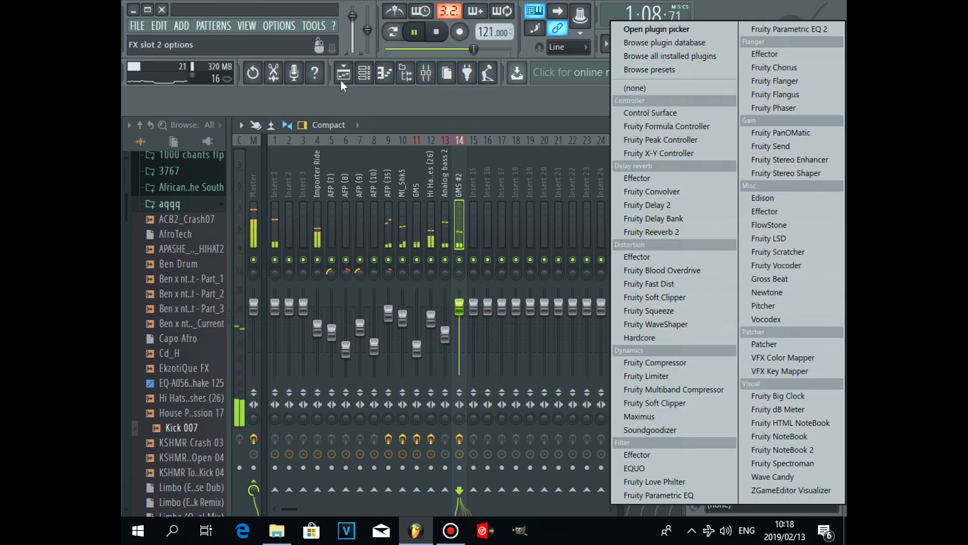
pyautogui.click(364, 73)
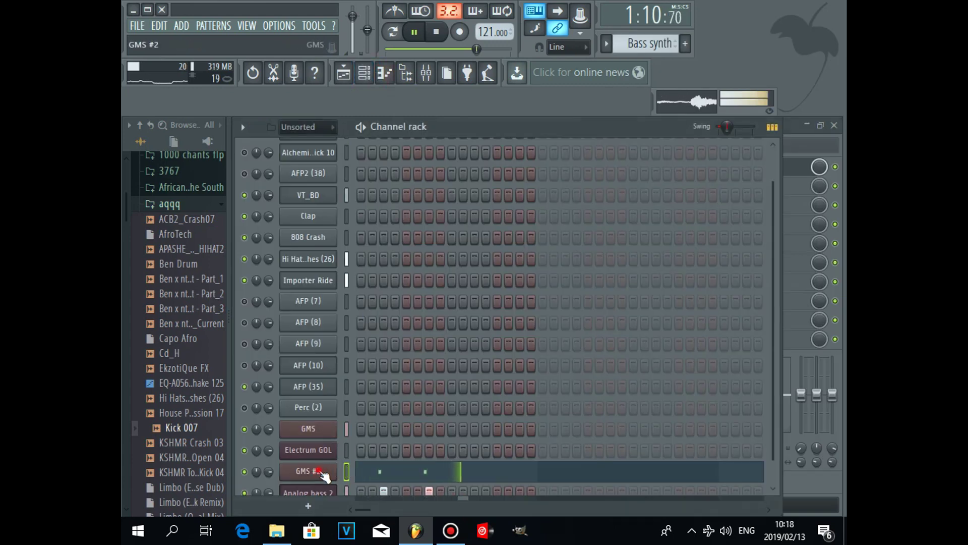
pyautogui.click(312, 472)
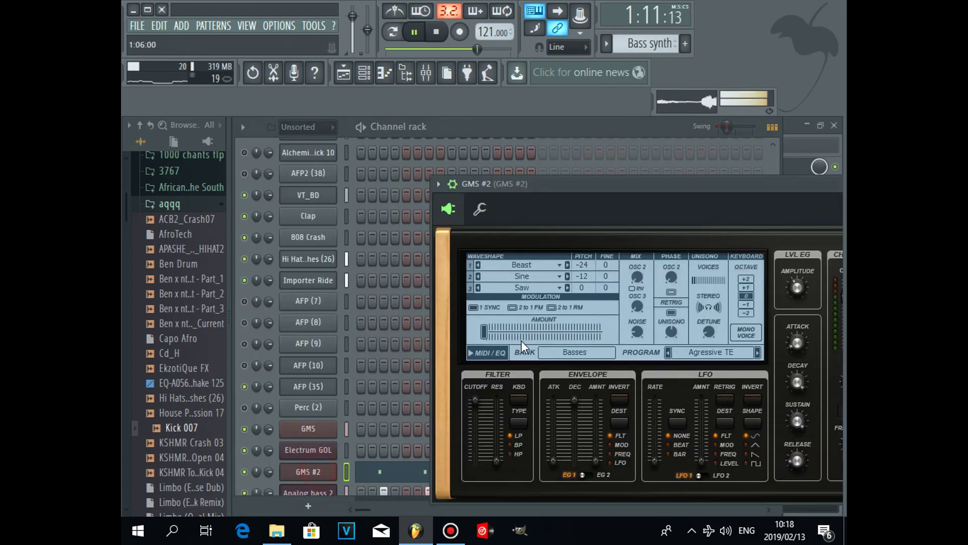
pyautogui.click(758, 352)
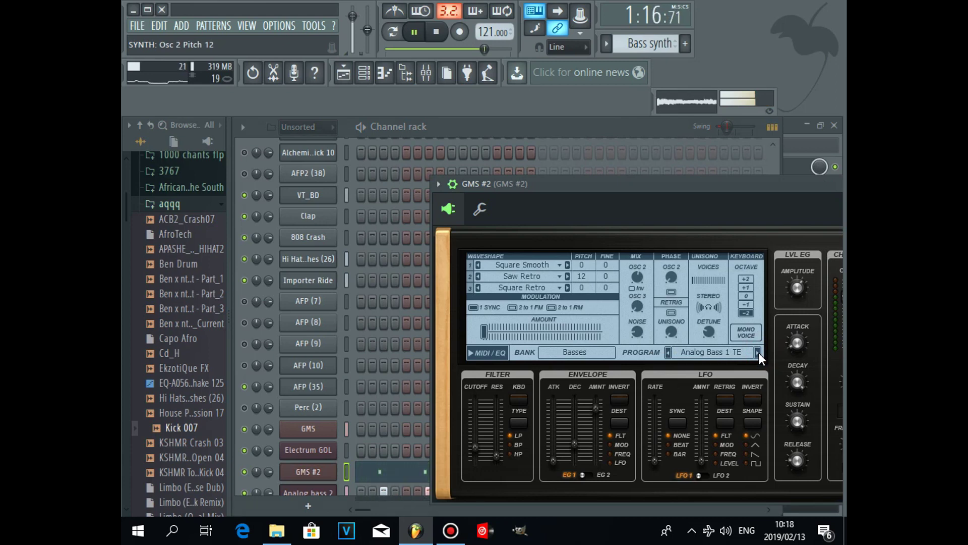
# Audition the current Limbo acapella, House Percussion 17 and KSHMR Hi Hats Open 04 samples against the playing arrangement
pyautogui.click(189, 323)
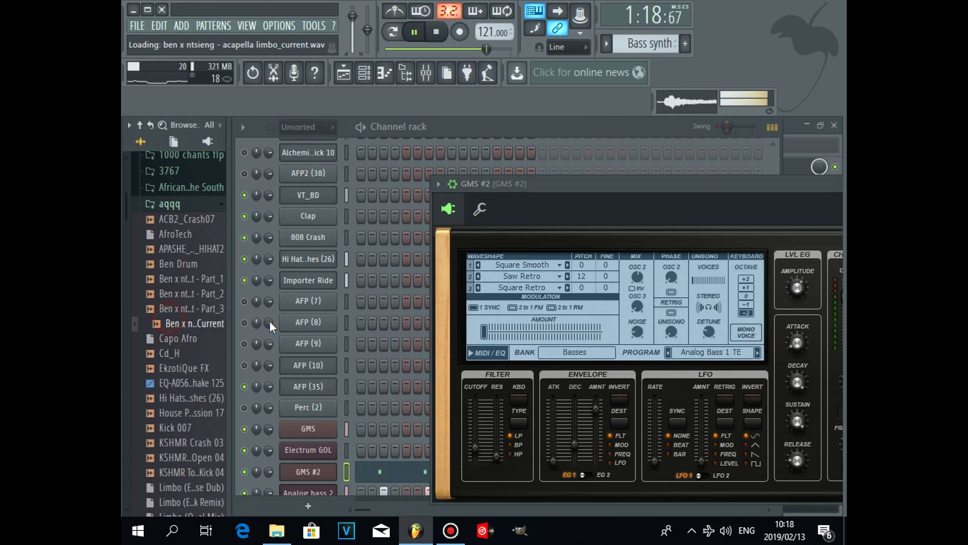
pyautogui.click(181, 408)
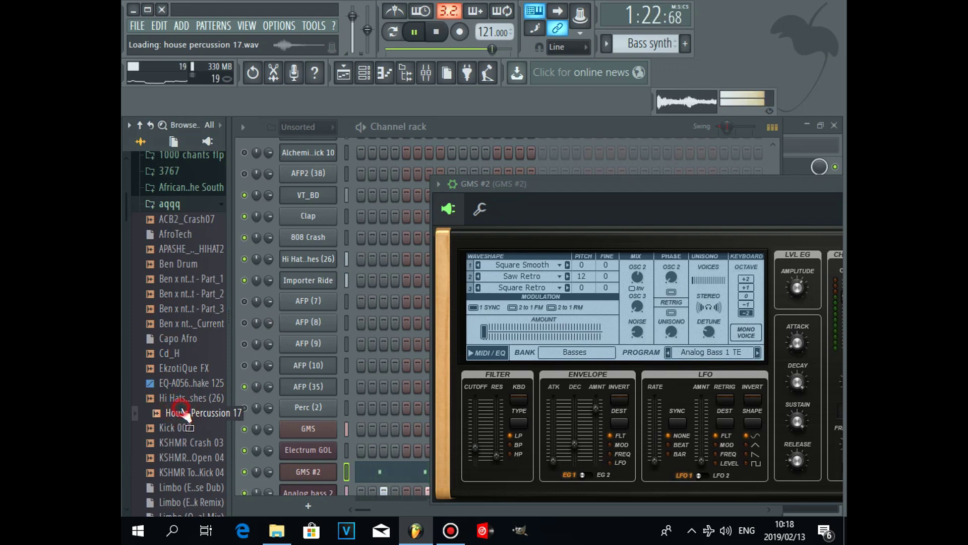
pyautogui.click(213, 460)
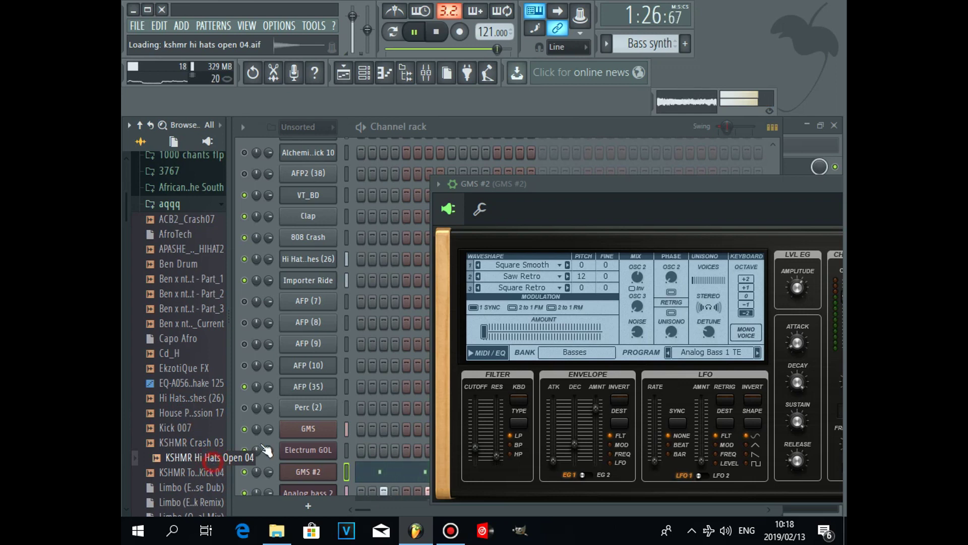
# Stop playback and collapse the GMS #2 plugin window
pyautogui.moveTo(710, 180); pyautogui.dragTo(580, 197)
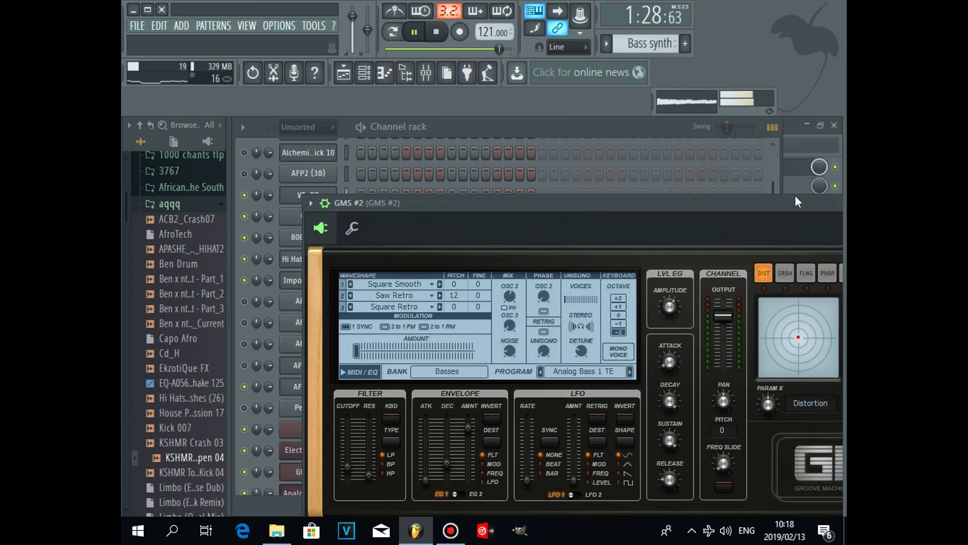
pyautogui.moveTo(786, 214); pyautogui.dragTo(682, 208)
pyautogui.moveTo(772, 194); pyautogui.dragTo(704, 215)
pyautogui.press('space')
pyautogui.click(720, 215)
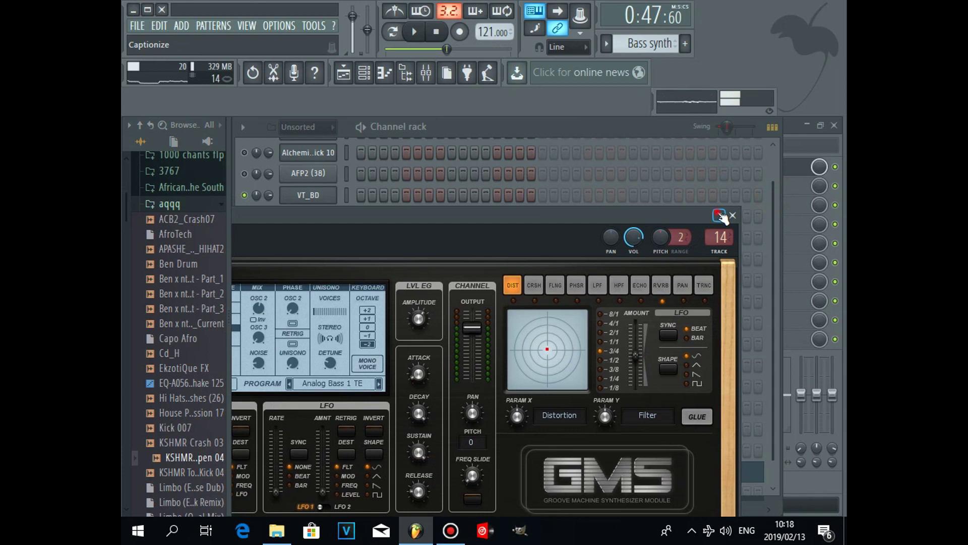
# Add a Harmless synth channel with the Blue Sunday SF bass preset and collapse its plugin window
pyautogui.moveTo(775, 279); pyautogui.dragTo(775, 350)
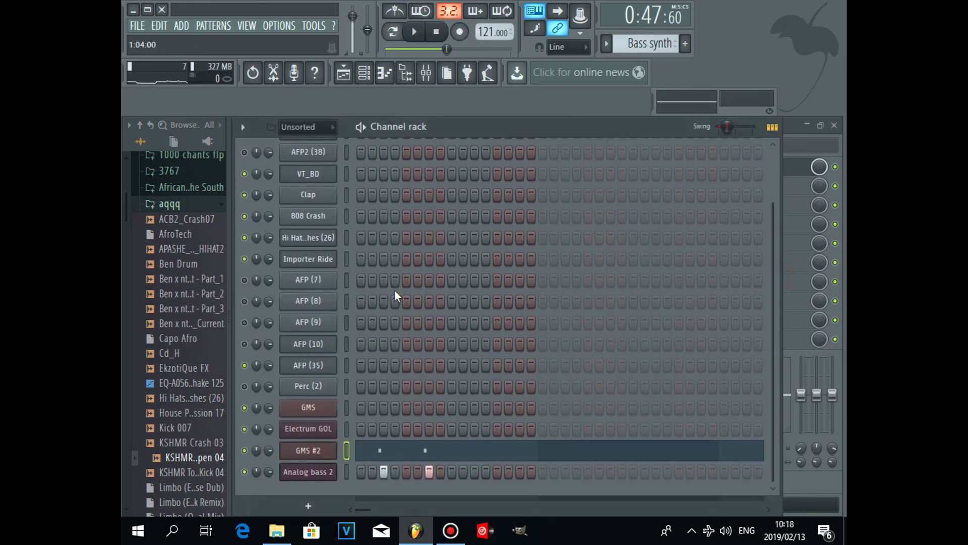
pyautogui.click(308, 505)
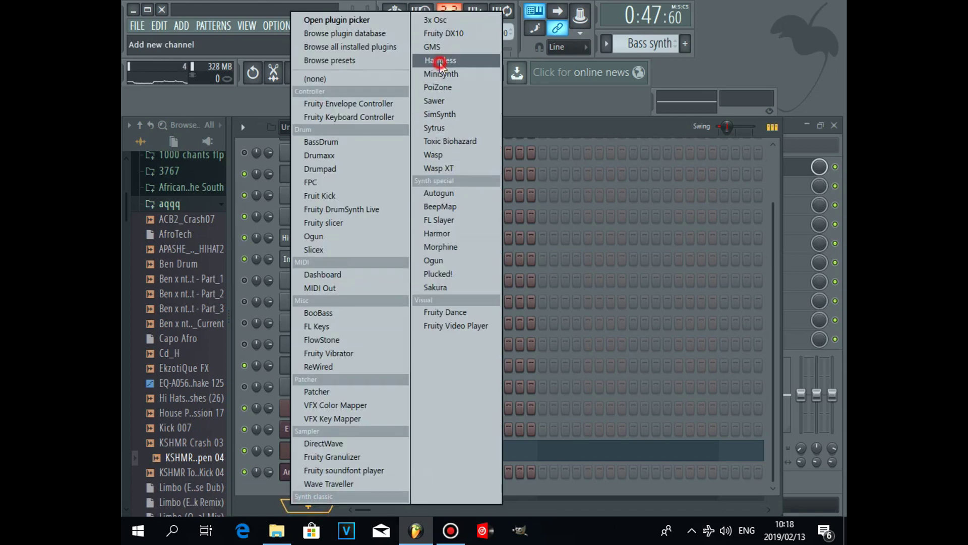
pyautogui.click(439, 61)
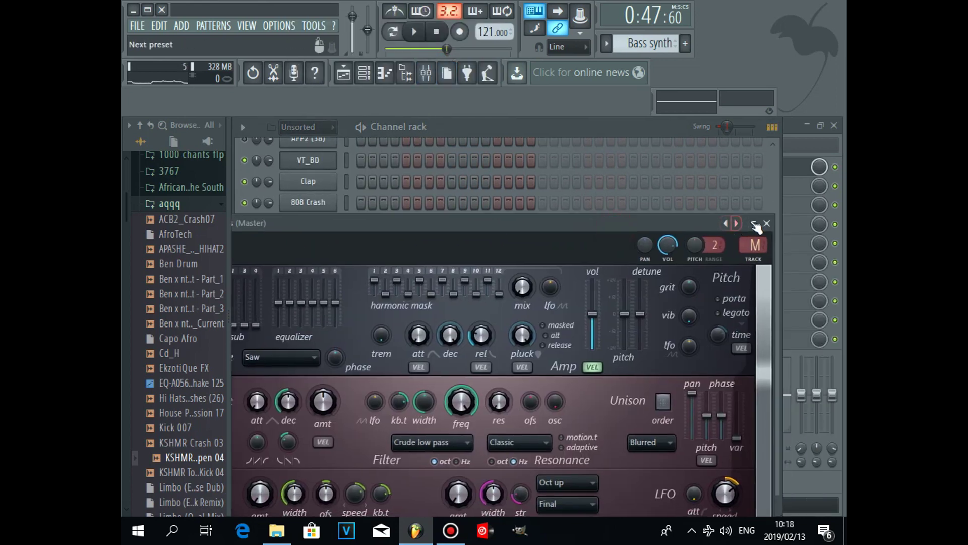
pyautogui.click(728, 223)
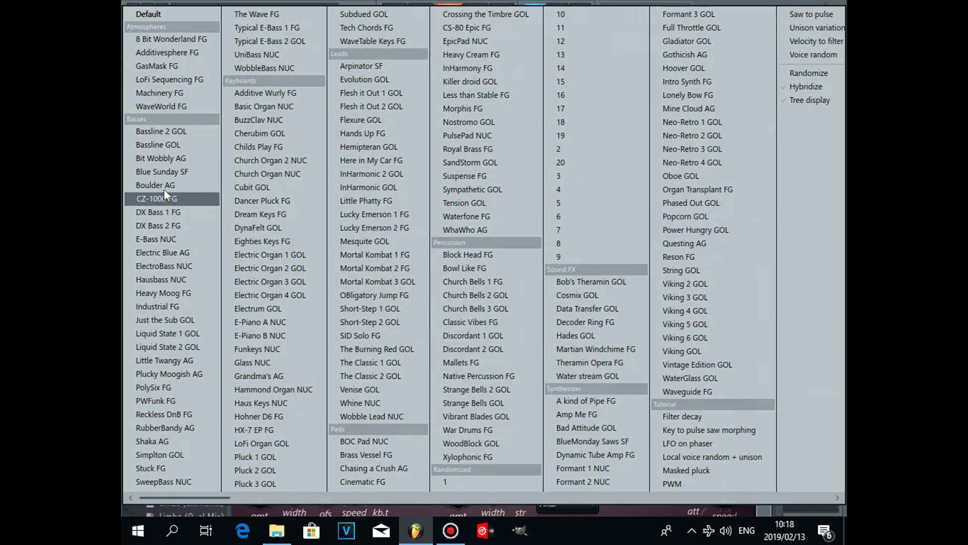
pyautogui.click(157, 174)
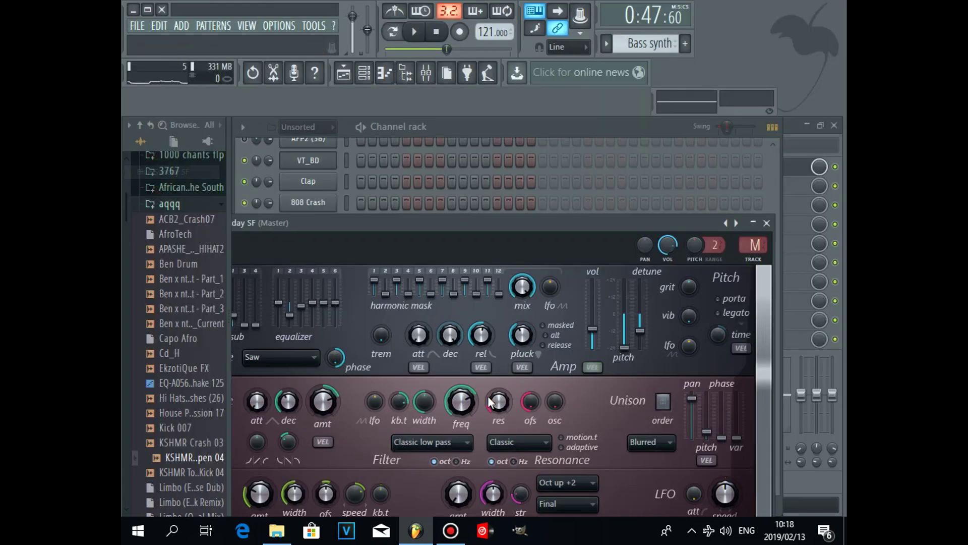
pyautogui.click(753, 222)
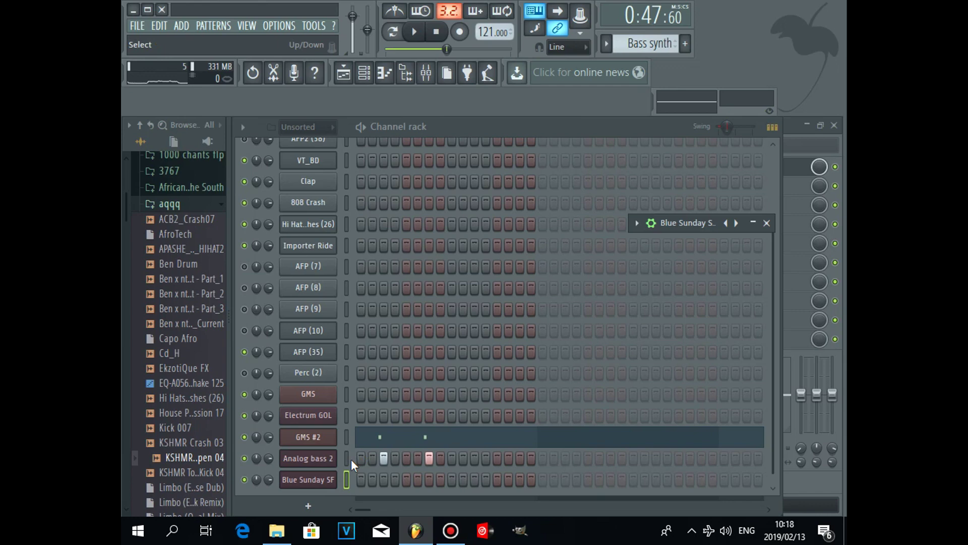
# Create a new pattern named BAzz and place a Blue Sunday SF hit on step 15 while playing the arrangement
pyautogui.click(685, 44)
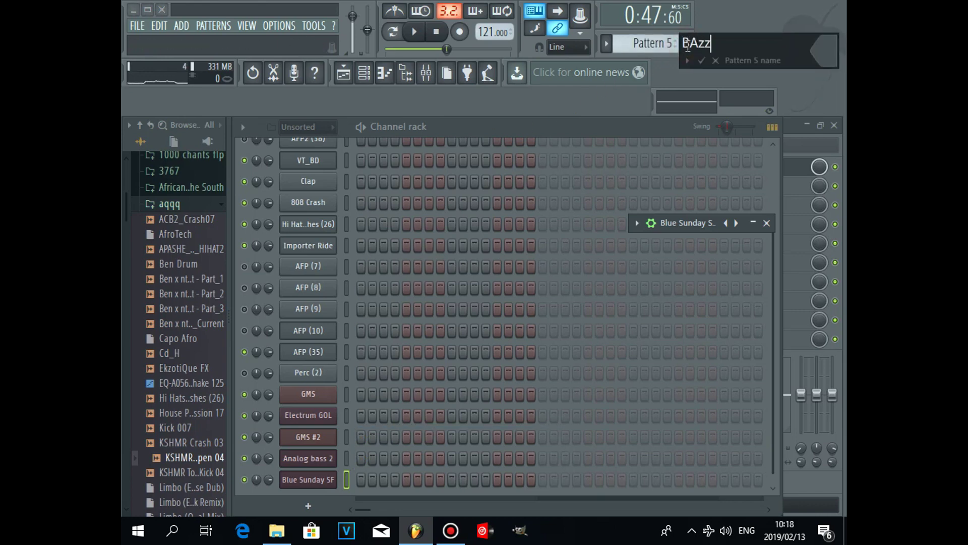
pyautogui.press('Return')
pyautogui.press('space')
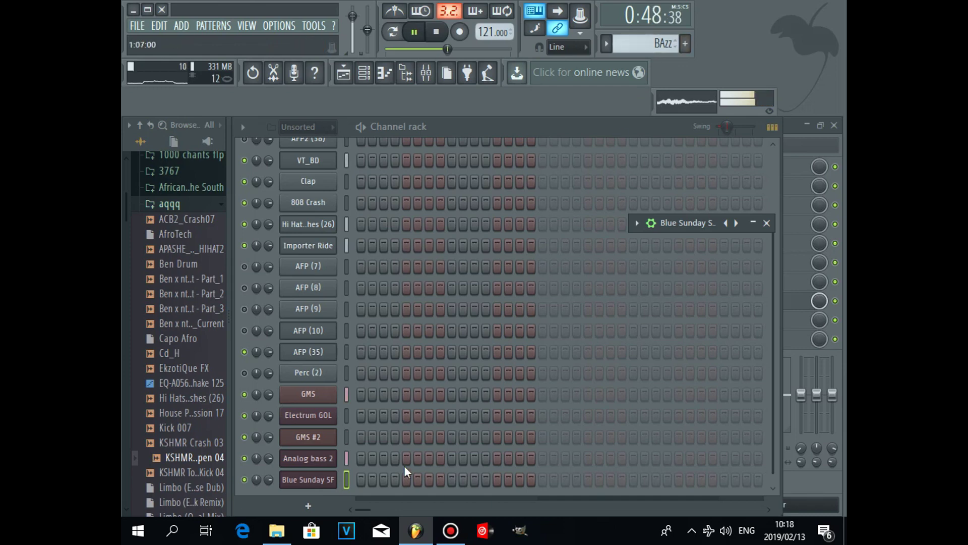
pyautogui.press('q')
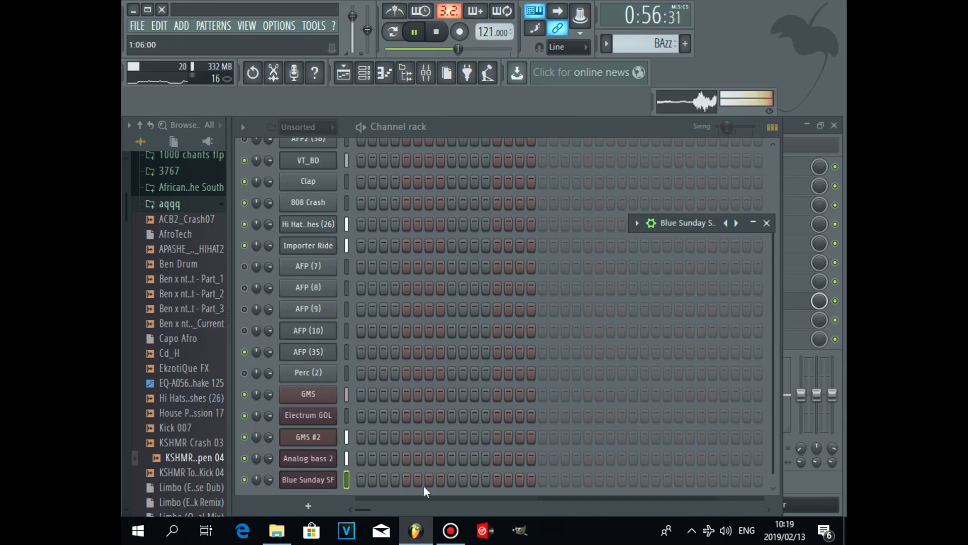
pyautogui.click(517, 484)
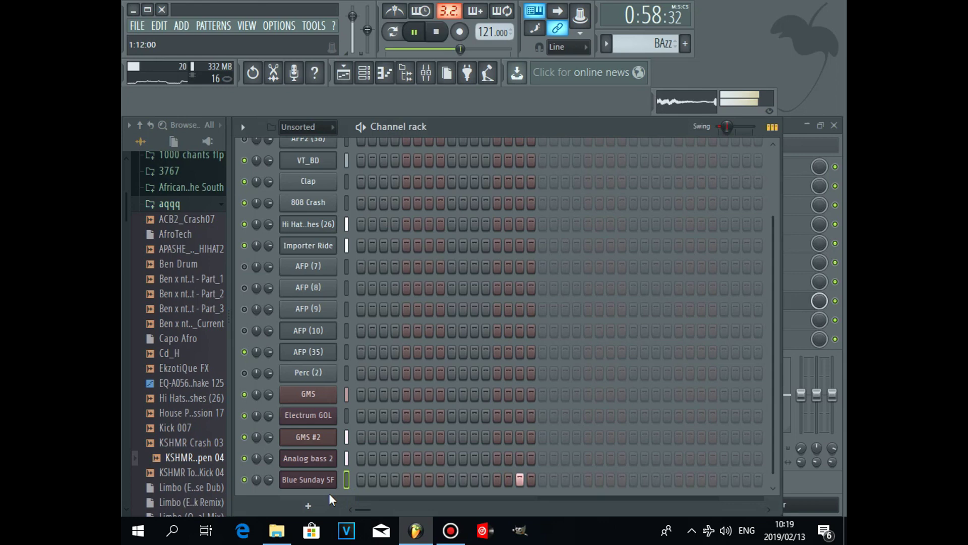
pyautogui.press('space')
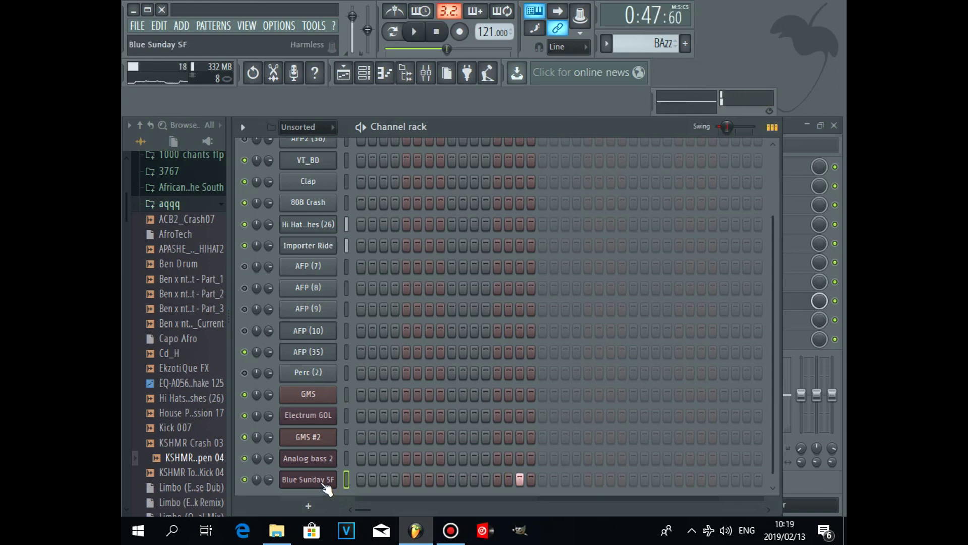
# Lengthen the Blue Sunday SF C5 note in the BAzz pattern to two steps, ending at the bar line
pyautogui.rightClick(321, 483)
pyautogui.click(378, 391)
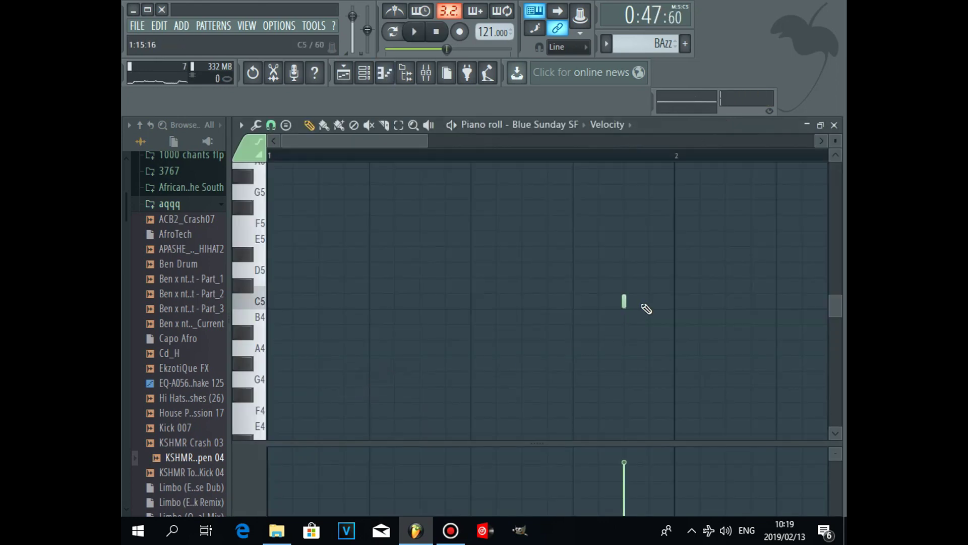
pyautogui.moveTo(625, 301); pyautogui.dragTo(672, 305)
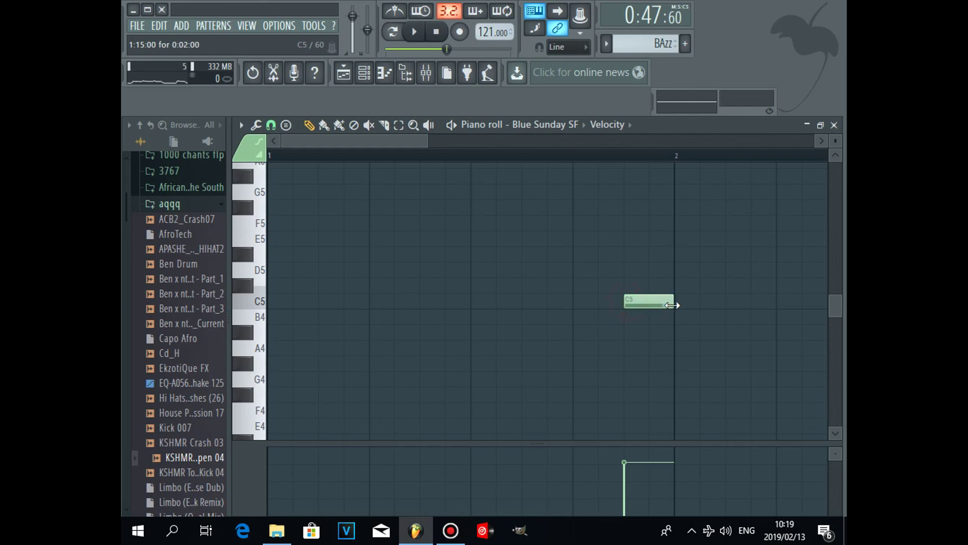
pyautogui.click(364, 73)
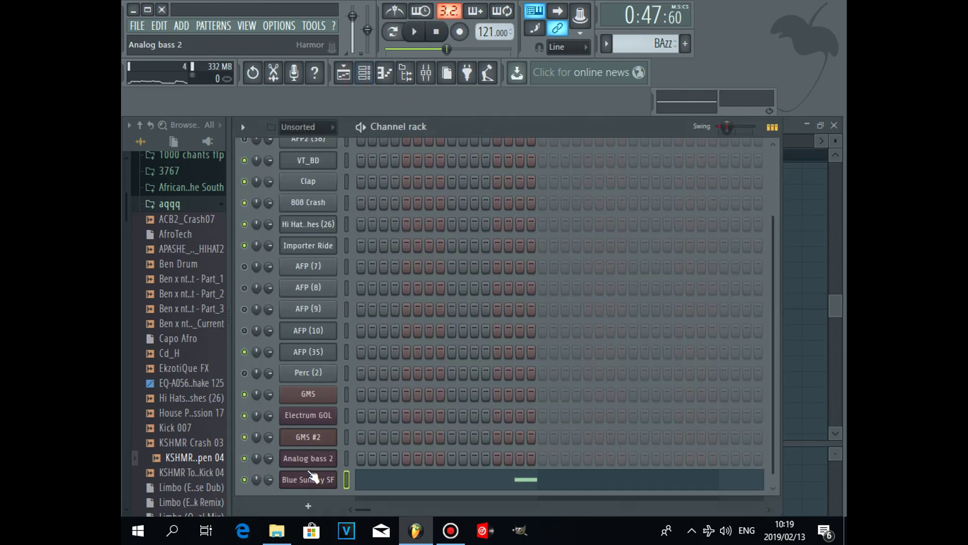
# Assign the Blue Sunday SF channel to a free mixer track and lower that track's volume
pyautogui.click(317, 483)
pyautogui.click(650, 222)
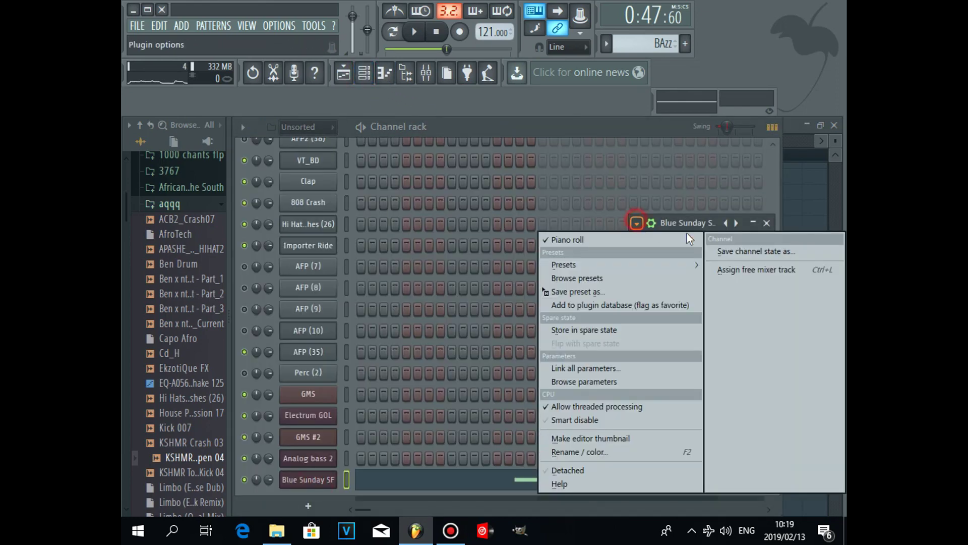
pyautogui.click(758, 264)
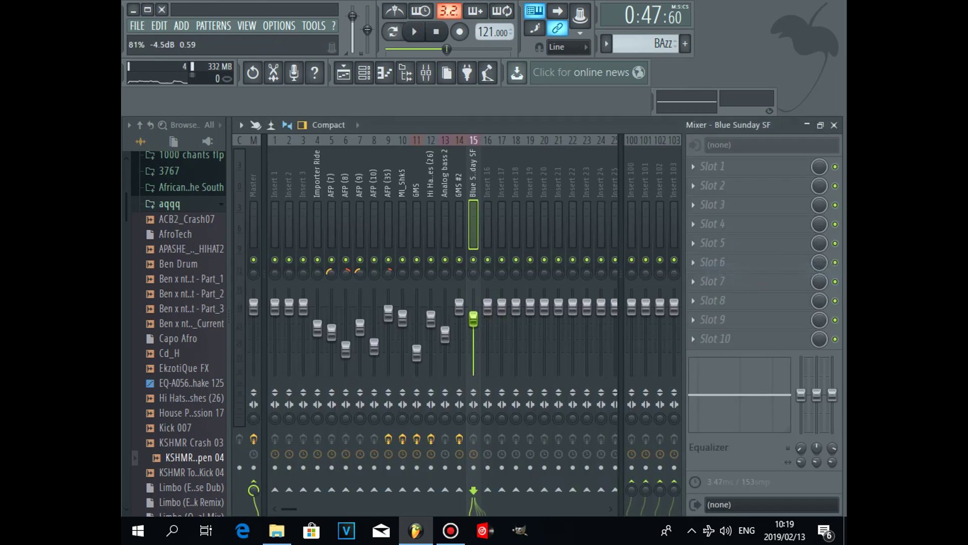
# Load Fruity Parametric EQ 2 on the Blue Sunday SF mixer track and pull band 7 fully down into the mids as a high cut
pyautogui.click(739, 165)
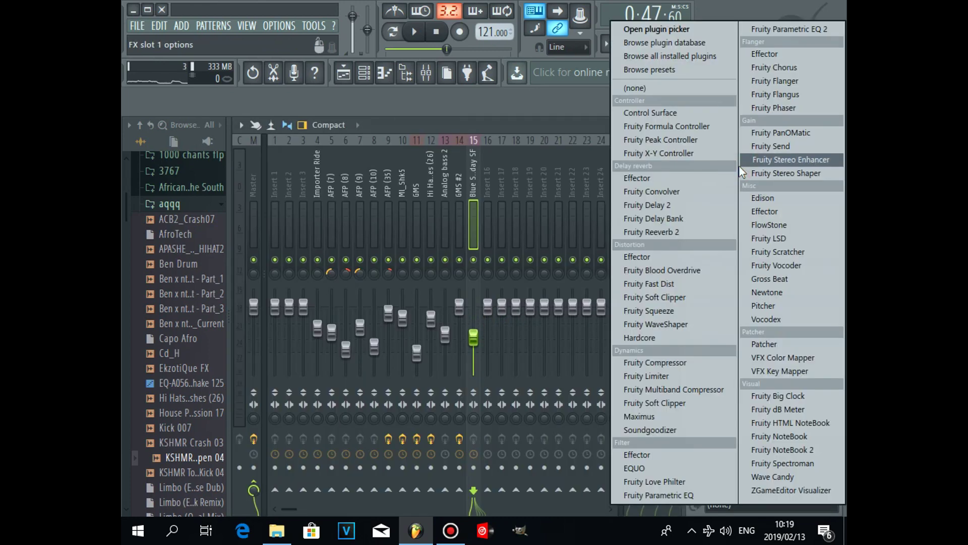
pyautogui.click(767, 29)
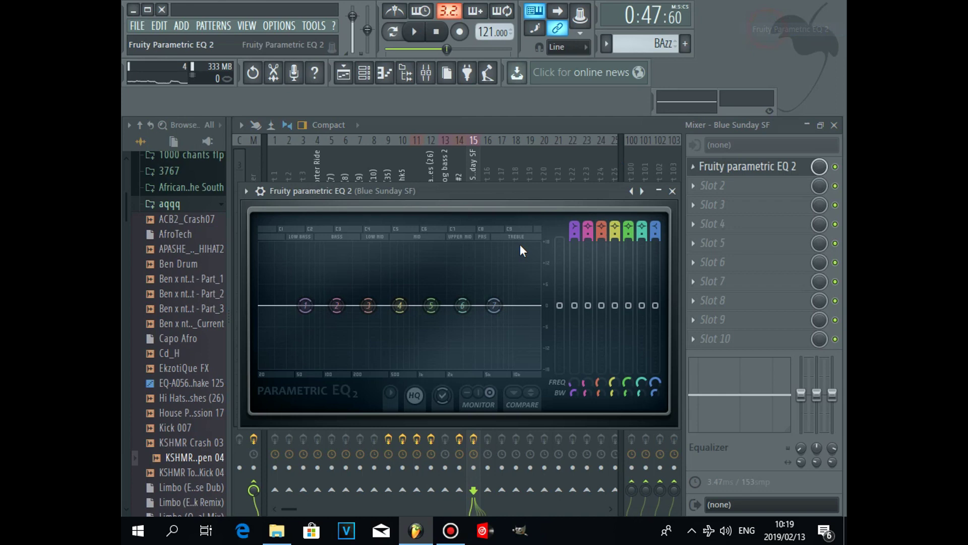
pyautogui.moveTo(494, 305); pyautogui.dragTo(392, 368)
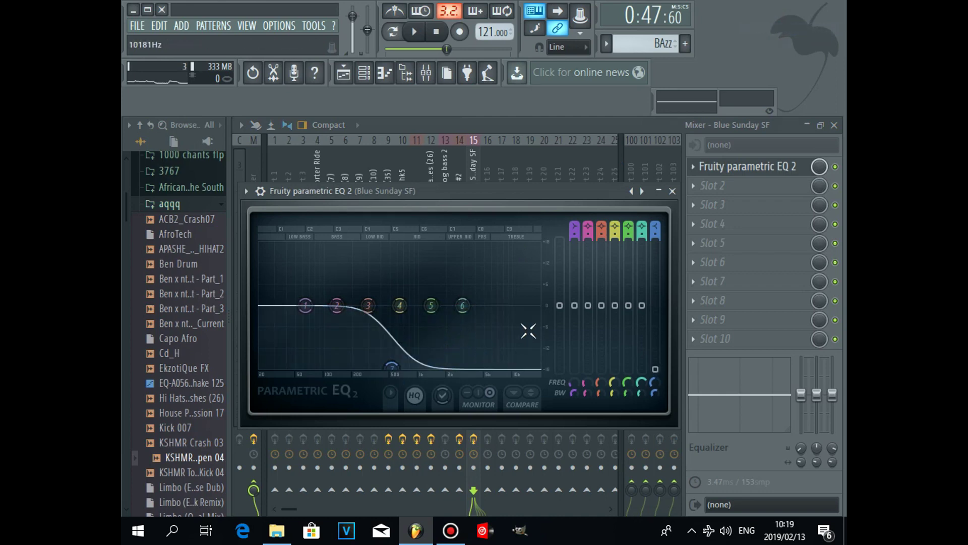
# Play the arrangement and paint BAzz clips along Track 10 from bar 25 through bar 41
pyautogui.click(343, 72)
pyautogui.scroll(-3, 484, 330)
pyautogui.press('space')
pyautogui.moveTo(389, 422)
pyautogui.mouseDown()
pyautogui.moveTo(509, 439)
pyautogui.moveTo(540, 426)
pyautogui.moveTo(684, 429)
pyautogui.mouseUp()
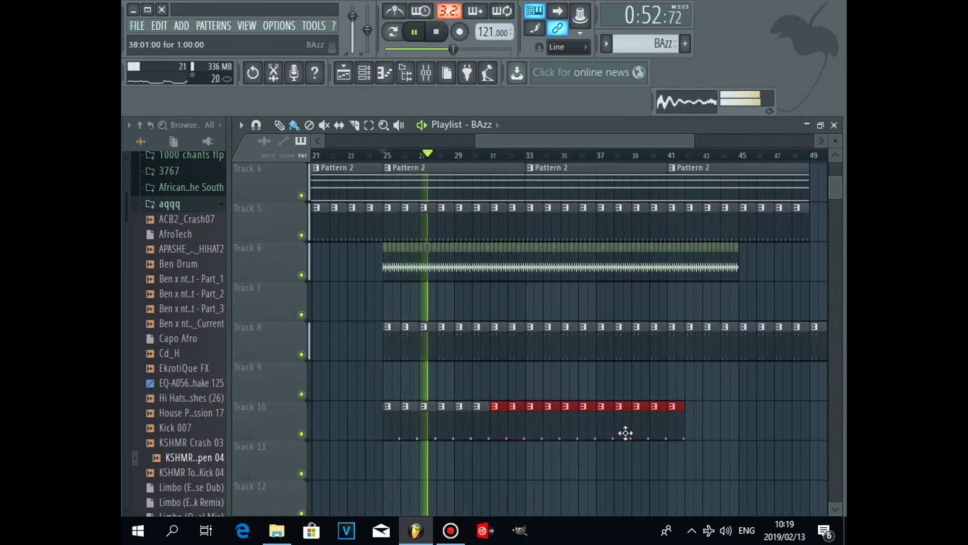
pyautogui.doubleClick(625, 436)
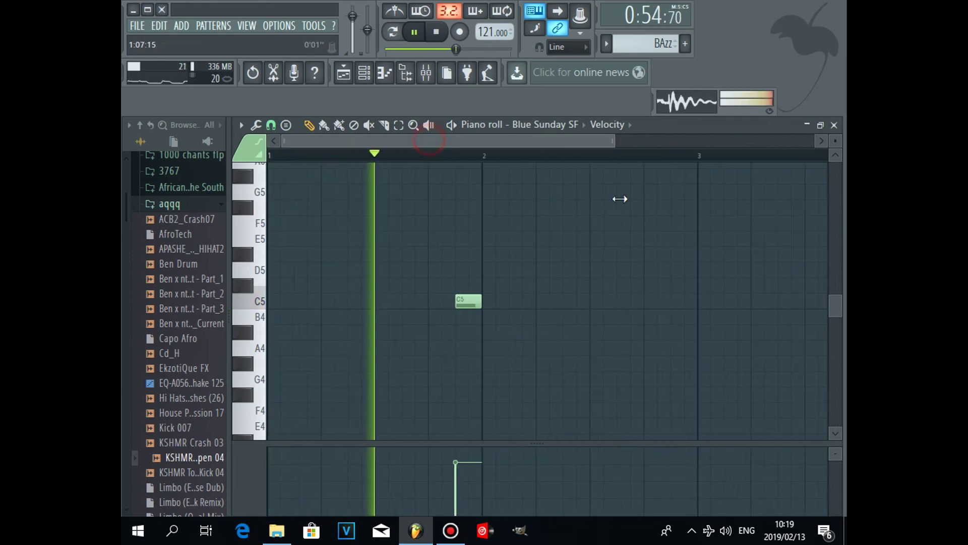
pyautogui.click(344, 79)
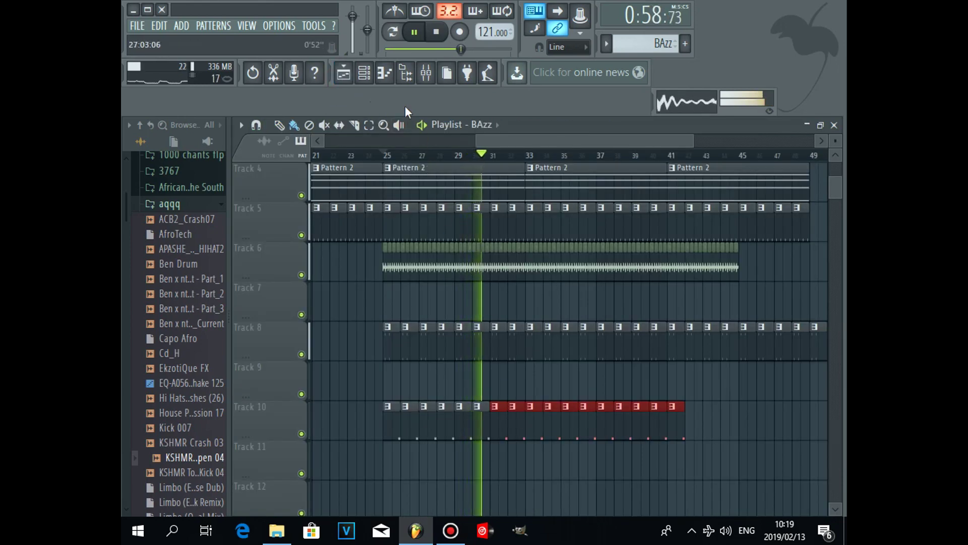
# Stop playback and delete the BAzz clips on Track 10 at bar 41 and at every even bar from 26 to 40
pyautogui.press('space')
pyautogui.rightClick(668, 427)
pyautogui.rightClick(411, 427)
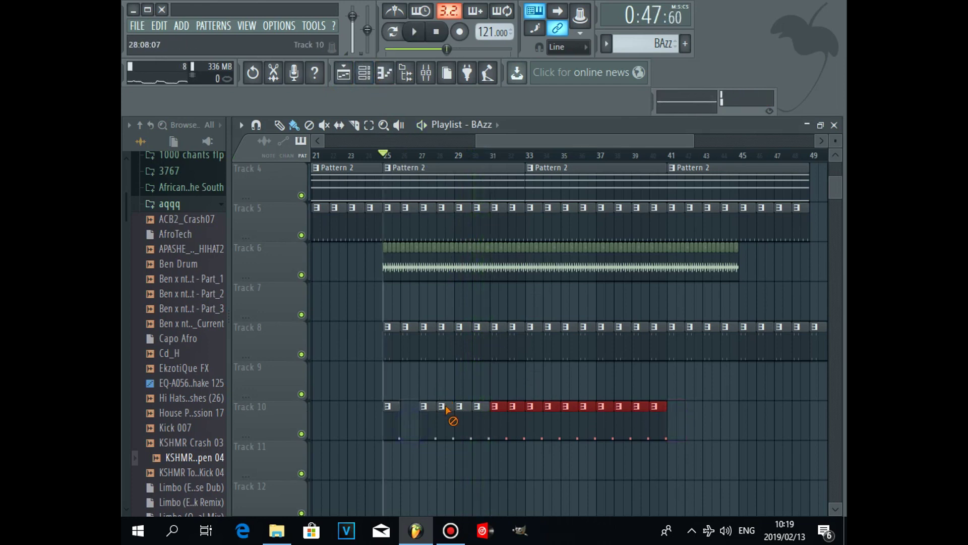
pyautogui.rightClick(478, 434)
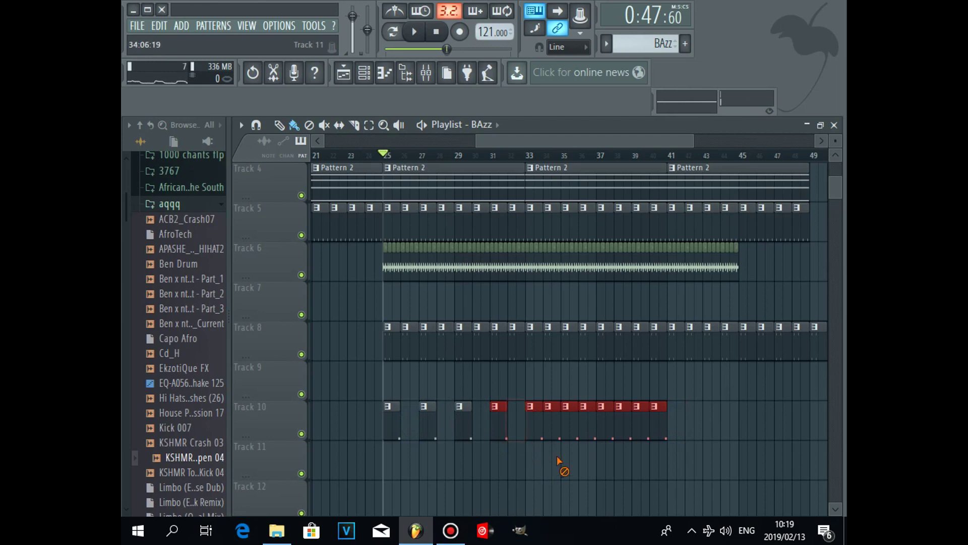
pyautogui.rightClick(586, 428)
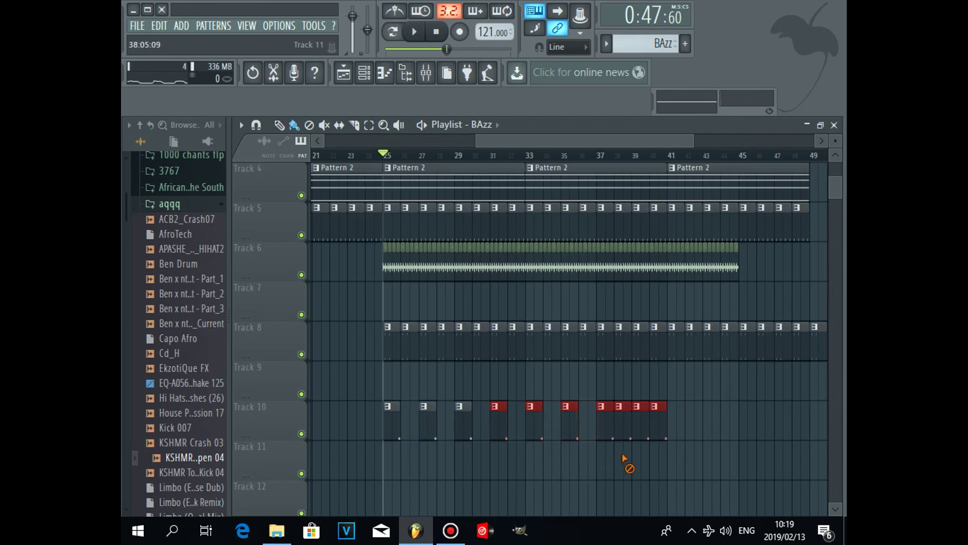
# Add a four-step C4 note at the end of bar 2 in the BAzz pattern and lengthen the C5 note to about six steps
pyautogui.doubleClick(396, 428)
pyautogui.press('space')
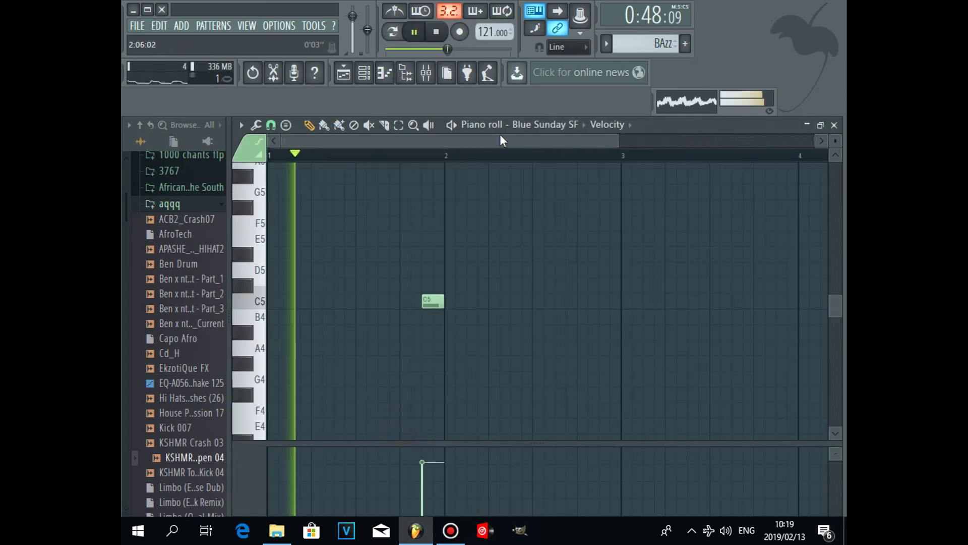
pyautogui.moveTo(601, 140); pyautogui.dragTo(579, 144)
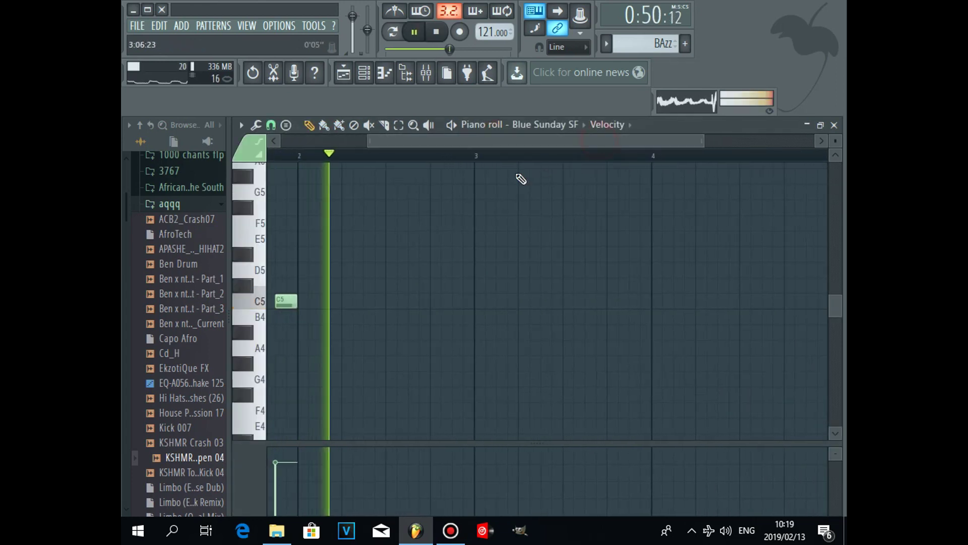
pyautogui.press('space')
pyautogui.scroll(-4, 449, 383)
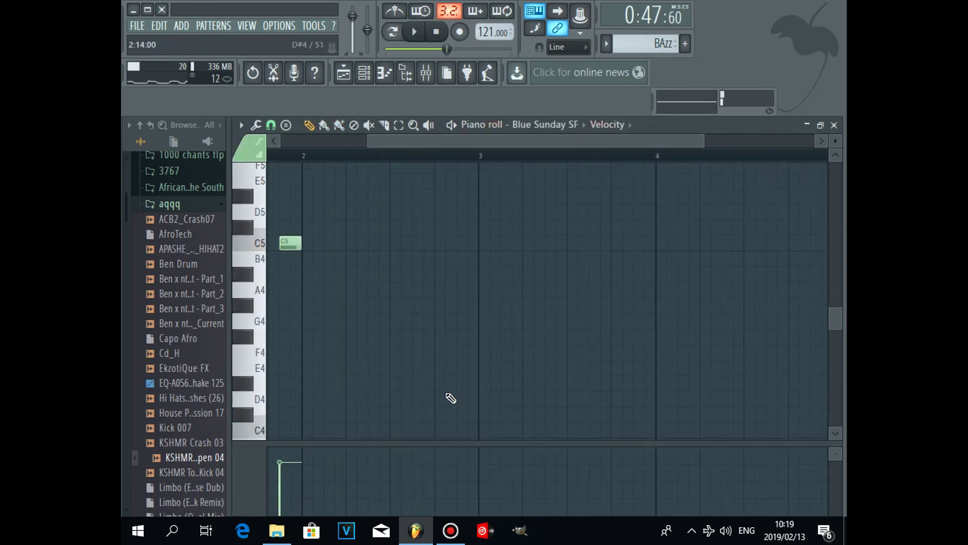
pyautogui.click(442, 393)
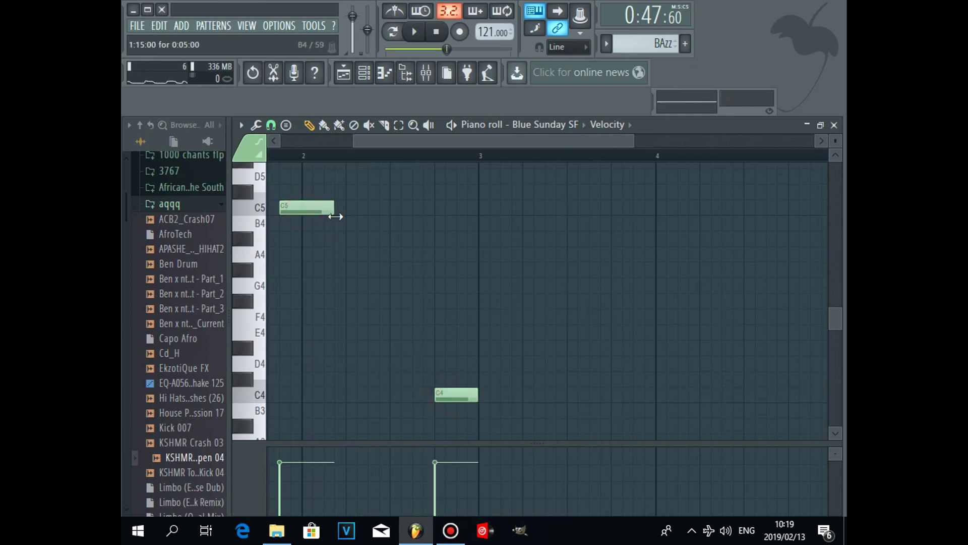
pyautogui.moveTo(452, 141); pyautogui.dragTo(429, 143)
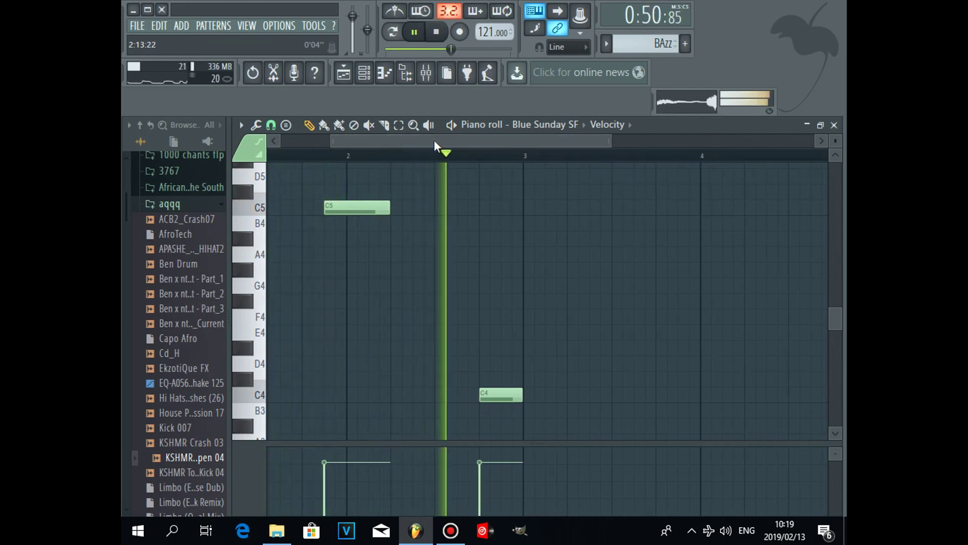
# Raise the Blue Sunday SF mixer track's volume slightly while the arrangement plays
pyautogui.click(343, 74)
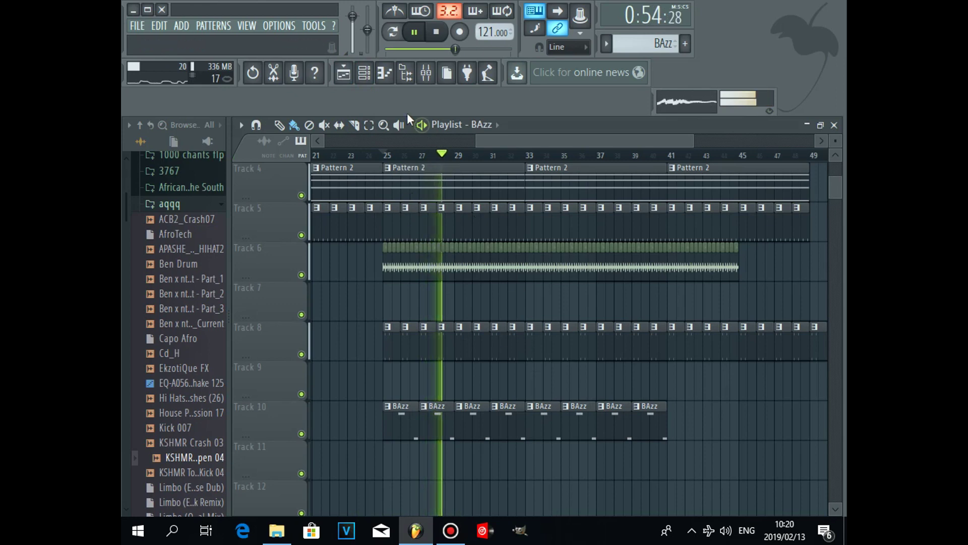
pyautogui.click(426, 73)
pyautogui.moveTo(473, 336); pyautogui.dragTo(473, 328)
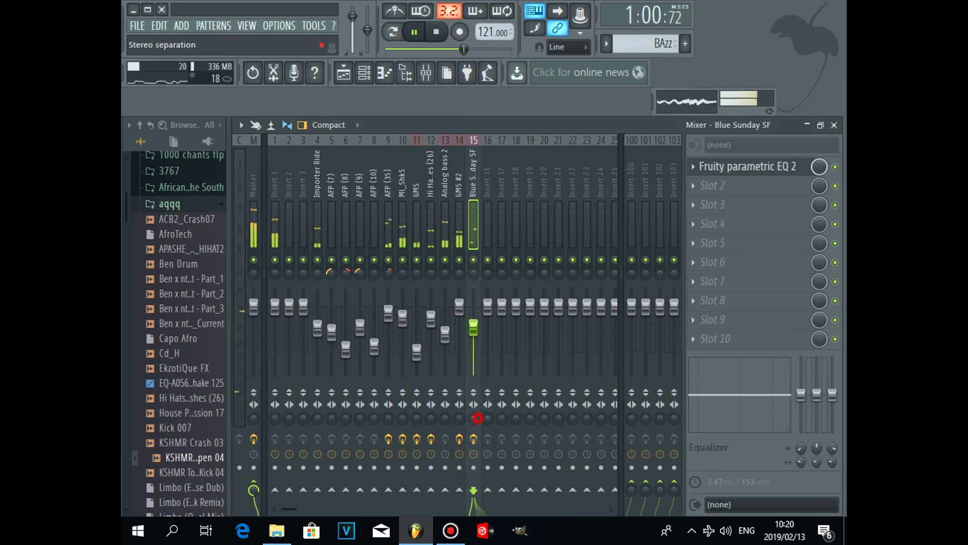
# Continue the BAzz clips on Track 10 of the playlist from bar 41 through bar 48
pyautogui.click(344, 74)
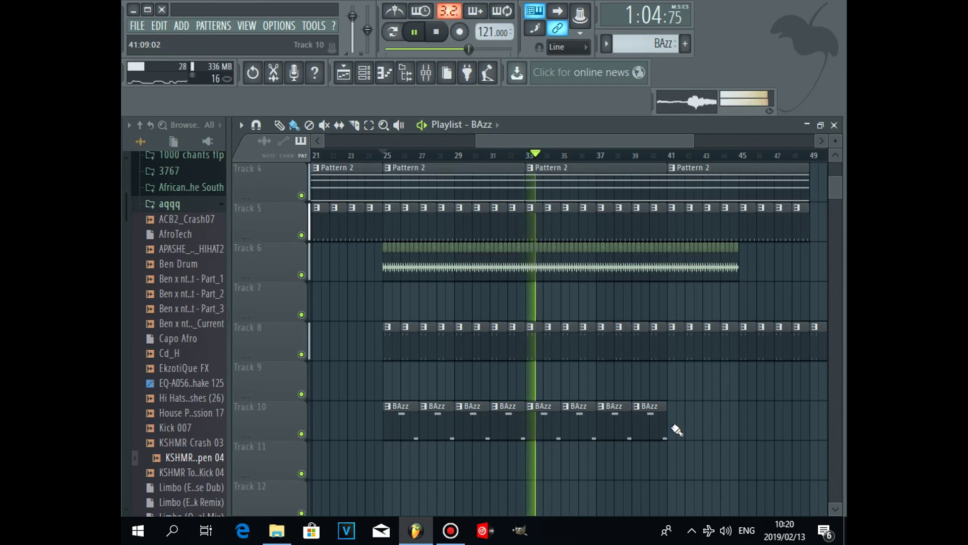
pyautogui.moveTo(676, 422)
pyautogui.mouseDown()
pyautogui.moveTo(736, 407)
pyautogui.moveTo(778, 413)
pyautogui.mouseUp()
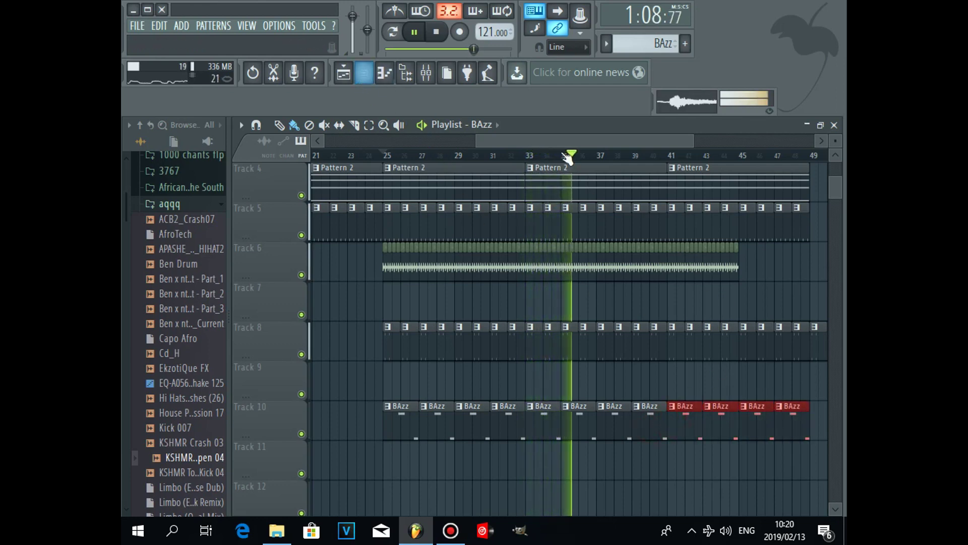
pyautogui.moveTo(580, 140); pyautogui.dragTo(530, 141)
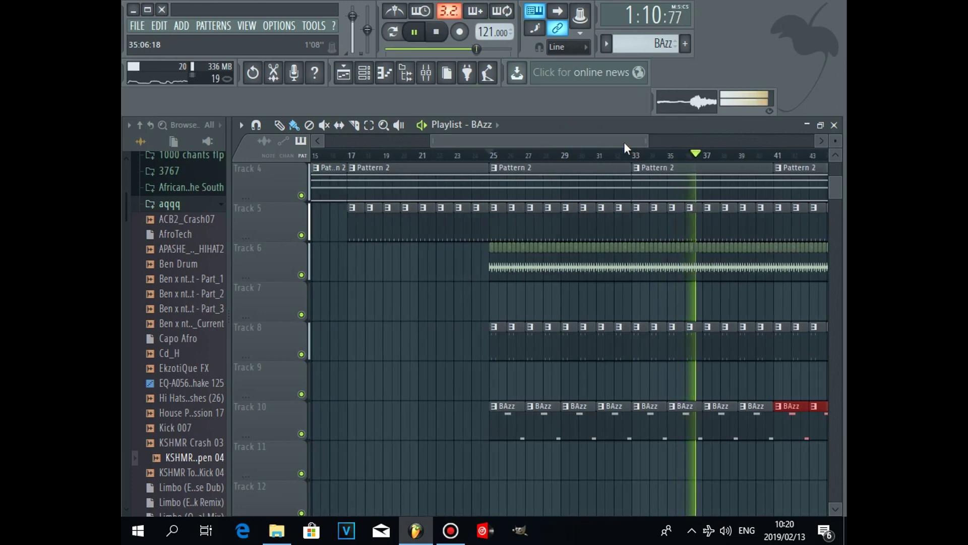
# Stop playback and extend the Shaker 10 audio on Track 6 from bar 45 through the end of bar 48
pyautogui.moveTo(647, 141); pyautogui.dragTo(749, 160)
pyautogui.moveTo(618, 142); pyautogui.dragTo(644, 268)
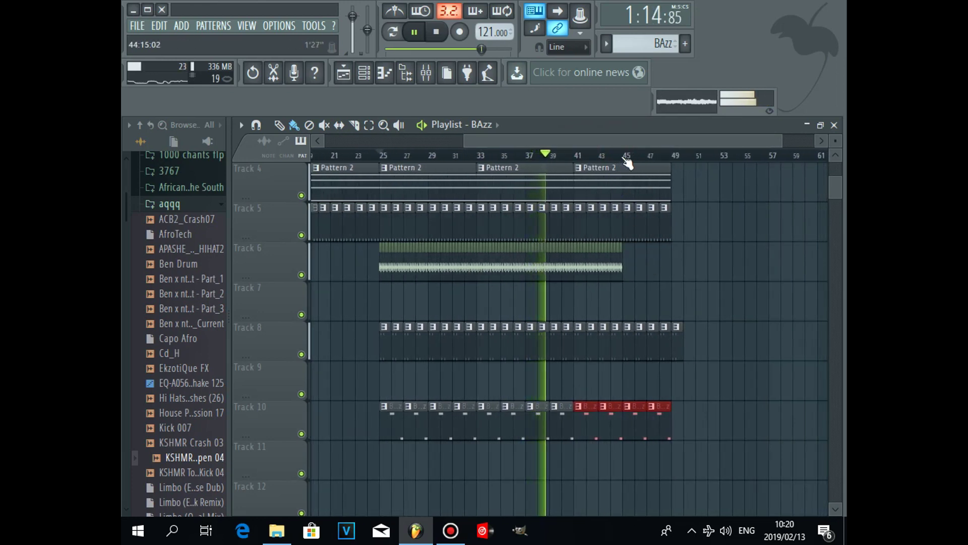
pyautogui.scroll(6, 626, 160)
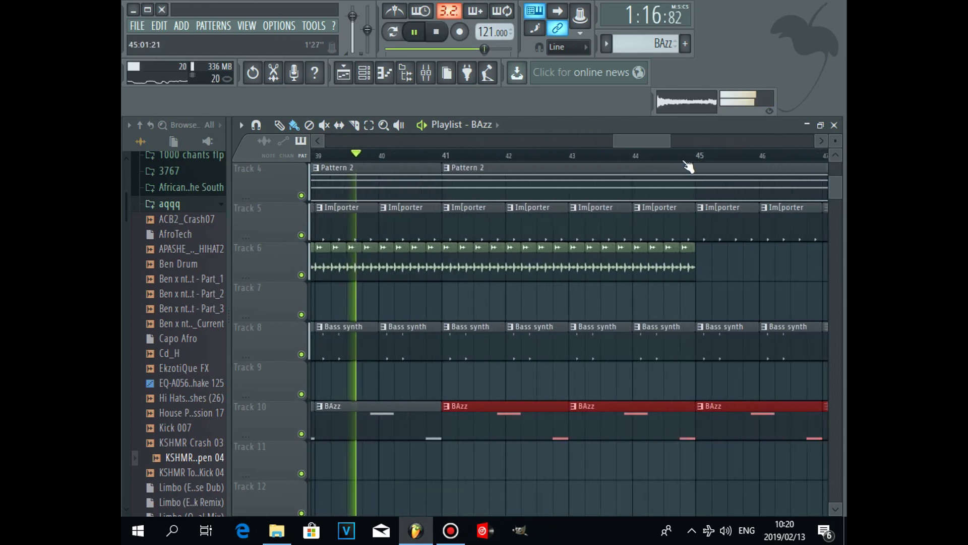
pyautogui.moveTo(652, 144); pyautogui.dragTo(666, 157)
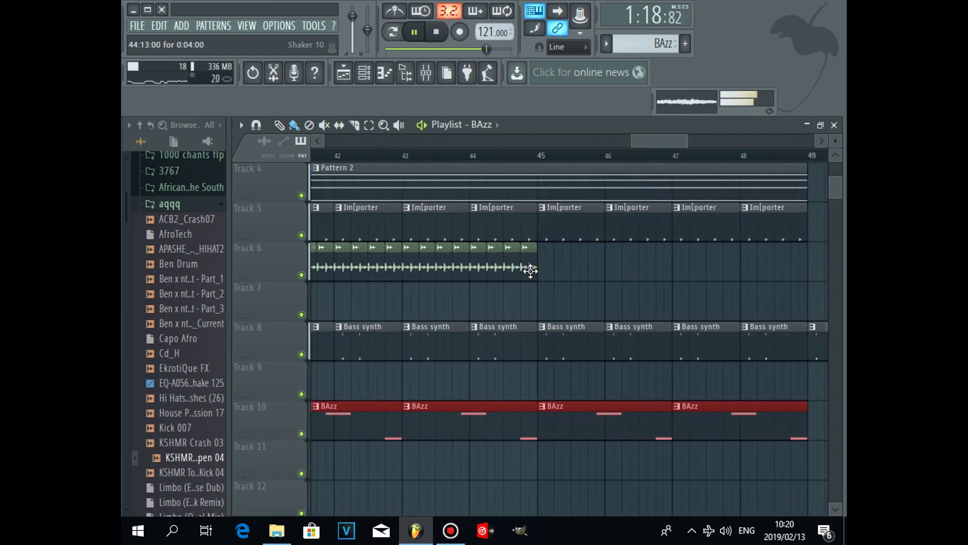
pyautogui.press('space')
pyautogui.moveTo(531, 270)
pyautogui.mouseDown()
pyautogui.moveTo(793, 268)
pyautogui.moveTo(783, 267)
pyautogui.mouseUp()
pyautogui.scroll(-5, 682, 163)
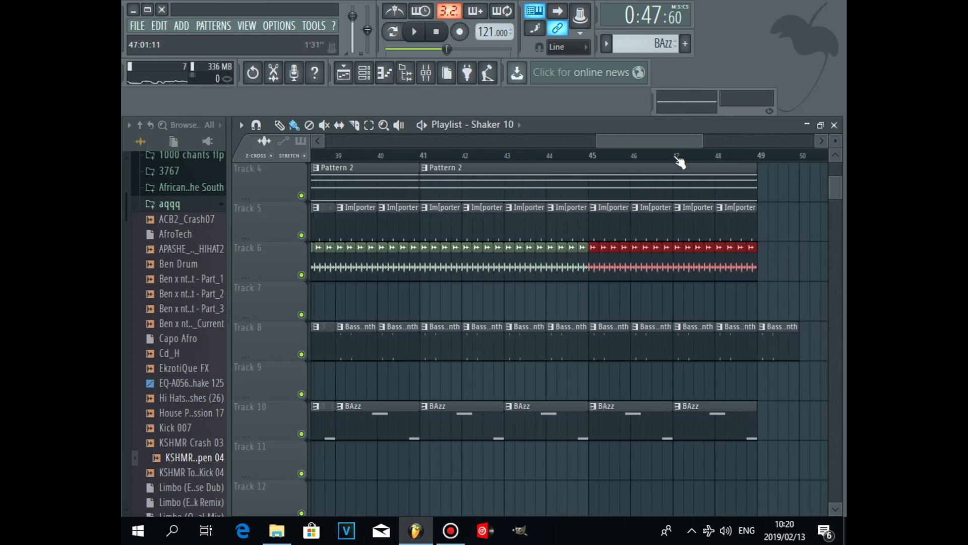
# Close the aqqq sample folder and place KSHMR Hi Perc 01 from the Blaq Abs…se Mix folder on Track 11 at bar 25
pyautogui.click(212, 222)
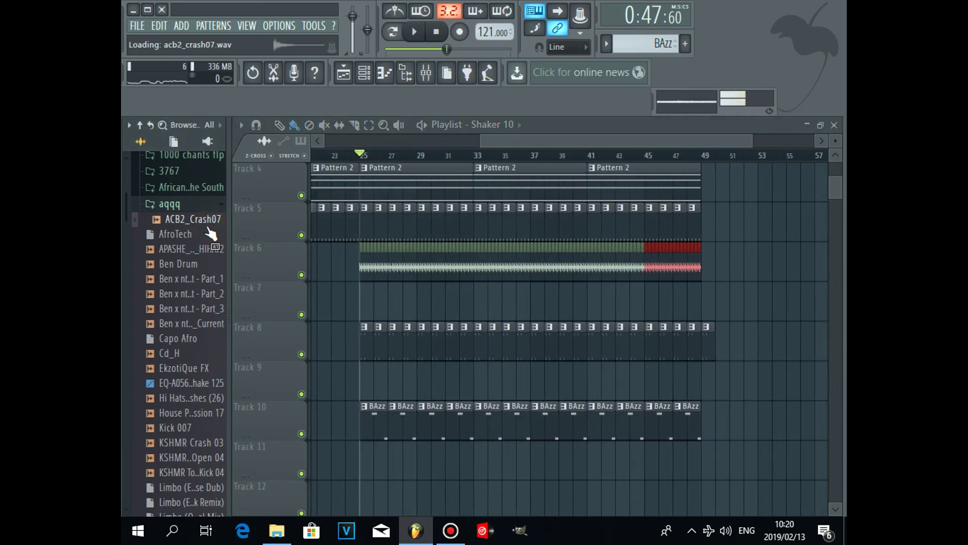
pyautogui.click(198, 205)
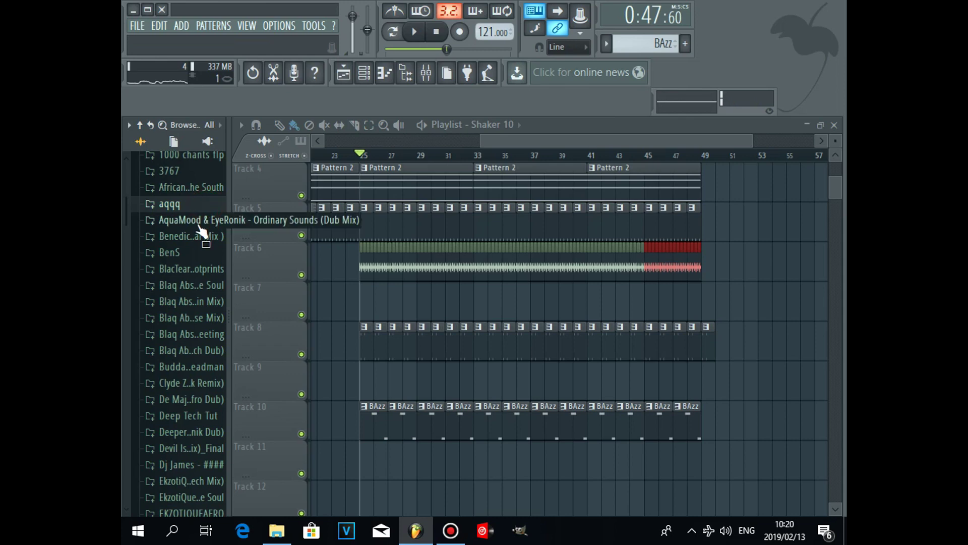
pyautogui.click(189, 320)
pyautogui.moveTo(200, 347); pyautogui.dragTo(361, 466)
# Route the KSHMR Hi Perc 01 channel to mixer track 16 and load Fruity Reeverb 2 in its first effect slot
pyautogui.doubleClick(361, 467)
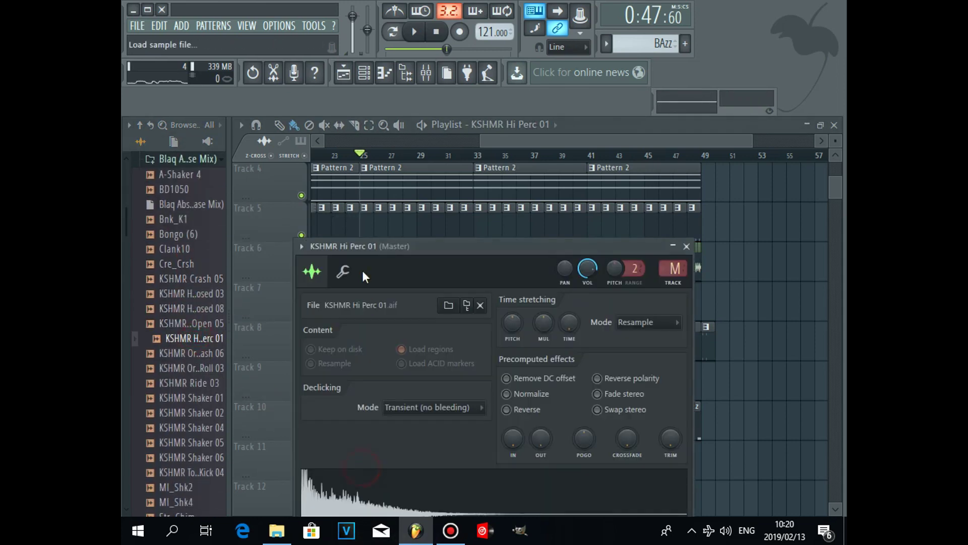
pyautogui.click(301, 246)
pyautogui.moveTo(443, 259)
pyautogui.click(515, 287)
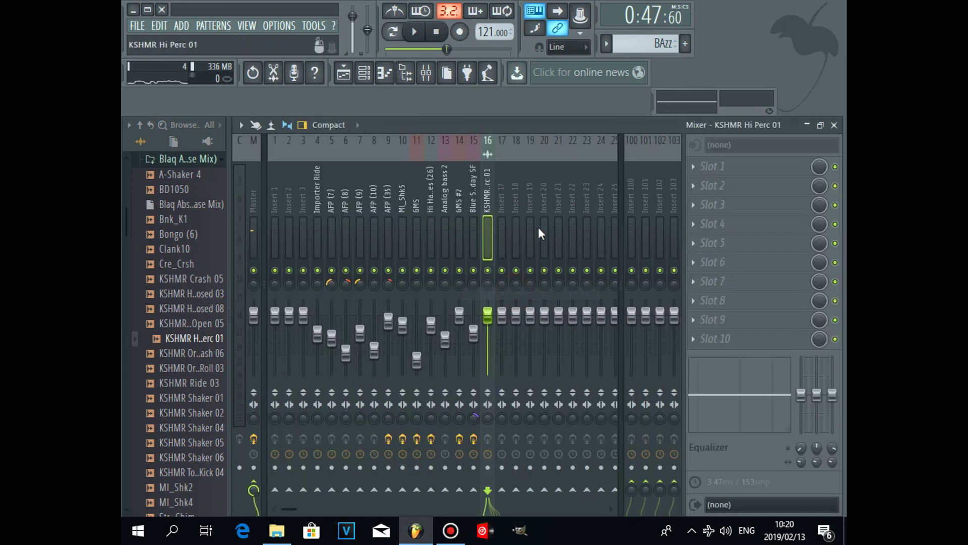
pyautogui.click(700, 166)
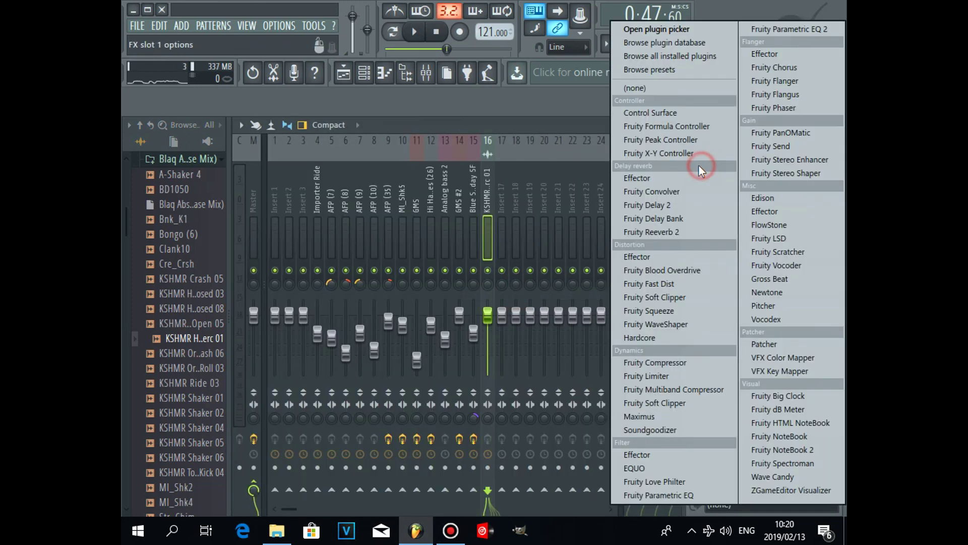
pyautogui.click(674, 228)
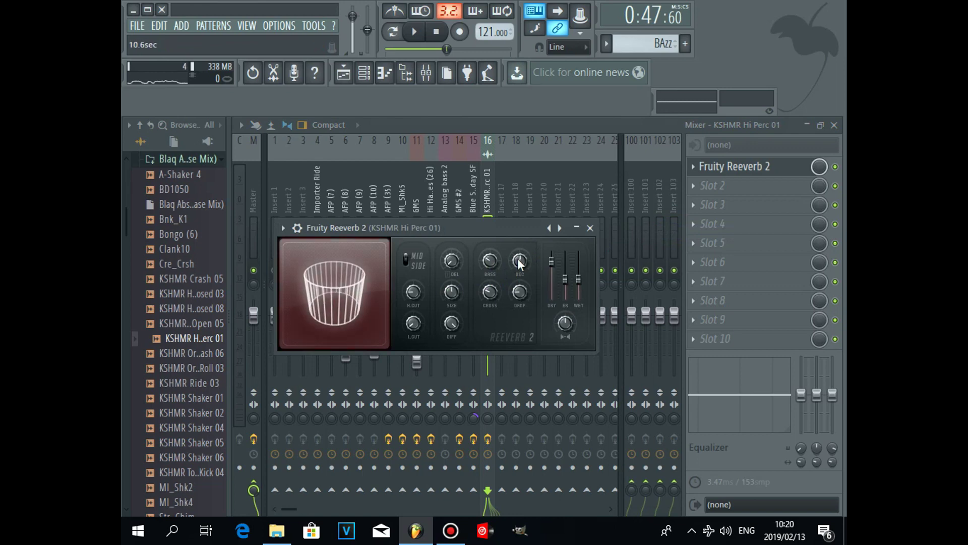
# Set KSHMR Hi Perc 01 hits on Track 11 at bars 25 and 33, and play the arrangement from bar 25
pyautogui.click(343, 74)
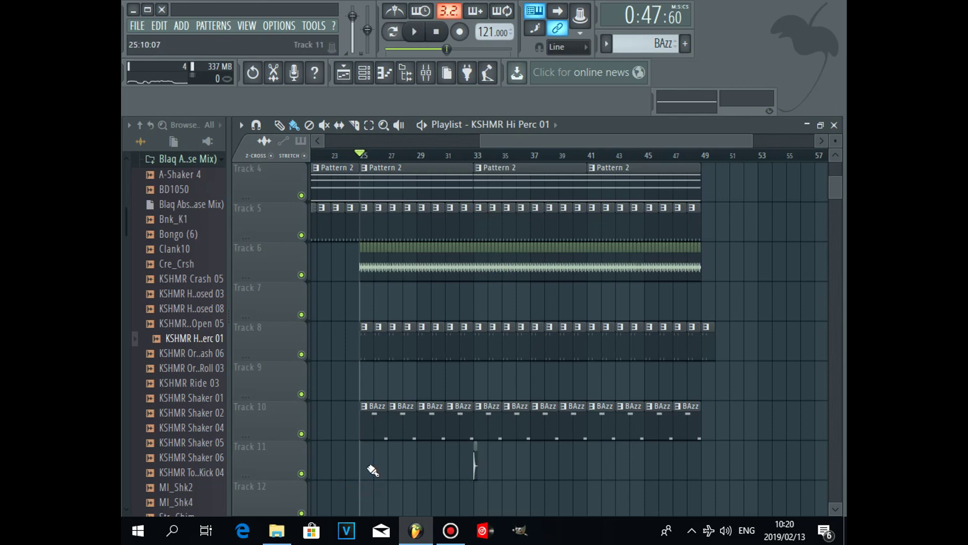
pyautogui.press('space')
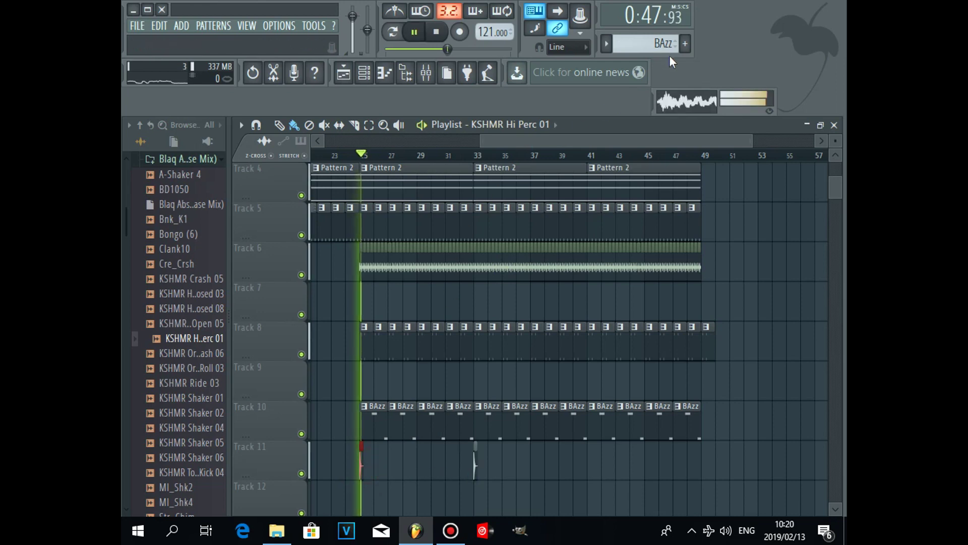
# Create a new pattern named Percs
pyautogui.click(684, 43)
pyautogui.write('P')
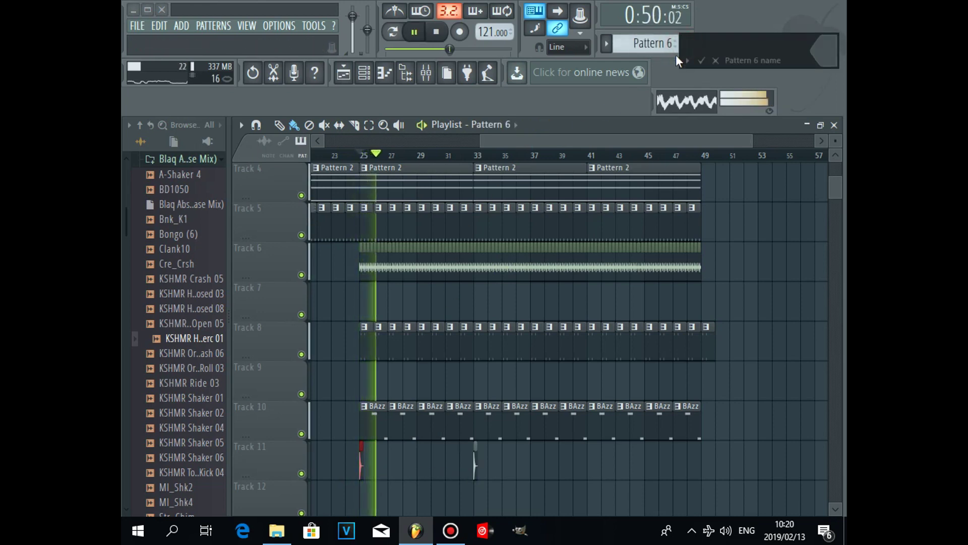
pyautogui.write('ercs')
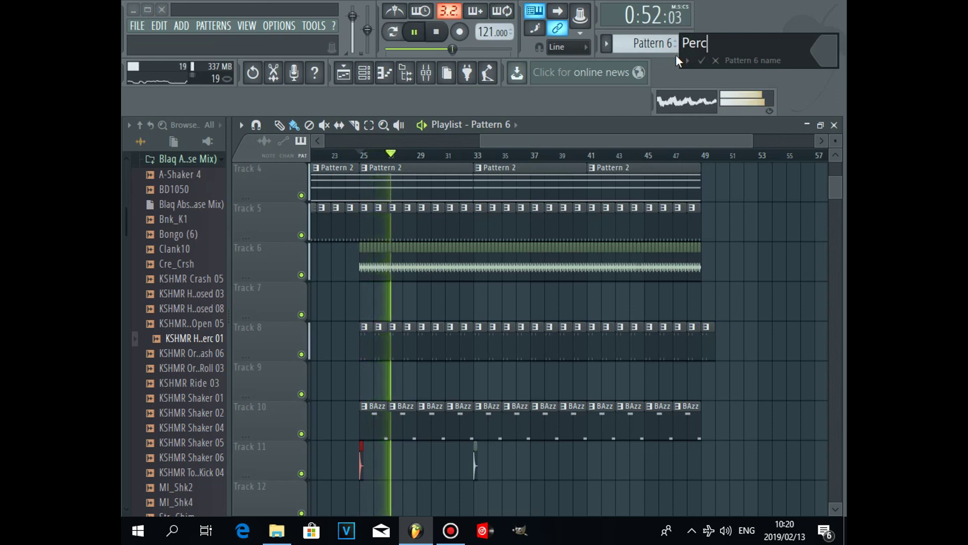
pyautogui.press('Return')
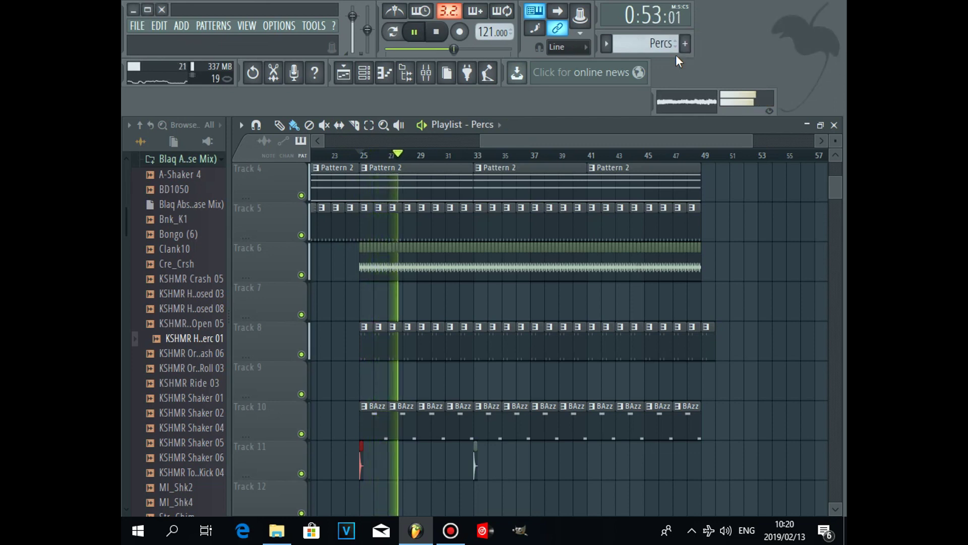
# Filter the channel rack to show the Unsorted channels
pyautogui.click(365, 73)
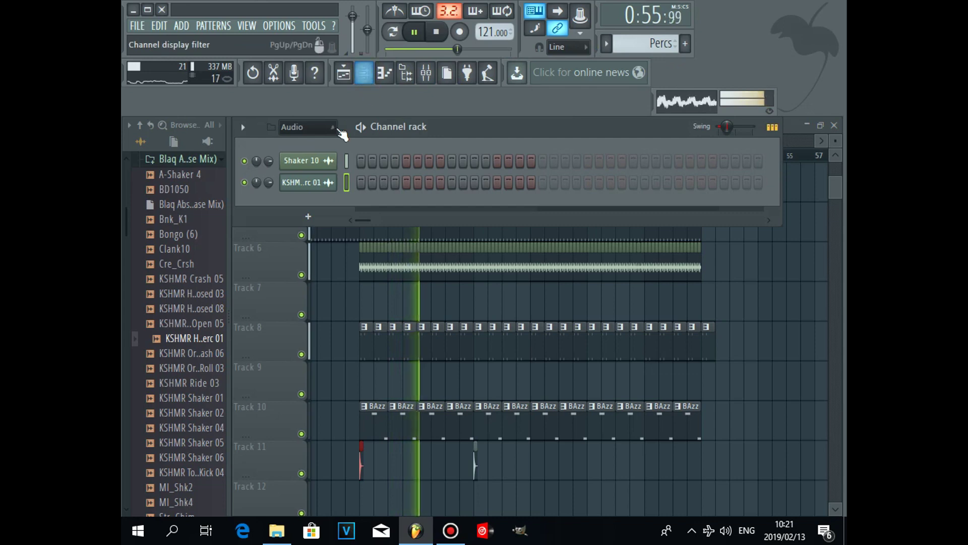
pyautogui.click(331, 127)
pyautogui.click(303, 189)
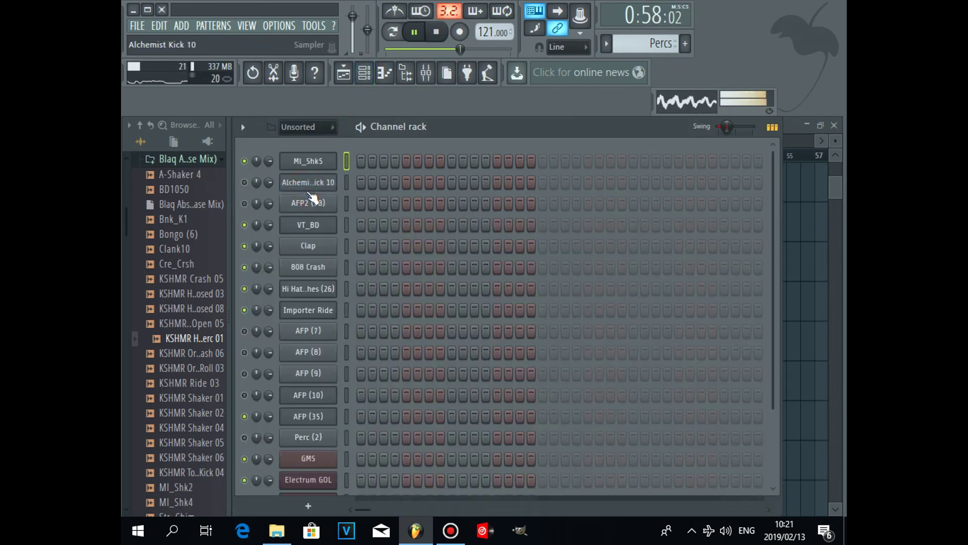
# Stop playback and move the AFP (7) channel's steps from Pattern 1 into the Percs pattern
pyautogui.click(343, 74)
pyautogui.scroll(1, 630, 297)
pyautogui.press('space')
pyautogui.doubleClick(523, 190)
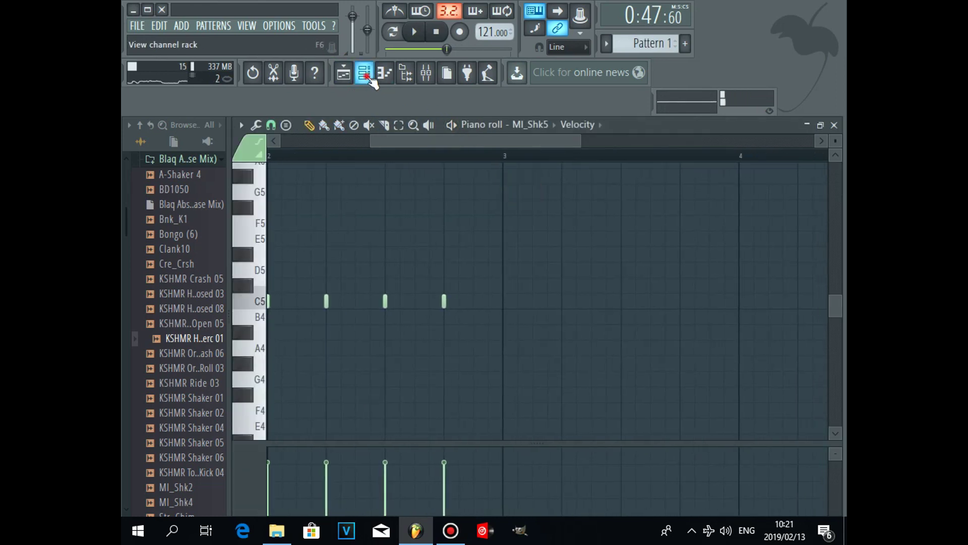
pyautogui.click(364, 74)
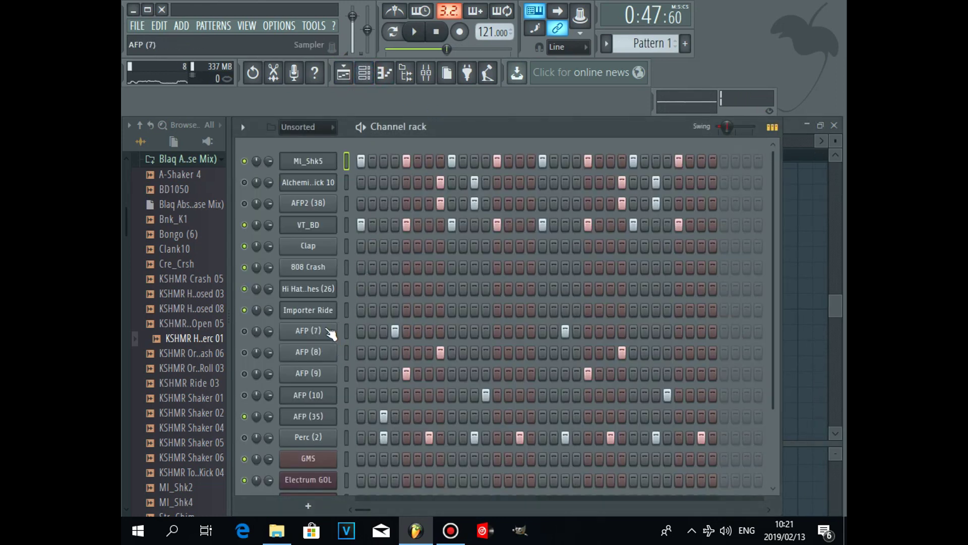
pyautogui.rightClick(330, 332)
pyautogui.click(444, 331)
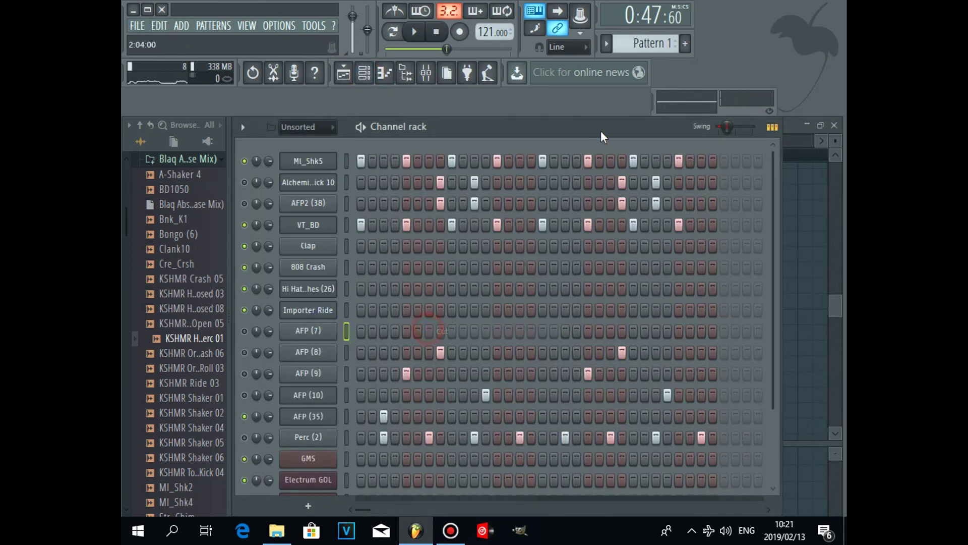
pyautogui.click(607, 45)
pyautogui.click(636, 132)
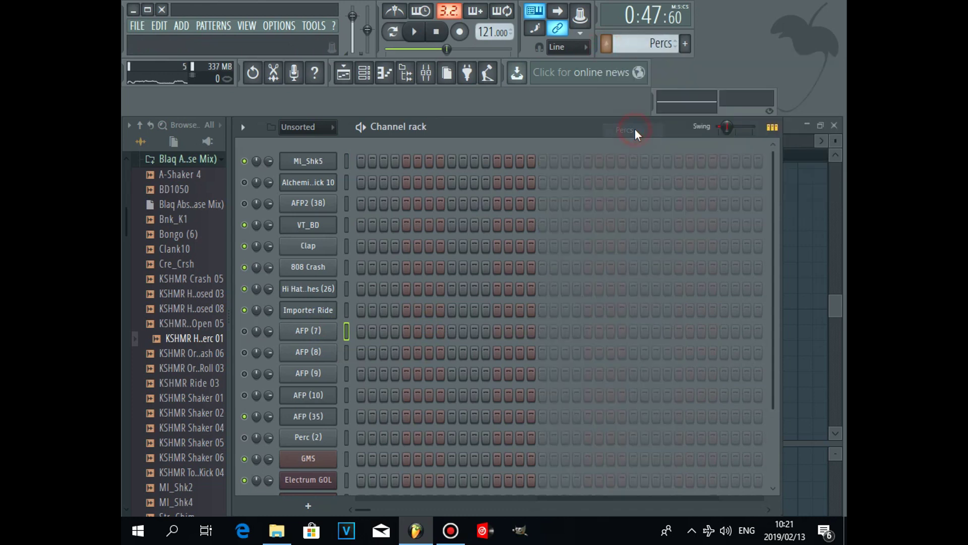
pyautogui.hotkey('ctrl', 'v')
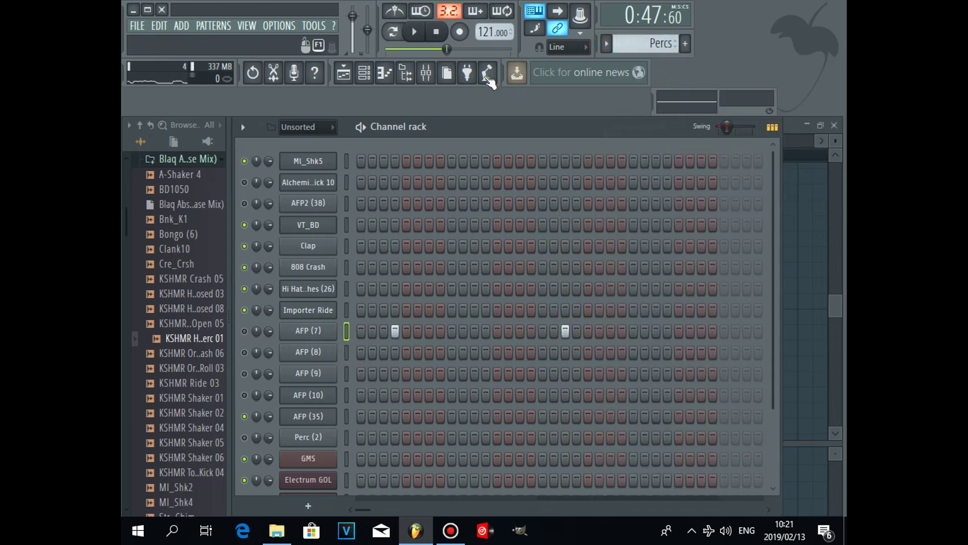
# Cut the AFP (8) channel's steps from Pattern 1 and paste them into the Percs pattern
pyautogui.click(607, 45)
pyautogui.click(621, 57)
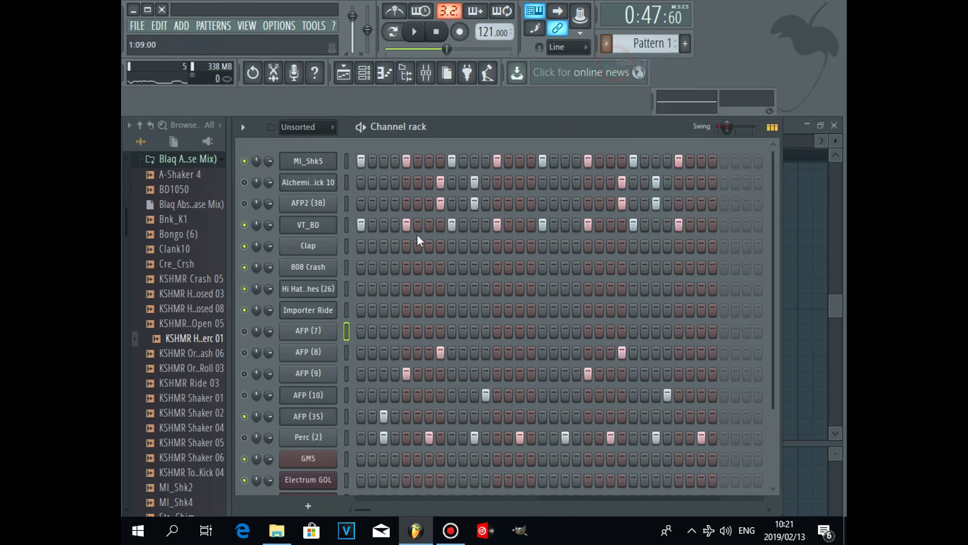
pyautogui.rightClick(329, 350)
pyautogui.click(432, 353)
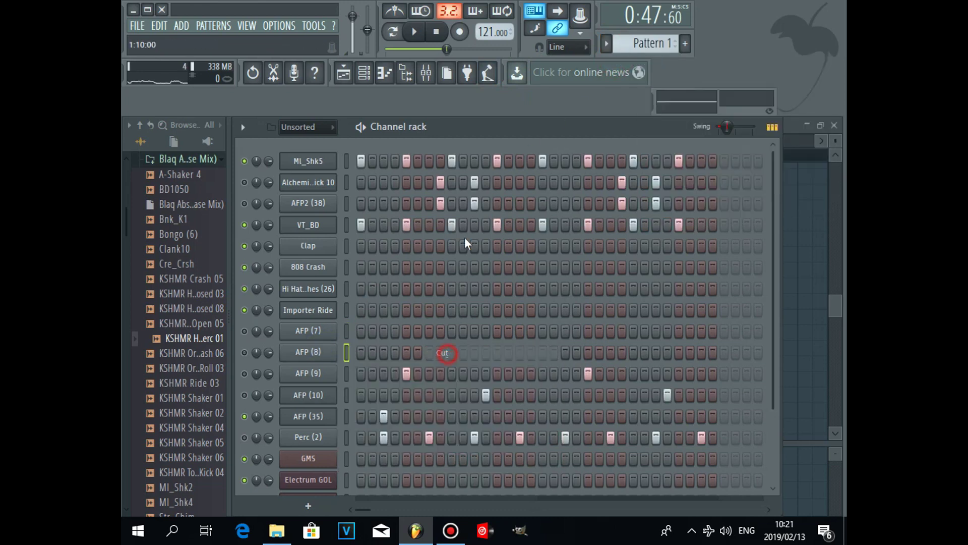
pyautogui.click(607, 45)
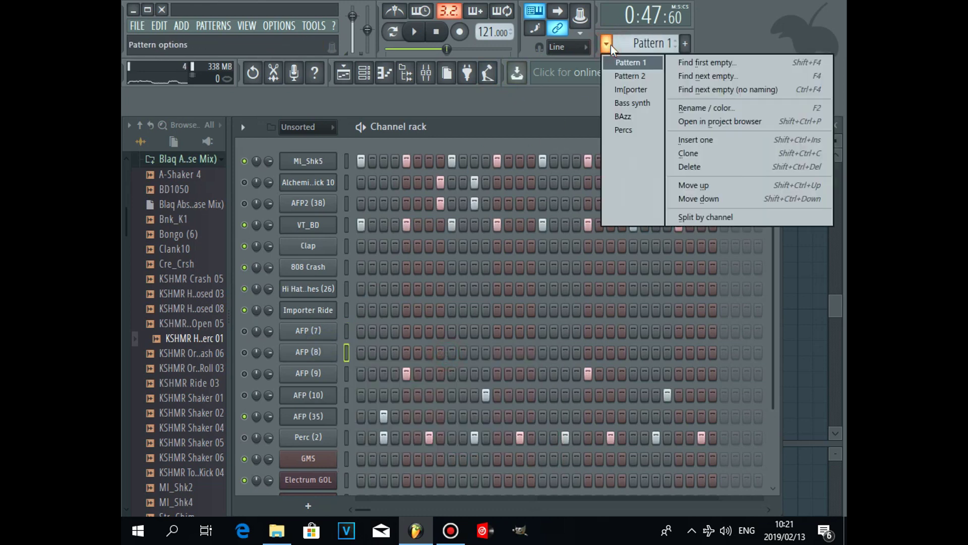
pyautogui.click(636, 130)
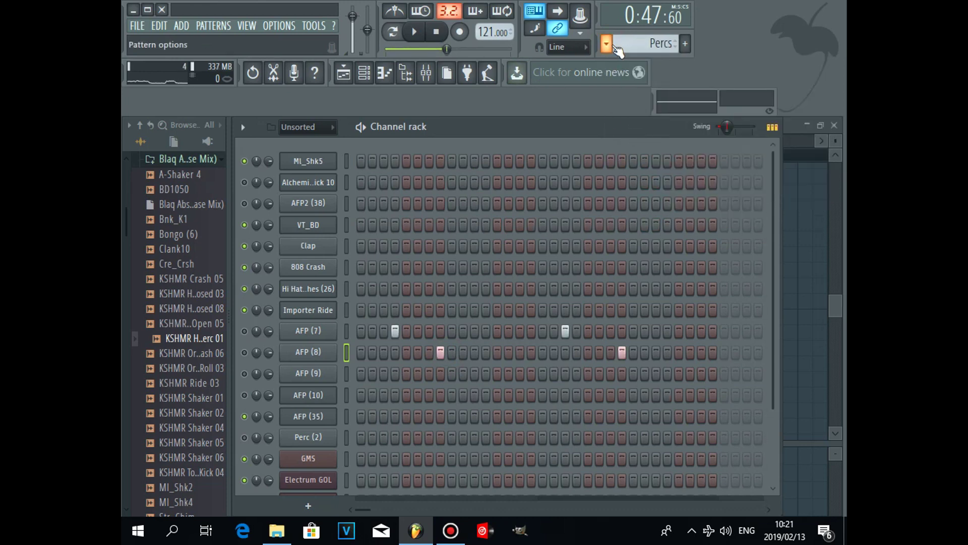
# Transfer the AFP (9) channel's steps from Pattern 1 to the Percs pattern
pyautogui.click(610, 45)
pyautogui.click(630, 68)
pyautogui.rightClick(314, 379)
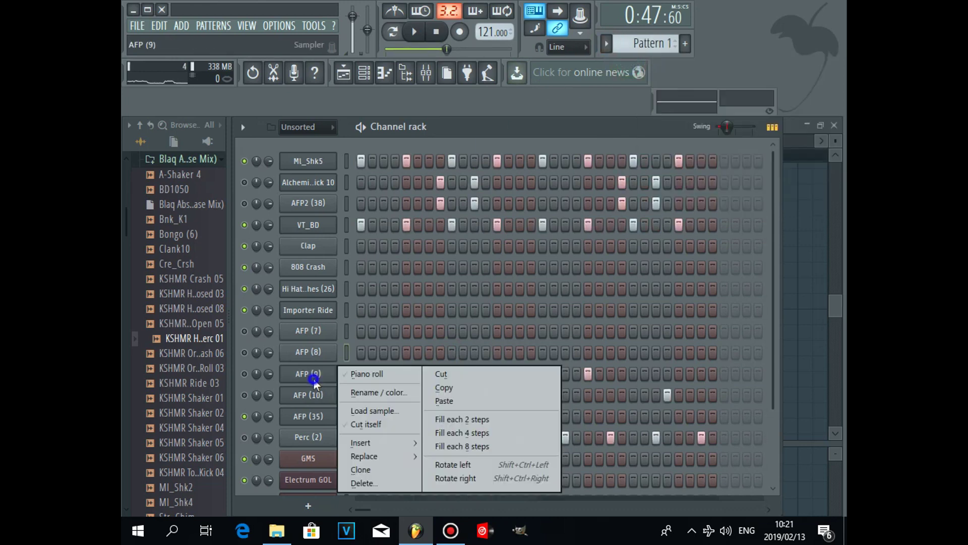
pyautogui.click(432, 373)
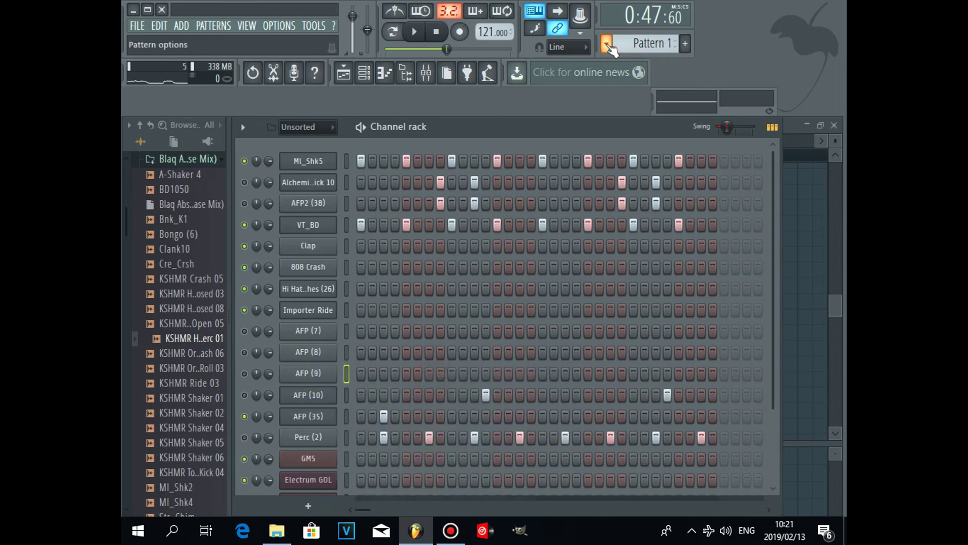
pyautogui.click(609, 46)
pyautogui.click(624, 130)
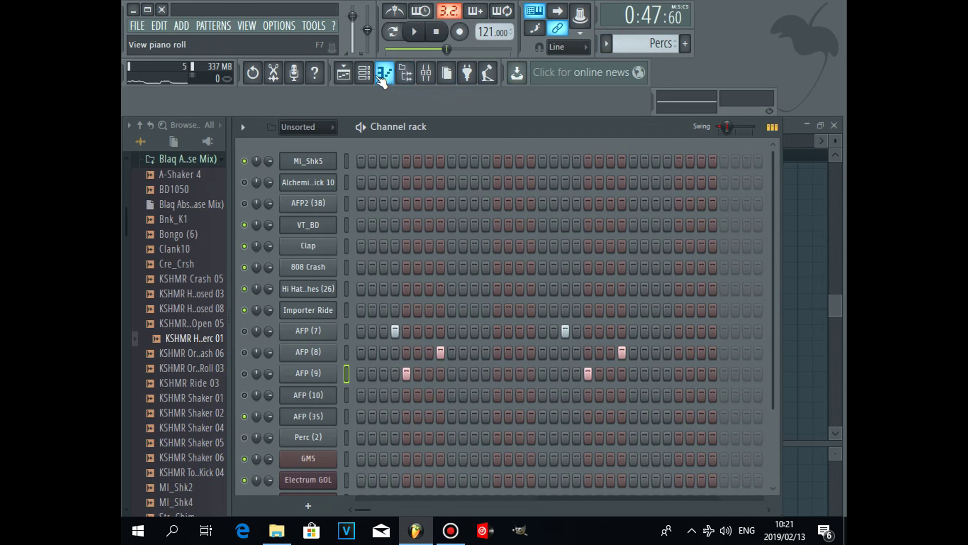
# Cut the AFP (10) channel's steps out of Pattern 1 and paste them into Percs
pyautogui.click(607, 44)
pyautogui.click(625, 62)
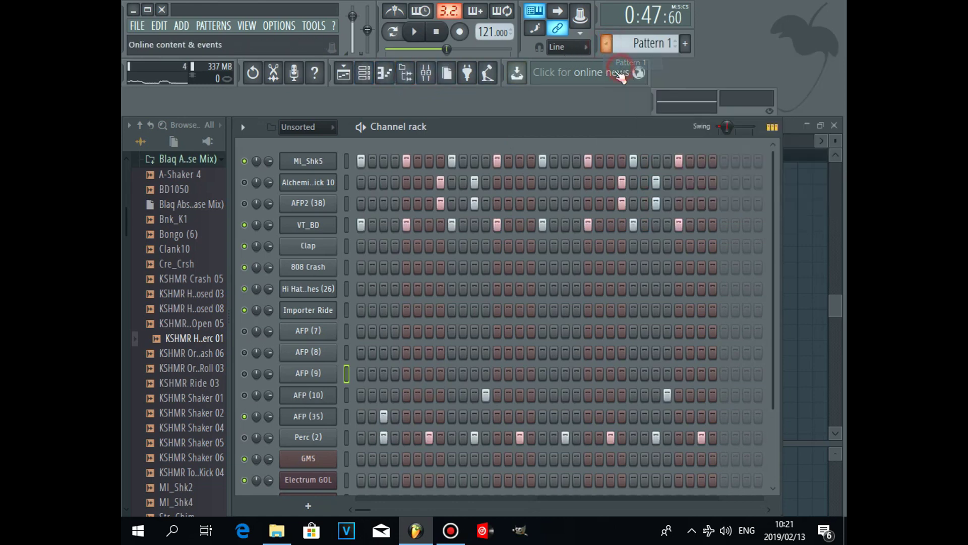
pyautogui.rightClick(321, 394)
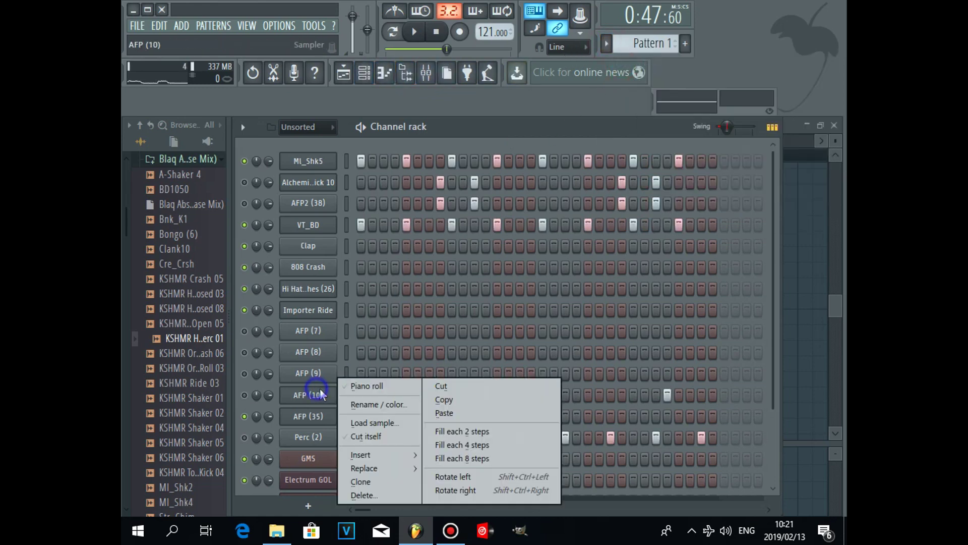
pyautogui.click(429, 387)
pyautogui.click(609, 48)
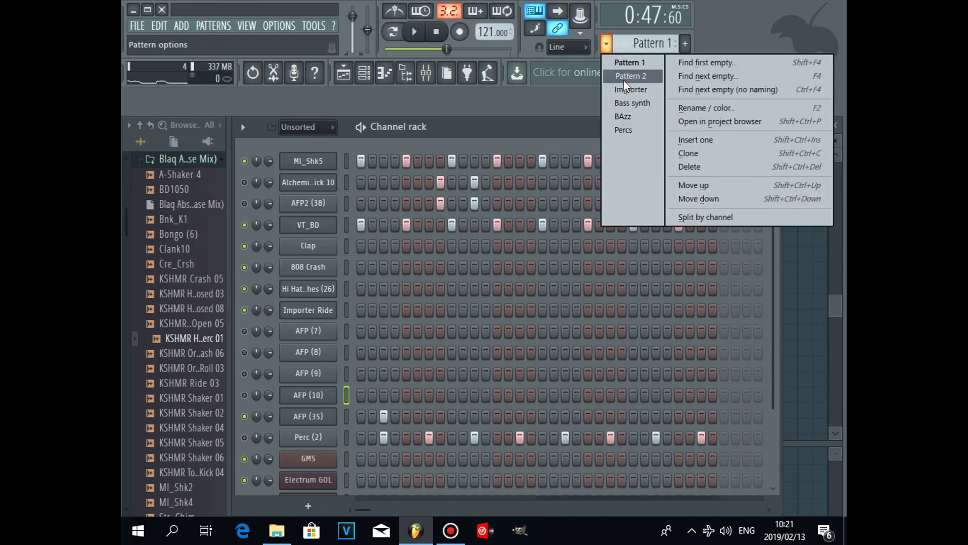
pyautogui.click(625, 131)
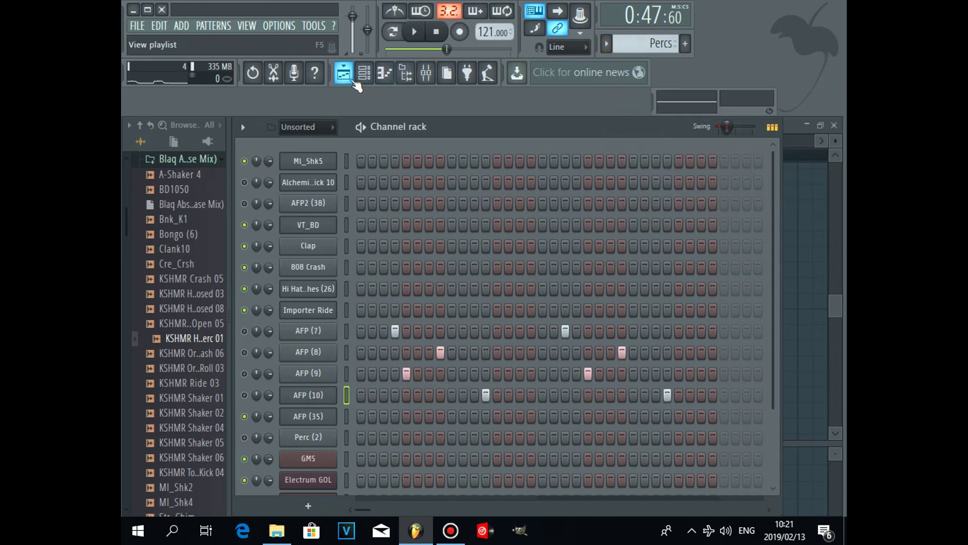
# Unmute the AFP (7), AFP (8), AFP (9) and AFP (10) channels, checking the playlist and returning to the channel rack
pyautogui.click(343, 74)
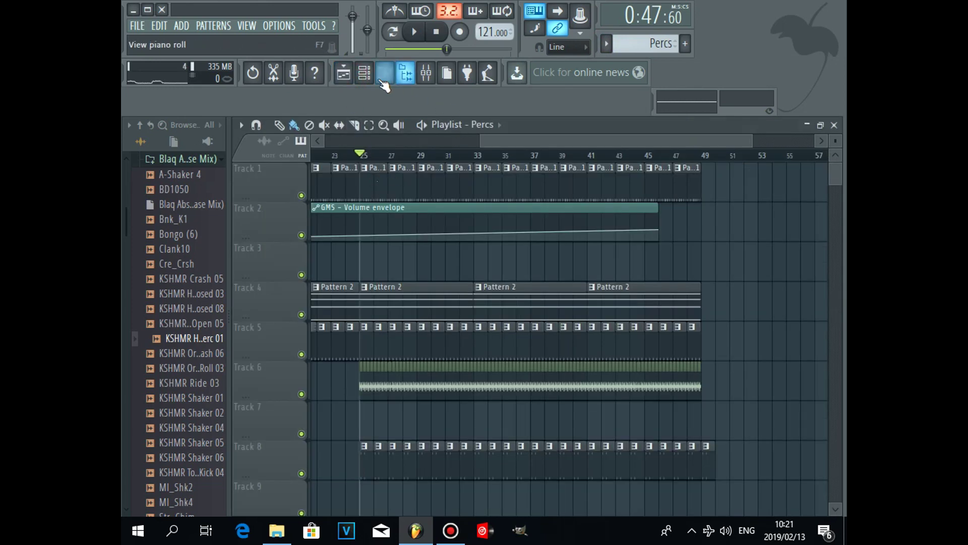
pyautogui.click(366, 76)
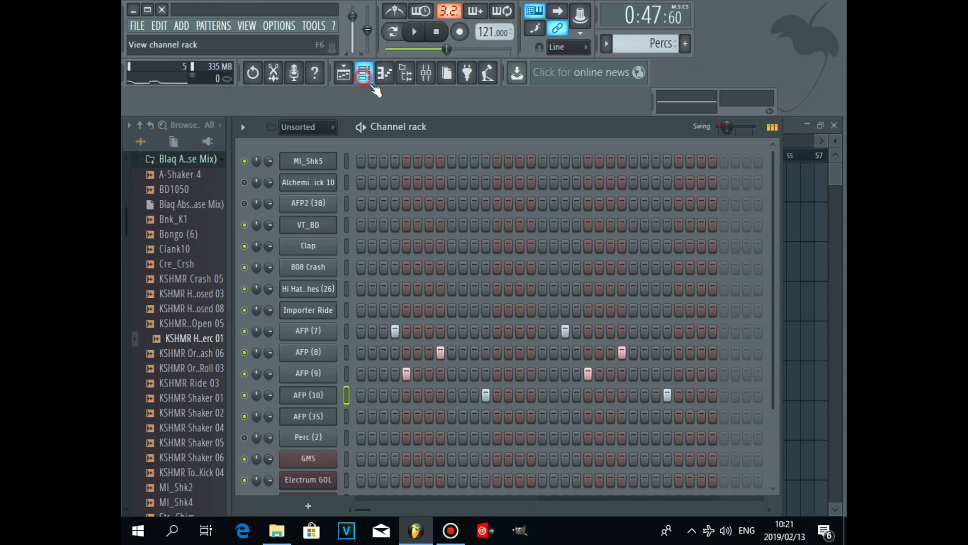
# Paint Percs pattern clips along Track 12 of the playlist from bar 33 up to bar 49
pyautogui.click(364, 74)
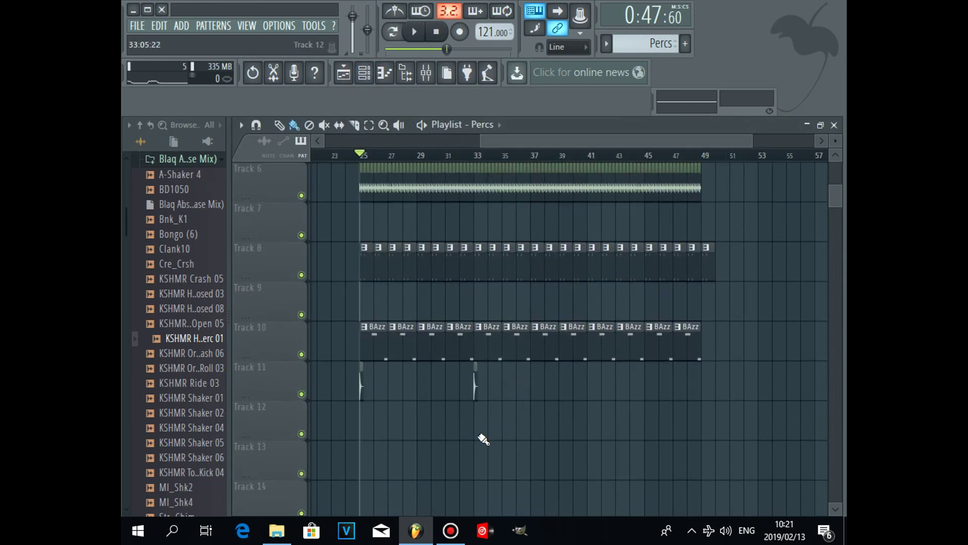
pyautogui.moveTo(489, 426); pyautogui.dragTo(694, 421)
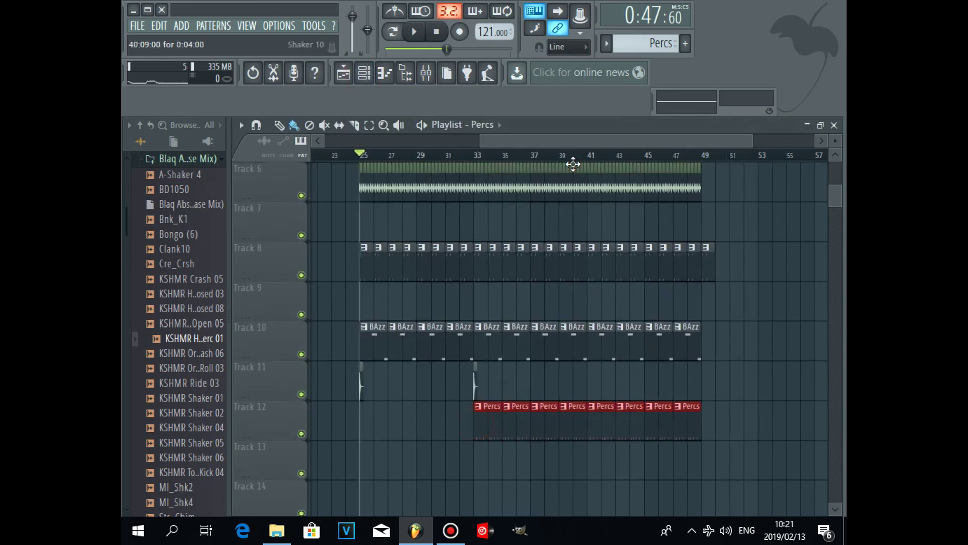
# Insert a Sytrus synth channel above MI_Shk5 in the channel rack
pyautogui.click(365, 74)
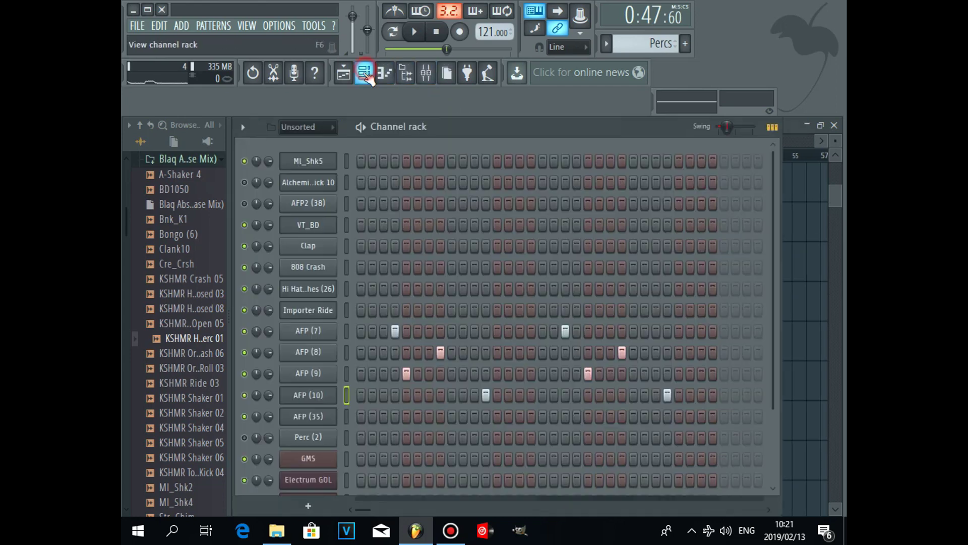
pyautogui.click(332, 130)
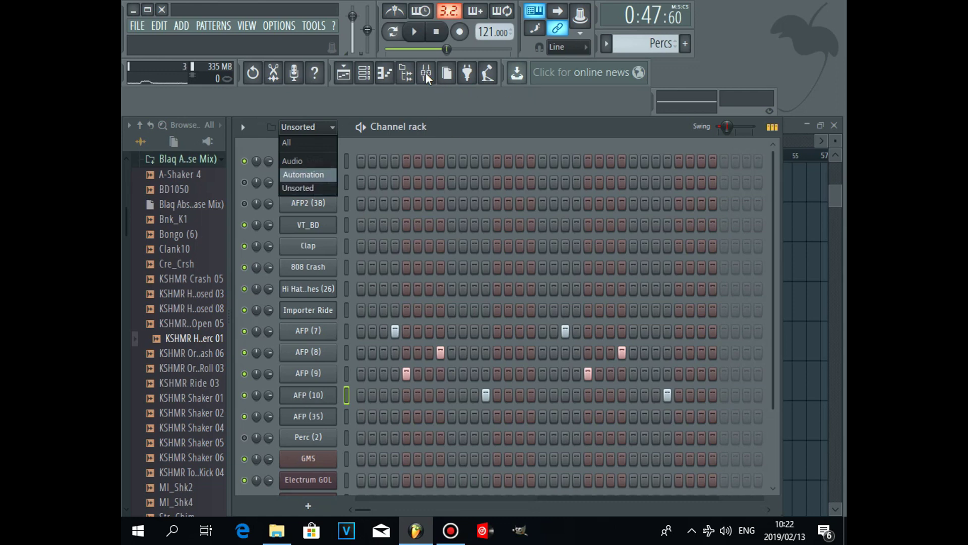
pyautogui.click(365, 73)
pyautogui.click(382, 73)
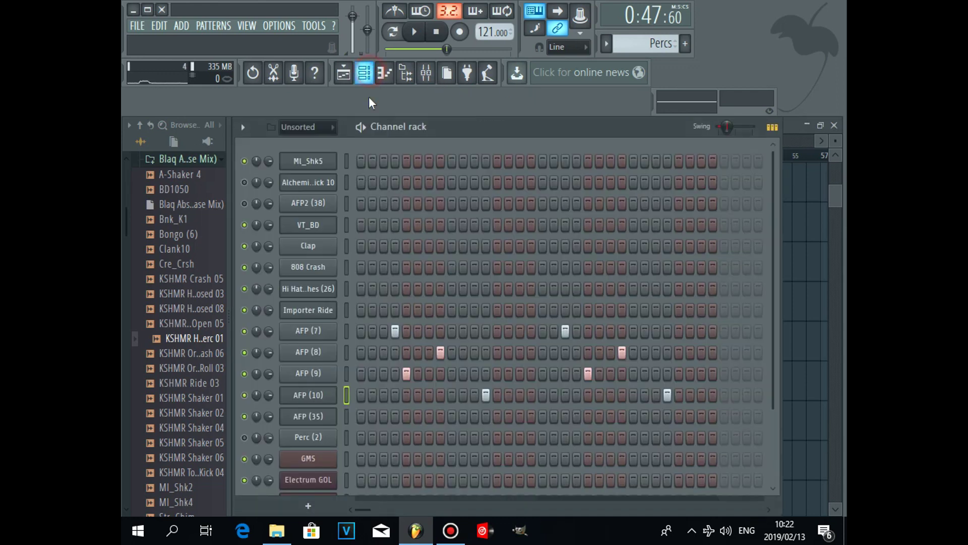
pyautogui.rightClick(316, 161)
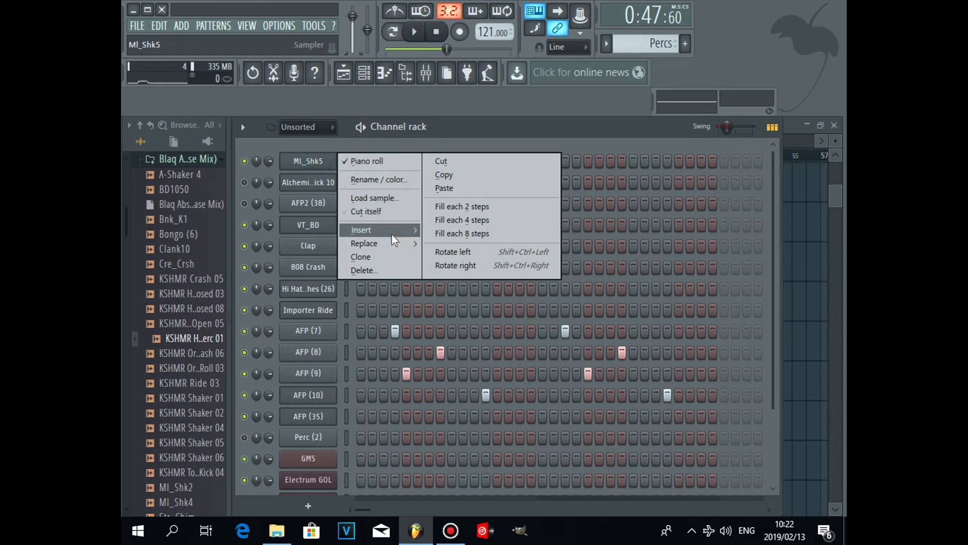
pyautogui.moveTo(392, 232)
pyautogui.press('s')
pyautogui.press('s')
pyautogui.press('s')
pyautogui.press('s')
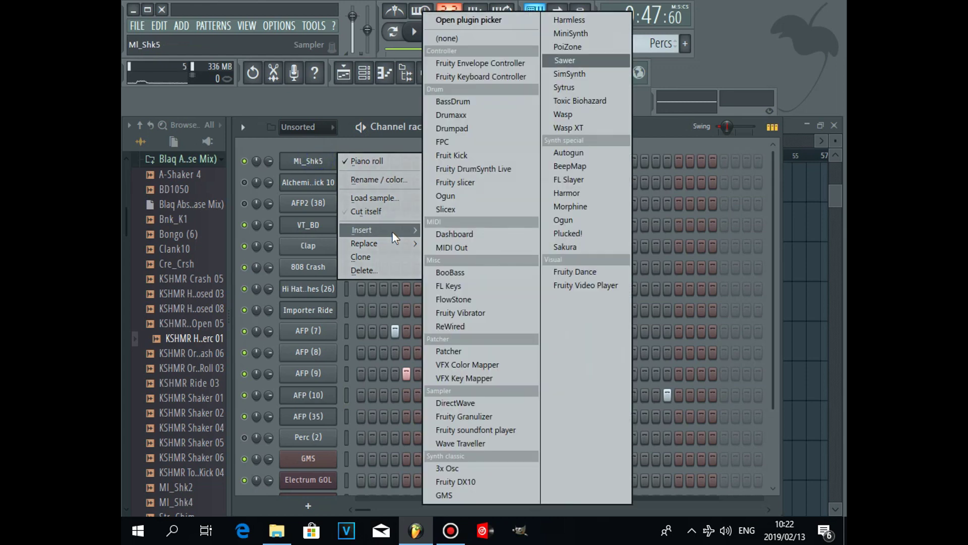
pyautogui.press('Return')
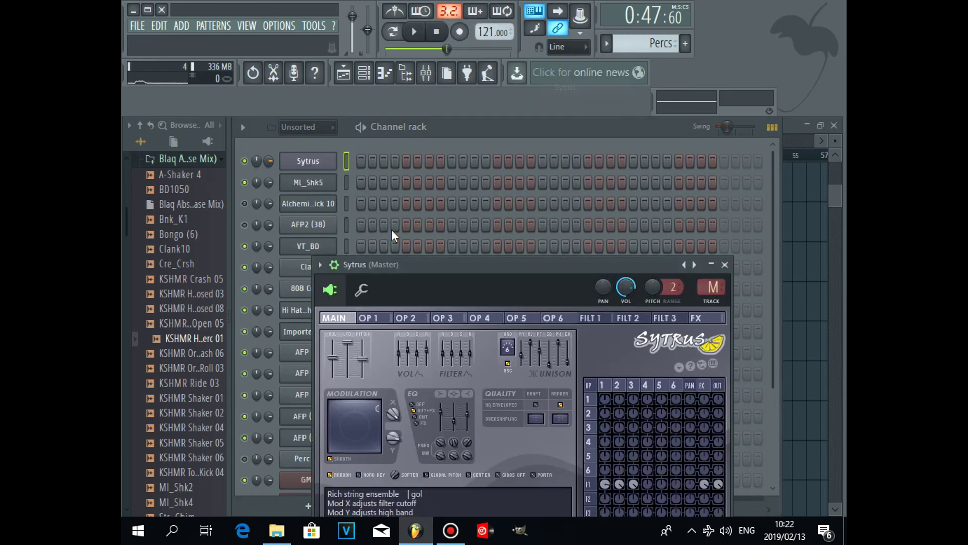
# Assign the Sytrus channel to a free mixer track and lower that track's fader to about -18.9 dB
pyautogui.click(334, 265)
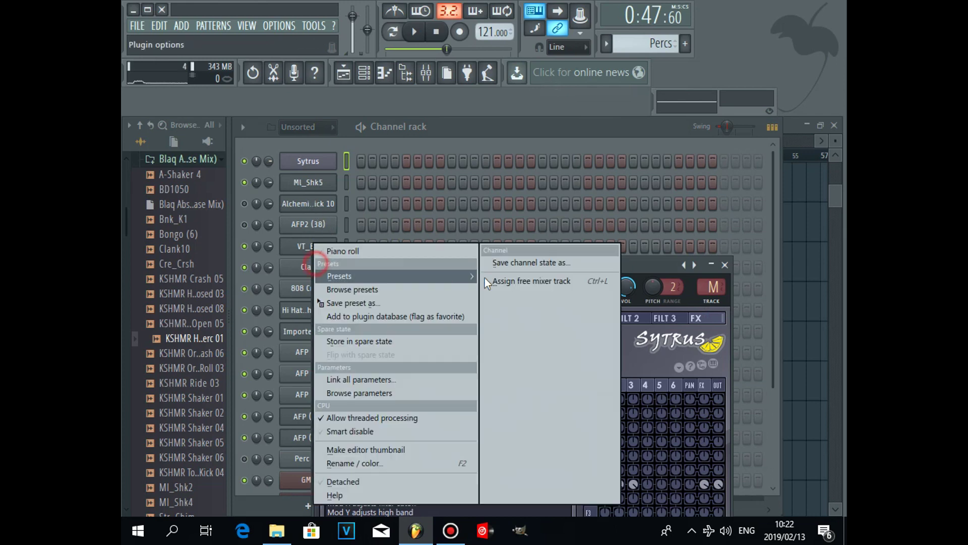
pyautogui.click(564, 283)
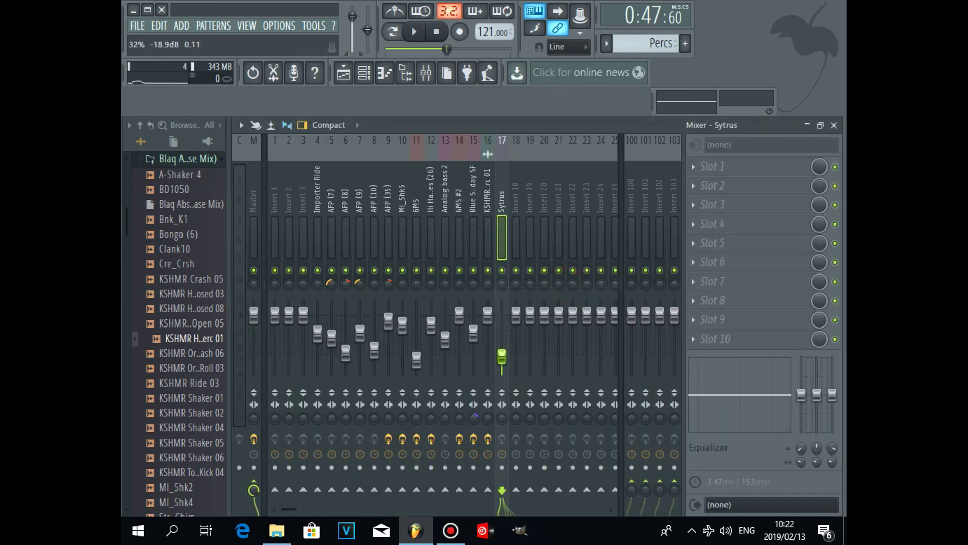
# Add Fruity Parametric EQ 2 in the Sytrus track's first effect slot and cut the lows with band 1 at about 1741 Hz
pyautogui.click(698, 167)
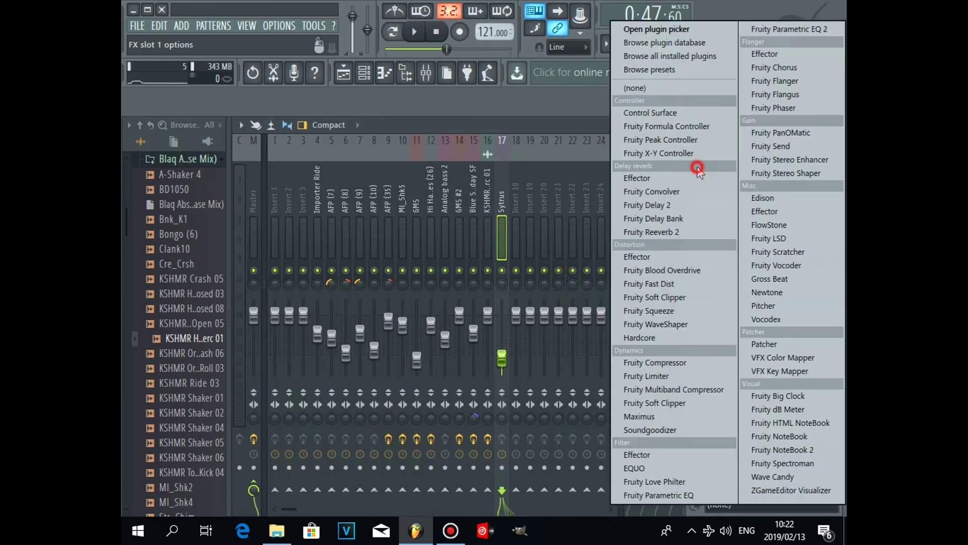
pyautogui.click(764, 28)
pyautogui.moveTo(379, 379); pyautogui.dragTo(518, 440)
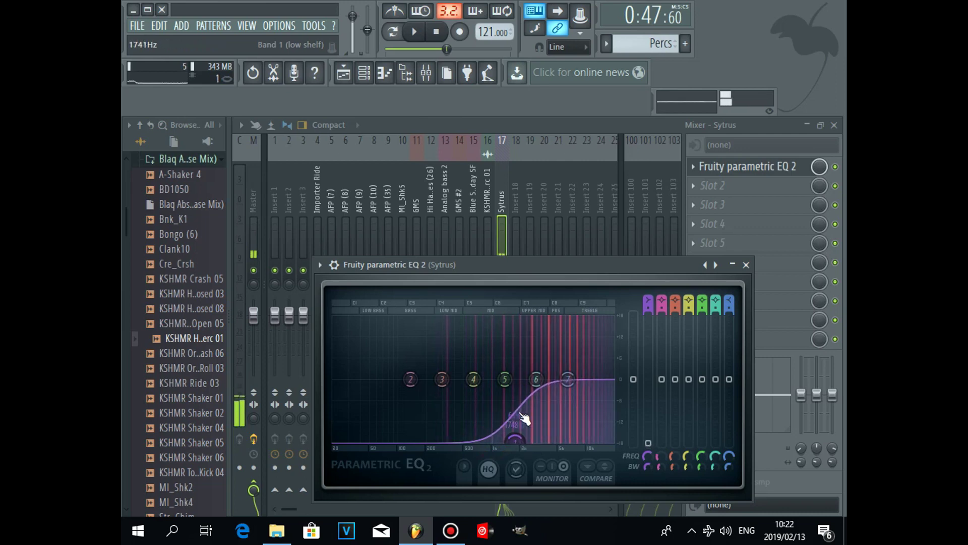
# Load Fruity Reeverb 2 in the Sytrus track's second effect slot, replacing Fruity Delay 2, and choose a reverb preset
pyautogui.click(702, 194)
pyautogui.click(671, 207)
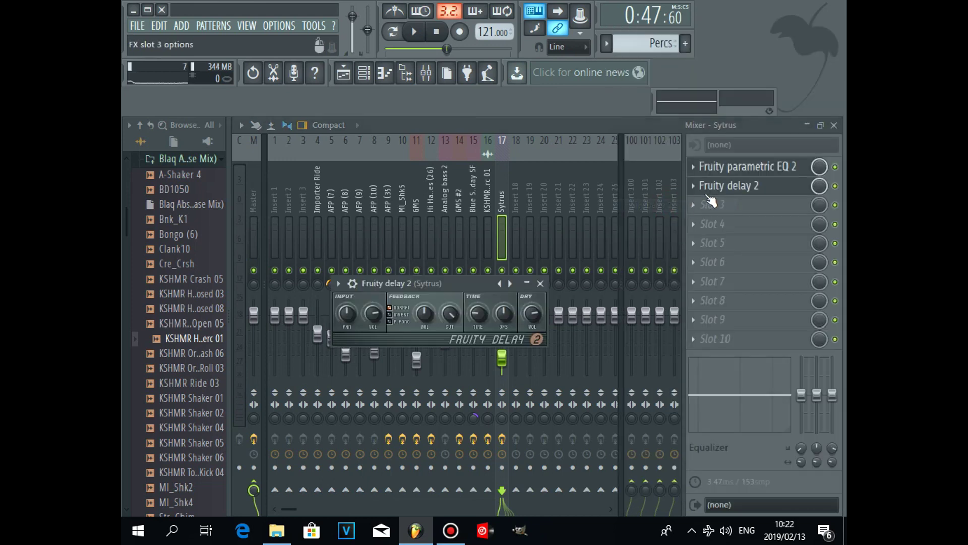
pyautogui.click(698, 185)
pyautogui.moveTo(702, 206)
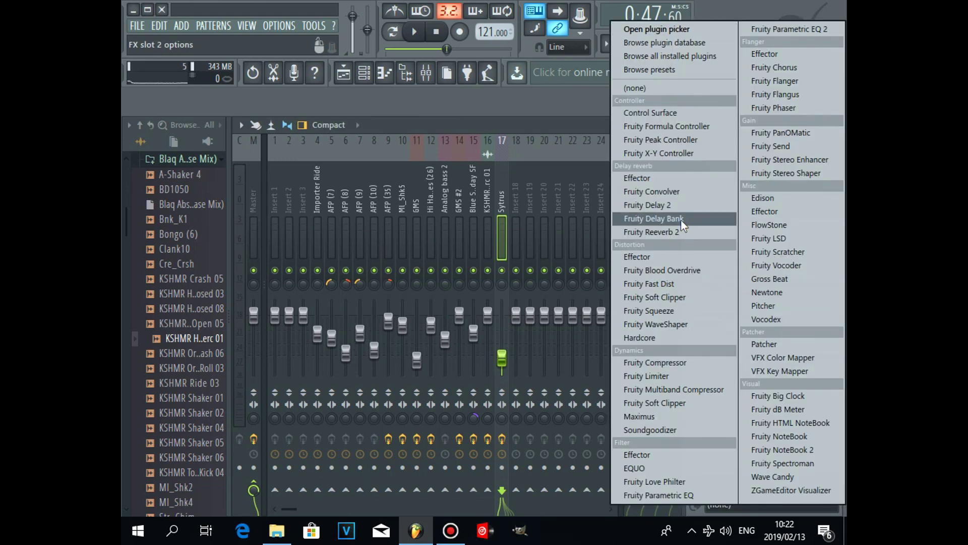
pyautogui.click(656, 232)
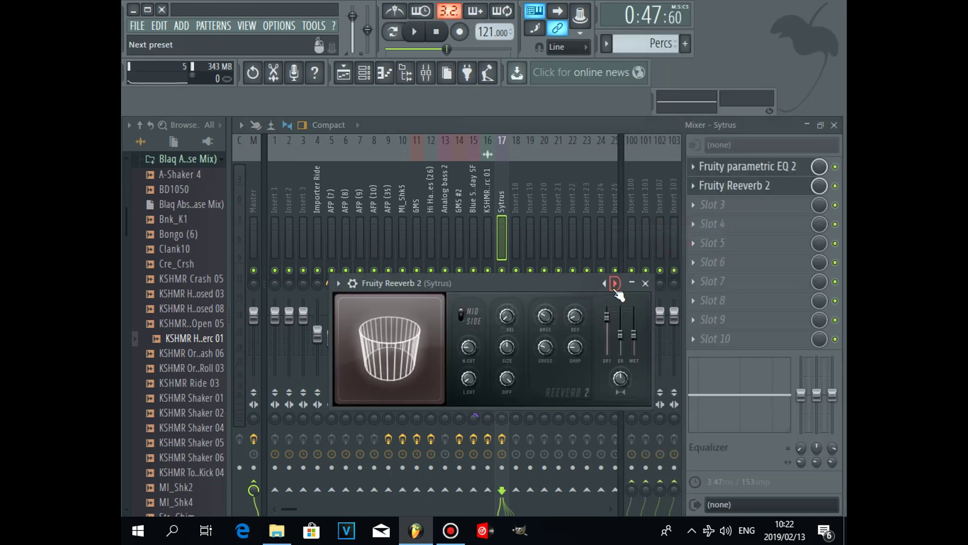
pyautogui.rightClick(615, 286)
pyautogui.click(631, 367)
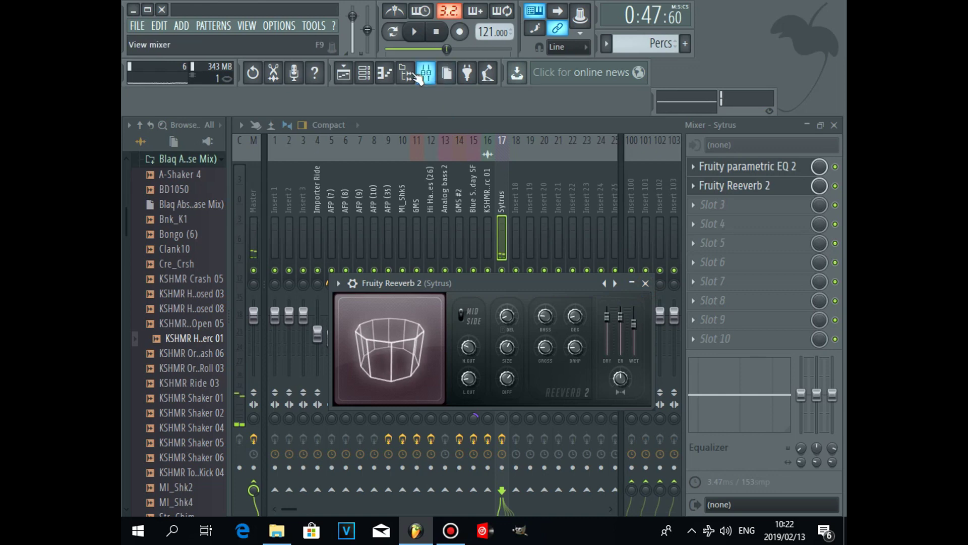
# Create a new empty pattern named Suntrus from the playlist view
pyautogui.click(343, 74)
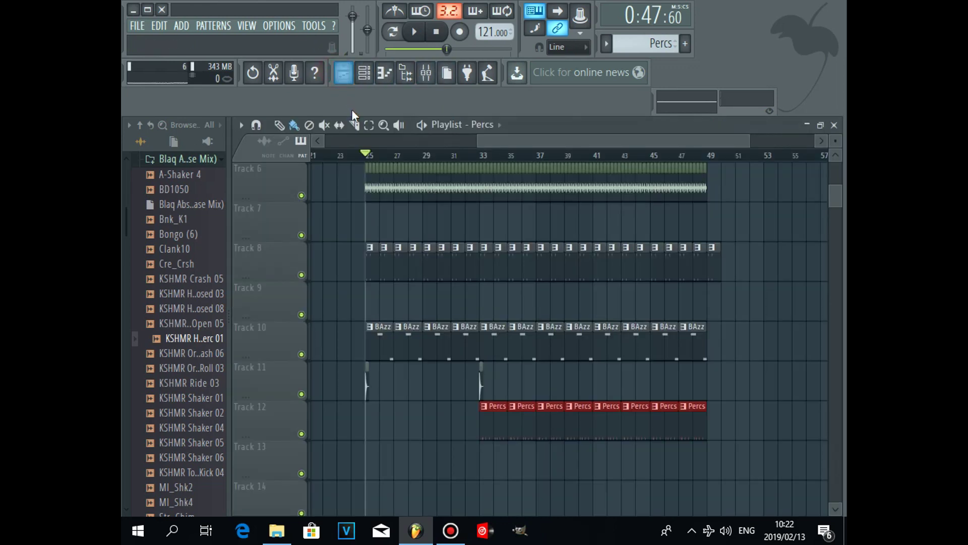
pyautogui.click(607, 44)
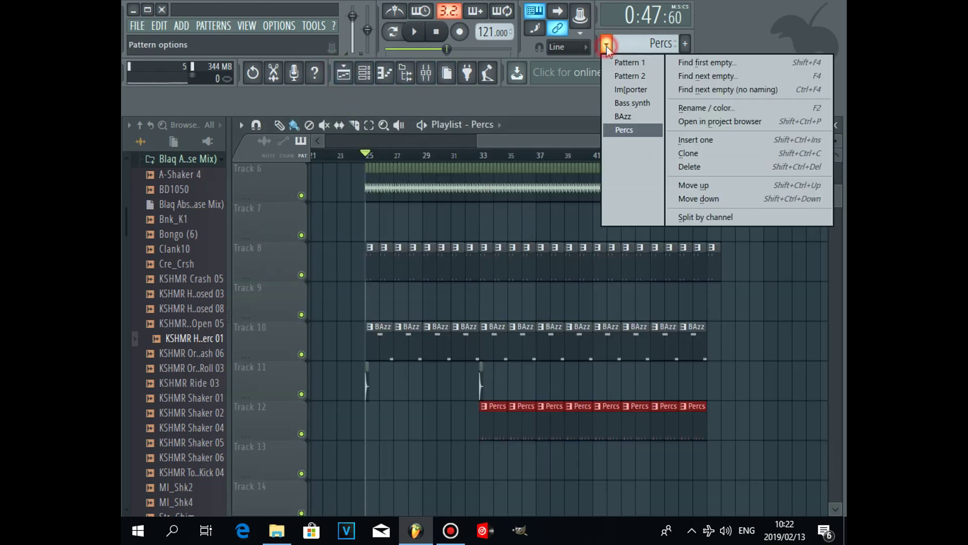
pyautogui.click(696, 65)
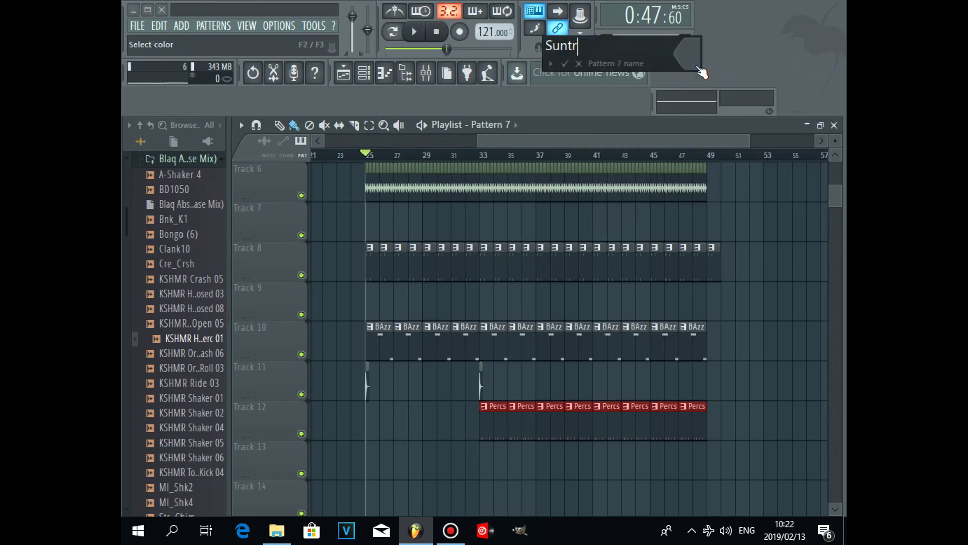
pyautogui.press('Return')
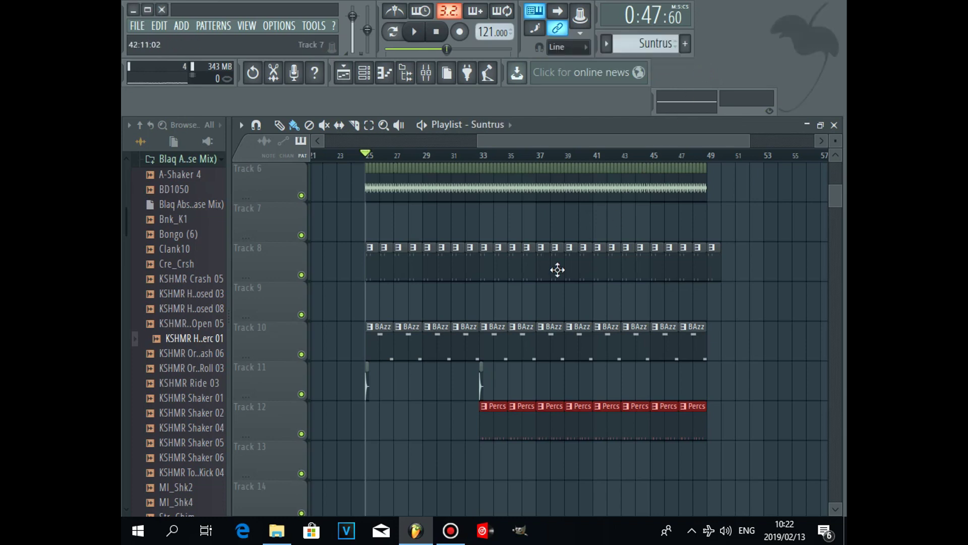
pyautogui.click(458, 539)
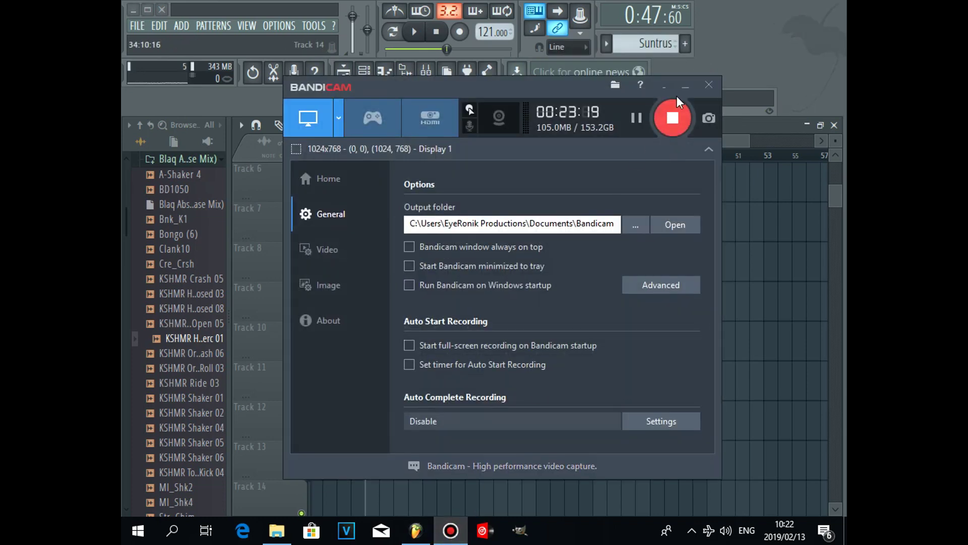
pyautogui.click(683, 86)
# Place a Suntrus clip at bar 33 on Track 13 and open the pattern in the channel rack
pyautogui.scroll(-3, 519, 433)
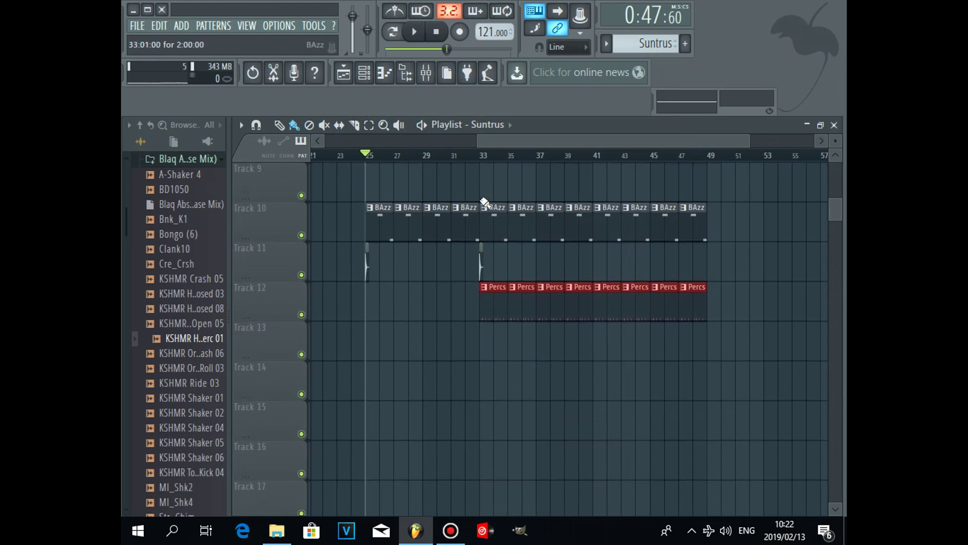
pyautogui.click(483, 344)
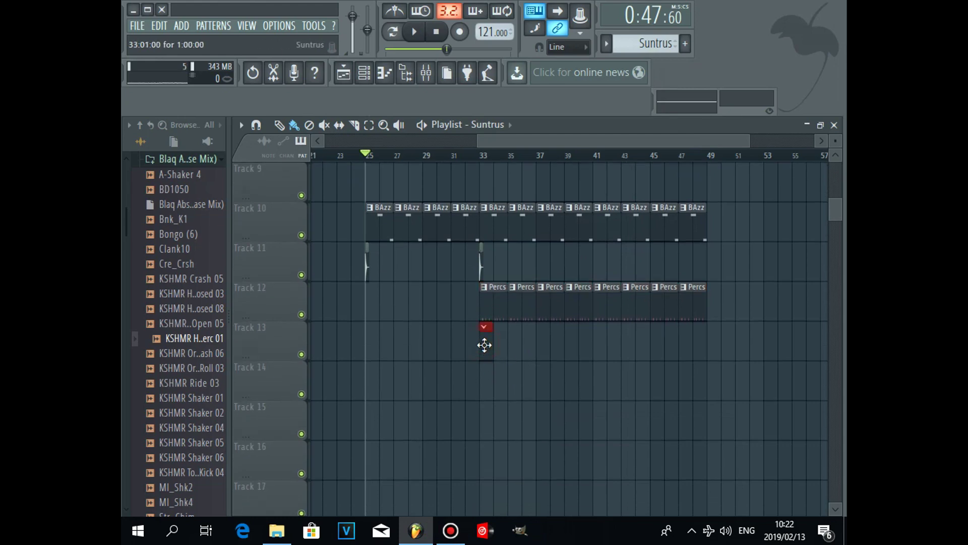
pyautogui.doubleClick(484, 346)
# Draw one sustained C8 note in the Sytrus piano roll, stretched from bar 1 to the start of bar 5
pyautogui.rightClick(330, 160)
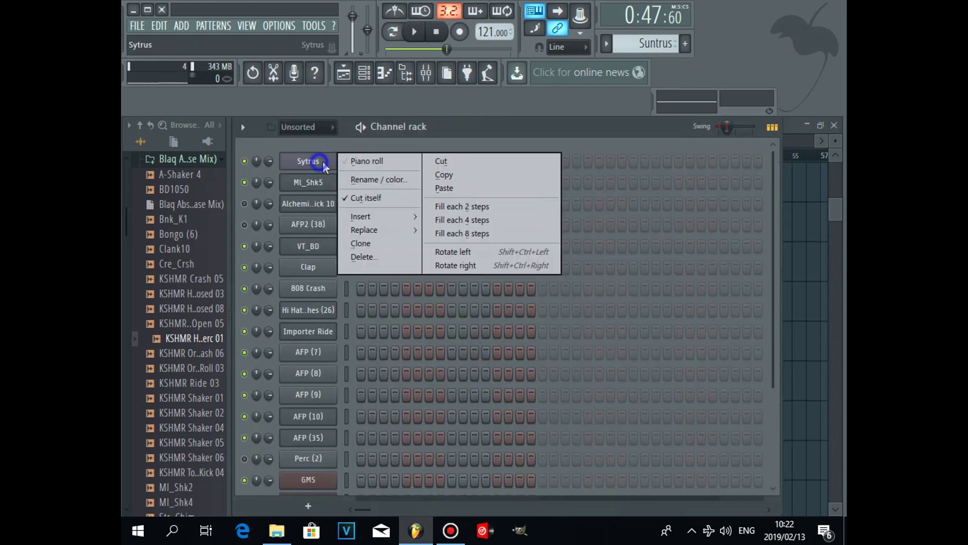
pyautogui.click(371, 159)
pyautogui.scroll(3, 345, 230)
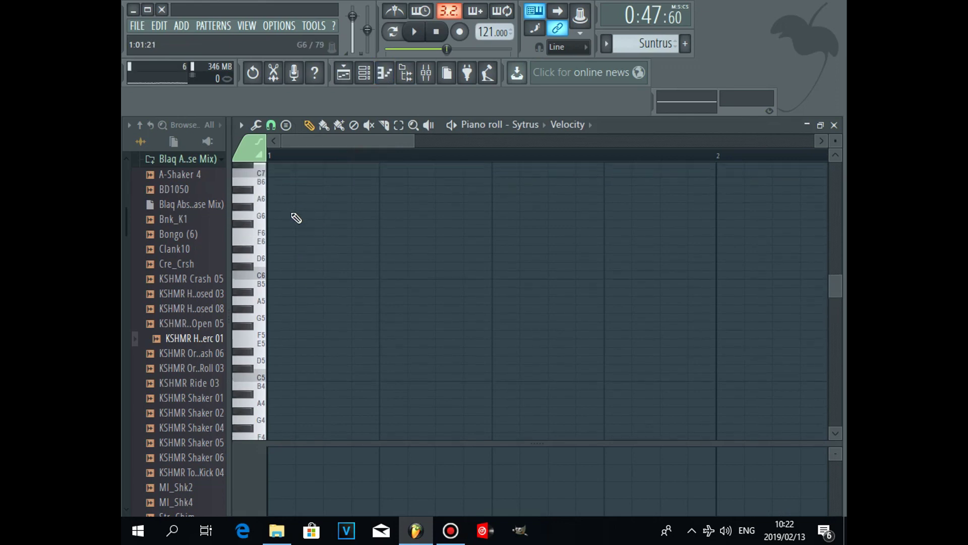
pyautogui.scroll(4, 262, 181)
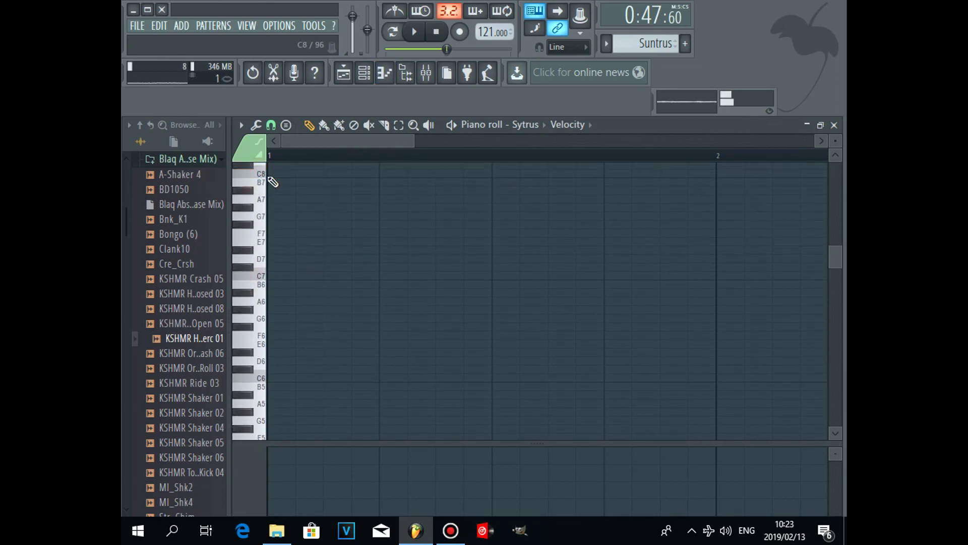
pyautogui.click(275, 174)
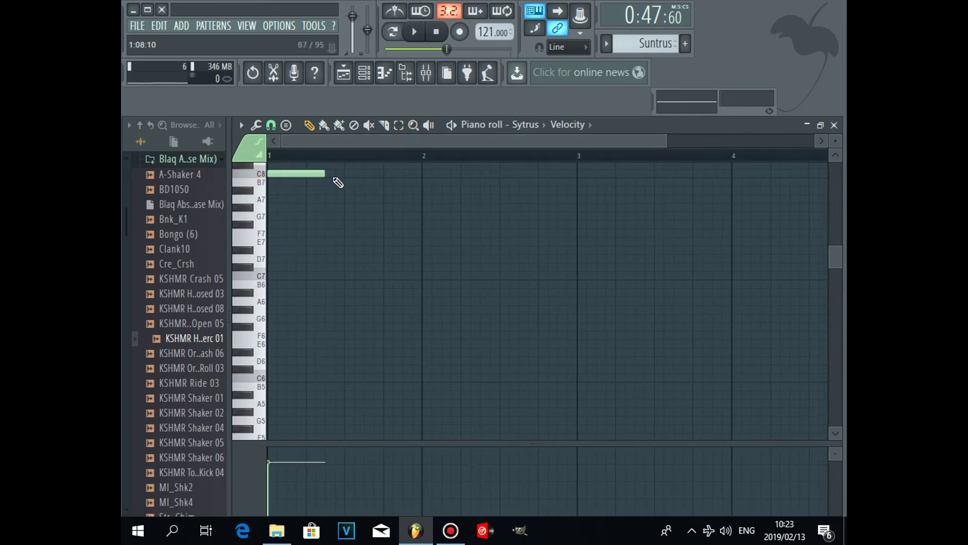
pyautogui.moveTo(556, 174); pyautogui.dragTo(686, 193)
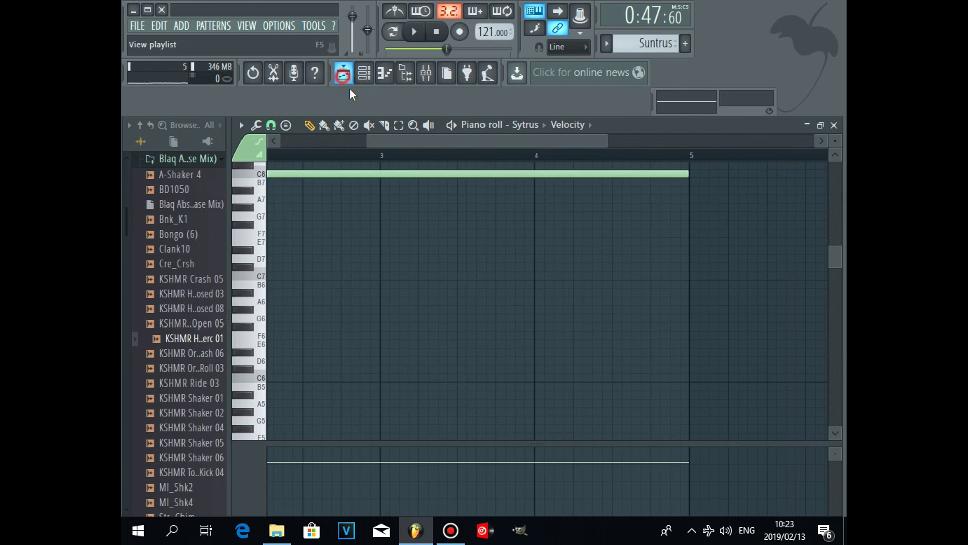
# Add a second Suntrus clip on Track 13 of the playlist, starting at bar 37
pyautogui.click(343, 76)
pyautogui.click(489, 382)
pyautogui.moveTo(504, 378)
pyautogui.mouseDown()
pyautogui.moveTo(563, 372)
pyautogui.moveTo(562, 338)
pyautogui.mouseUp()
# Clear the last beat before bar 33 from the Pattern 1, Im[porter, Shaker 10 and Bass synth clips
pyautogui.scroll(3, 494, 173)
pyautogui.scroll(5, 482, 169)
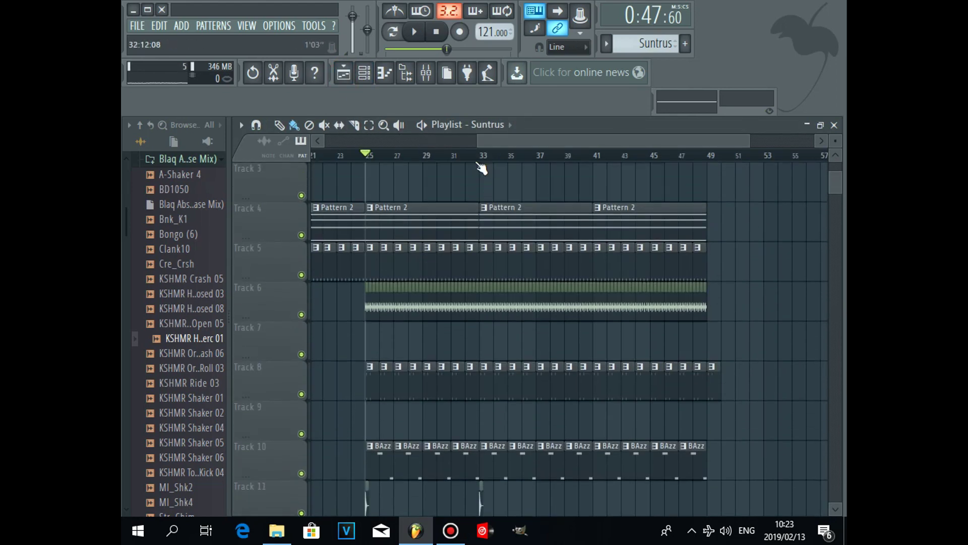
pyautogui.scroll(2, 482, 166)
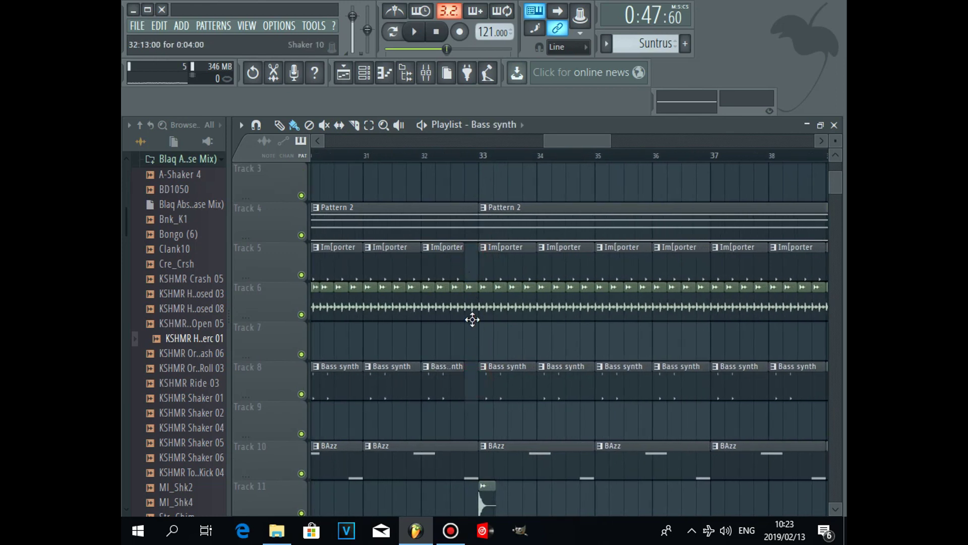
pyautogui.scroll(-3, 476, 365)
pyautogui.scroll(5, 478, 335)
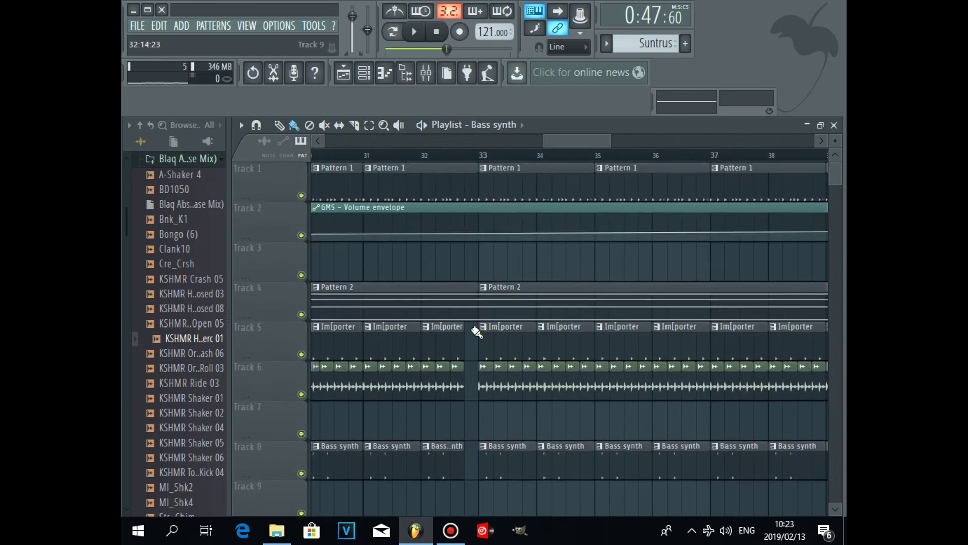
pyautogui.click(473, 191)
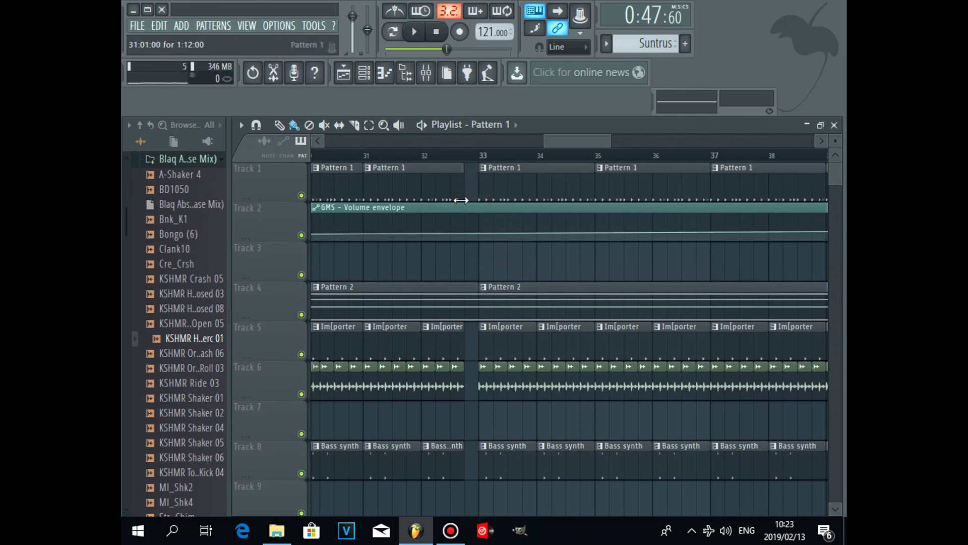
# Play back the arrangement through bar 33 to check the break and the new Percs and Suntrus clips
pyautogui.press('space')
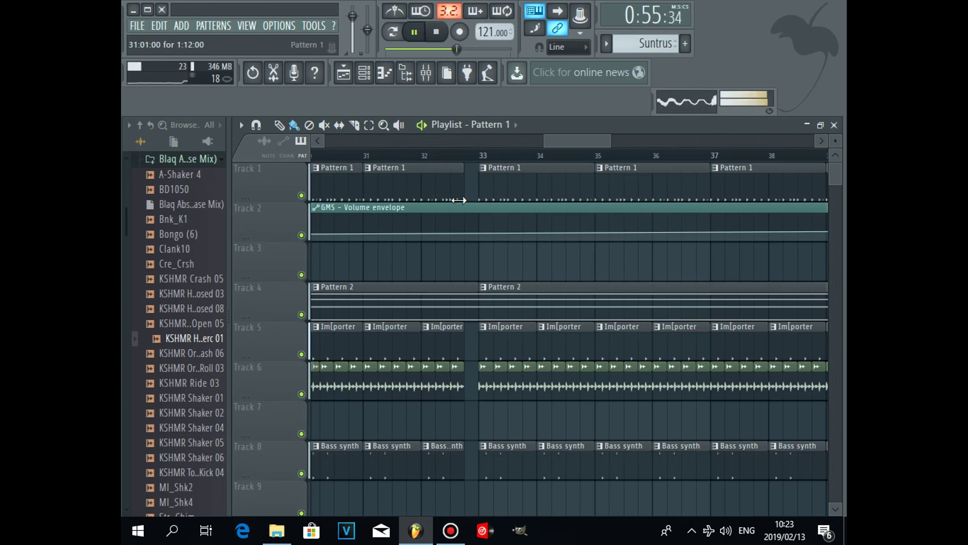
pyautogui.moveTo(608, 140); pyautogui.dragTo(651, 143)
pyautogui.scroll(-3, 627, 241)
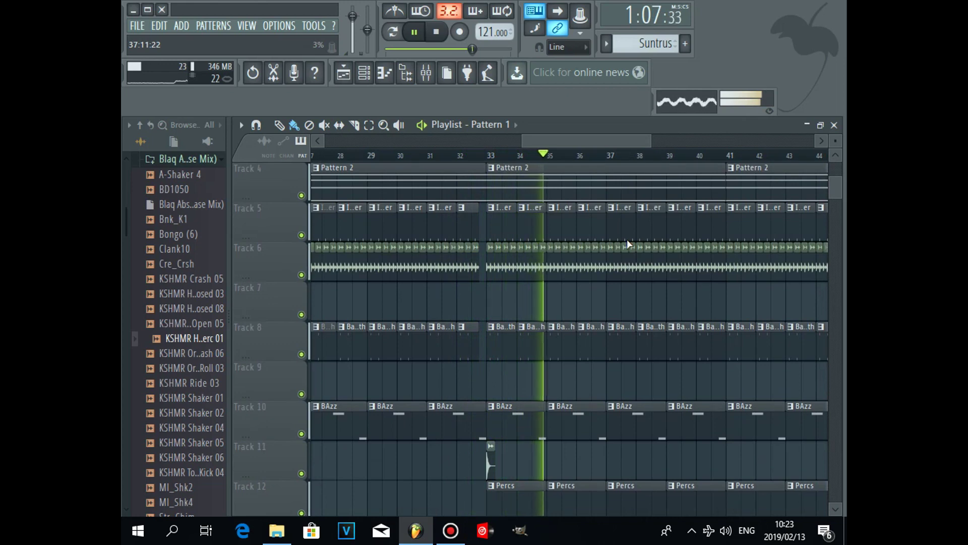
pyautogui.scroll(-4, 627, 241)
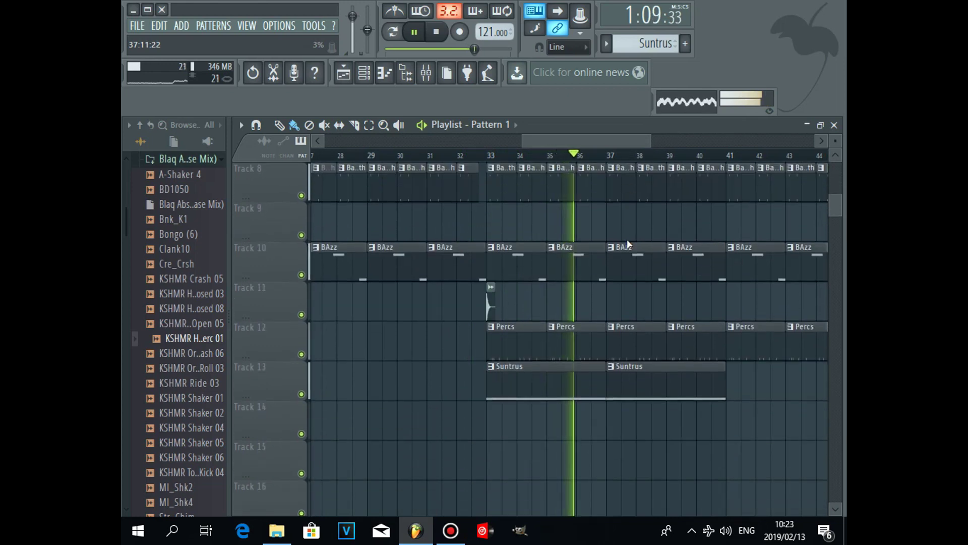
# Mute the Percs clips' track (Track 12) in the playlist and play the arrangement without them
pyautogui.press('space')
pyautogui.click(300, 354)
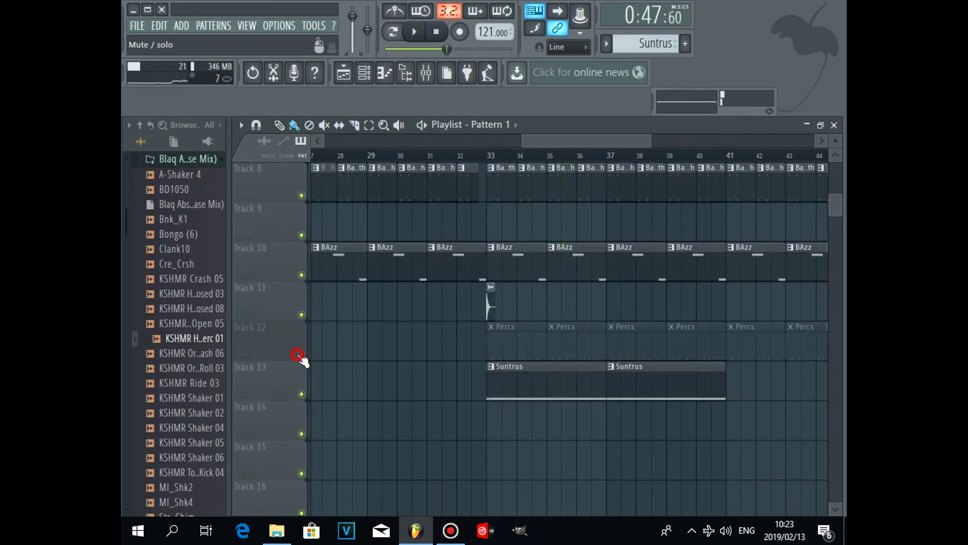
pyautogui.moveTo(650, 140); pyautogui.dragTo(738, 141)
pyautogui.scroll(7, 480, 307)
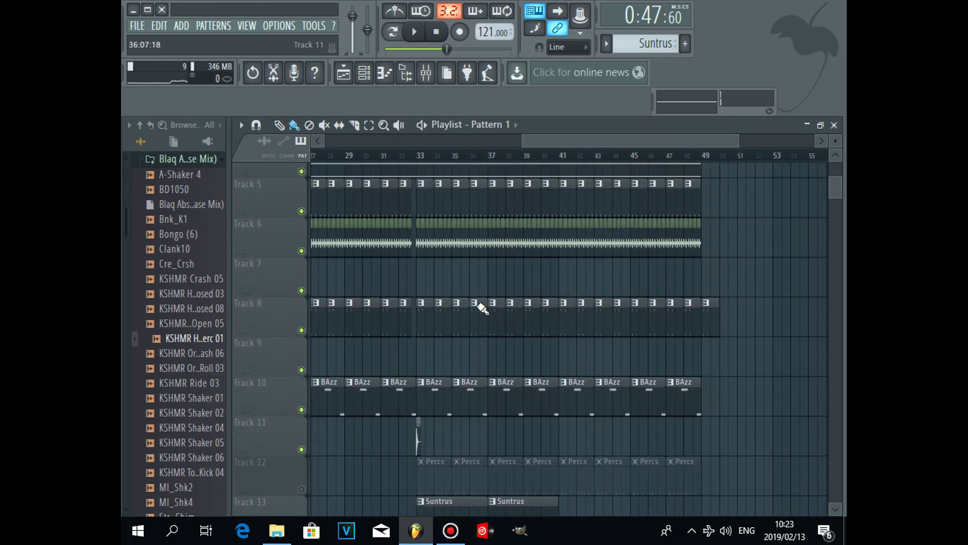
pyautogui.scroll(-3, 476, 308)
pyautogui.press('space')
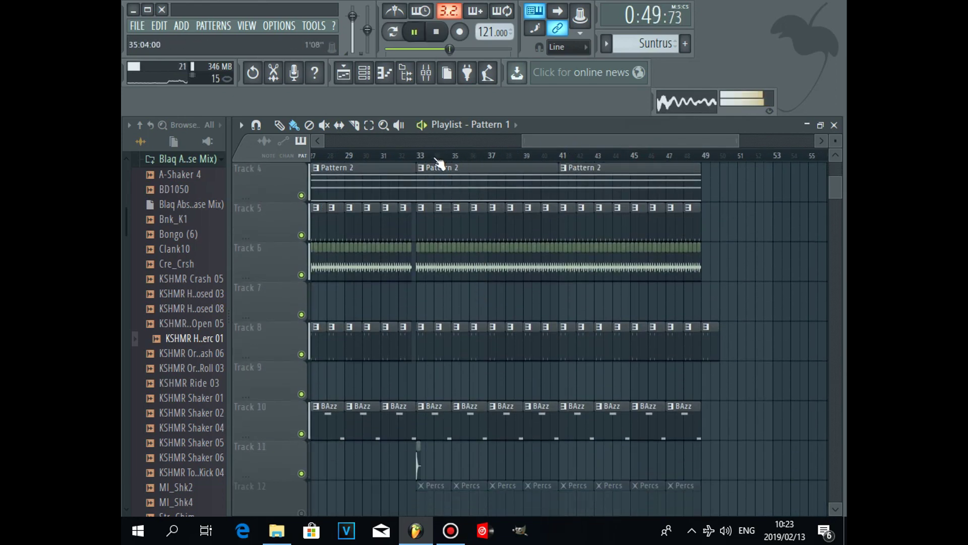
# Lengthen the break before bar 33 by cutting the Pattern 1, Im[porter and Shaker 10 clips back to bar 32 and extending Bass synth to bar 33
pyautogui.scroll(5, 412, 156)
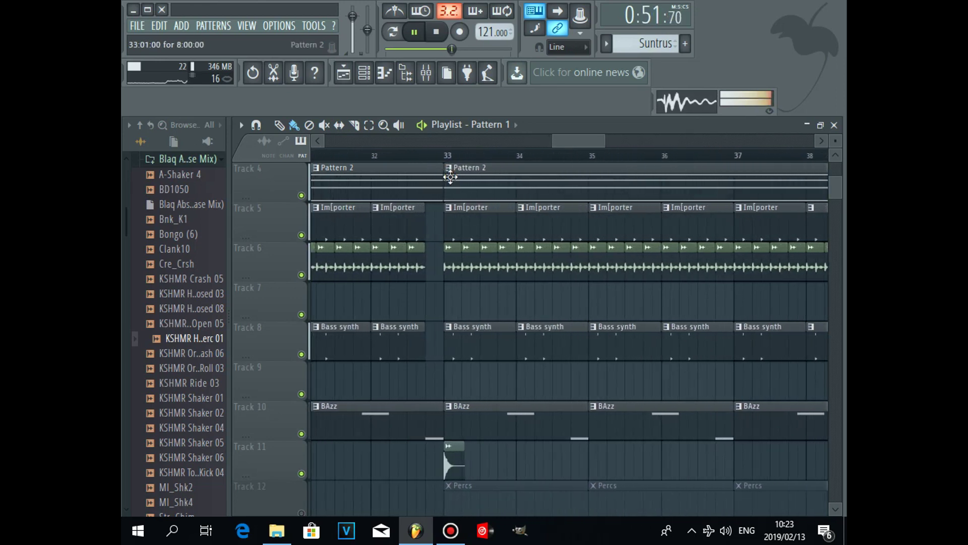
pyautogui.scroll(3, 451, 184)
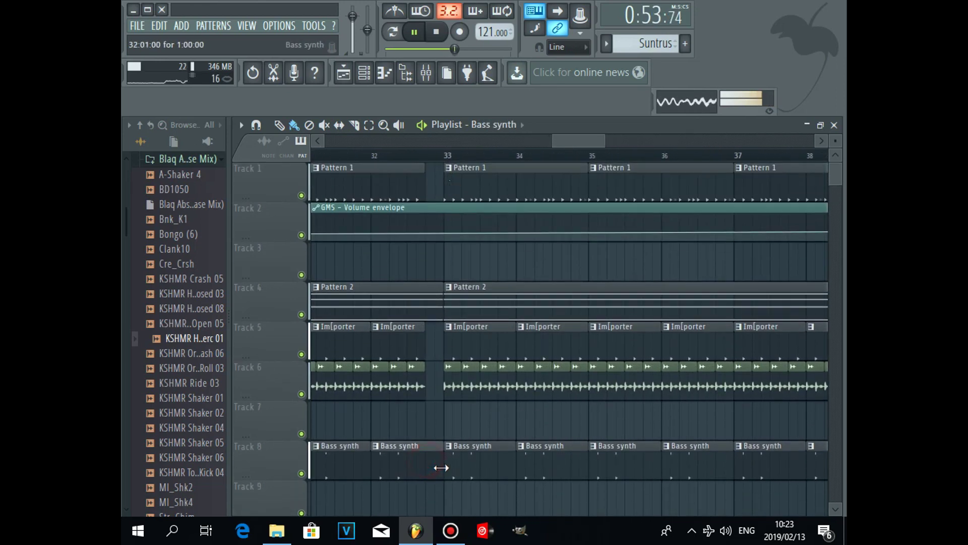
pyautogui.moveTo(426, 380); pyautogui.dragTo(373, 384)
pyautogui.rightClick(396, 341)
pyautogui.moveTo(425, 183); pyautogui.dragTo(383, 189)
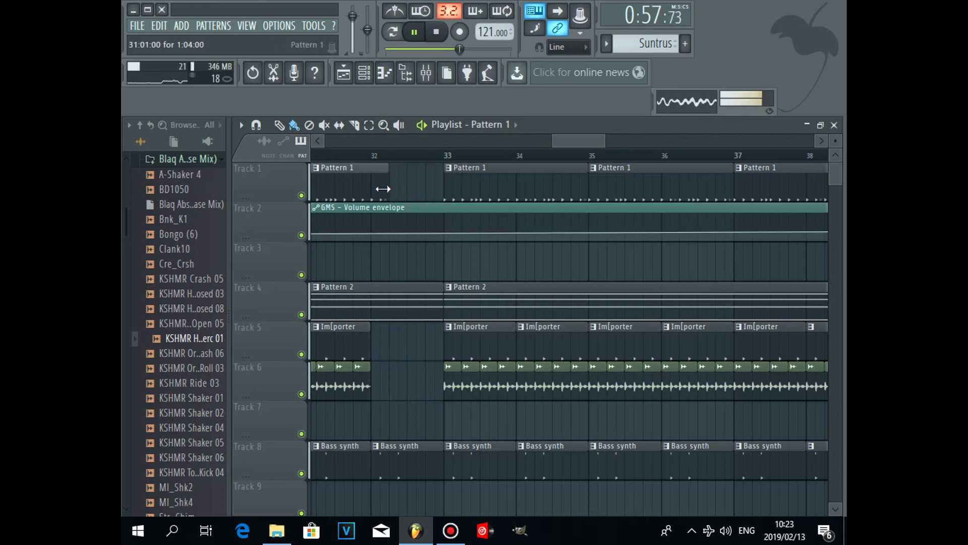
# Audition the Cre_Crsh, Clank10 and MI_Shk4 samples from the browser over the playing arrangement
pyautogui.click(198, 265)
pyautogui.click(196, 249)
pyautogui.scroll(-4, 207, 364)
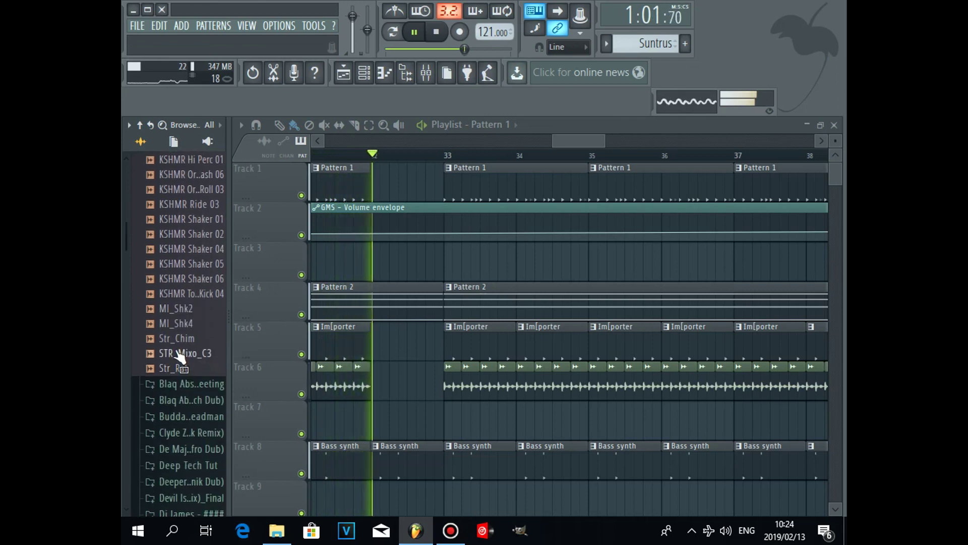
pyautogui.moveTo(174, 324); pyautogui.dragTo(501, 251)
pyautogui.moveTo(605, 141); pyautogui.dragTo(709, 142)
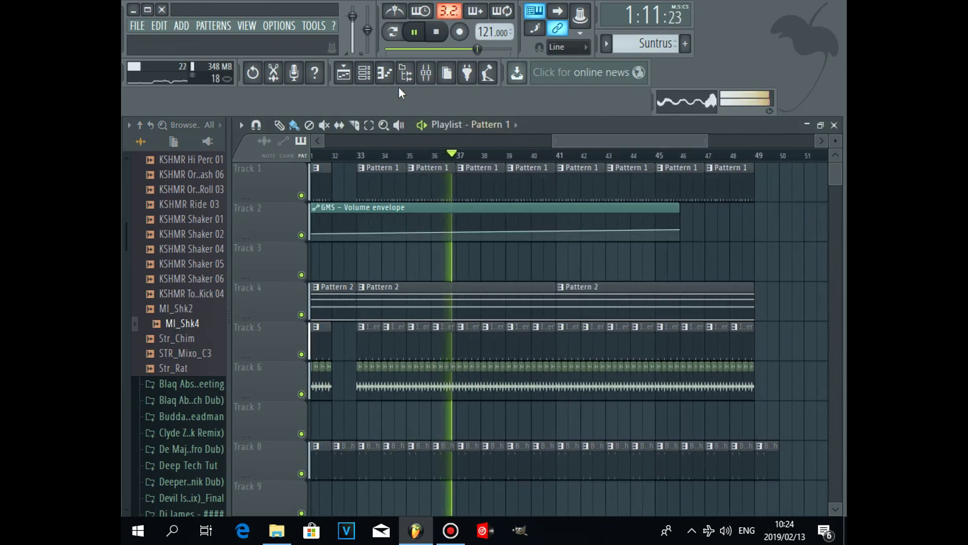
# Stop playback and load Fruity Delay 2 into the first effect slot of the Analog bass 2 mixer track
pyautogui.click(364, 73)
pyautogui.press('space')
pyautogui.scroll(-3, 361, 434)
pyautogui.scroll(-1, 342, 465)
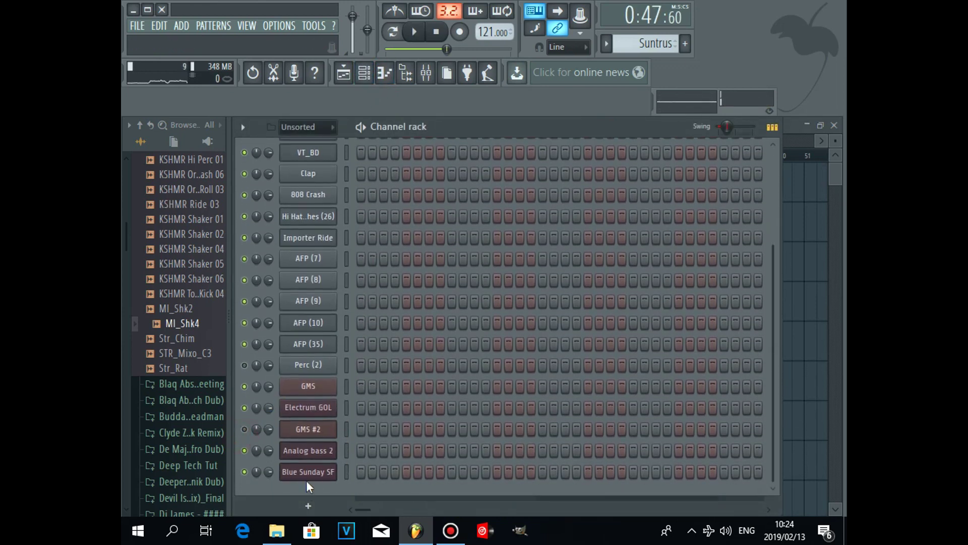
pyautogui.click(311, 458)
pyautogui.click(426, 74)
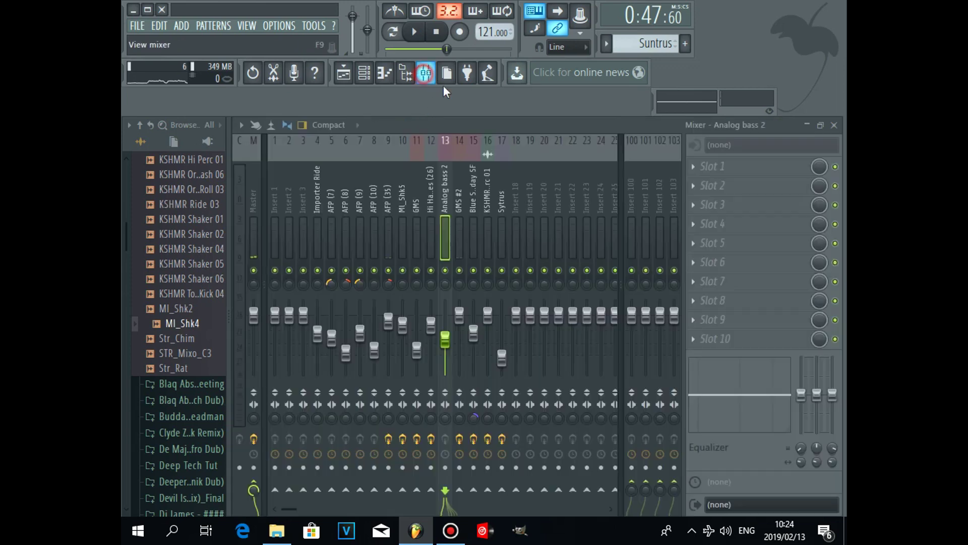
pyautogui.click(694, 173)
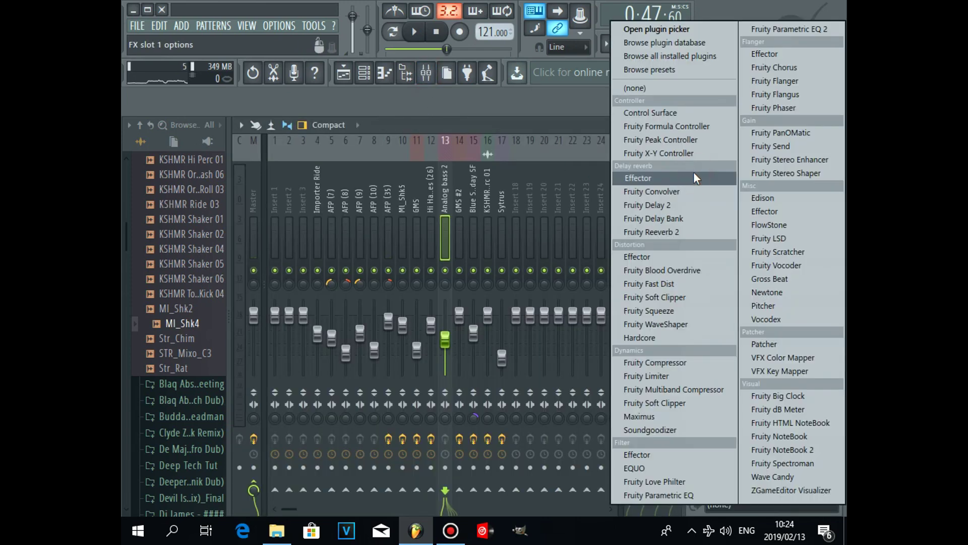
pyautogui.click(678, 195)
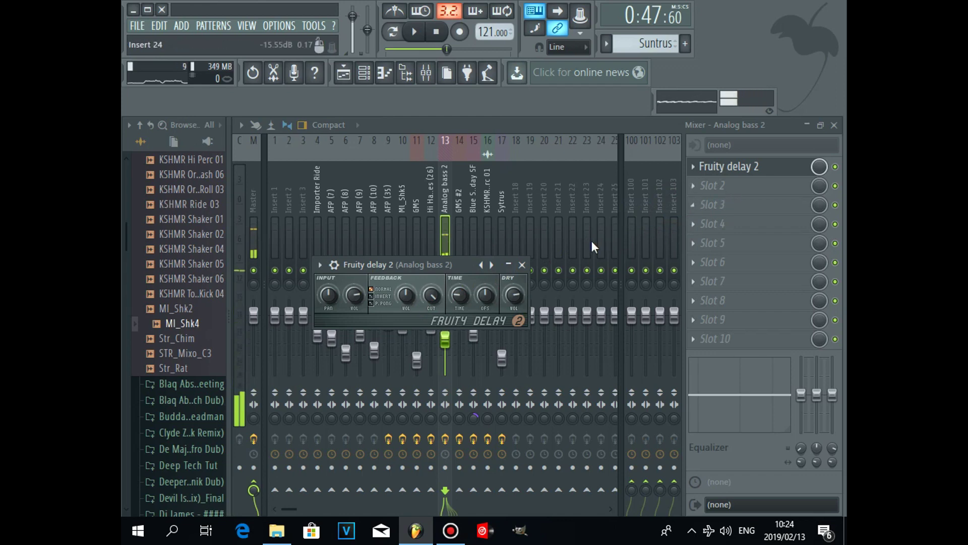
# Shorten the delay time in Fruity Delay 2 on Analog bass 2 and test it with a played note
pyautogui.moveTo(457, 297); pyautogui.dragTo(456, 312)
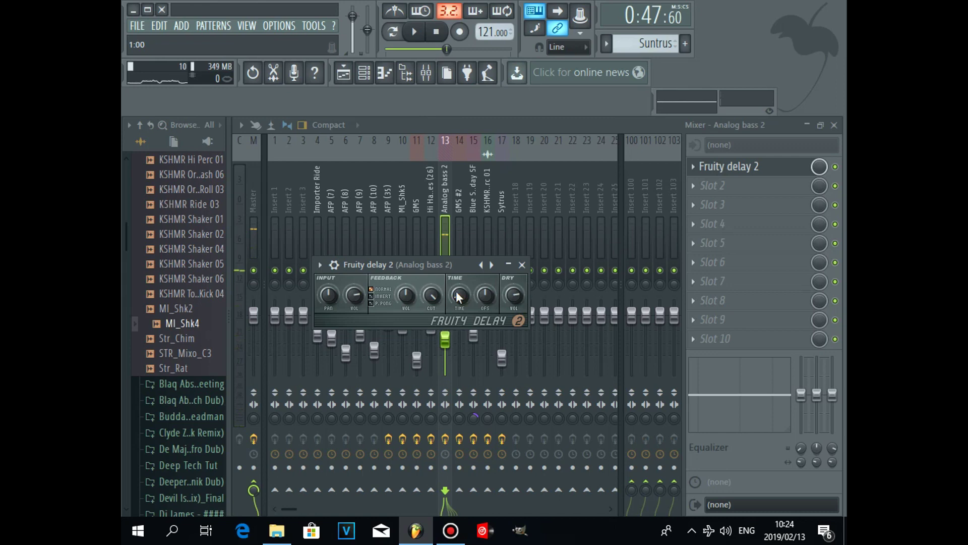
pyautogui.press('q')
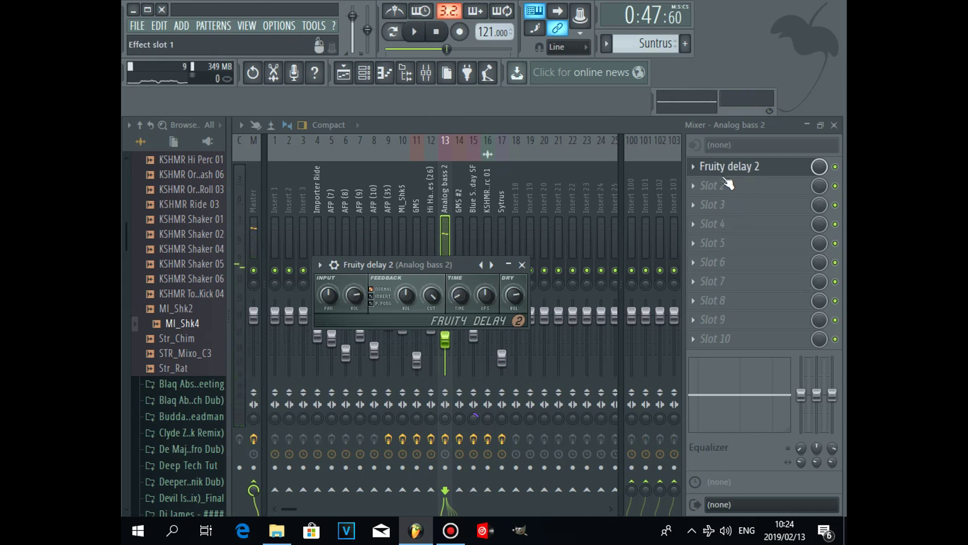
pyautogui.click(523, 265)
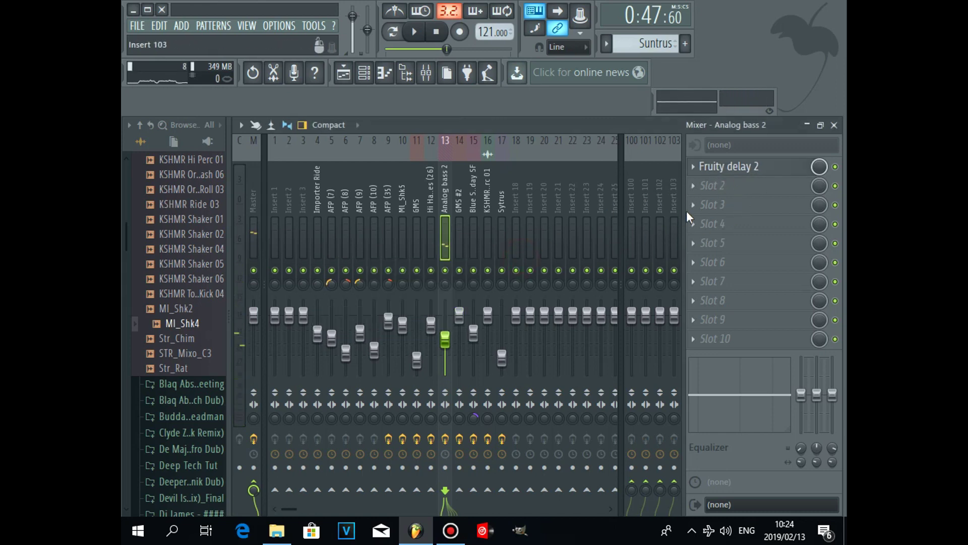
# During playback, lower the mix level of the Fruity Delay 2 slot, switch its feedback to ping-pong and adjust its input panning
pyautogui.press('space')
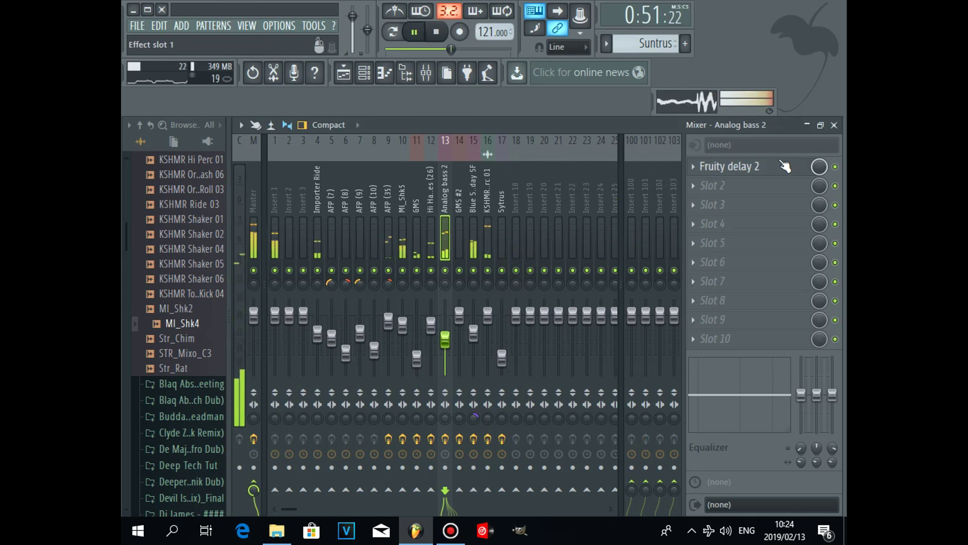
pyautogui.click(755, 167)
pyautogui.click(753, 170)
pyautogui.doubleClick(729, 170)
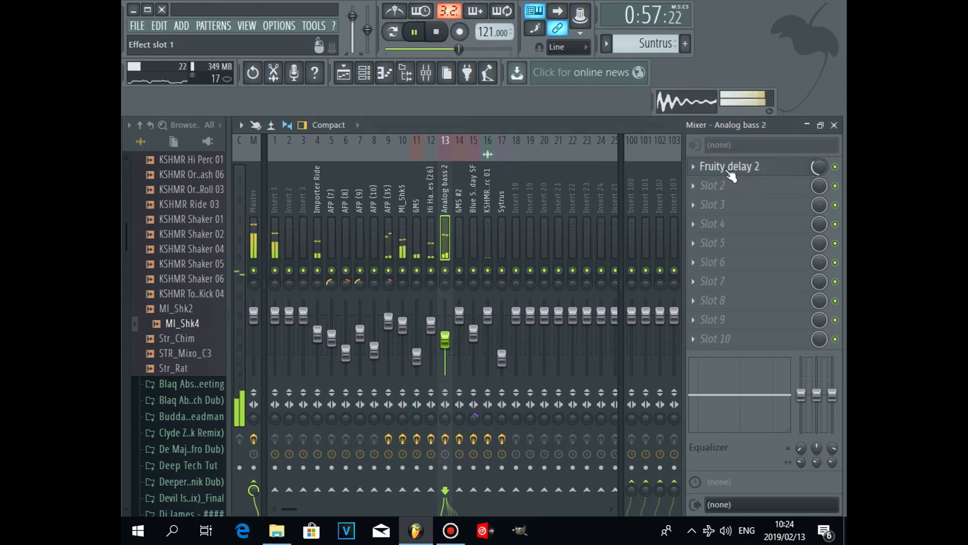
pyautogui.click(729, 171)
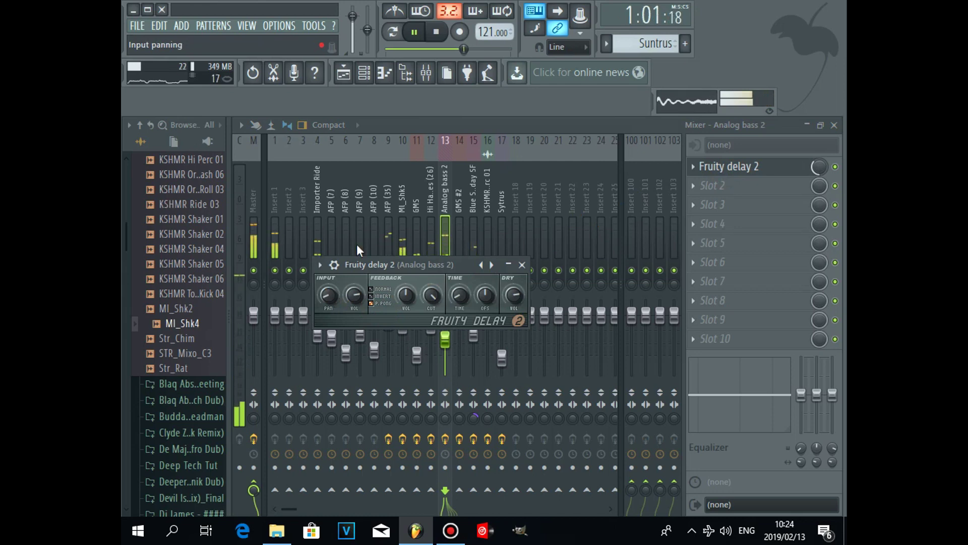
# Check the mixer track assignment in the Analog bass 2 instrument settings
pyautogui.click(378, 76)
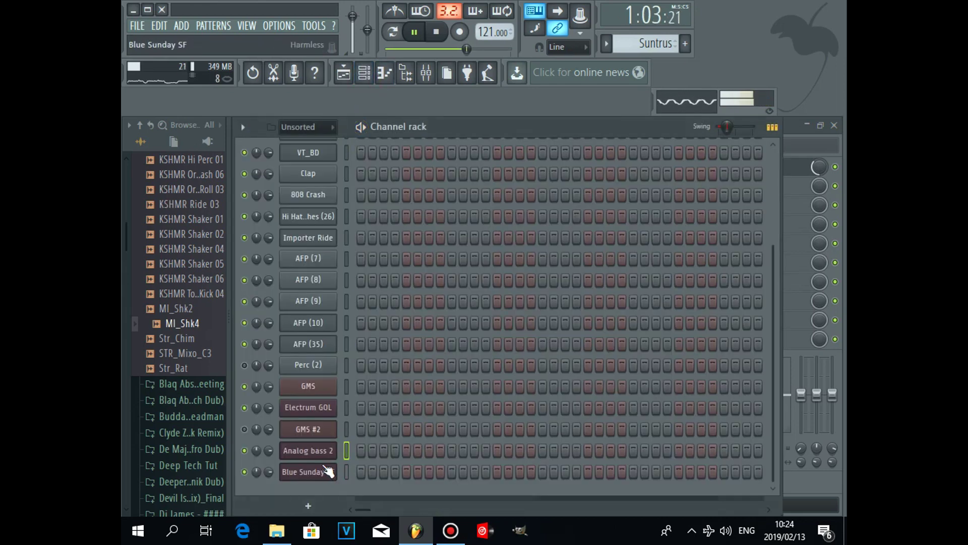
pyautogui.click(323, 457)
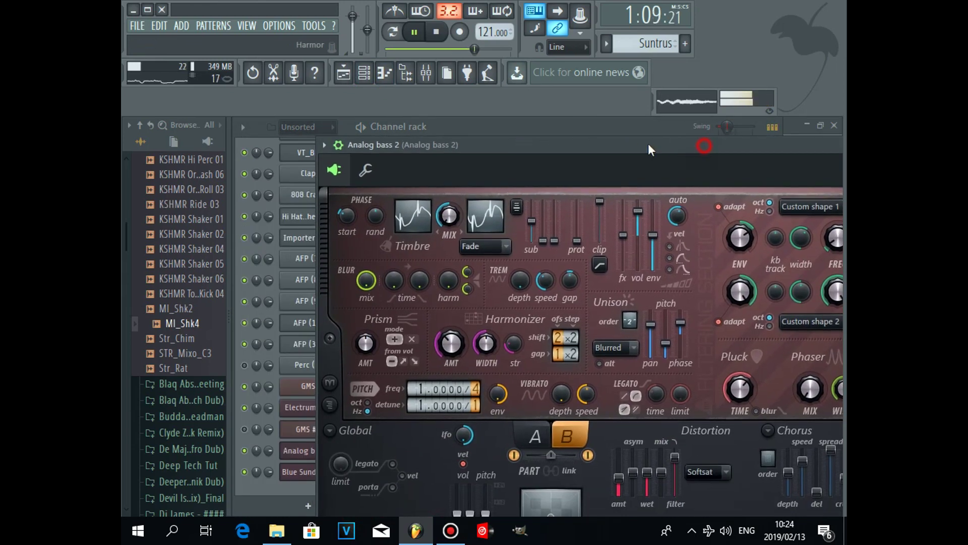
pyautogui.moveTo(704, 146); pyautogui.dragTo(519, 132)
pyautogui.moveTo(705, 133); pyautogui.dragTo(607, 173)
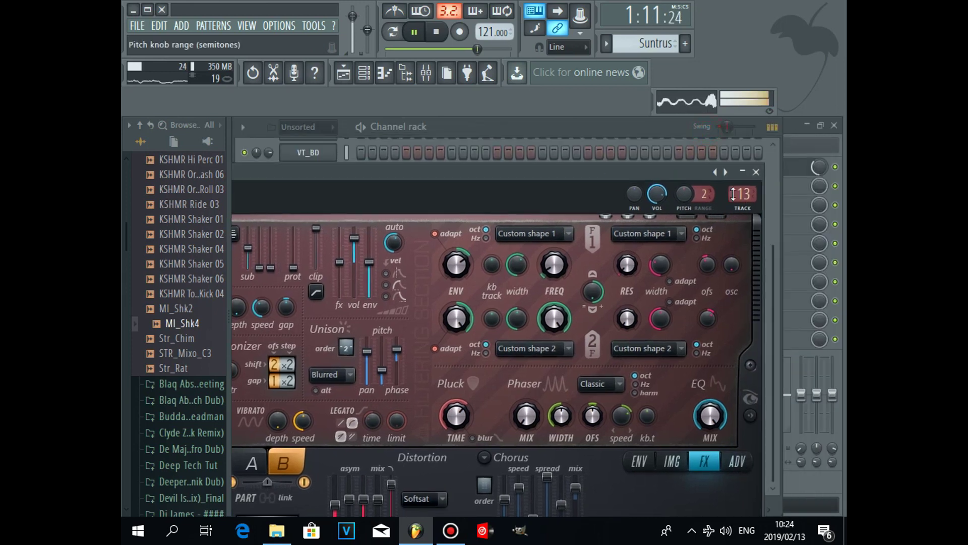
pyautogui.click(742, 173)
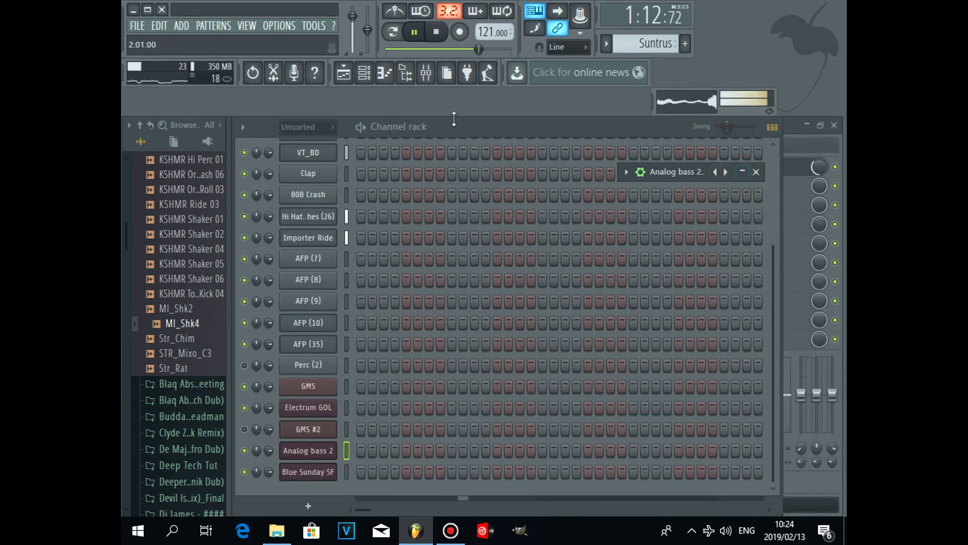
# Stop playback and review the whole arrangement in the playlist from bar 1 to bar 49
pyautogui.click(343, 73)
pyautogui.moveTo(705, 141); pyautogui.dragTo(476, 137)
pyautogui.press('space')
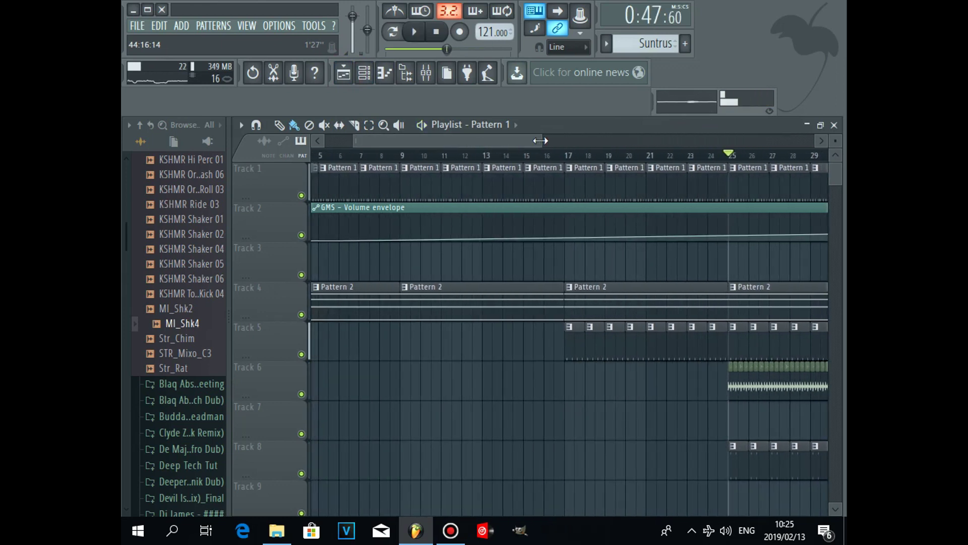
pyautogui.moveTo(540, 140); pyautogui.dragTo(743, 141)
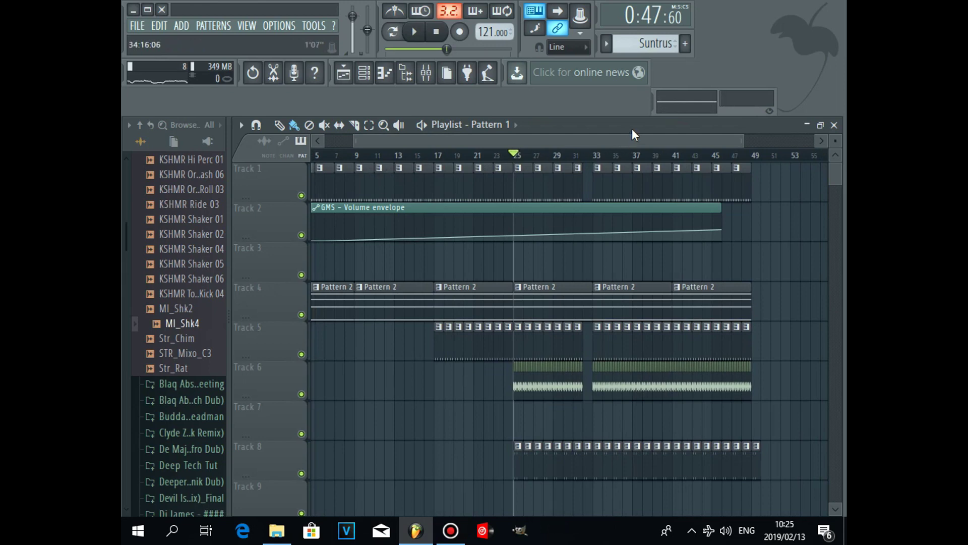
pyautogui.moveTo(649, 139); pyautogui.dragTo(619, 139)
pyautogui.moveTo(714, 141); pyautogui.dragTo(785, 141)
pyautogui.moveTo(839, 171)
pyautogui.mouseDown()
pyautogui.moveTo(830, 220)
pyautogui.moveTo(834, 160)
pyautogui.mouseUp()
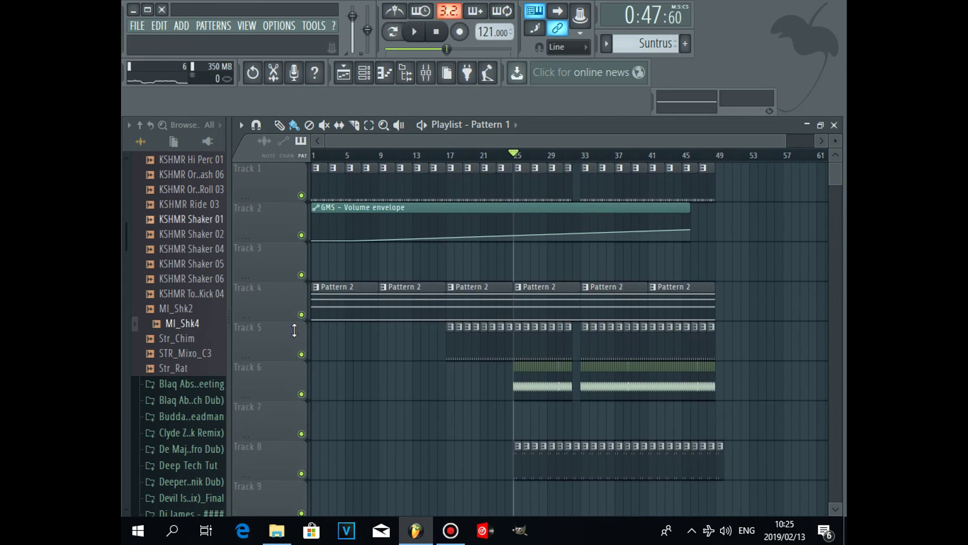
pyautogui.click(462, 528)
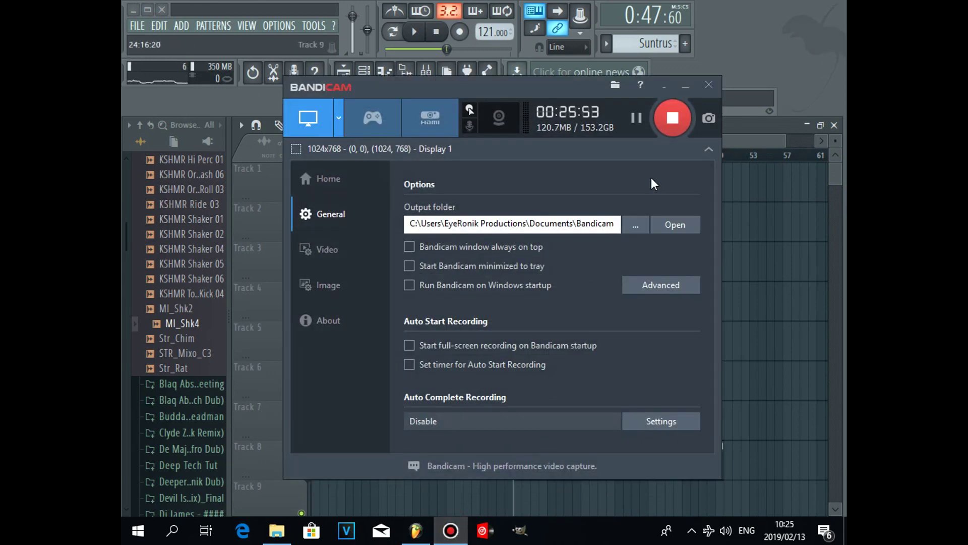